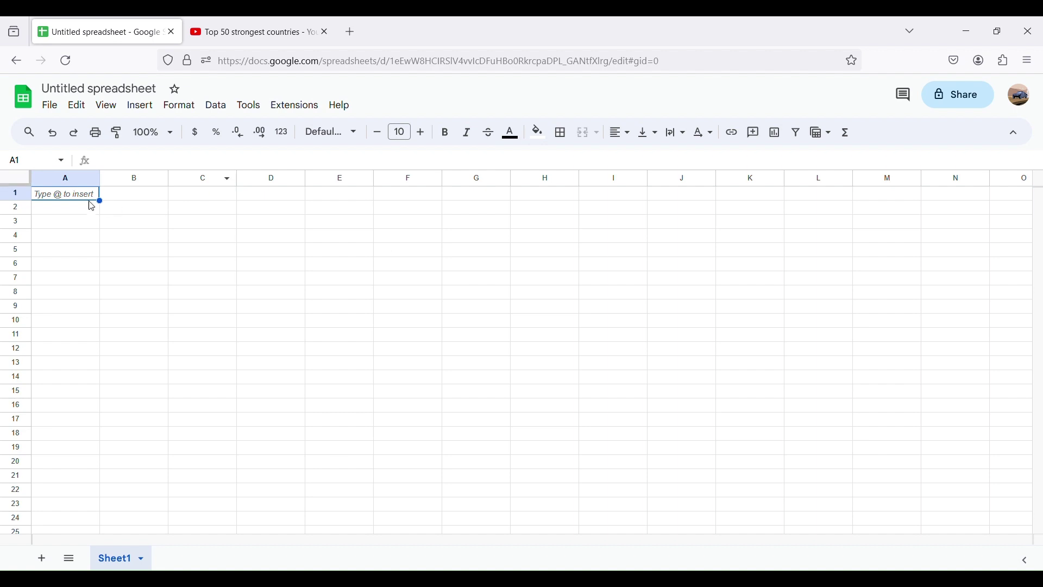
# Enter 1st in A1 and USA in B1, and fill C1 with yellow
pyautogui.doubleClick(90, 196)
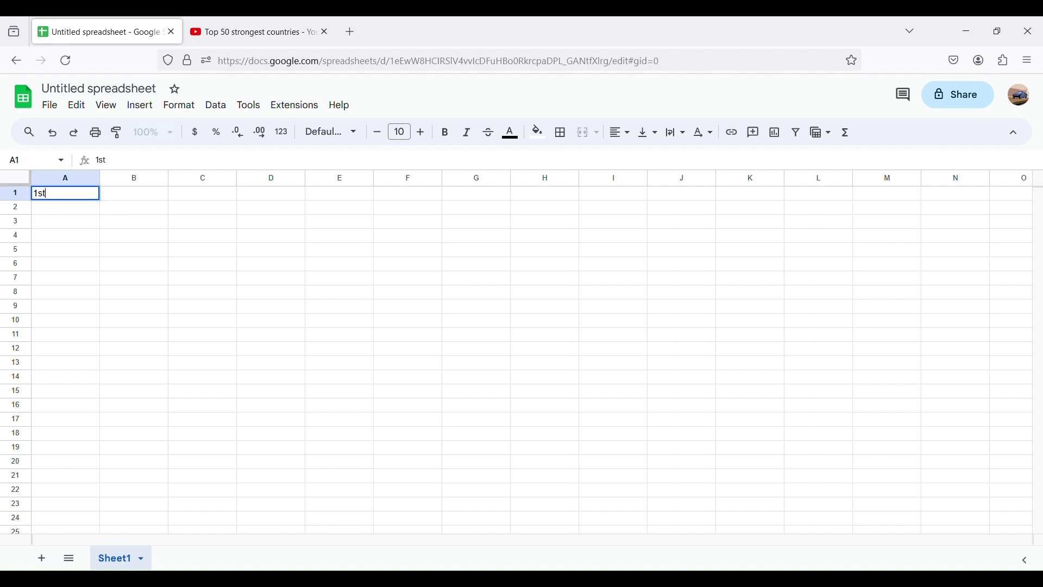
pyautogui.click(109, 197)
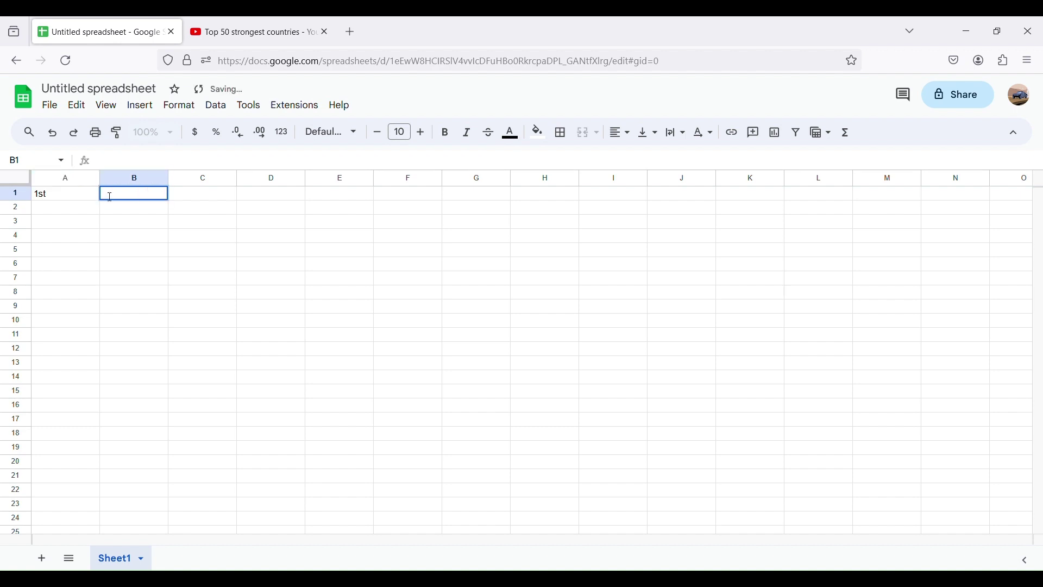
pyautogui.write('USA')
pyautogui.click(189, 196)
pyautogui.click(541, 139)
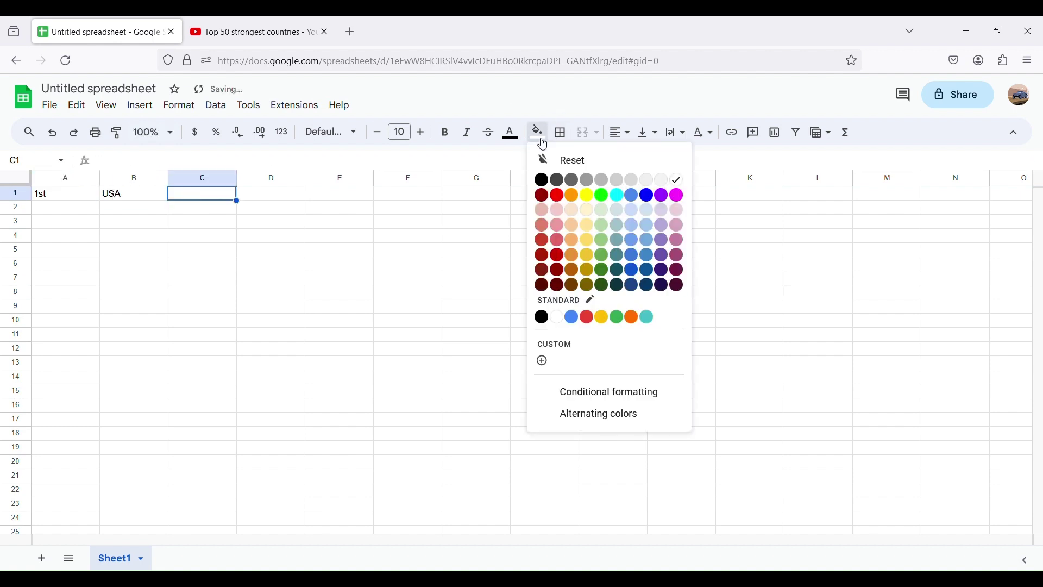
pyautogui.click(587, 196)
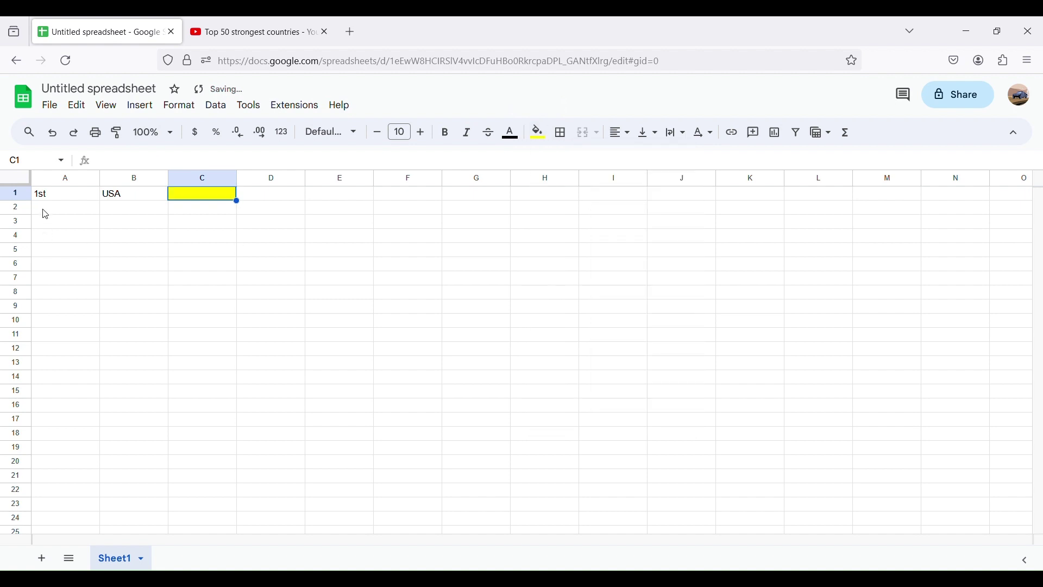
# Add the second and third ranking rows: 2nd with China in row 2 and 3rd with India in row 3
pyautogui.doubleClick(46, 215)
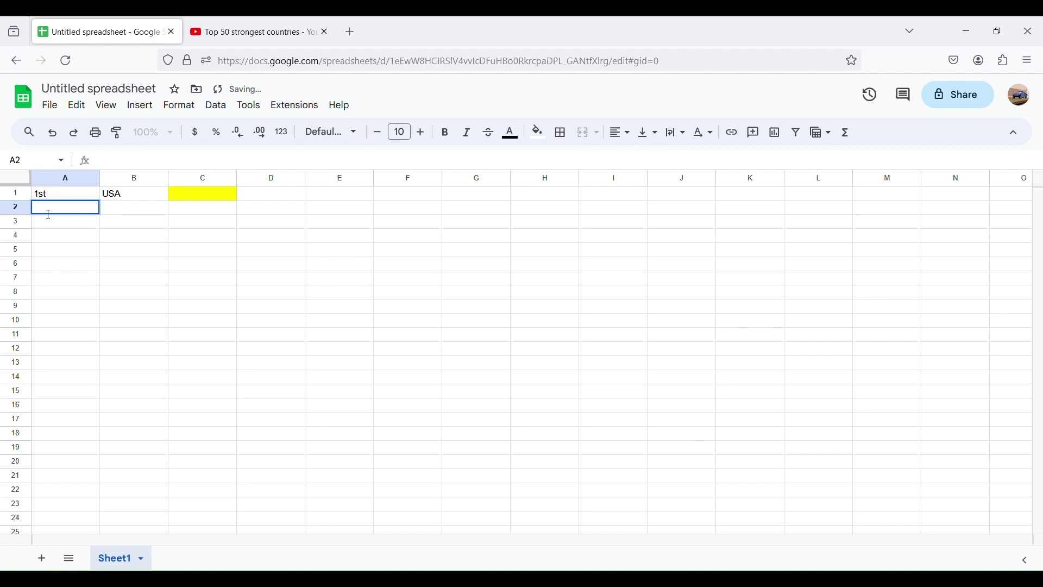
pyautogui.write('2nd')
pyautogui.click(116, 212)
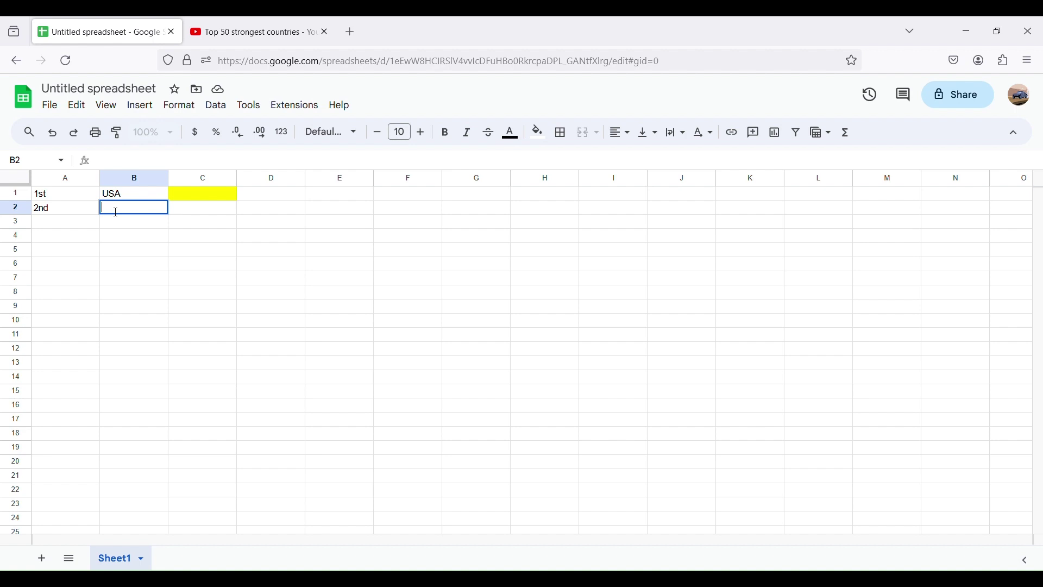
pyautogui.write('China')
pyautogui.click(93, 224)
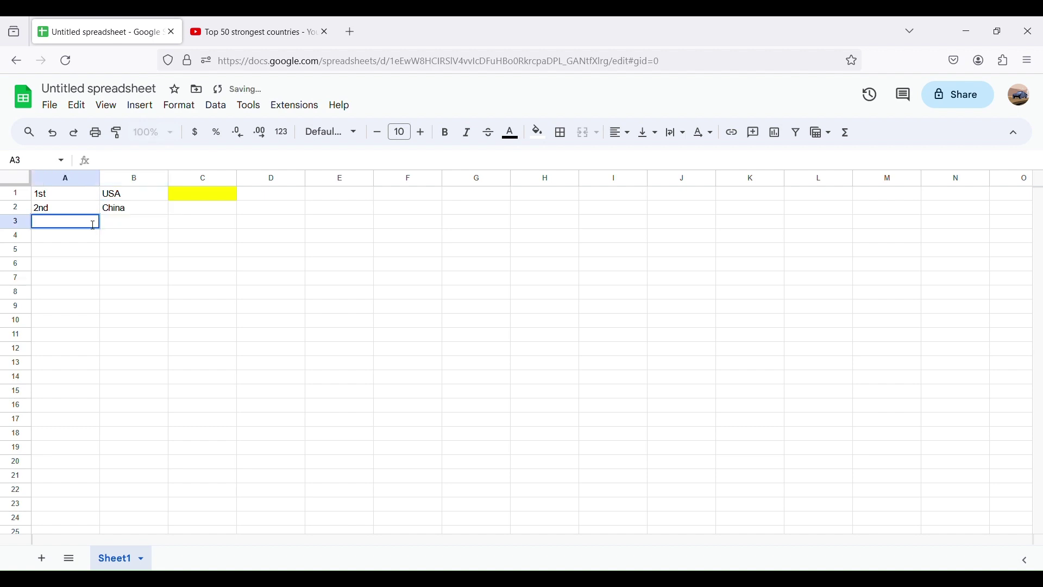
pyautogui.write('3rd')
pyautogui.click(124, 229)
pyautogui.write('India')
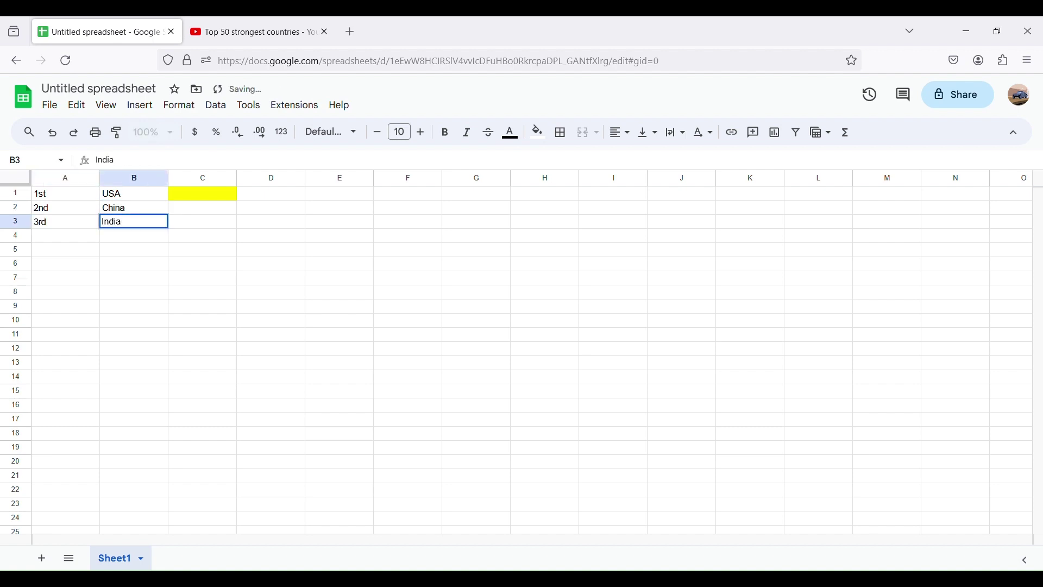
# Fill the cells beside China and India, C2 and C3, with green
pyautogui.click(171, 212)
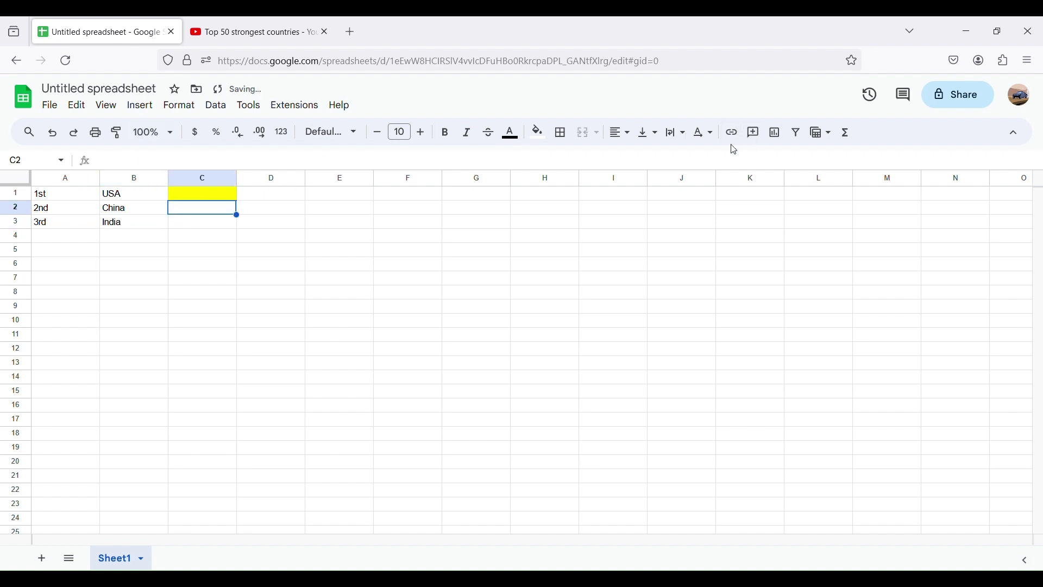
pyautogui.click(540, 133)
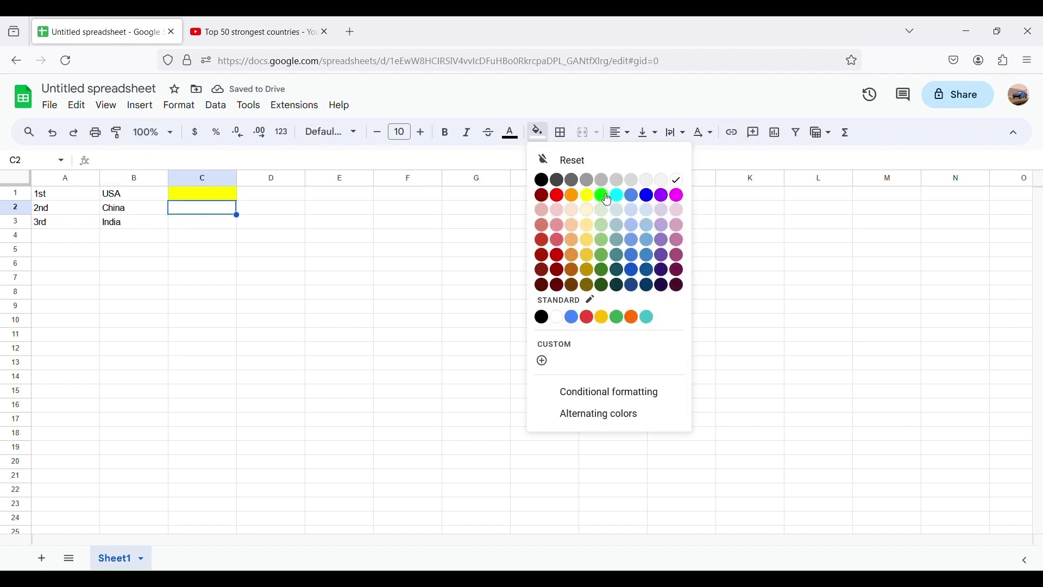
pyautogui.click(601, 195)
pyautogui.click(210, 223)
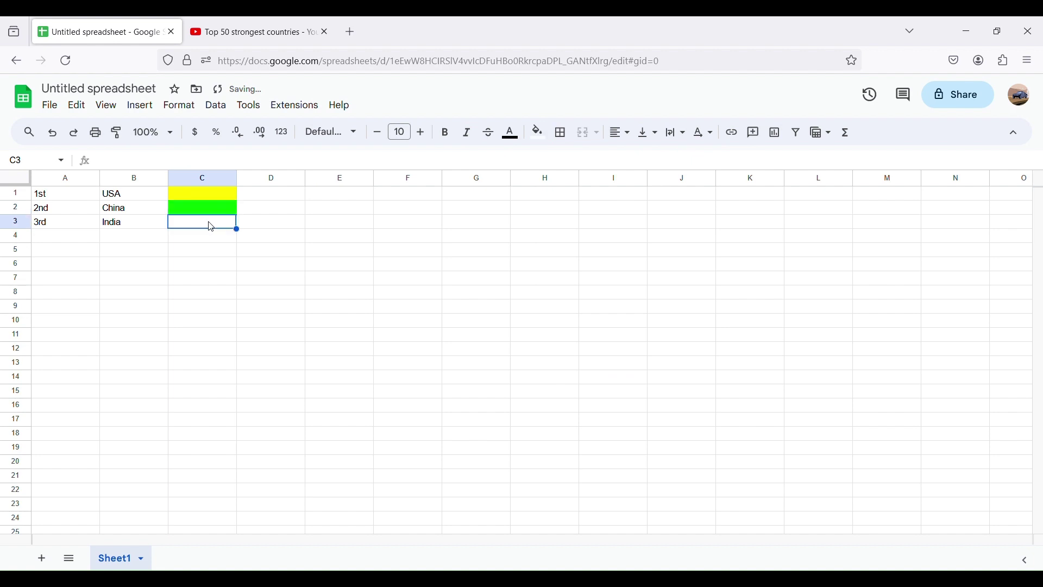
pyautogui.click(538, 132)
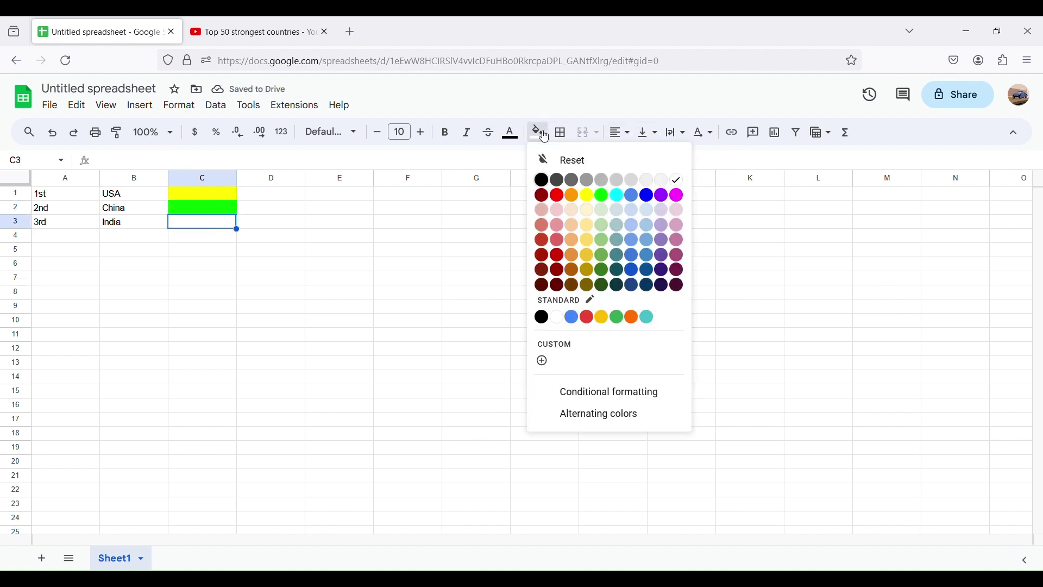
pyautogui.click(603, 197)
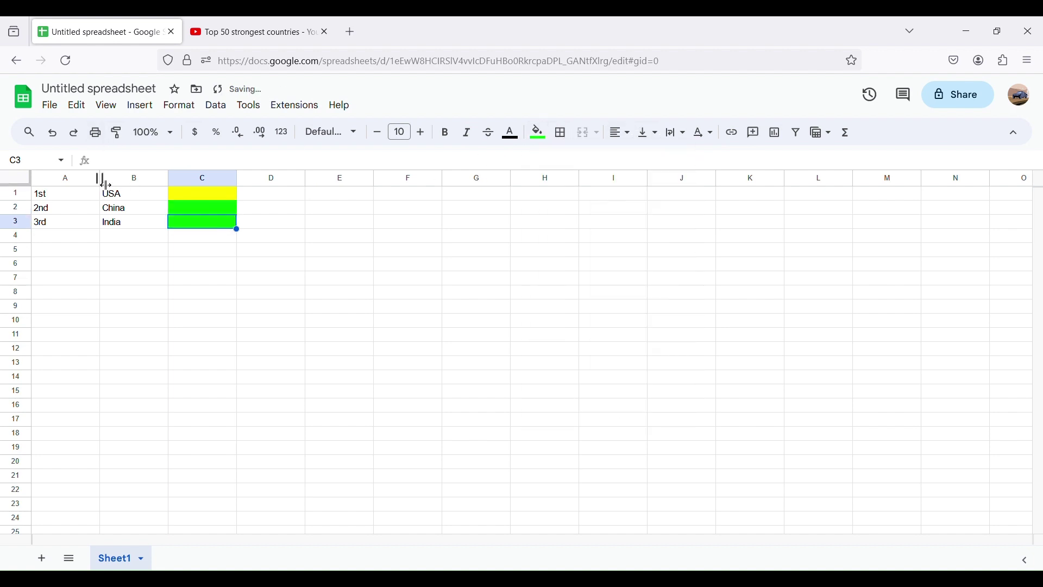
# Look at the YouTube video "Top 50 strongest countries" and return to the spreadsheet
pyautogui.click(137, 199)
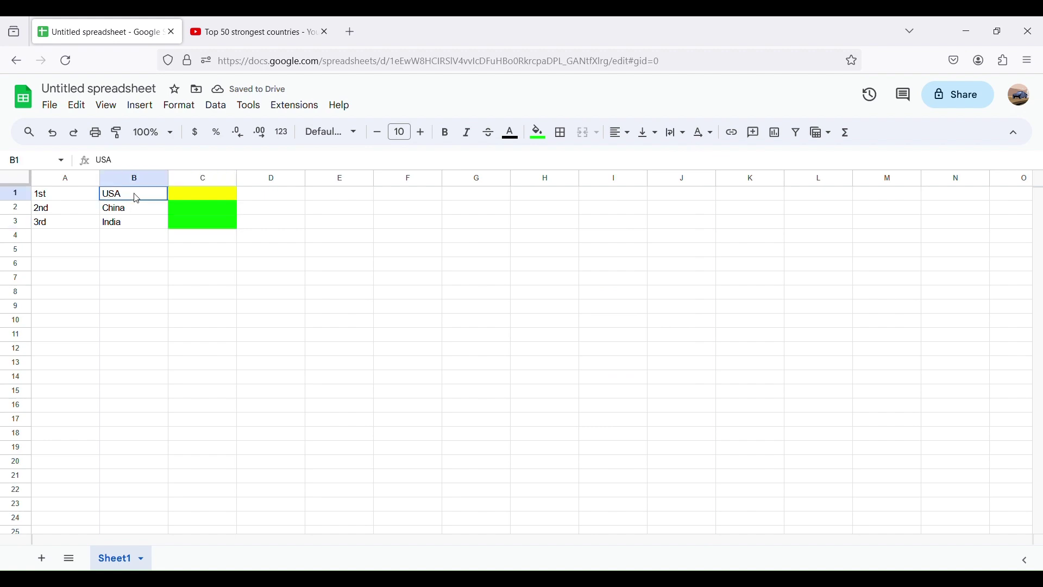
pyautogui.click(136, 209)
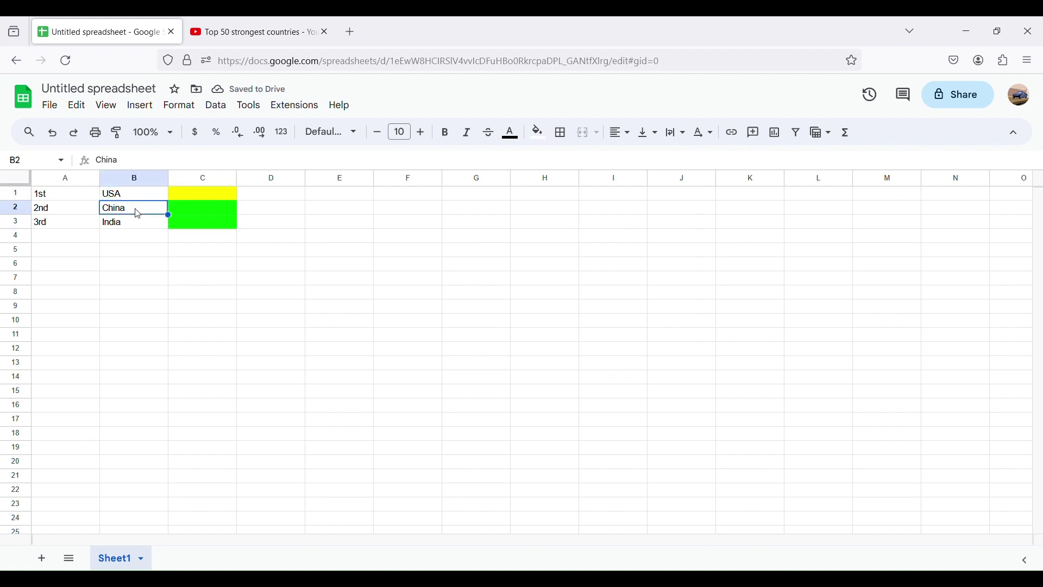
pyautogui.click(239, 36)
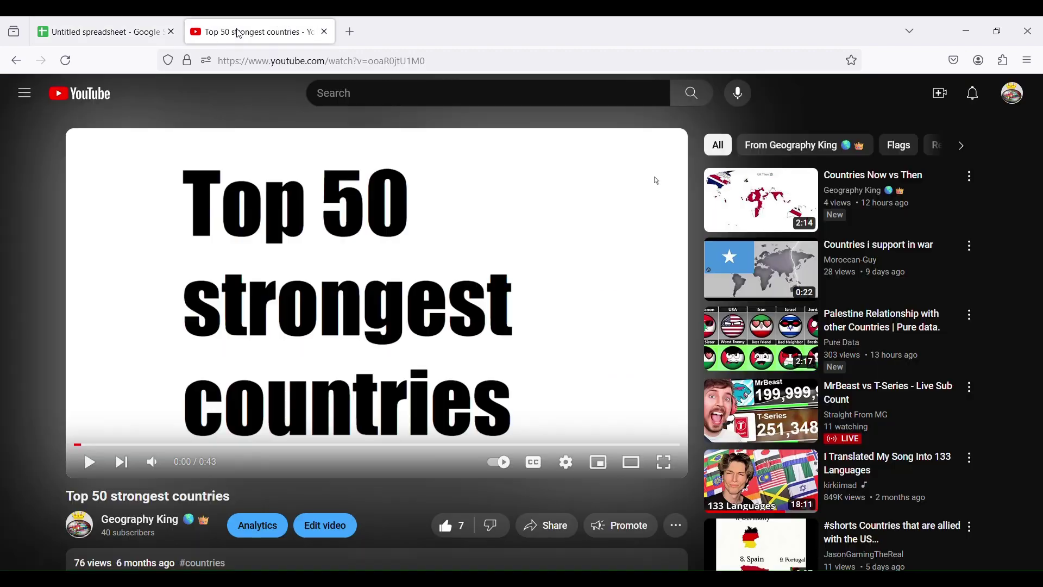
pyautogui.click(118, 37)
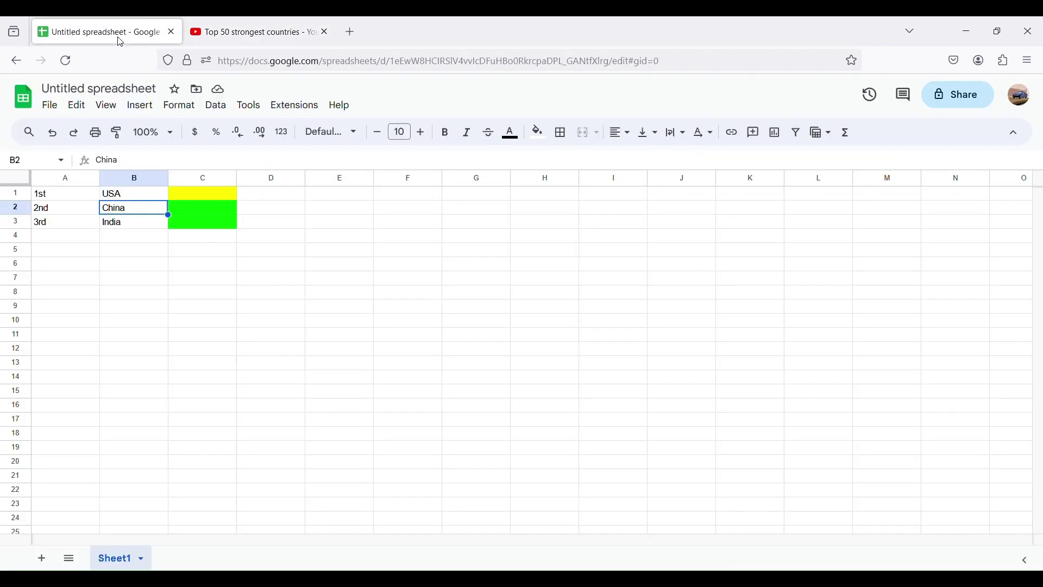
# Enter 4th in A4 and Russia in B4, and fill C4 with red
pyautogui.click(70, 237)
pyautogui.write('4th')
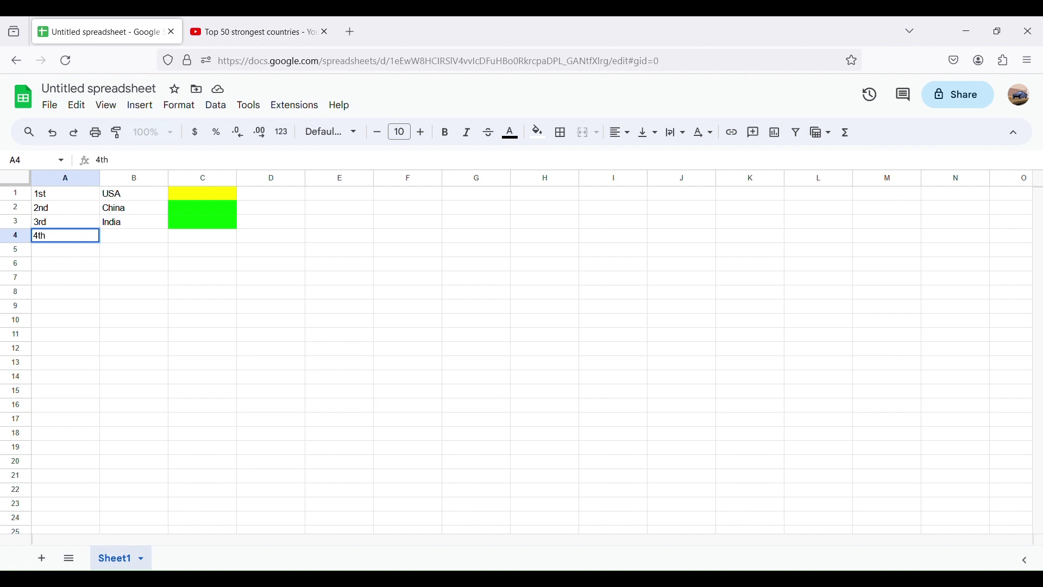
pyautogui.click(110, 237)
pyautogui.write('Rud')
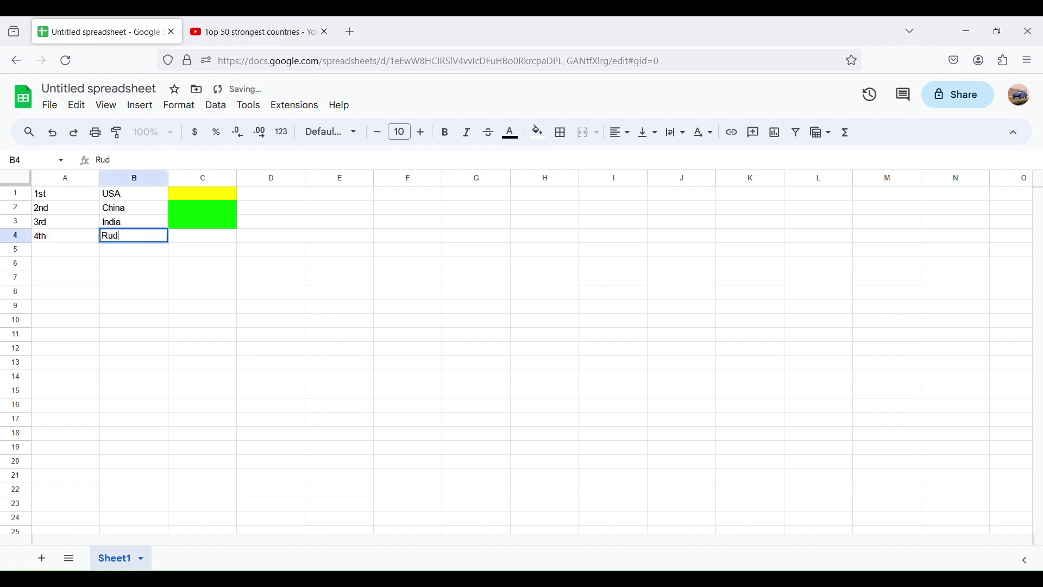
pyautogui.press('BackSpace')
pyautogui.write('ssia')
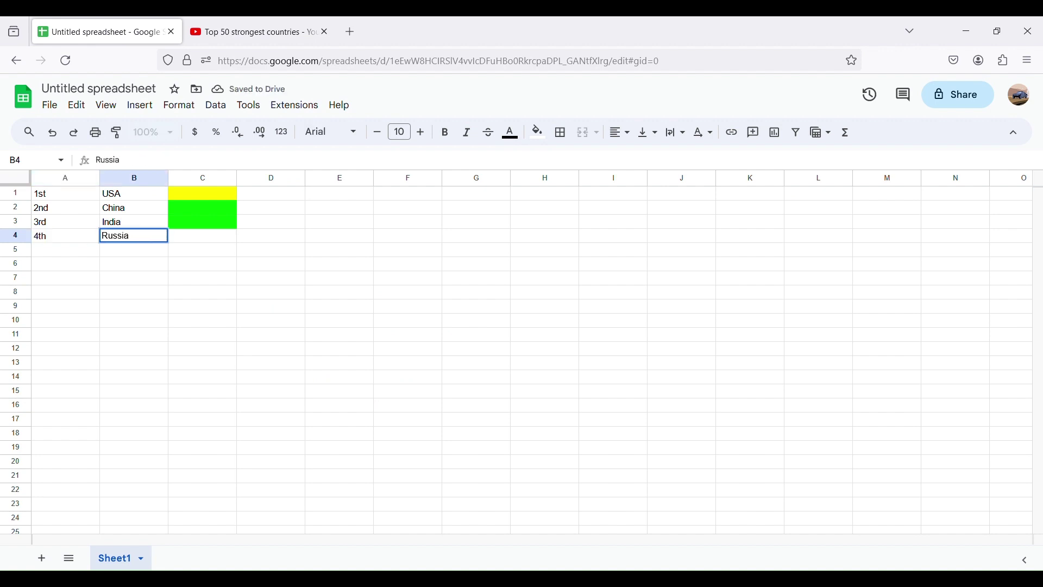
pyautogui.click(190, 237)
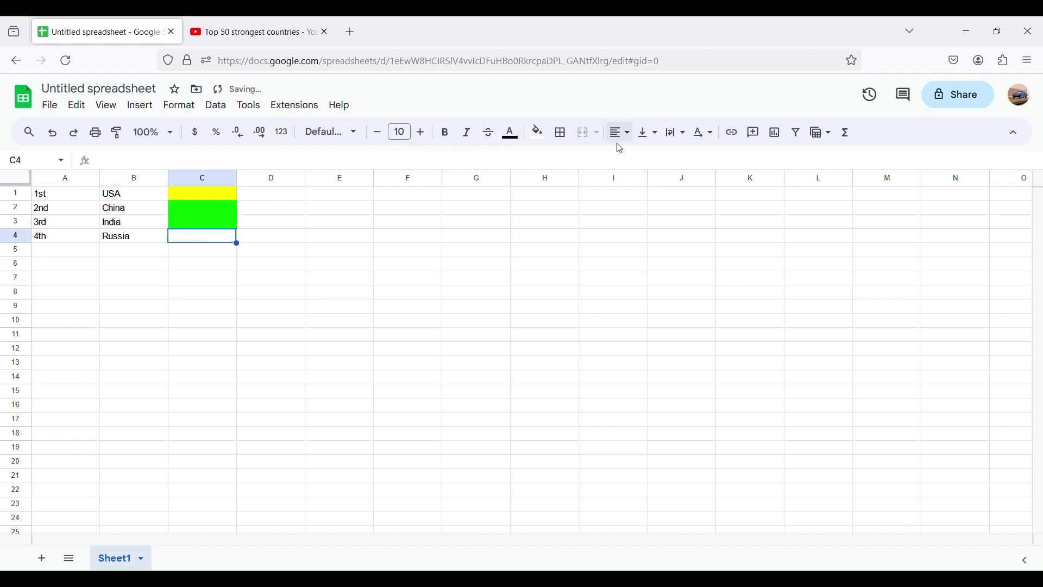
pyautogui.click(544, 136)
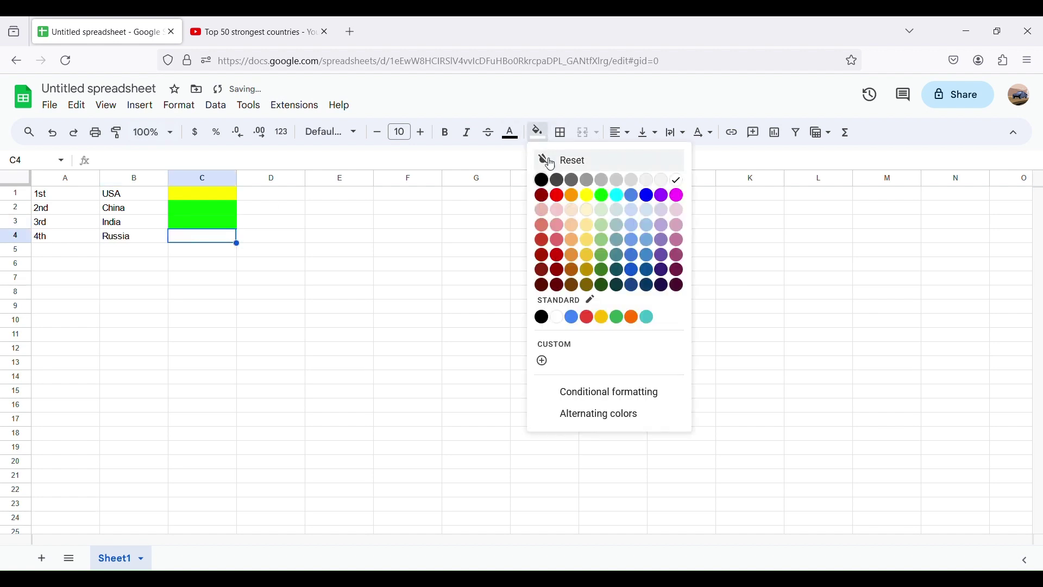
pyautogui.click(561, 194)
# Enter 5th in A5 and Pakistan in B5, and fill C5 with green
pyautogui.click(74, 250)
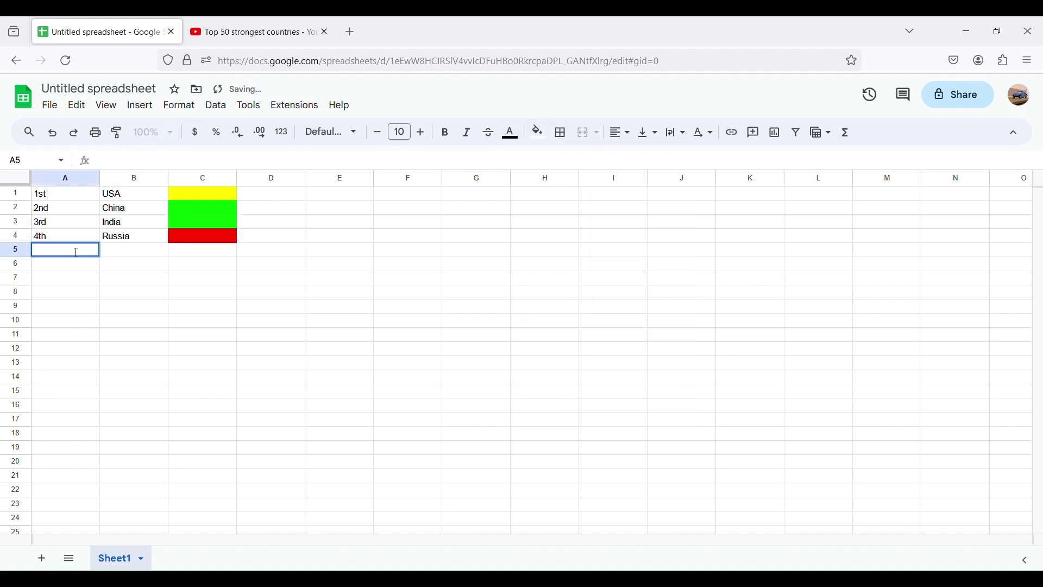
pyautogui.write('5th')
pyautogui.click(121, 254)
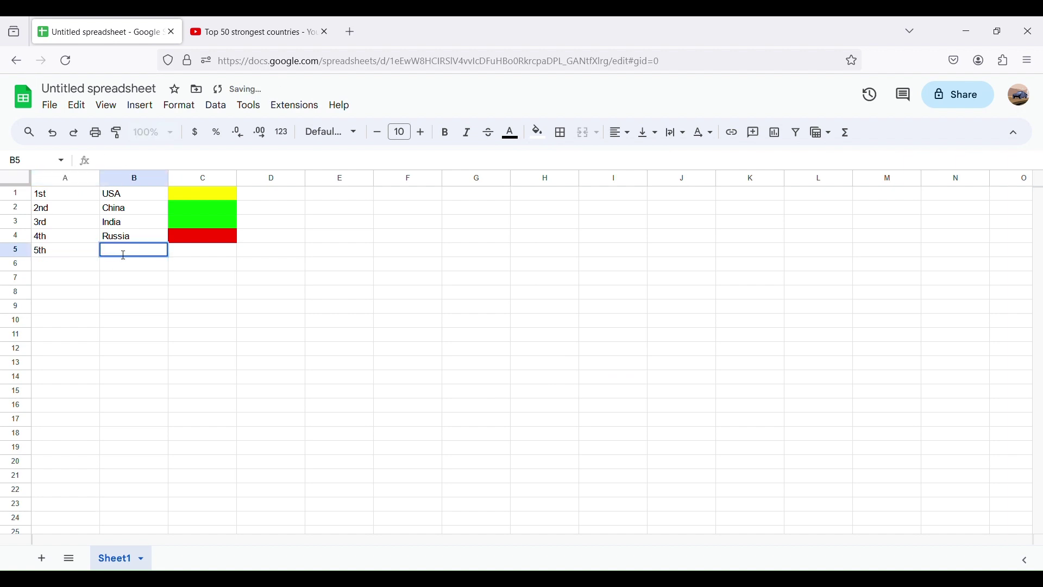
pyautogui.write('Pakistan')
pyautogui.click(171, 255)
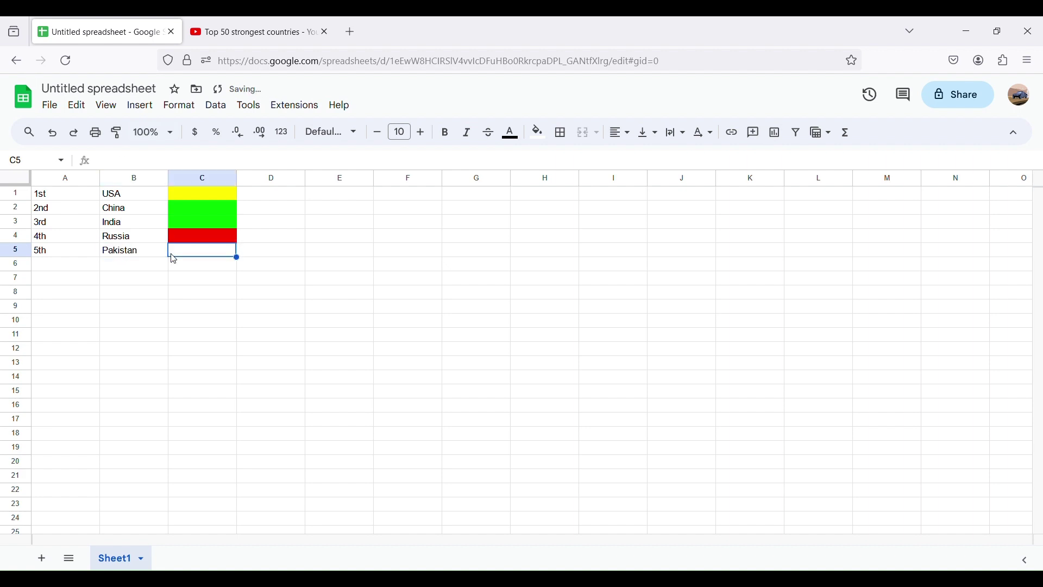
pyautogui.click(549, 139)
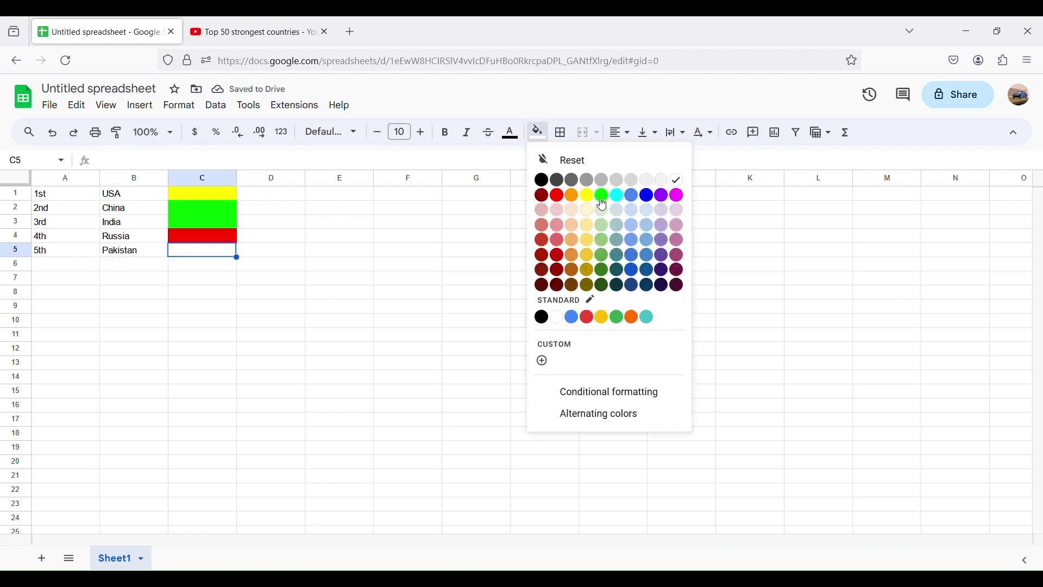
pyautogui.click(599, 198)
# Enter 6th in A6 and UK in B6, and fill C6 with red
pyautogui.click(83, 269)
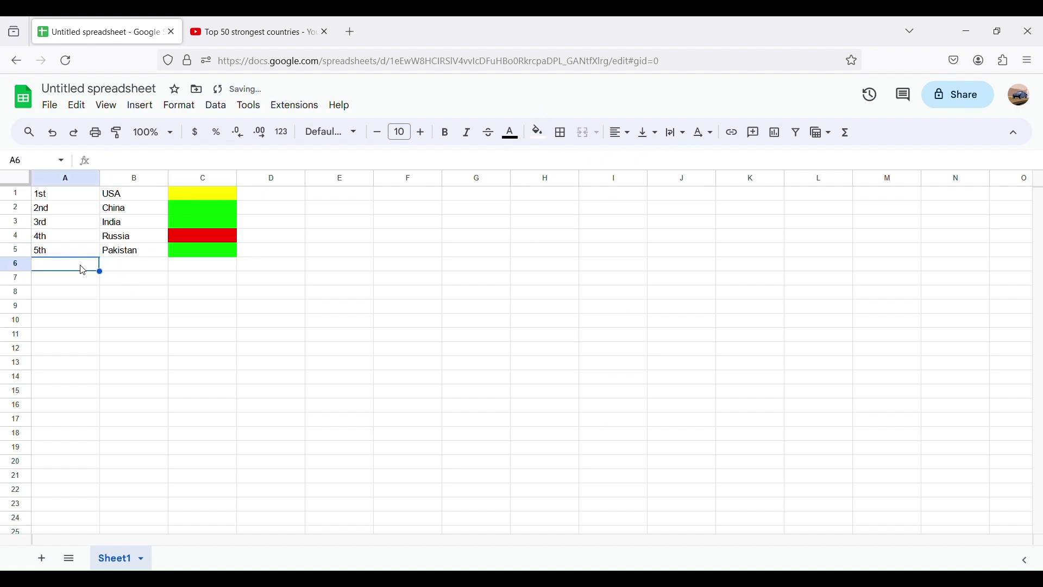
pyautogui.write('6th')
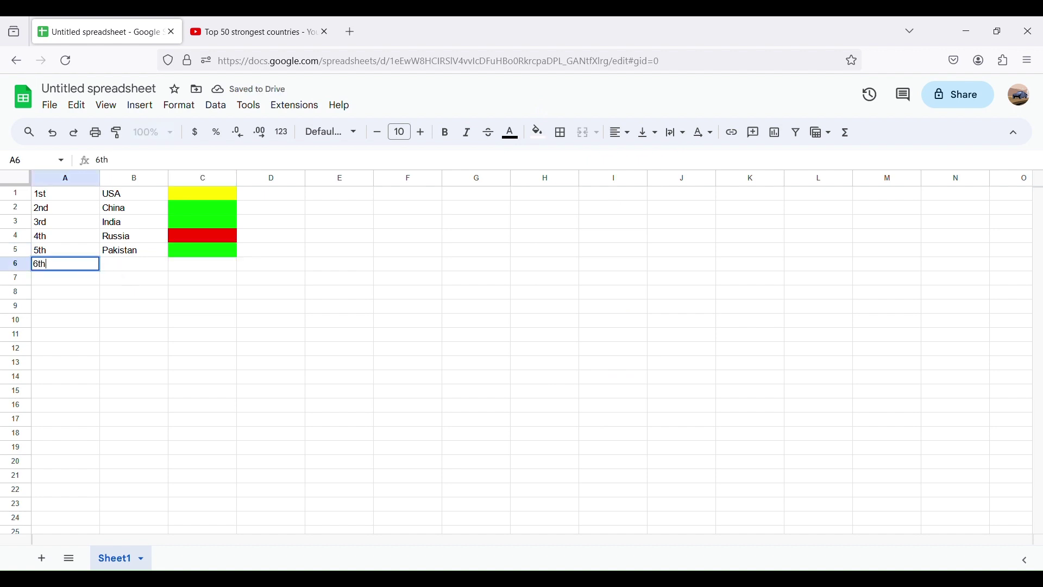
pyautogui.click(135, 266)
pyautogui.doubleClick(137, 267)
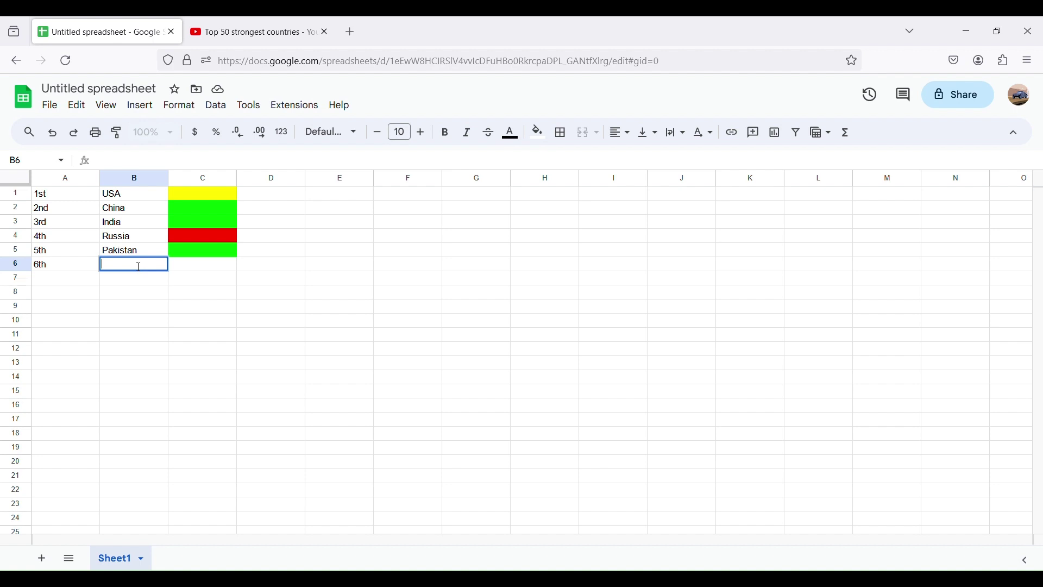
pyautogui.write('UK')
pyautogui.click(187, 269)
pyautogui.click(538, 132)
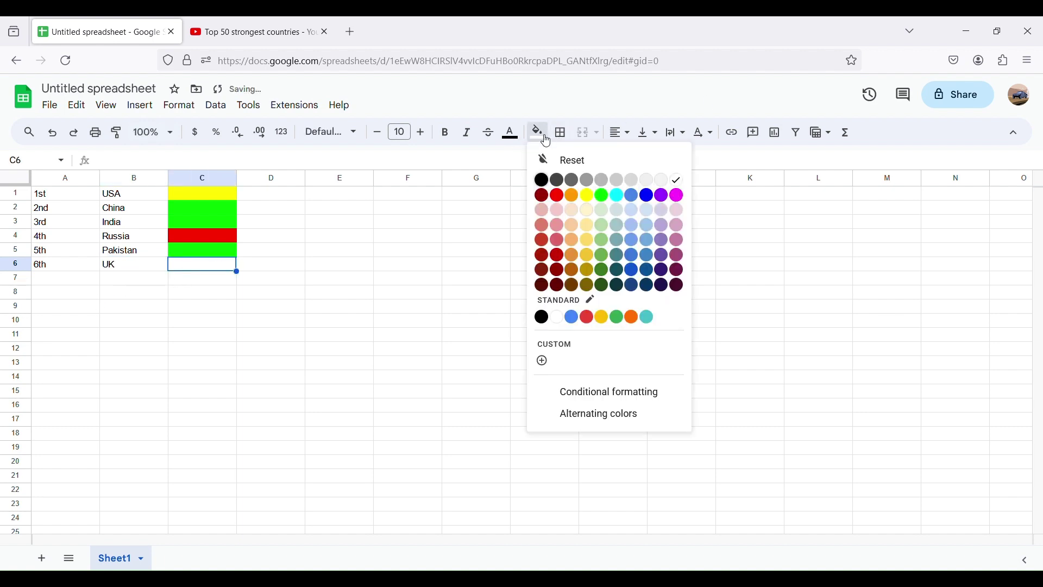
pyautogui.click(540, 195)
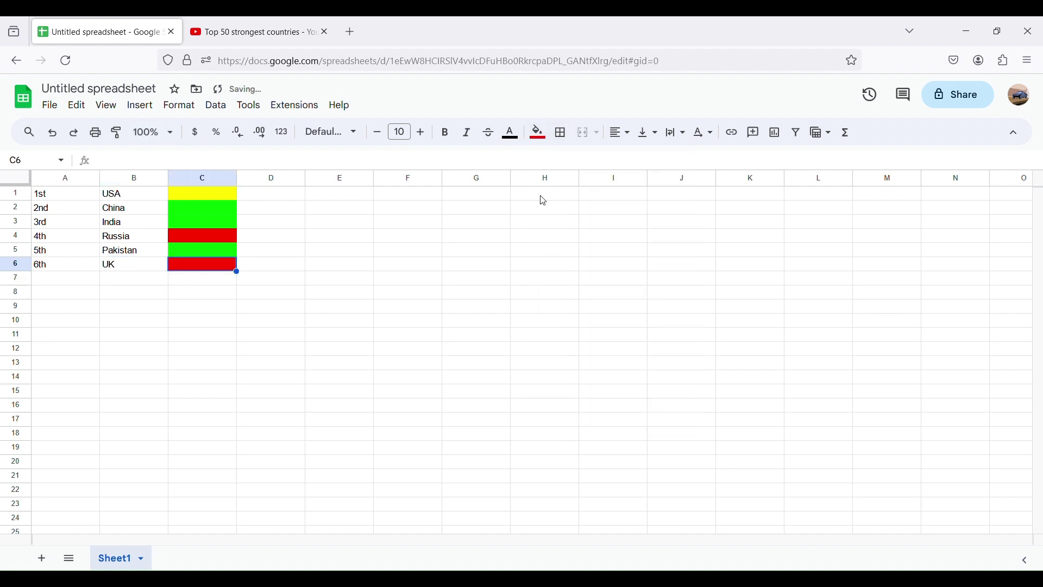
pyautogui.click(46, 288)
pyautogui.write('Sou')
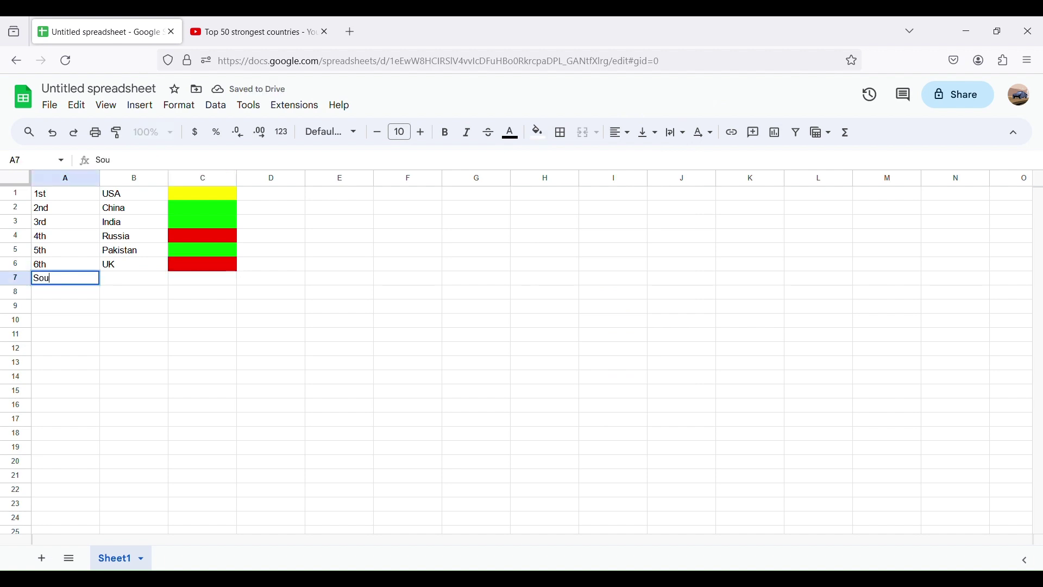
pyautogui.write('th Korea')
pyautogui.press('BackSpace')
pyautogui.press('BackSpace')
pyautogui.press('BackSpace')
pyautogui.press('BackSpace')
pyautogui.press('BackSpace')
pyautogui.press('BackSpace')
pyautogui.press('BackSpace')
pyautogui.press('BackSpace')
pyautogui.press('BackSpace')
pyautogui.press('BackSpace')
pyautogui.press('BackSpace')
# Enter 7th in A7 and South Korea in B7, and fill C7 with red
pyautogui.write('7th')
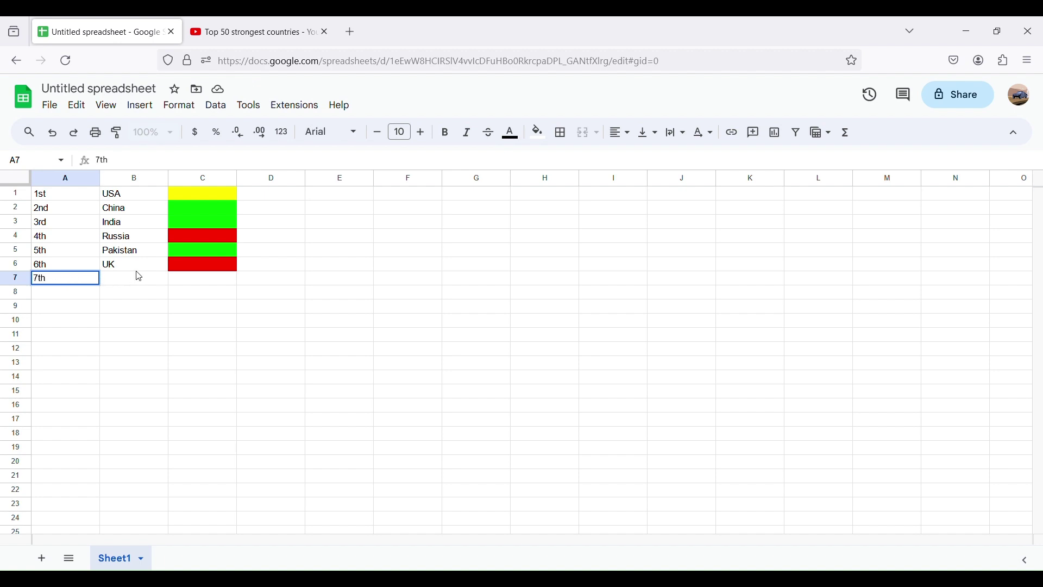
pyautogui.click(140, 277)
pyautogui.write('S')
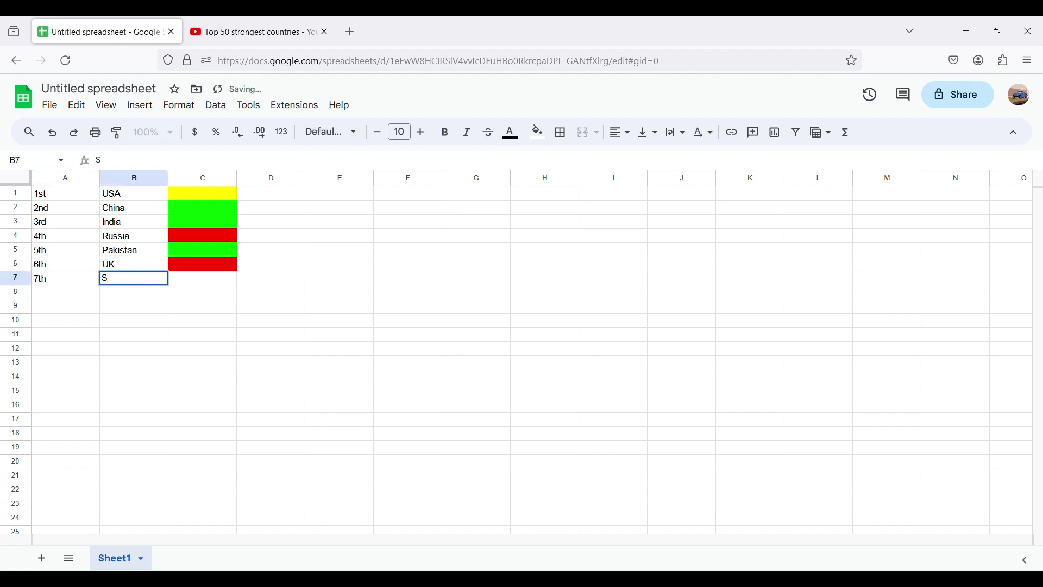
pyautogui.write('outh Kor')
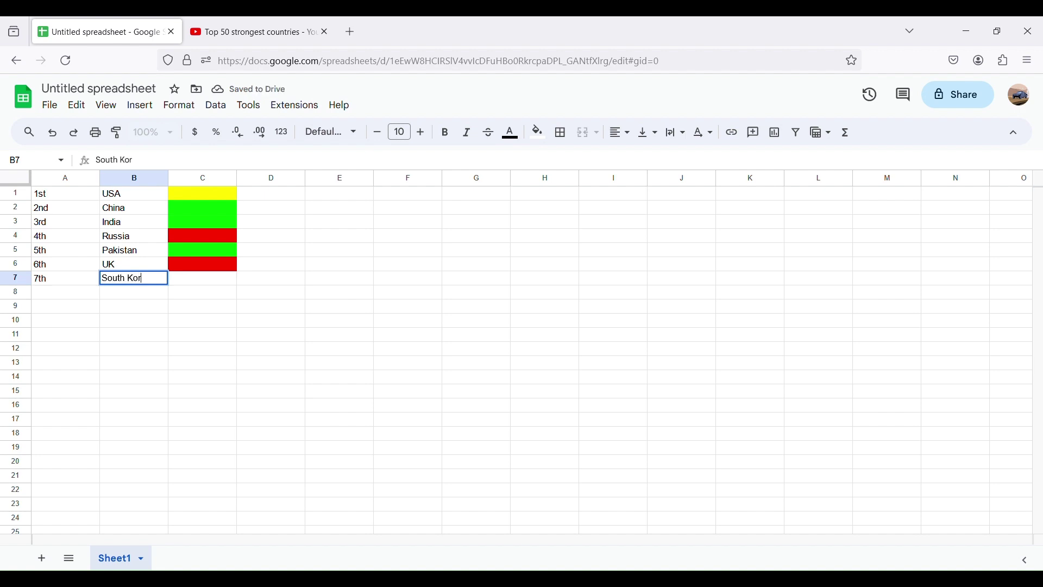
pyautogui.write('ea')
pyautogui.click(208, 285)
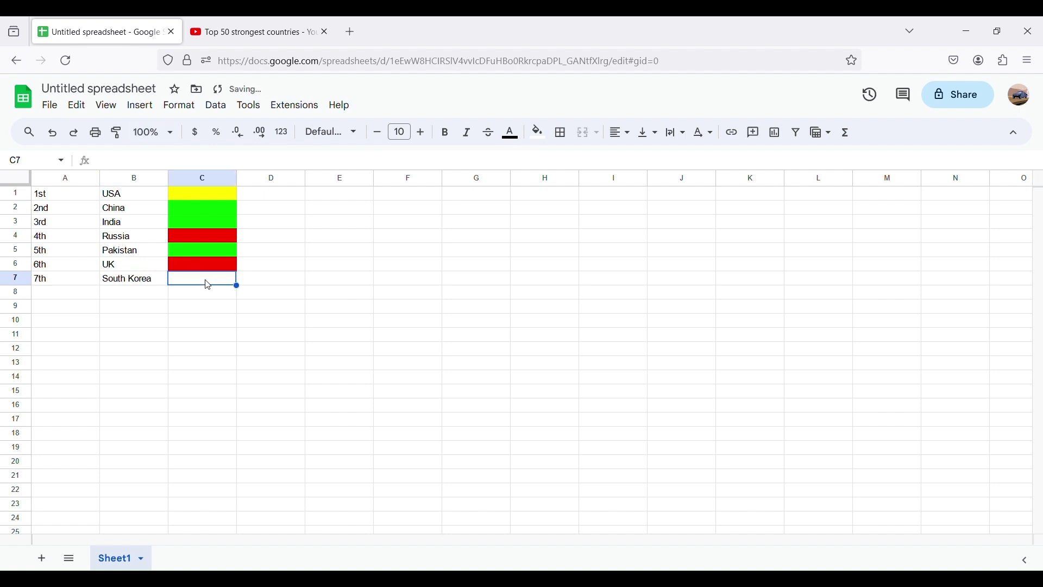
pyautogui.click(540, 133)
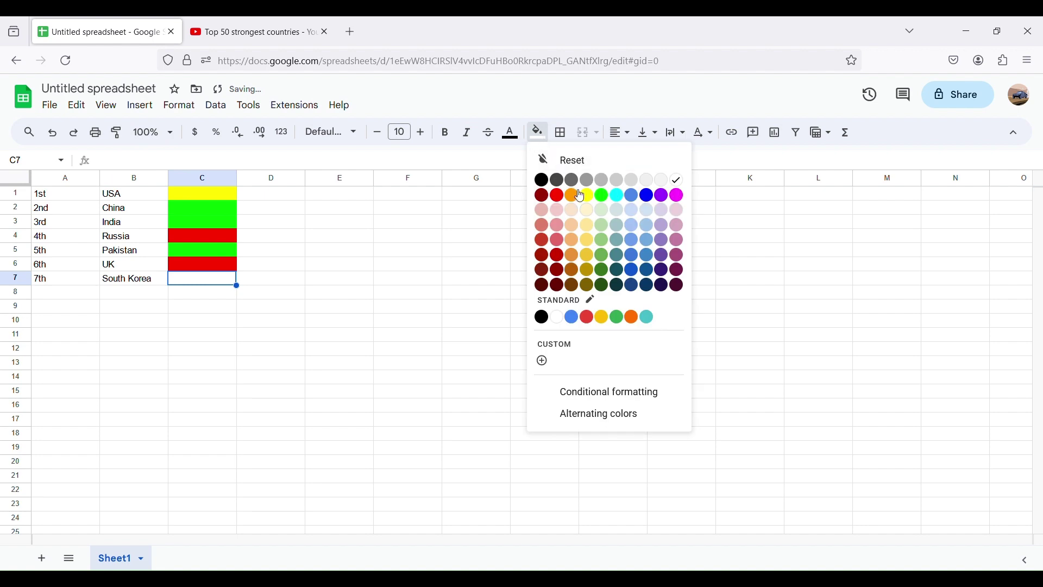
pyautogui.click(555, 195)
# Enter 8th in A8 and Turkey in B8, and fill C8 with green
pyautogui.doubleClick(63, 298)
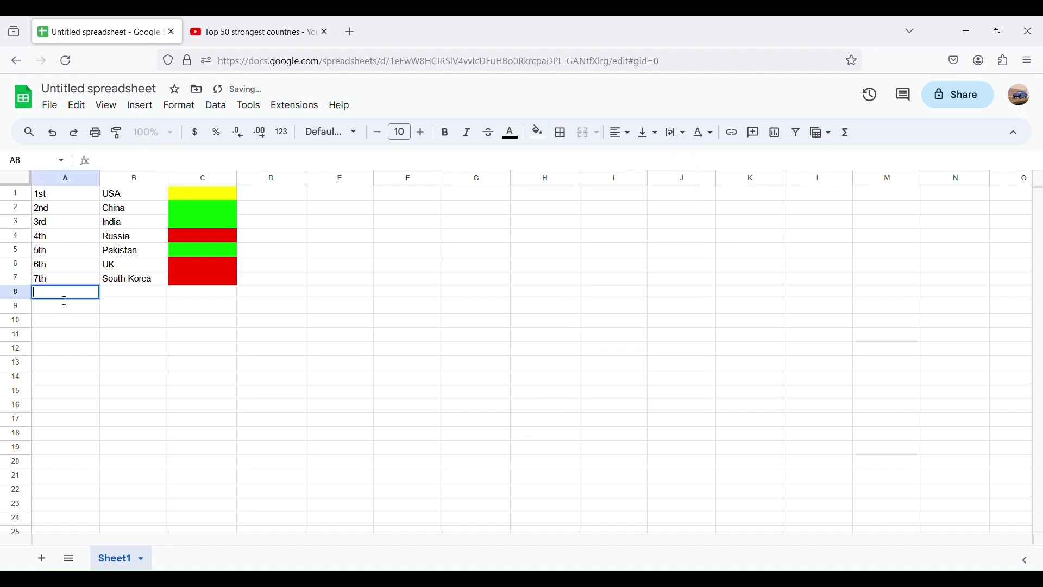
pyautogui.write('8th')
pyautogui.write('k')
pyautogui.press('BackSpace')
pyautogui.press('BackSpace')
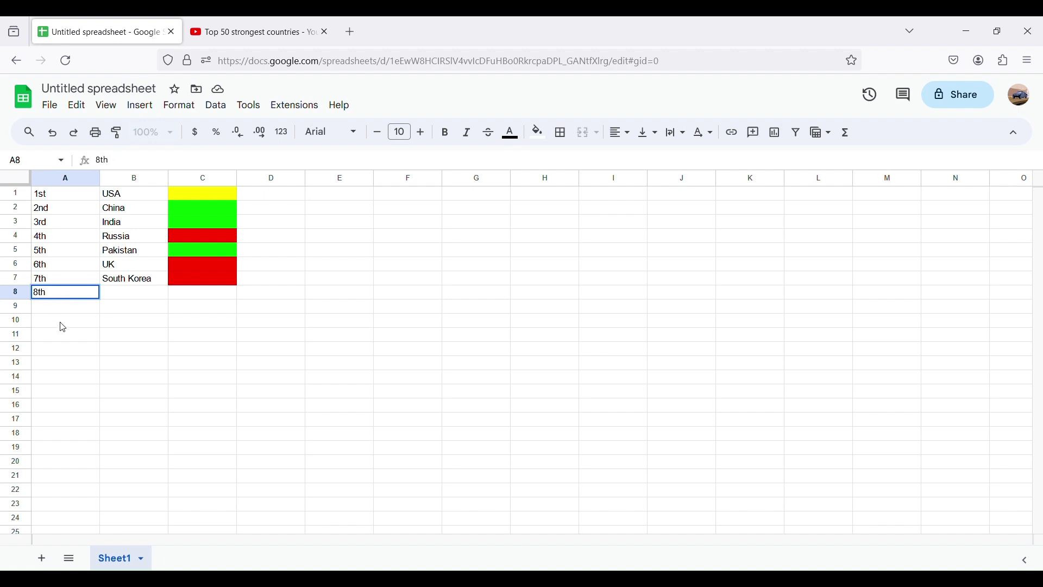
pyautogui.doubleClick(122, 298)
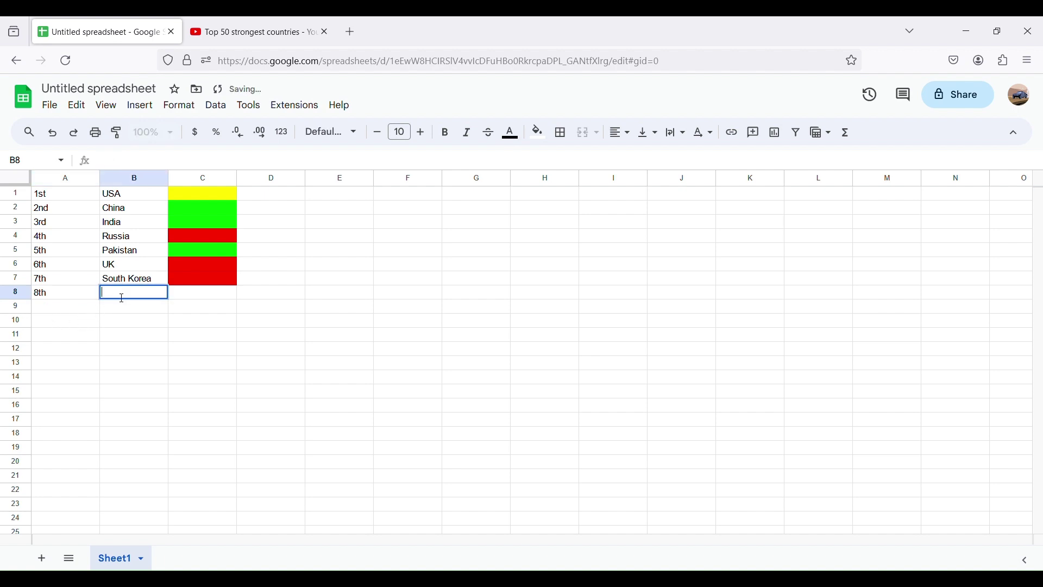
pyautogui.write('Turkey')
pyautogui.click(184, 294)
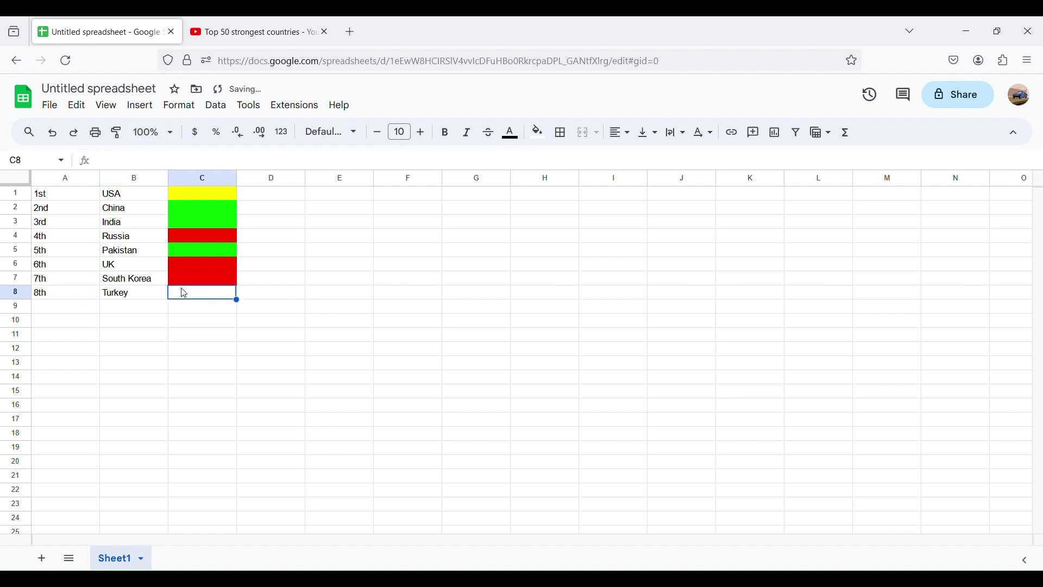
pyautogui.click(539, 131)
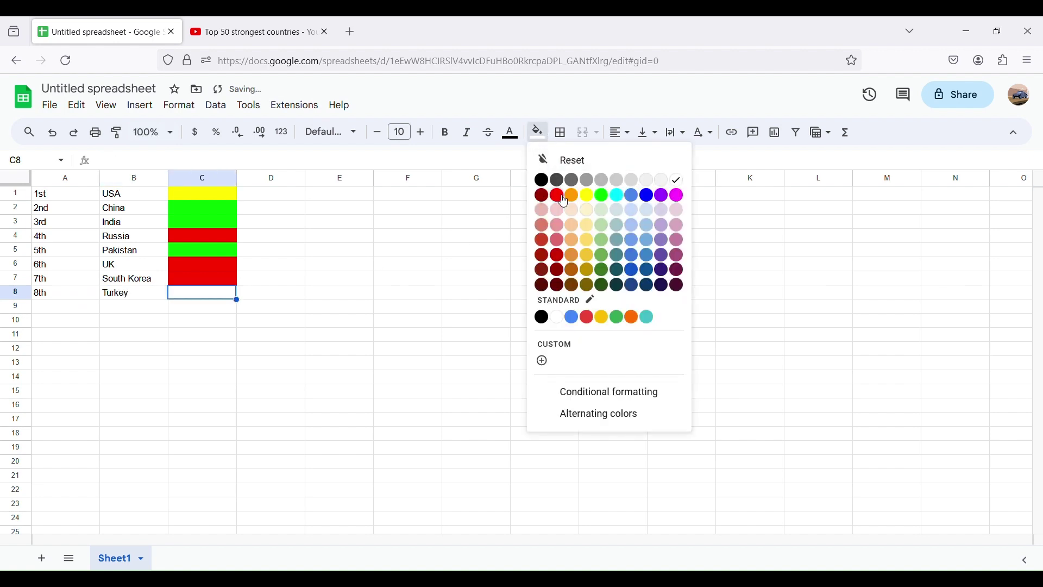
pyautogui.click(603, 196)
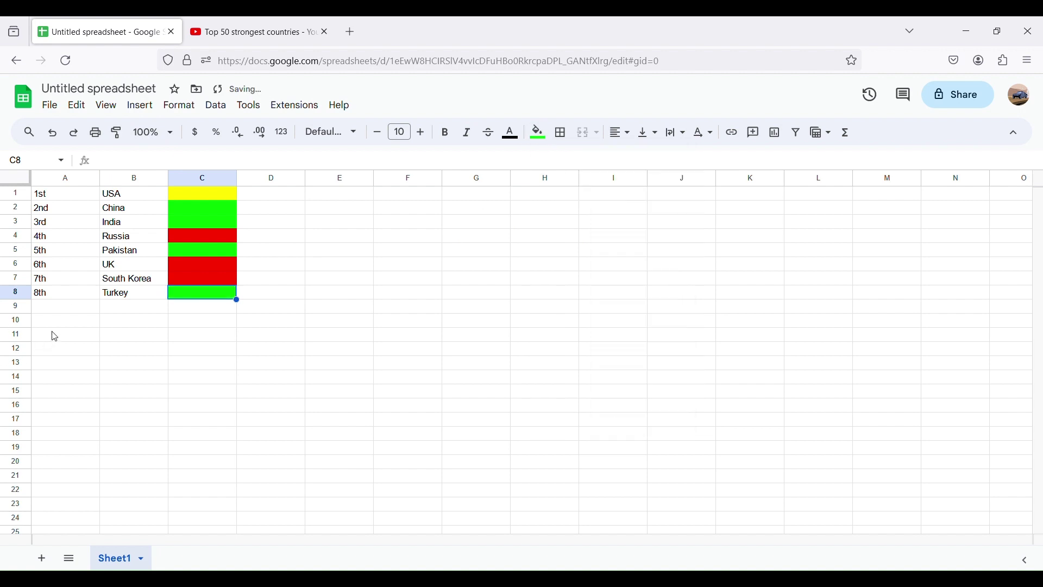
# Enter 9th in A9 and France in B9, and fill C9 with red
pyautogui.click(45, 312)
pyautogui.write('9ty')
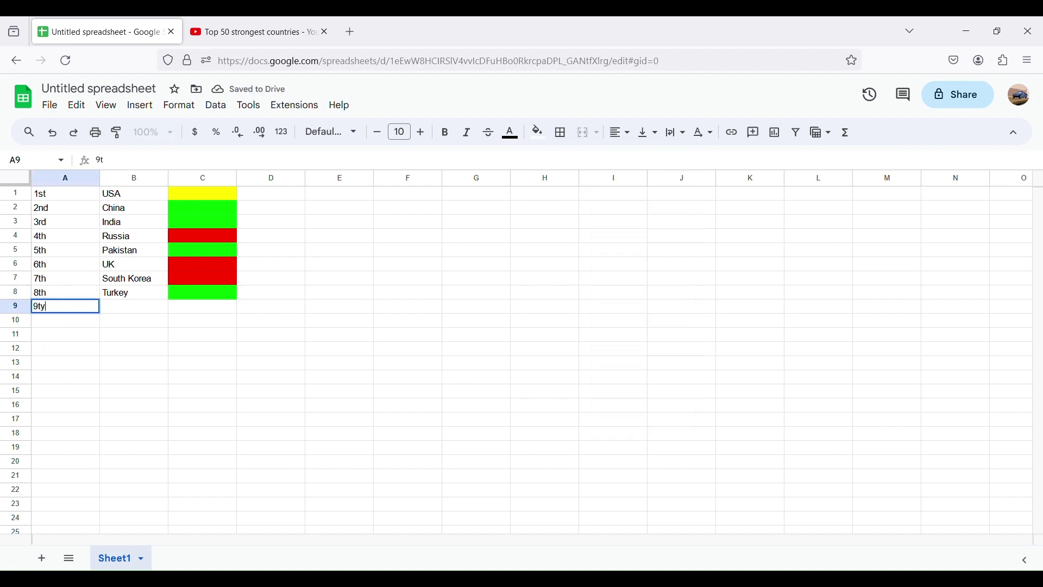
pyautogui.press('BackSpace')
pyautogui.write('h')
pyautogui.click(109, 311)
pyautogui.write('Fran')
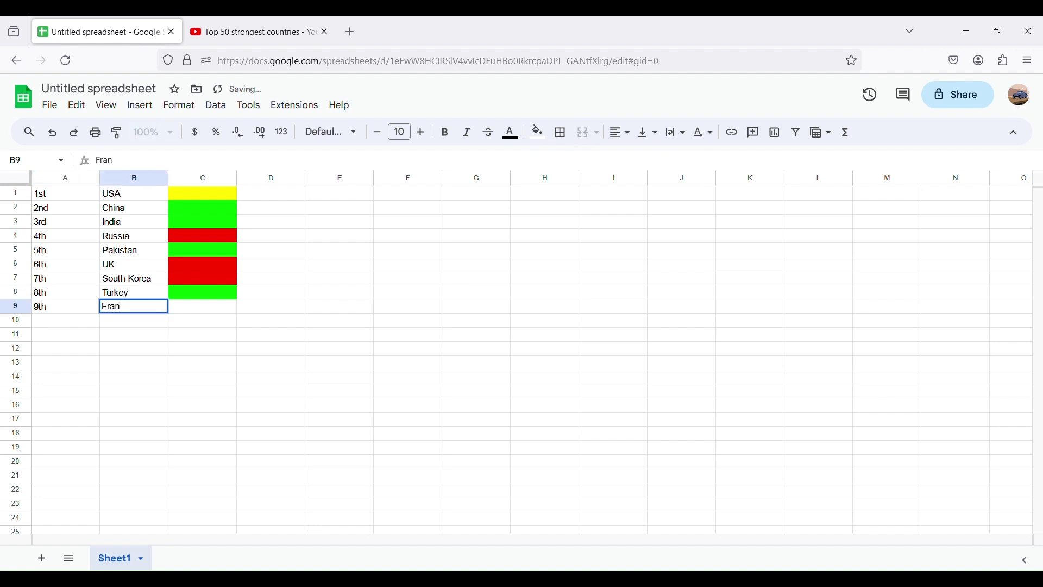
pyautogui.write('ce')
pyautogui.click(177, 311)
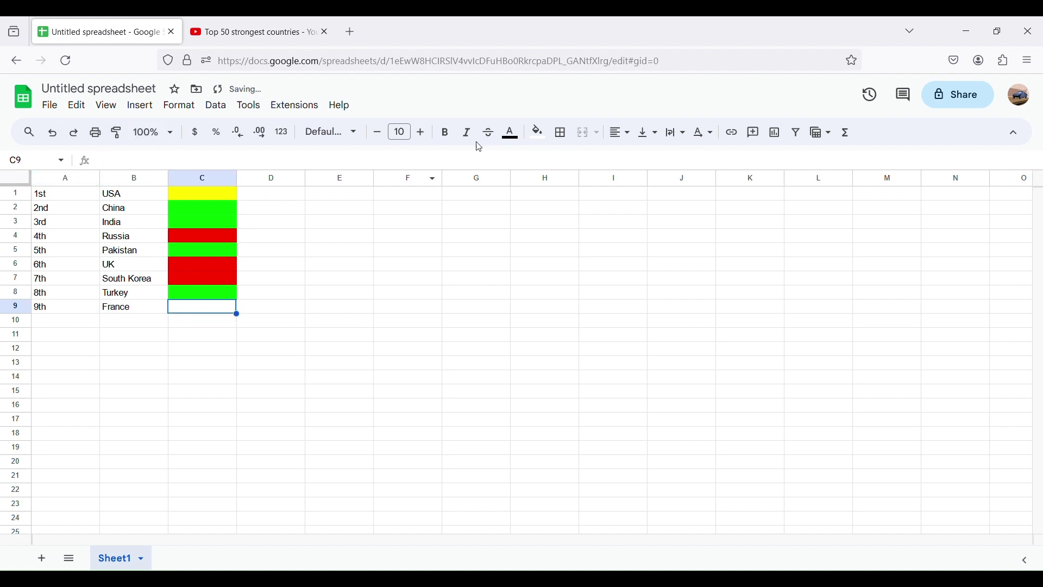
pyautogui.click(539, 132)
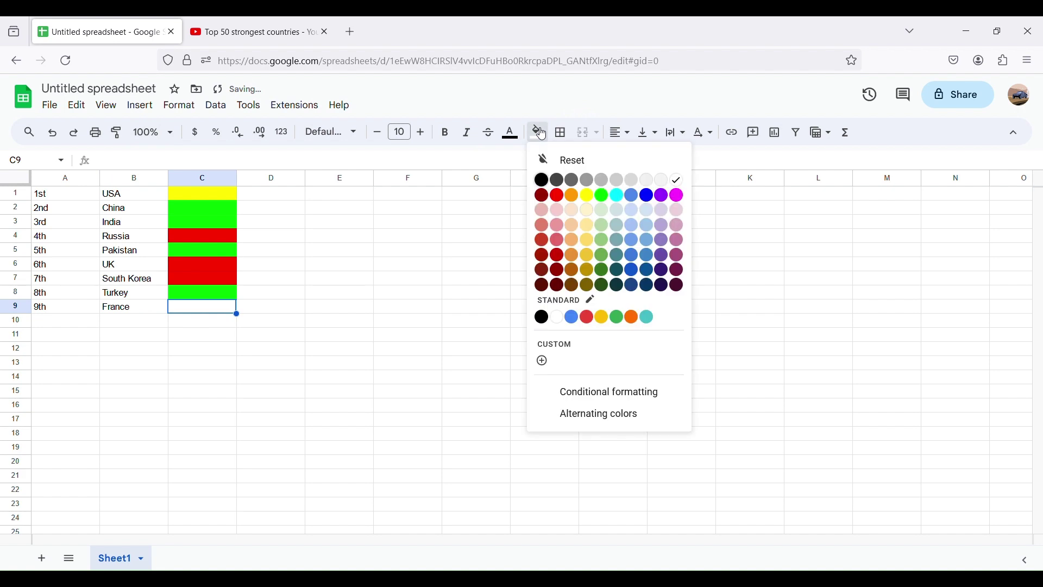
pyautogui.click(558, 196)
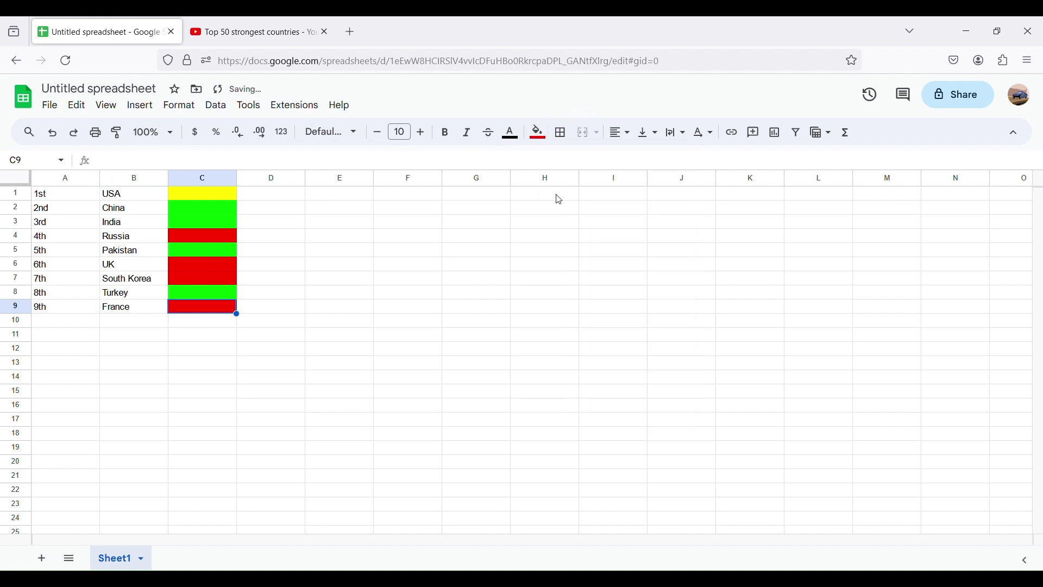
# Rename the spreadsheet as "2024 Military rankings (prediction)"
pyautogui.click(114, 89)
pyautogui.press('BackSpace')
pyautogui.write('2024')
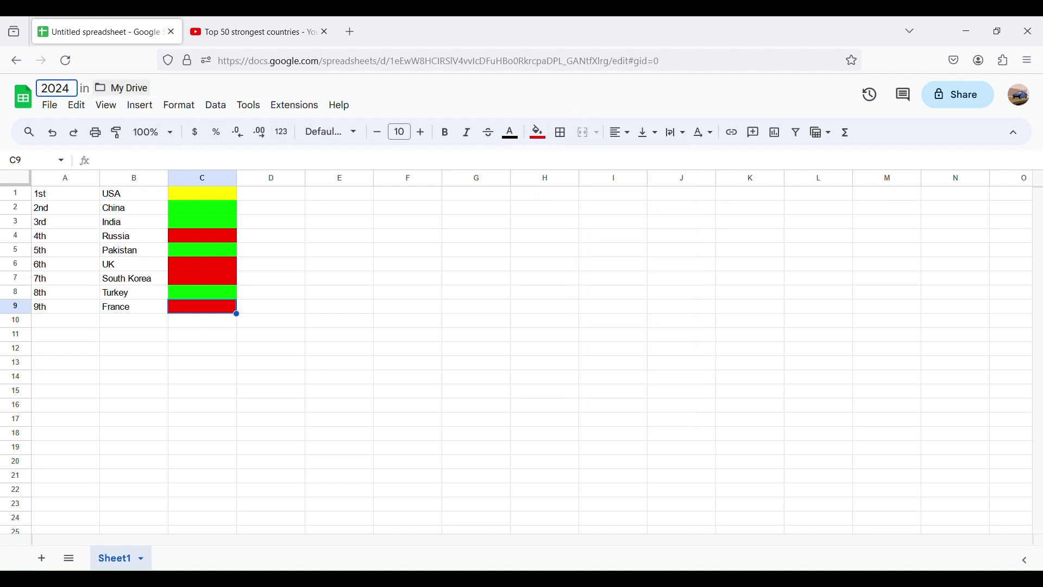
pyautogui.write(' G')
pyautogui.press('BackSpace')
pyautogui.press('BackSpace')
pyautogui.write('ml')
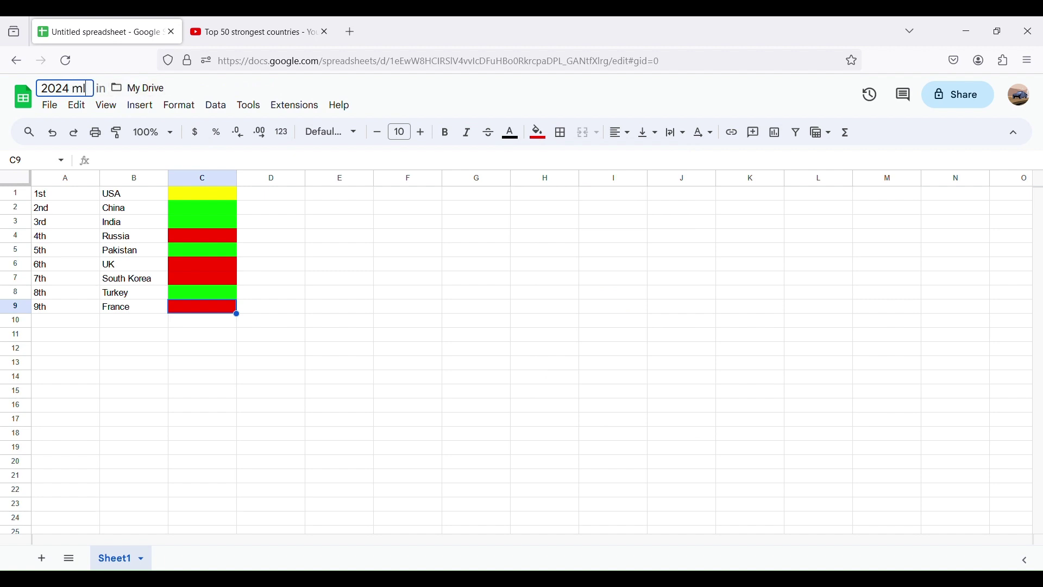
pyautogui.press('BackSpace')
pyautogui.write('ILTARY=')
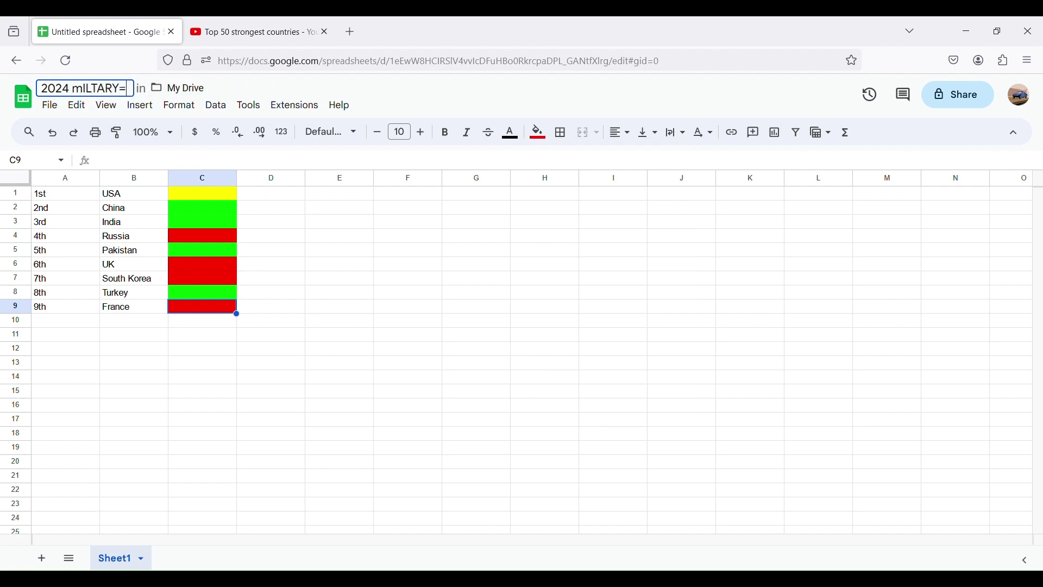
pyautogui.press('BackSpace')
pyautogui.press('BackSpace')
pyautogui.press('BackSpace')
pyautogui.press('BackSpace')
pyautogui.press('BackSpace')
pyautogui.press('BackSpace')
pyautogui.press('BackSpace')
pyautogui.press('BackSpace')
pyautogui.press('BackSpace')
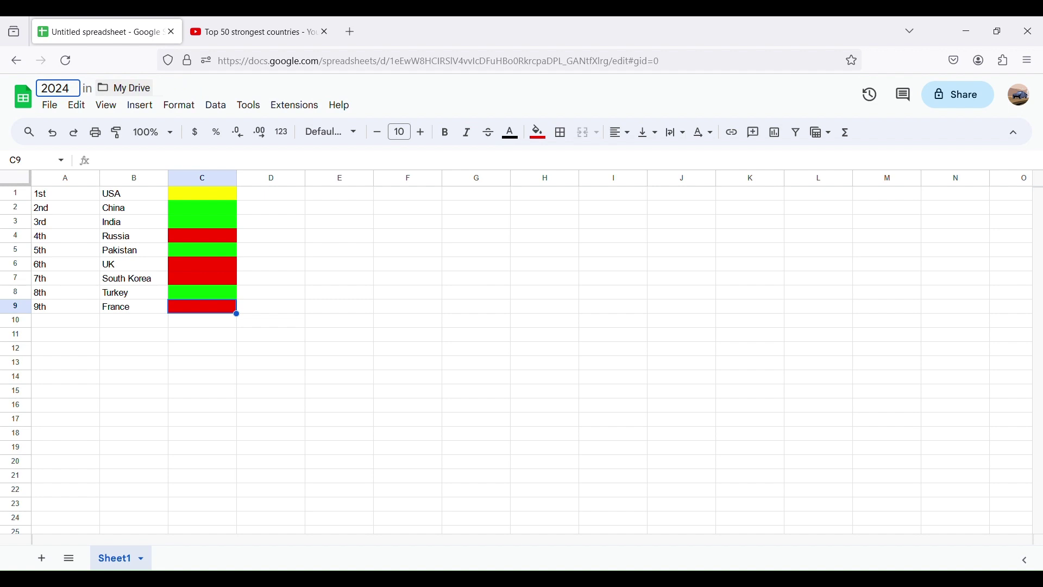
pyautogui.write('Milt')
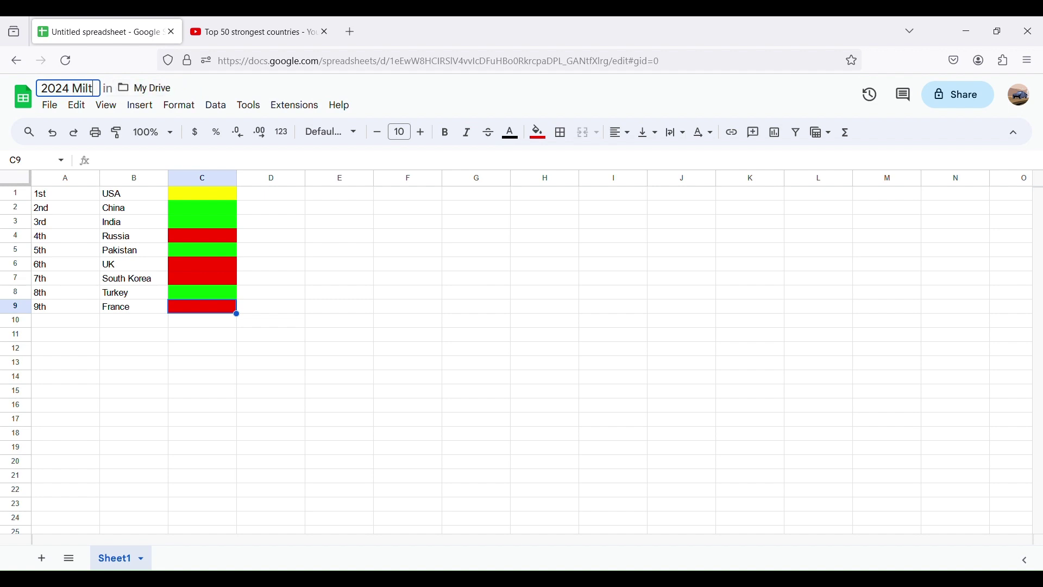
pyautogui.press('BackSpace')
pyautogui.write('itary ran')
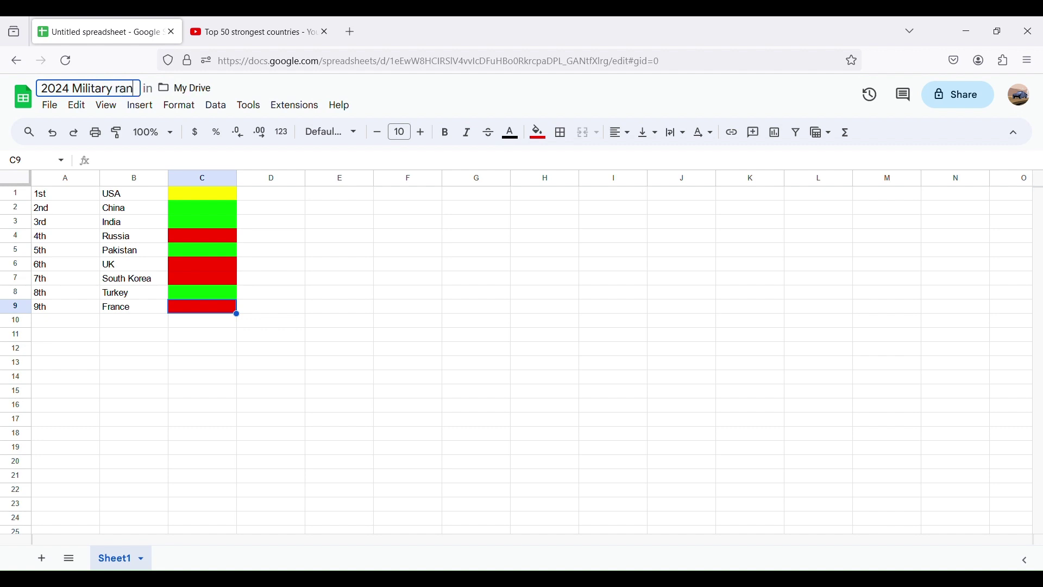
pyautogui.write('kings (pre')
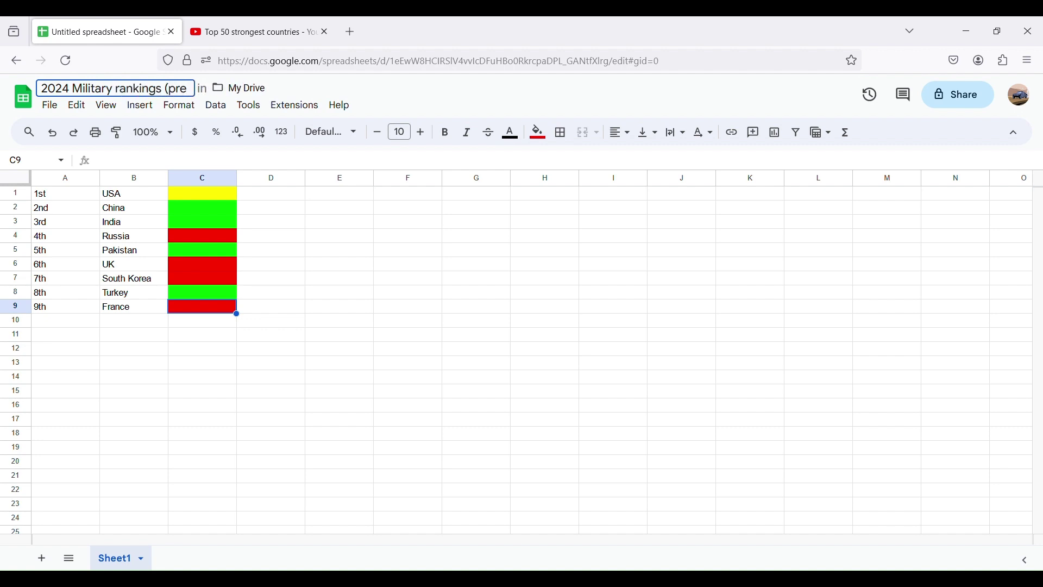
pyautogui.write('dict')
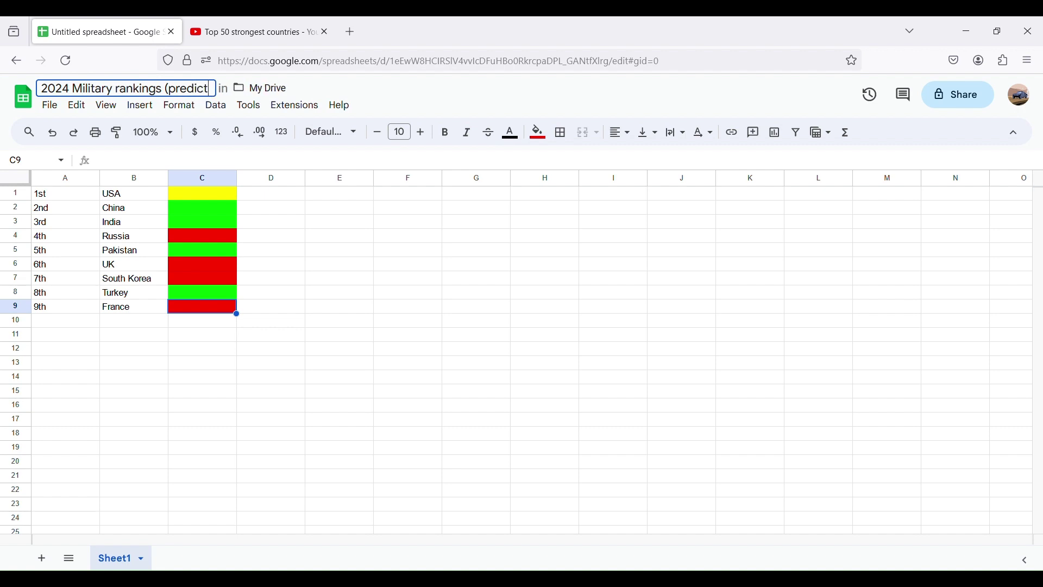
pyautogui.write('ion)')
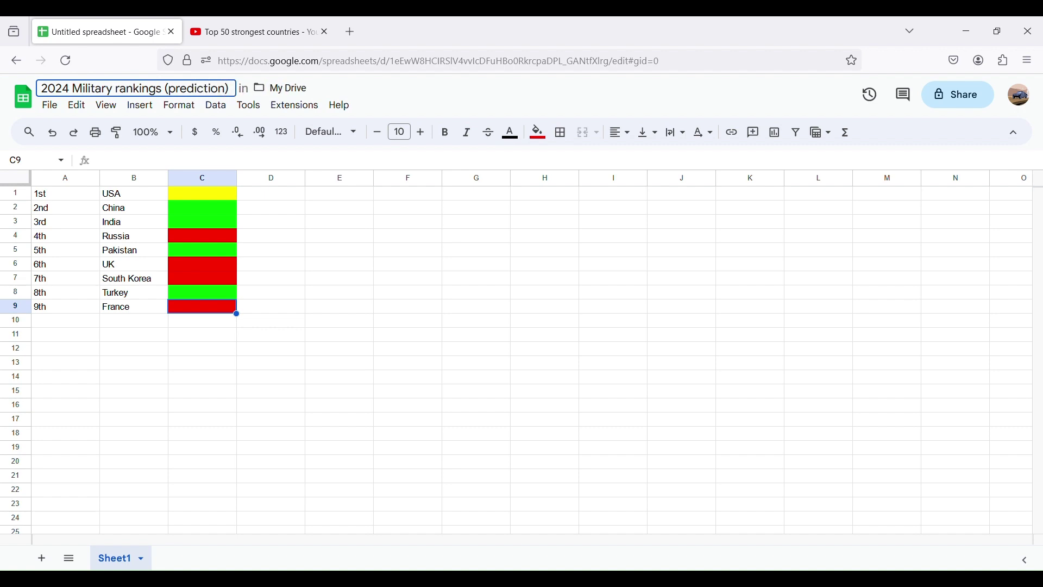
# Enter 10th in A10 and Italy in B10, and fill C10 with red
pyautogui.doubleClick(73, 326)
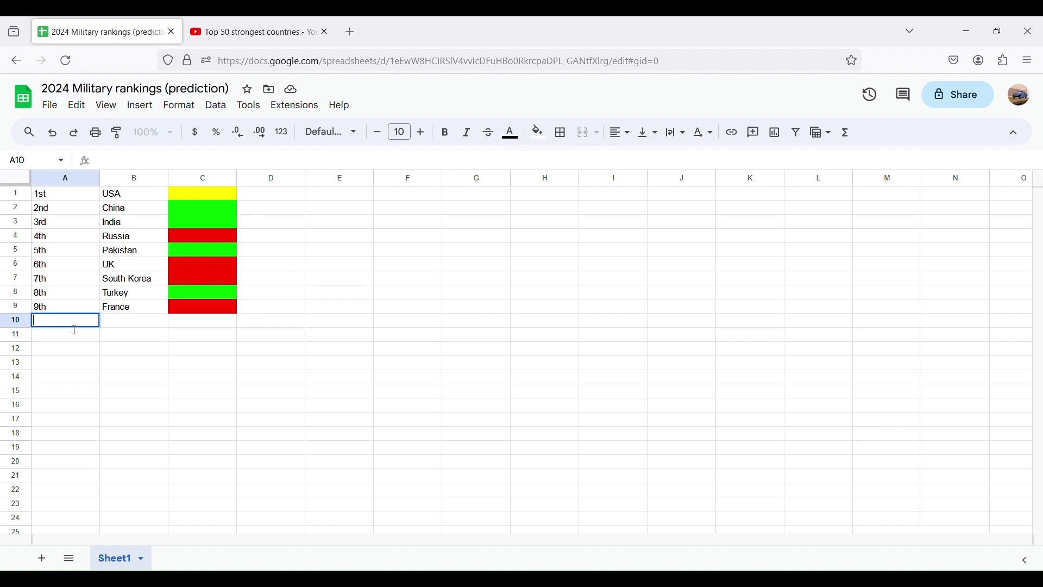
pyautogui.write('20th')
pyautogui.press('BackSpace')
pyautogui.press('BackSpace')
pyautogui.press('BackSpace')
pyautogui.press('BackSpace')
pyautogui.write('10th')
pyautogui.doubleClick(145, 331)
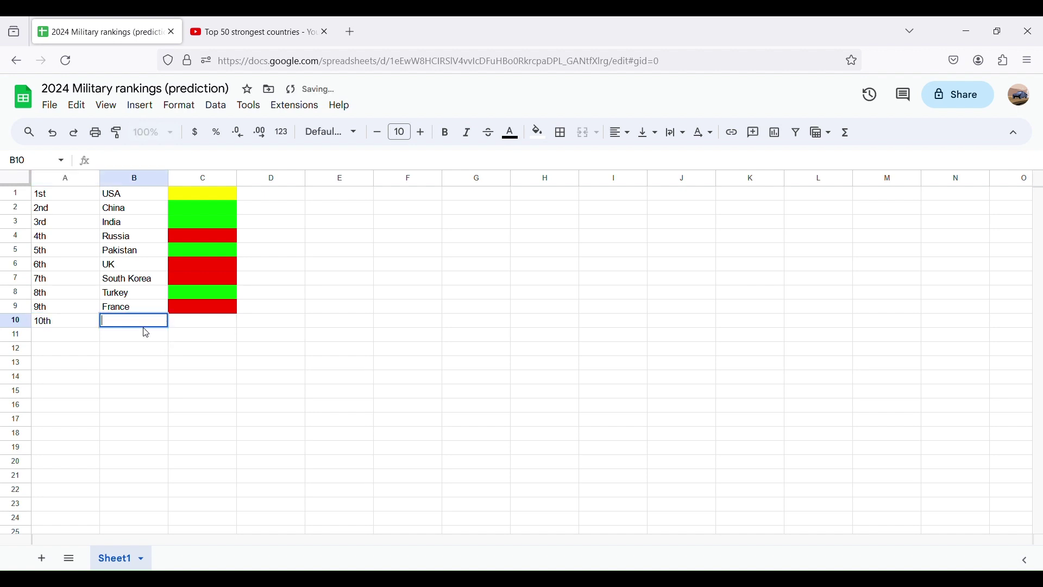
pyautogui.write('Ital')
pyautogui.write('y')
pyautogui.click(202, 322)
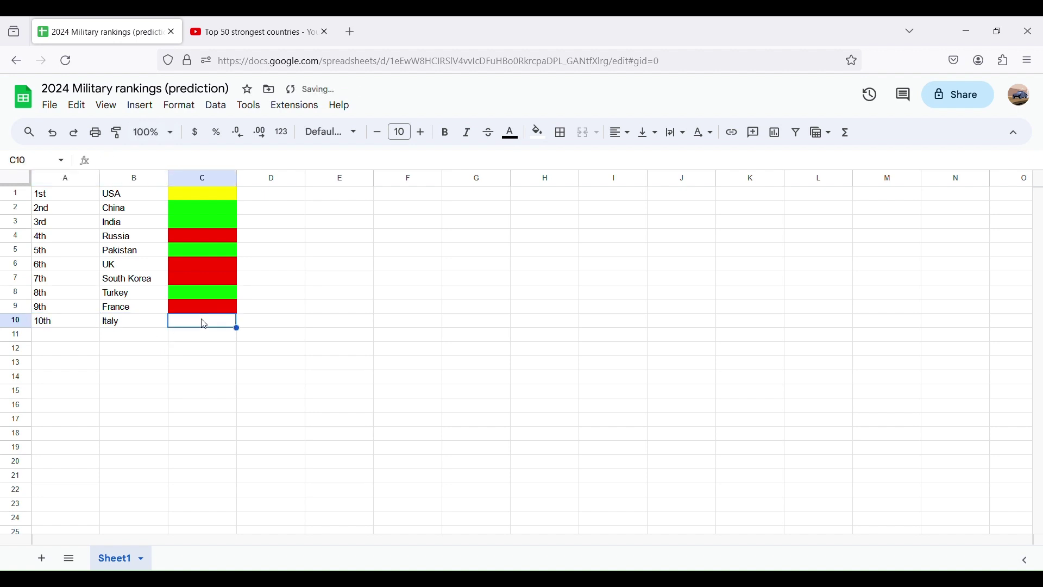
pyautogui.click(538, 132)
pyautogui.click(555, 194)
# Enter 11th in A11 and Japan in B11, and fill C11 with red
pyautogui.doubleClick(41, 336)
pyautogui.write('11t')
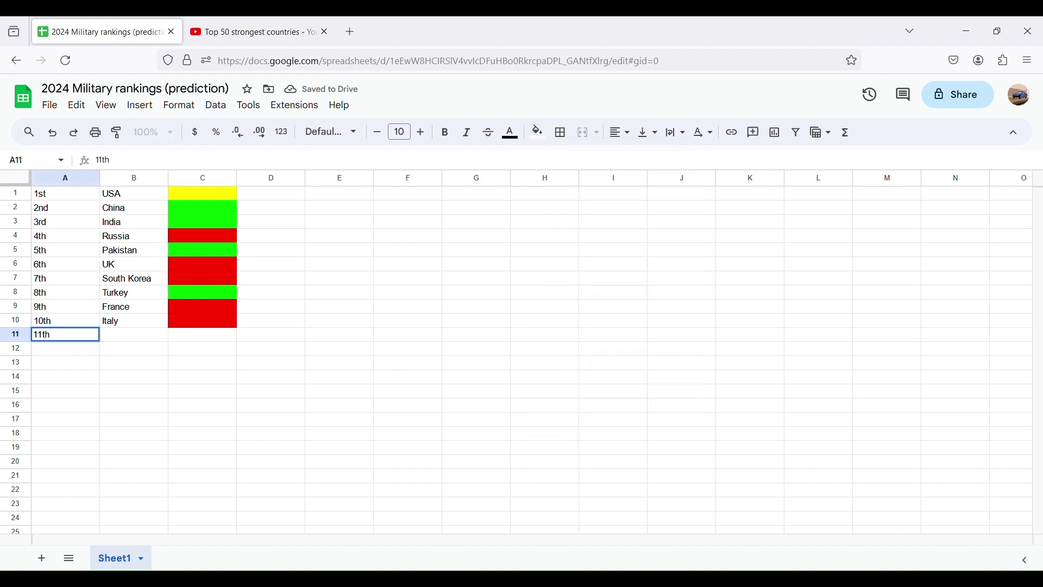
pyautogui.write('h')
pyautogui.click(121, 341)
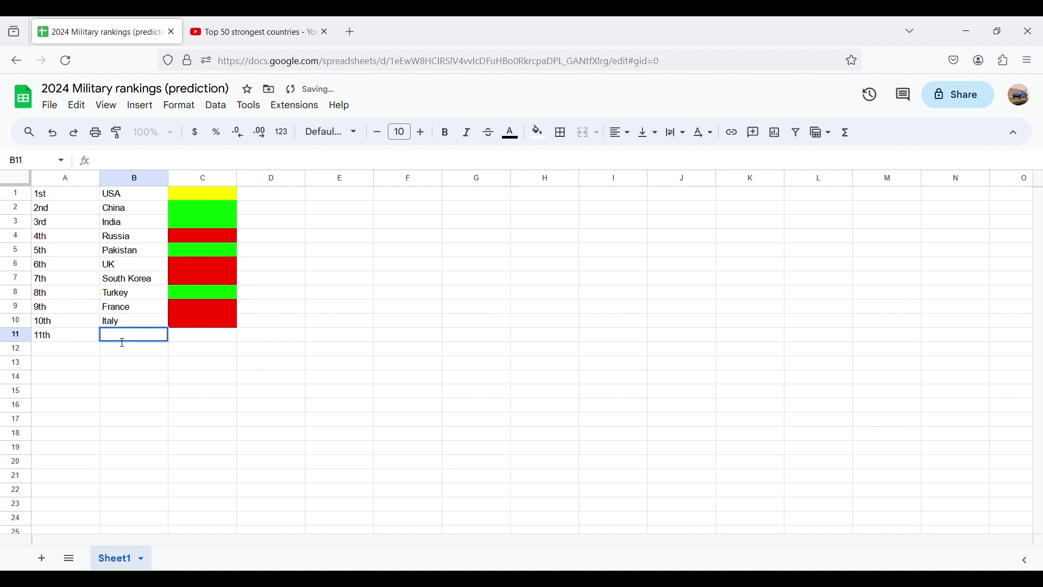
pyautogui.write('Japan')
pyautogui.click(188, 341)
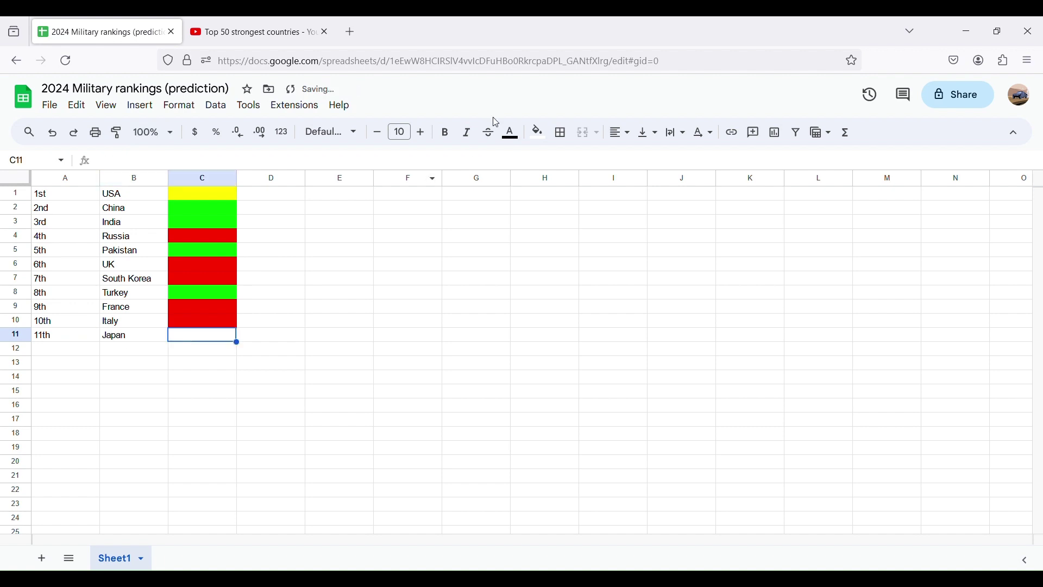
pyautogui.click(538, 134)
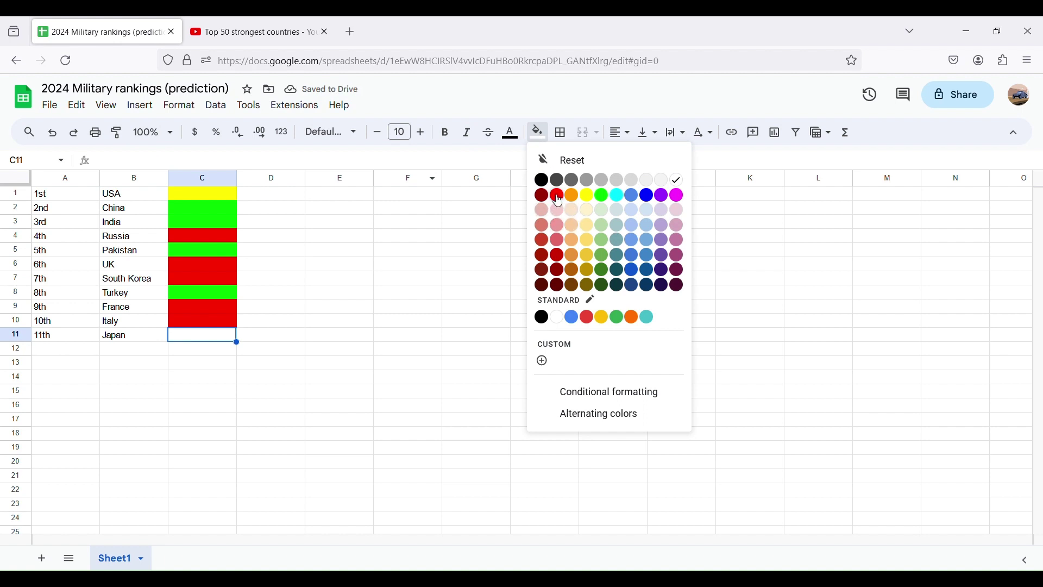
pyautogui.click(562, 197)
# Switch to the YouTube video "Top 50 strongest countries" to consult its ranking
pyautogui.click(204, 309)
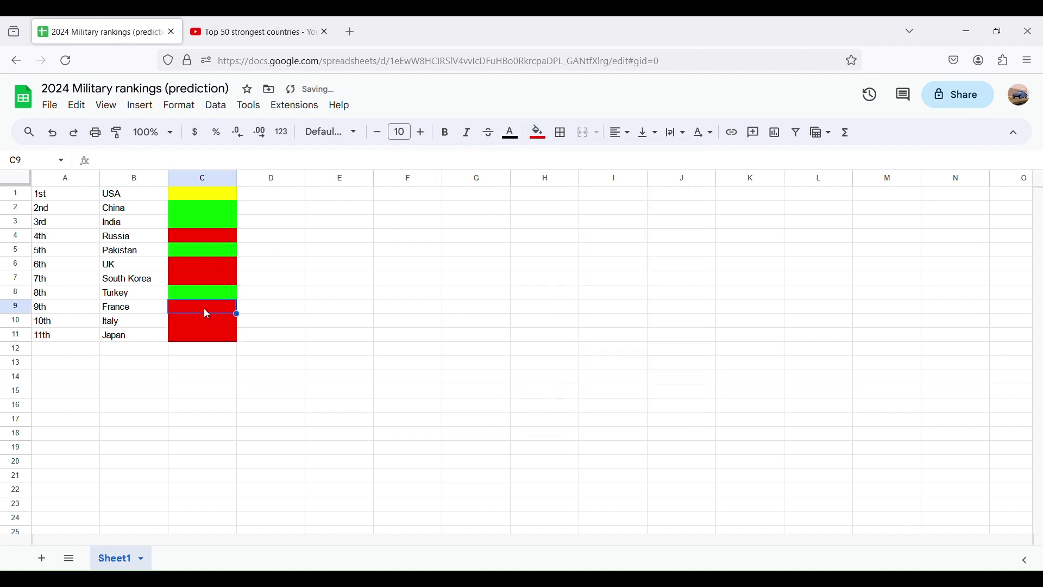
pyautogui.click(76, 354)
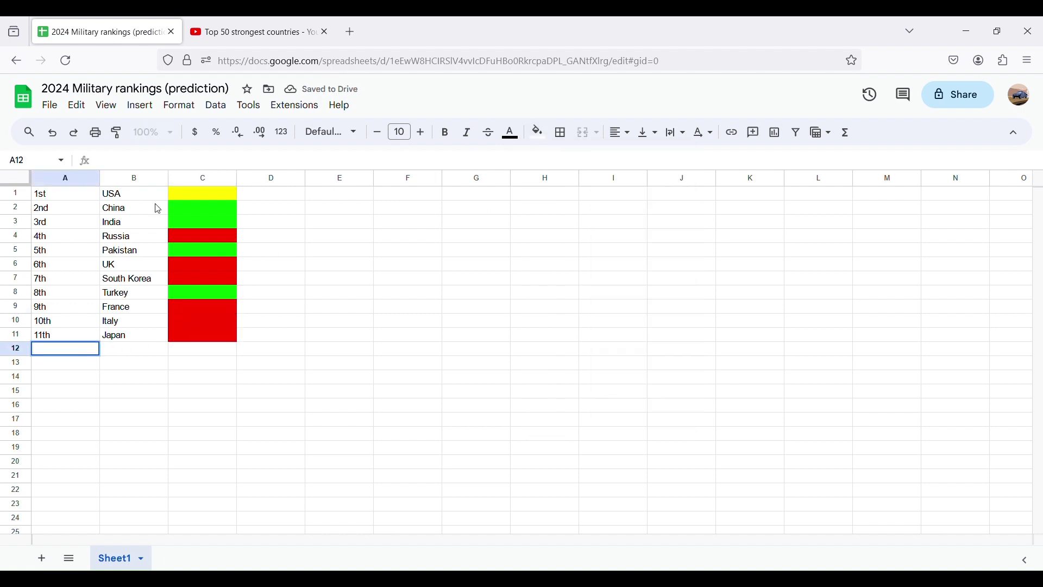
pyautogui.click(276, 22)
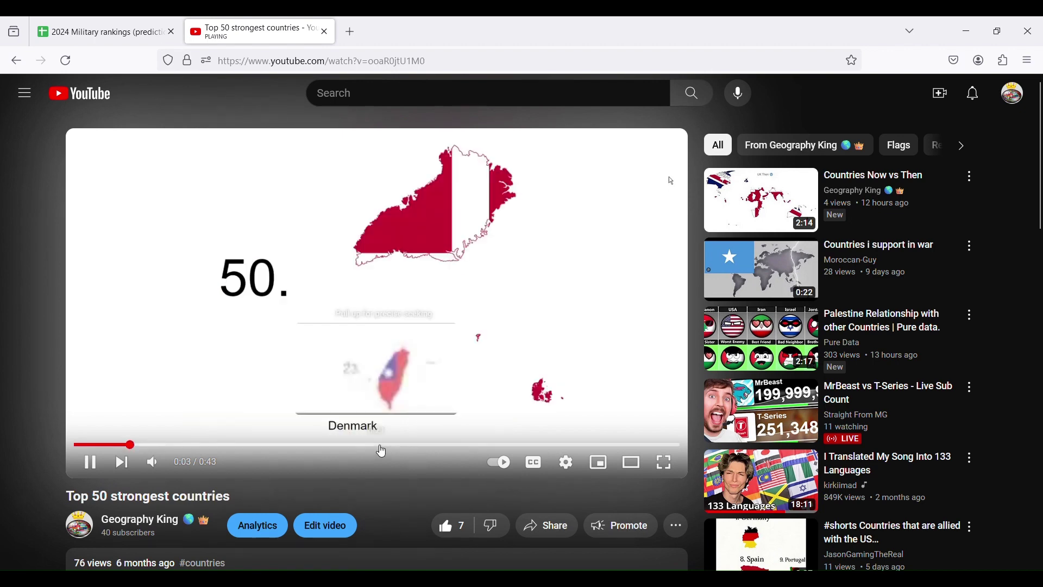
# Seek the ranking video forward to its 12th-place entry and leave it paused there
pyautogui.moveTo(373, 447); pyautogui.dragTo(380, 447)
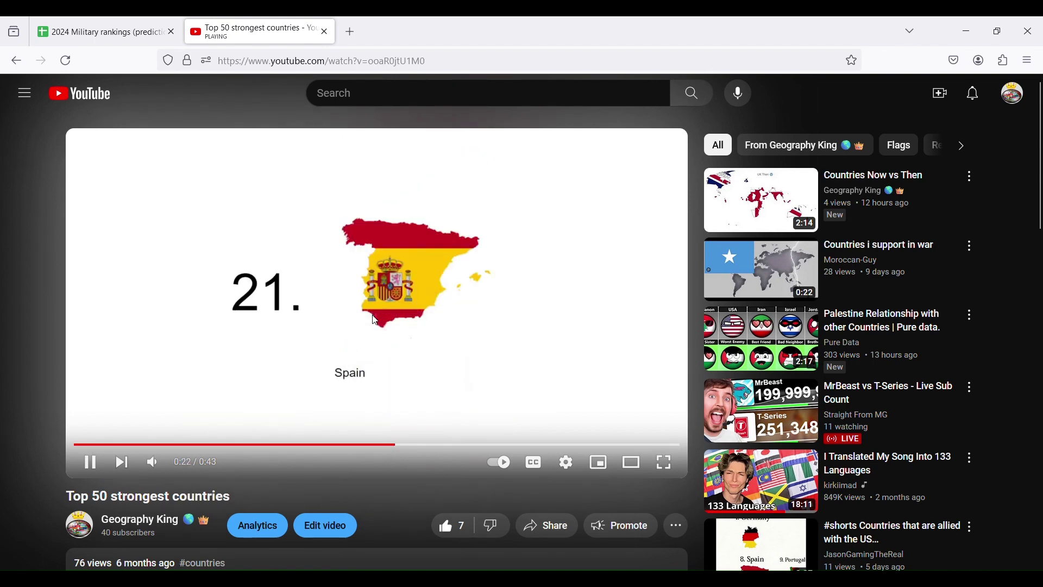
pyautogui.click(373, 315)
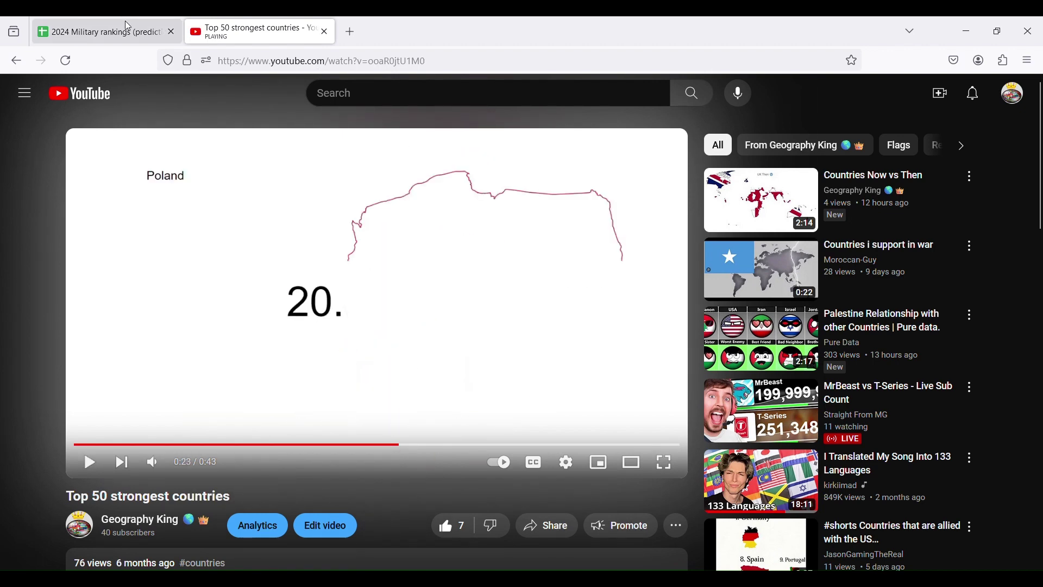
pyautogui.click(472, 444)
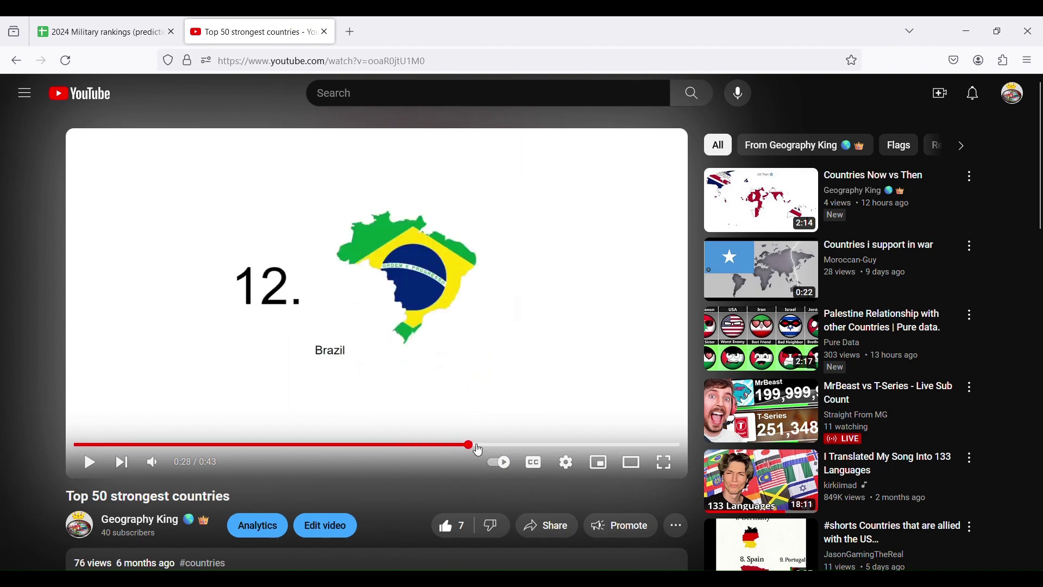
# Switch back to the Google Sheets spreadsheet and enter 12th in A12
pyautogui.click(136, 19)
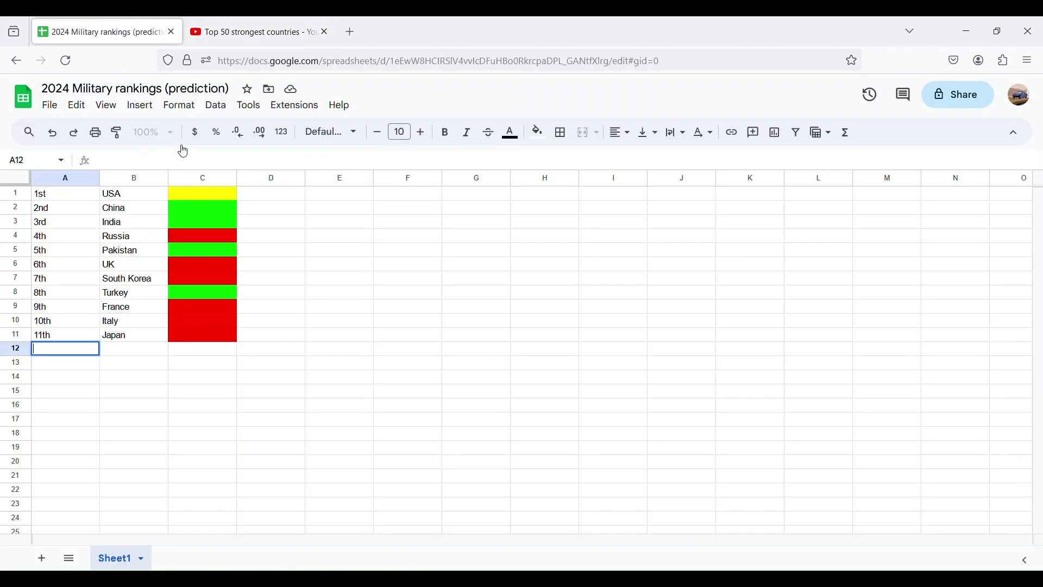
pyautogui.write('12th')
pyautogui.click(129, 352)
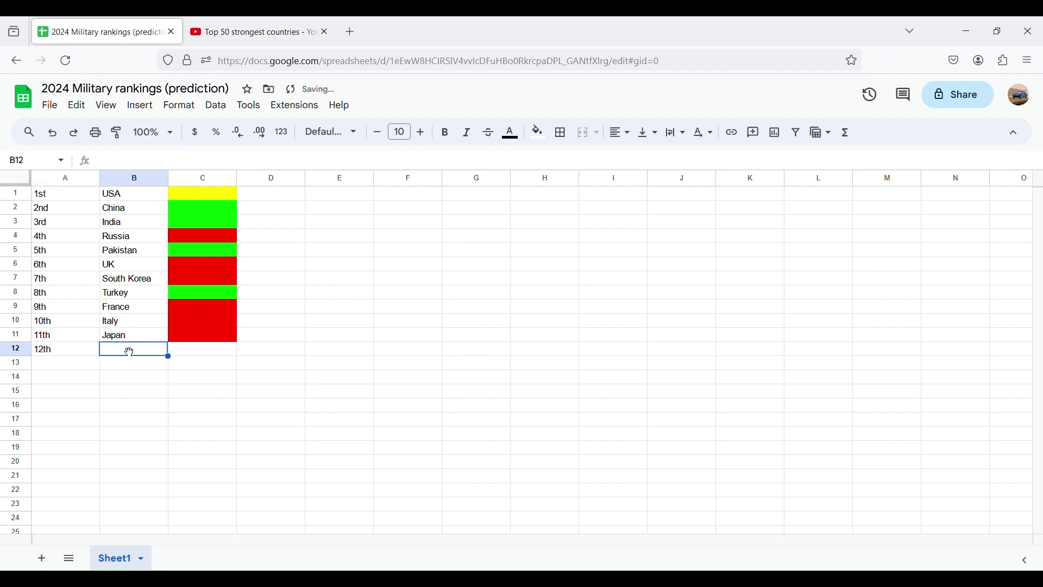
# Check the 13th-place entry in the YouTube ranking video, and return to the spreadsheet
pyautogui.click(255, 31)
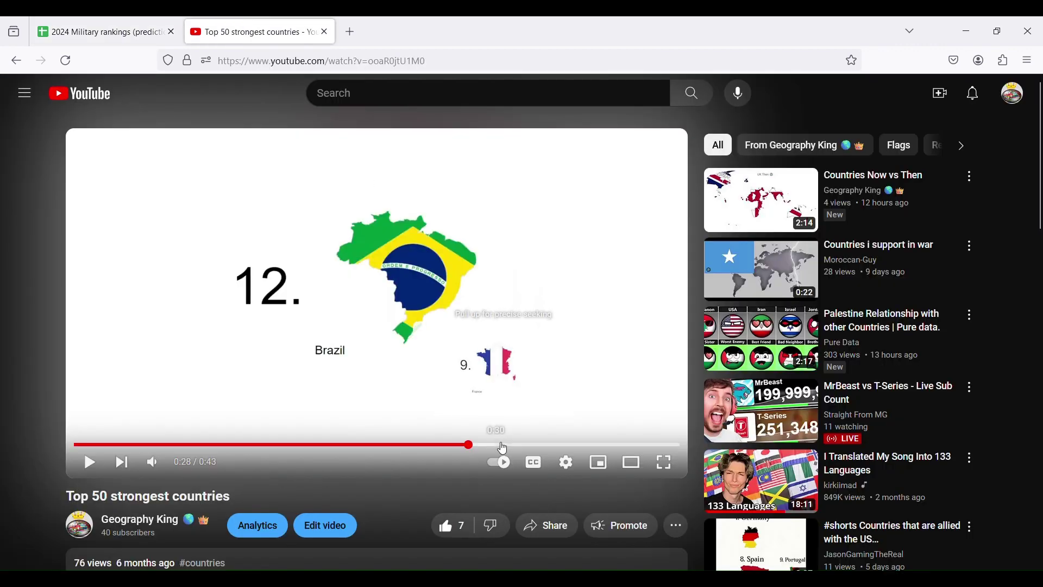
pyautogui.click(460, 446)
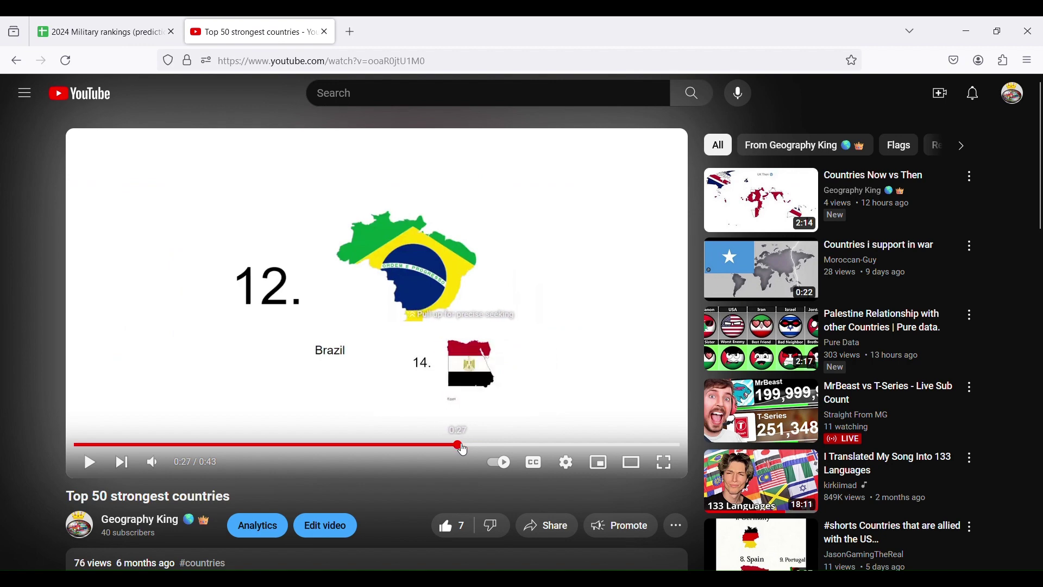
pyautogui.click(42, 21)
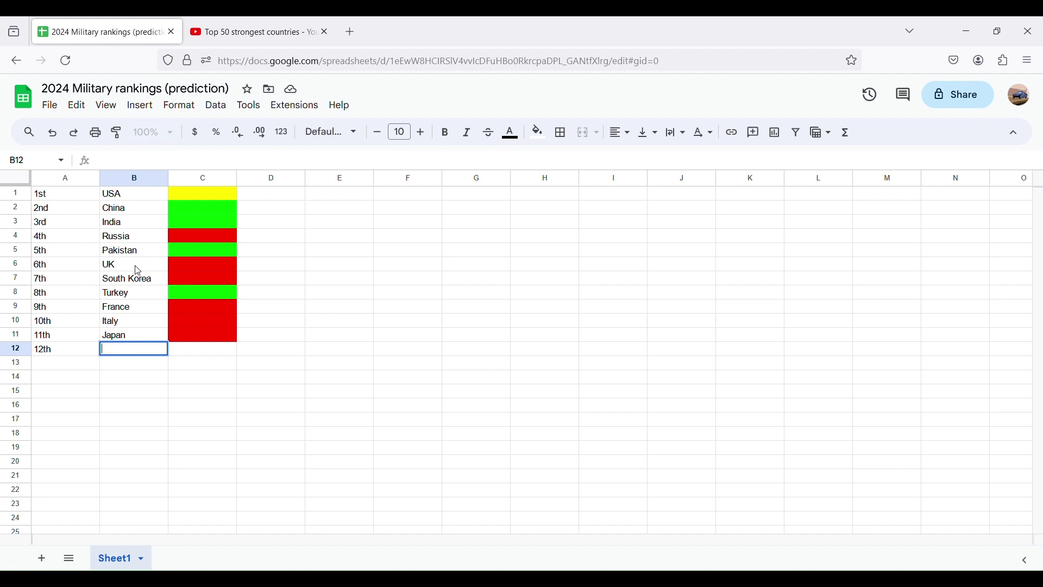
# Enter Indonesia in B12 and fill C12 with green
pyautogui.write('Indonesi')
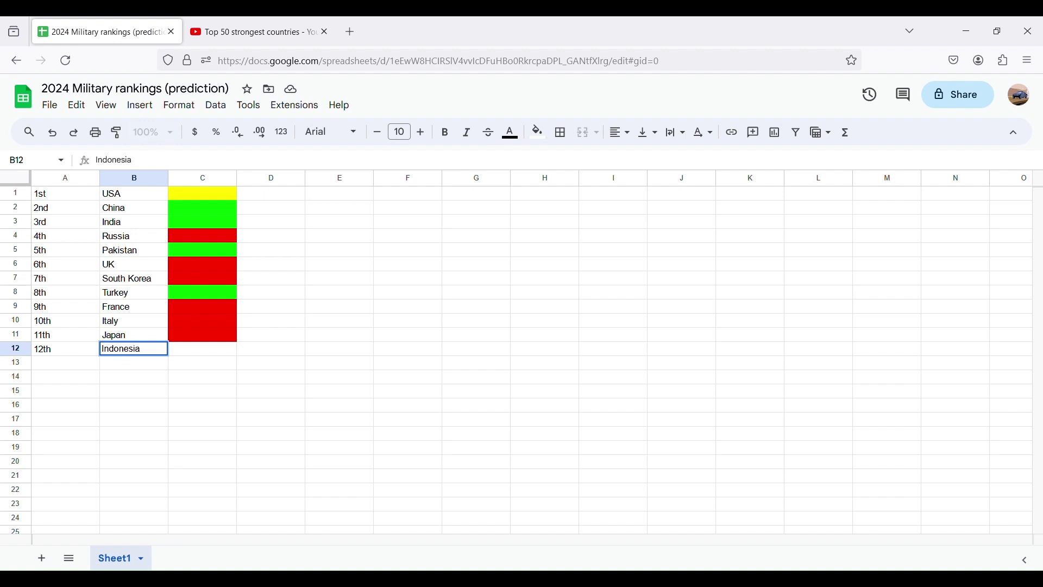
pyautogui.write('a')
pyautogui.click(194, 355)
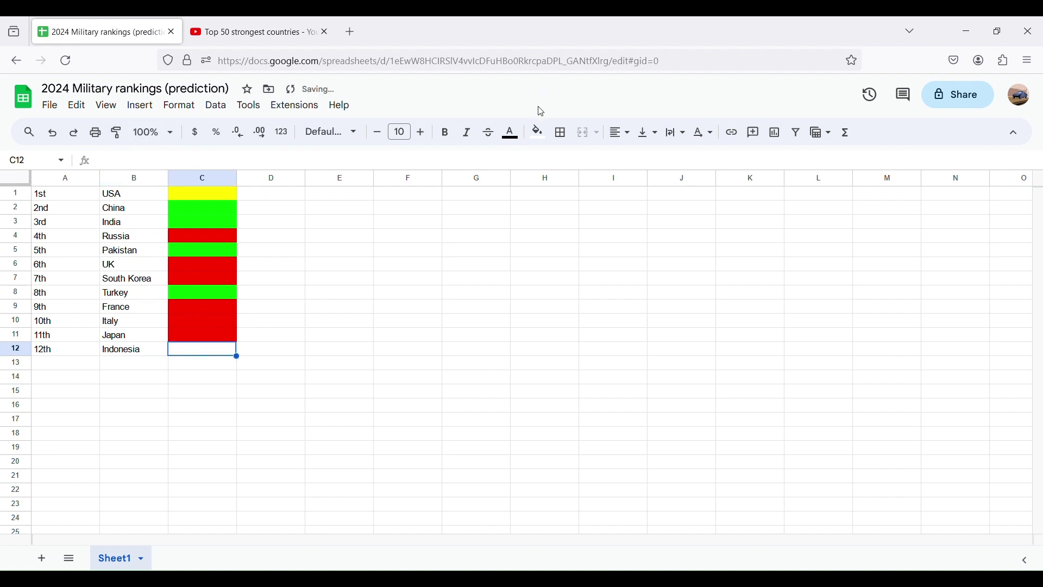
pyautogui.click(539, 132)
pyautogui.click(607, 198)
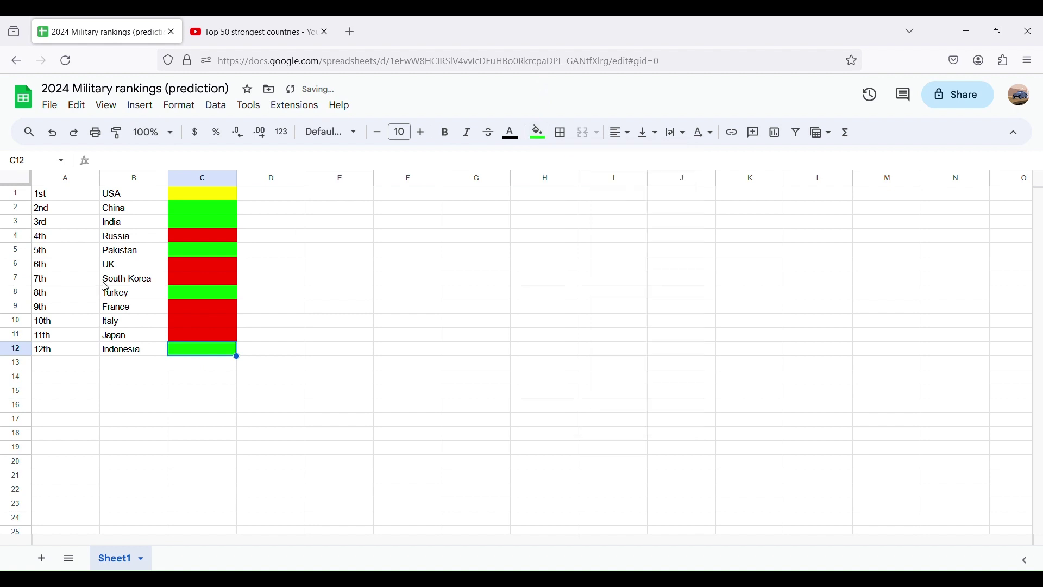
# Enter 13th in A13 and Brazil in B13, and fill C13 with red
pyautogui.click(69, 372)
pyautogui.write('1')
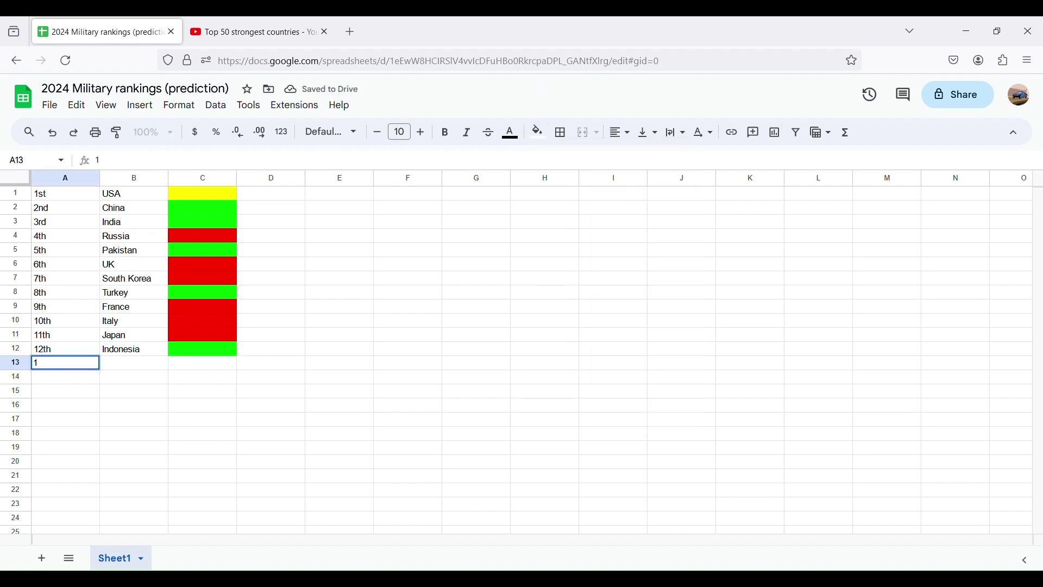
pyautogui.write('3th')
pyautogui.click(107, 372)
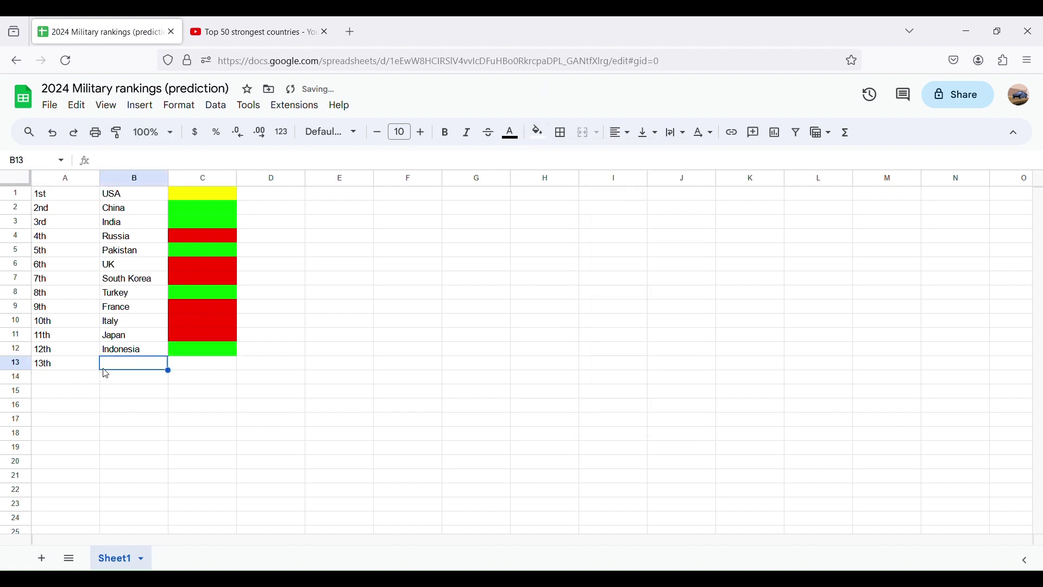
pyautogui.write('Brazil')
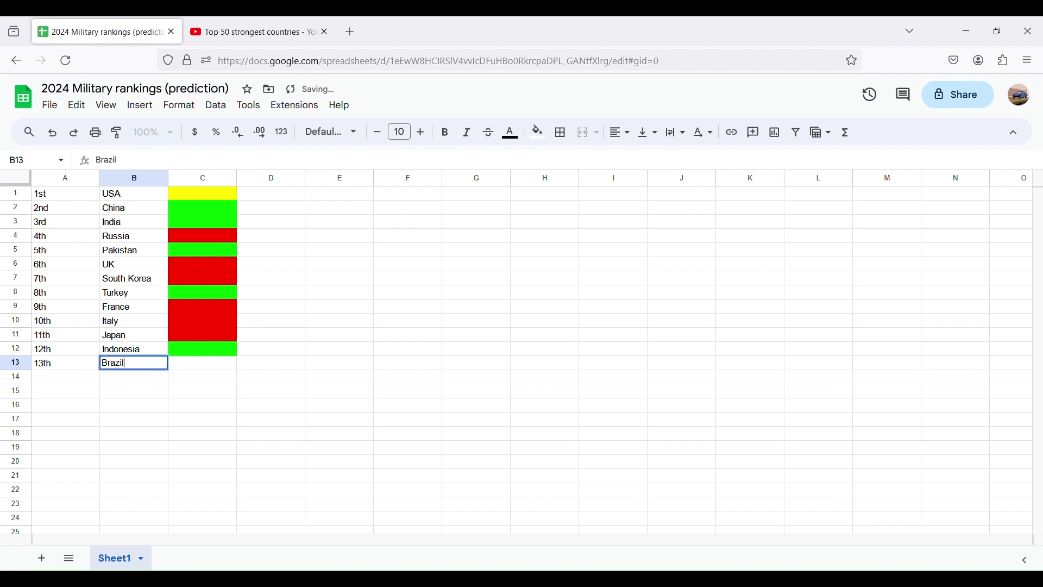
pyautogui.click(188, 372)
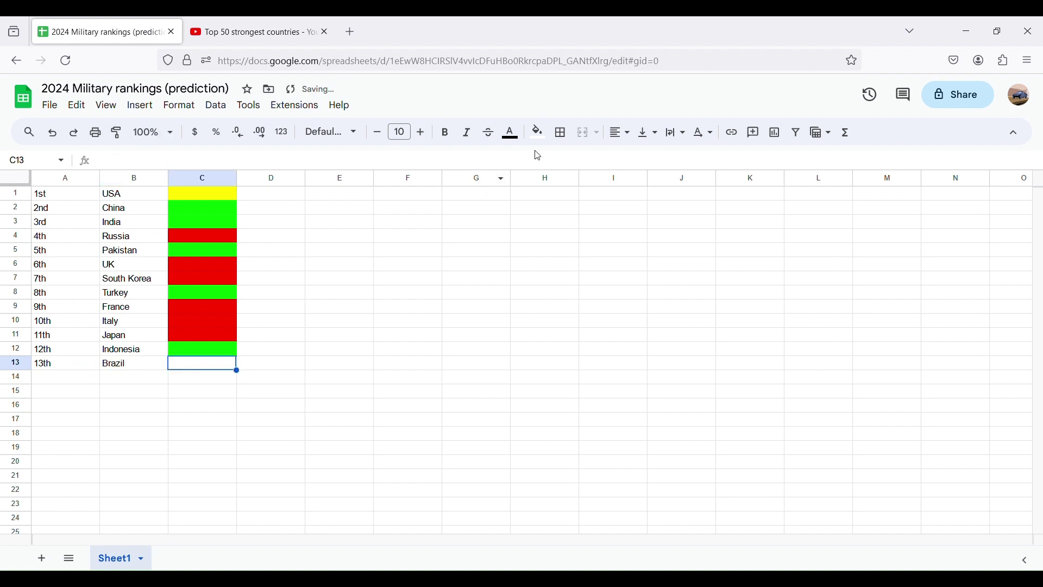
pyautogui.click(538, 132)
pyautogui.click(557, 196)
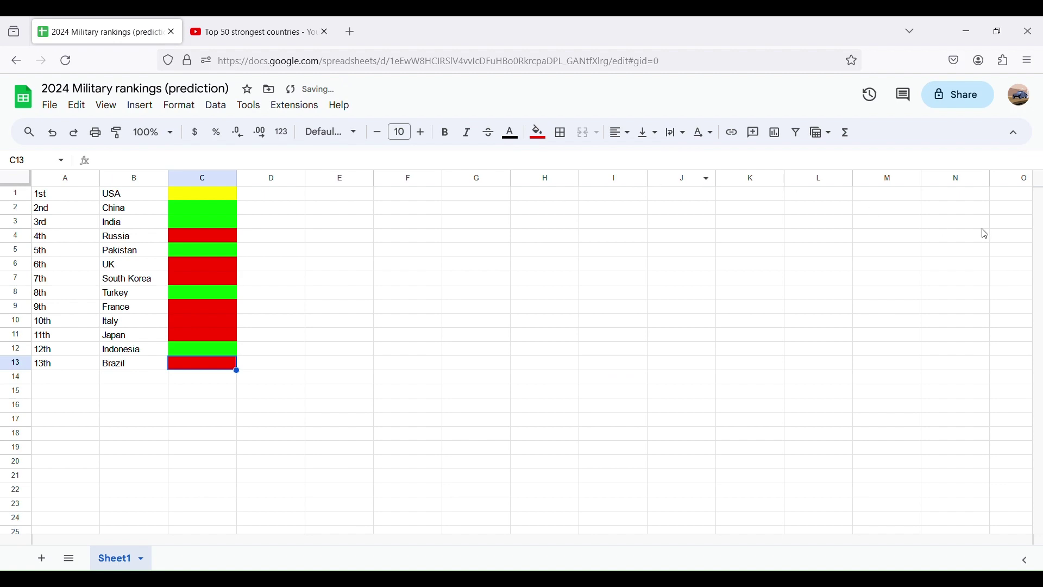
# Check the 15th-place entry in the YouTube ranking video, and return to the spreadsheet at A14
pyautogui.click(65, 392)
pyautogui.click(242, 27)
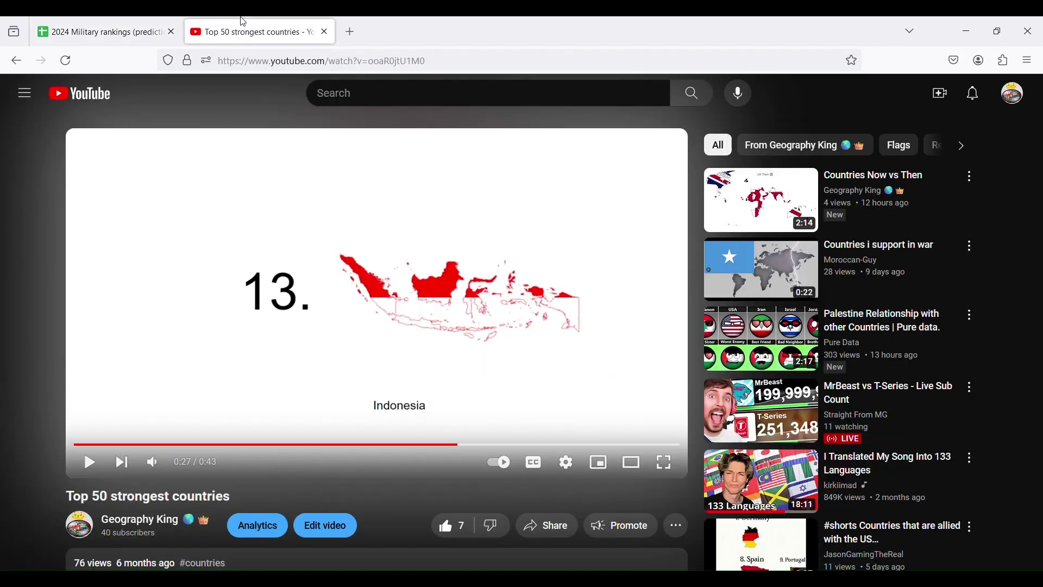
pyautogui.moveTo(438, 445); pyautogui.dragTo(445, 447)
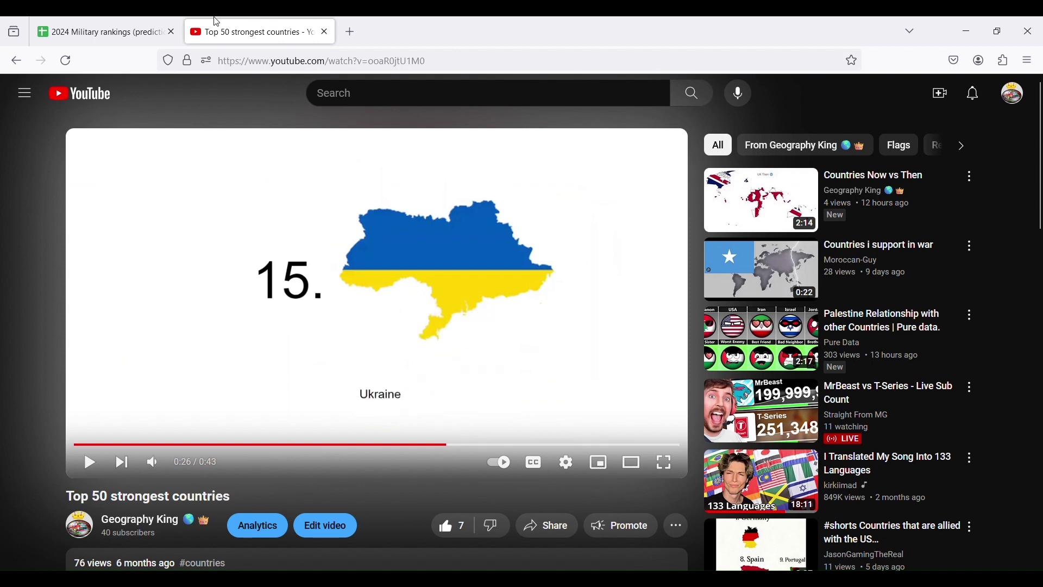
pyautogui.click(137, 22)
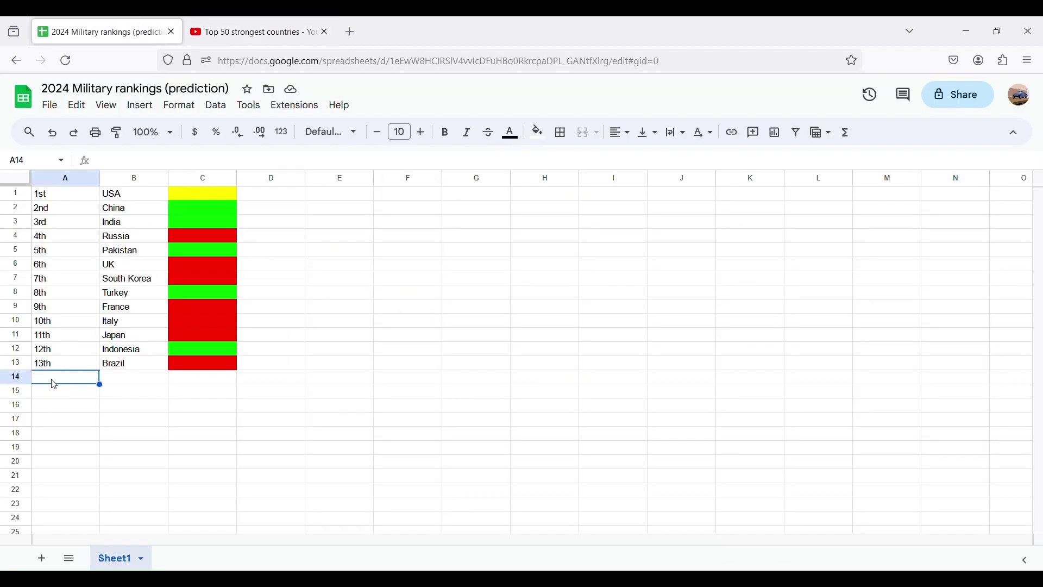
# Enter 14th in A14, consulting the YouTube ranking video once more before selecting B14 in the spreadsheet
pyautogui.write('14th')
pyautogui.click(241, 20)
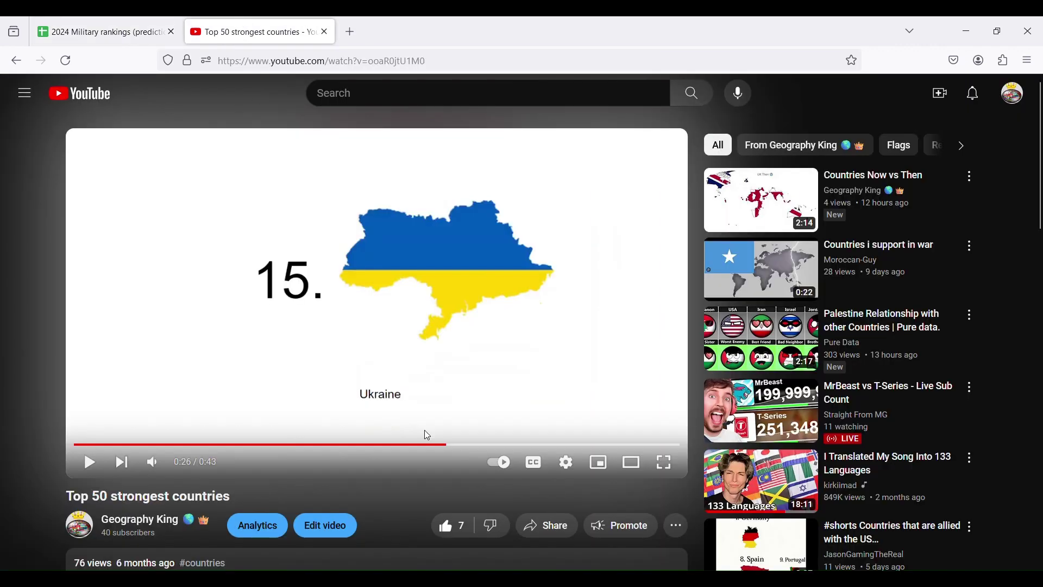
pyautogui.moveTo(432, 447); pyautogui.dragTo(432, 451)
pyautogui.click(163, 24)
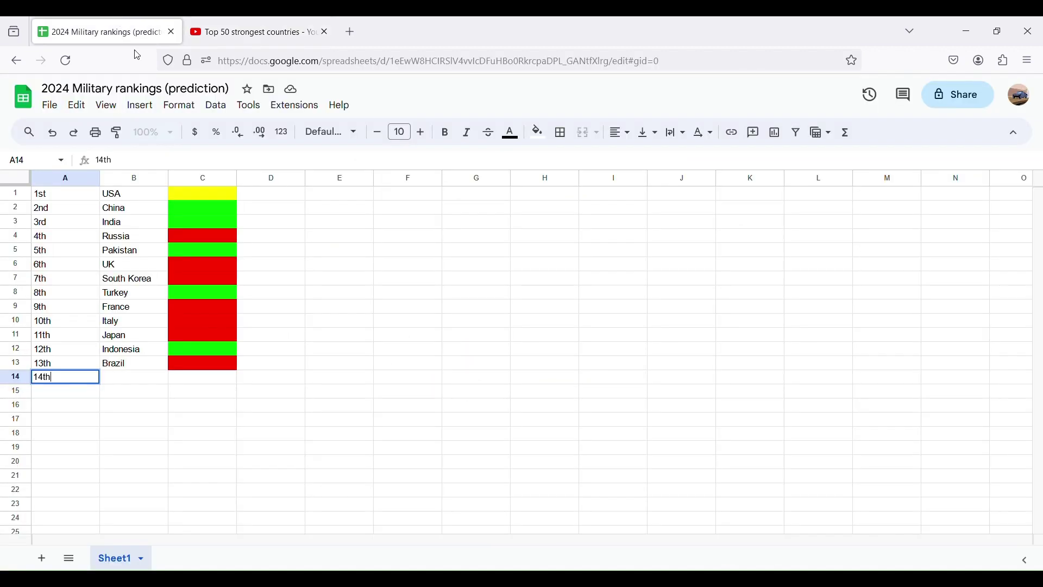
pyautogui.write('14th')
pyautogui.click(155, 380)
pyautogui.write('E')
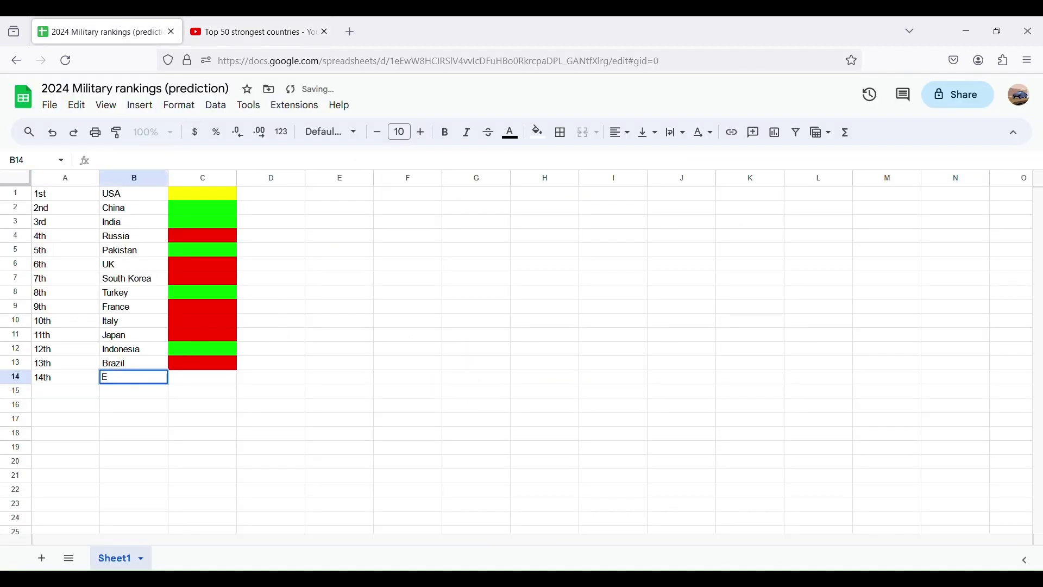
pyautogui.write('gypt')
pyautogui.press('BackSpace')
pyautogui.press('BackSpace')
pyautogui.press('BackSpace')
pyautogui.press('BackSpace')
pyautogui.press('BackSpace')
# Enter Iran in B14 and fill C14 with green
pyautogui.write('an')
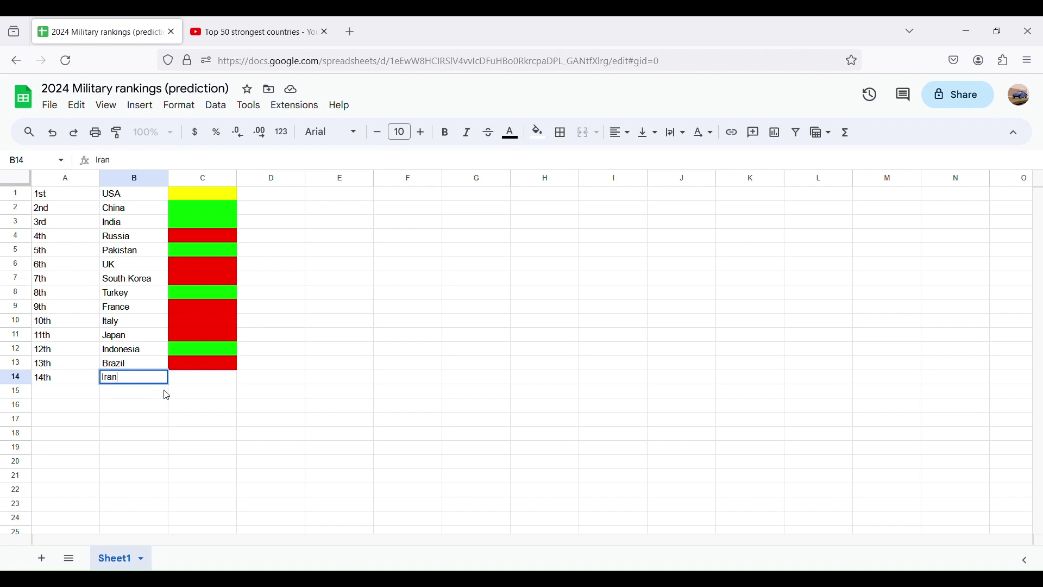
pyautogui.click(182, 381)
pyautogui.click(538, 133)
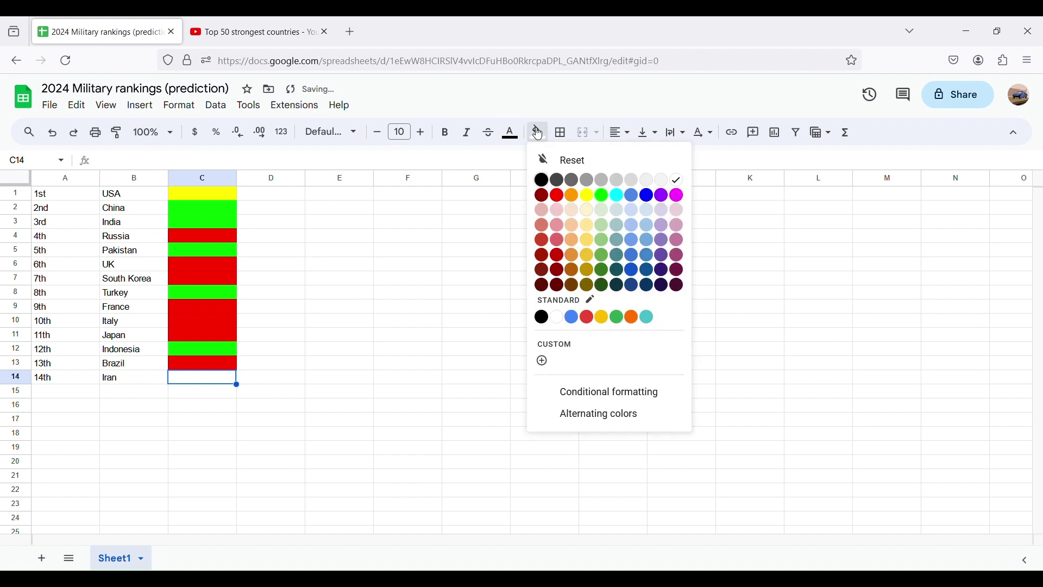
pyautogui.click(589, 194)
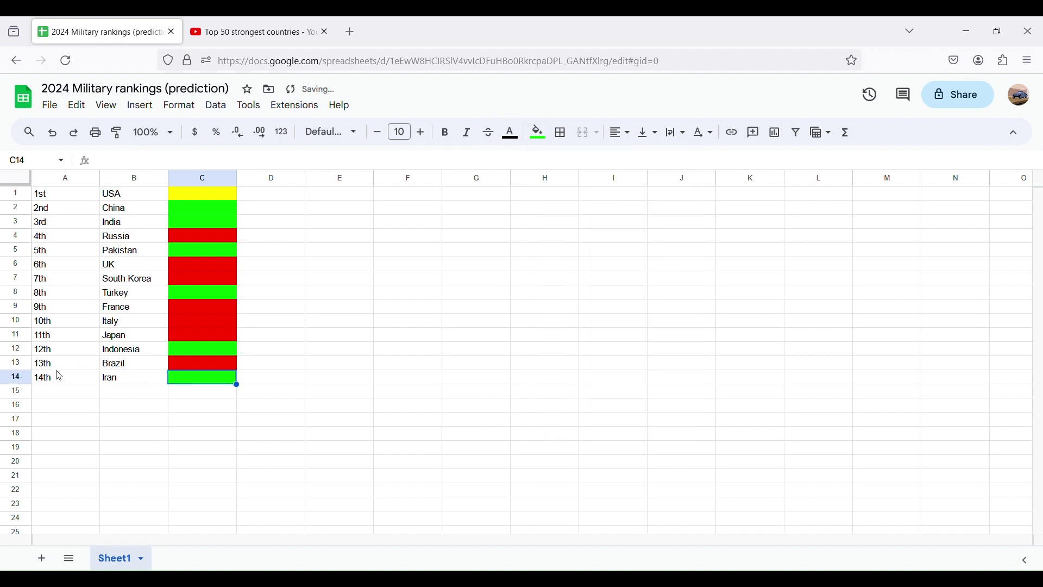
pyautogui.doubleClick(155, 372)
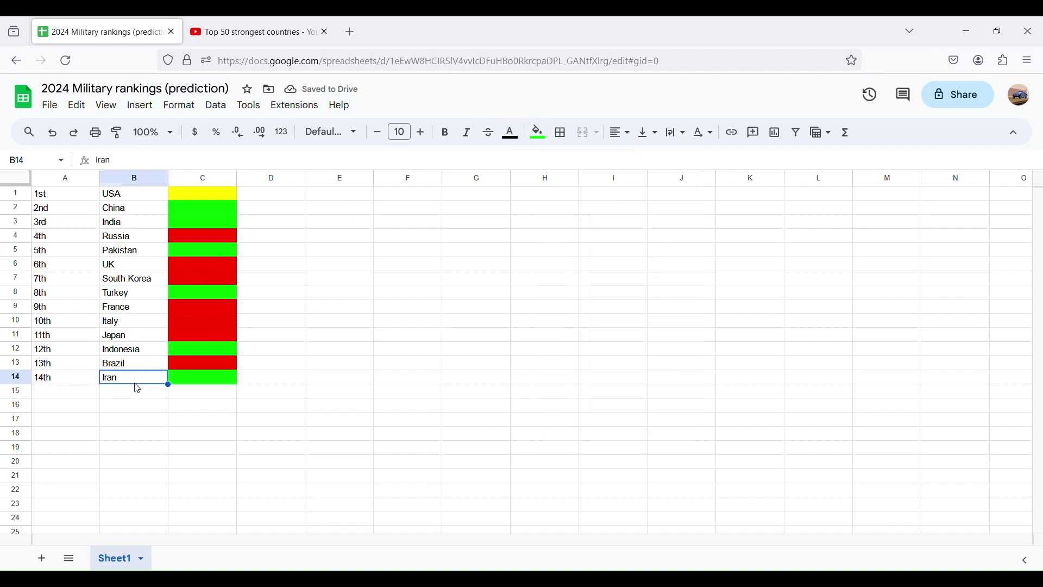
pyautogui.press('BackSpace')
pyautogui.press('BackSpace')
pyautogui.write('E')
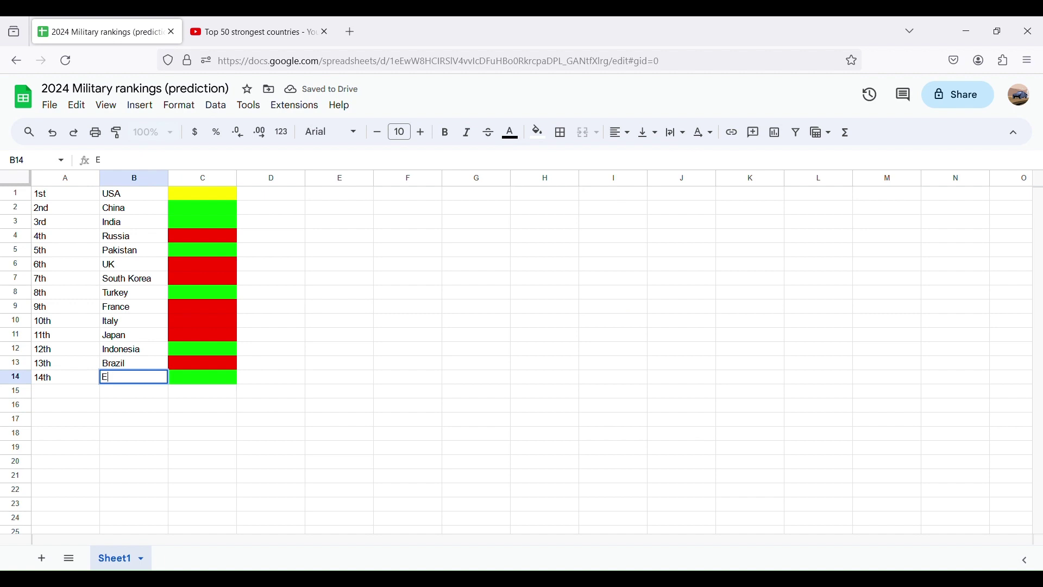
pyautogui.write('gy')
pyautogui.press('BackSpace')
pyautogui.press('BackSpace')
pyautogui.press('BackSpace')
pyautogui.press('BackSpace')
pyautogui.write('Iran')
# Enter 15th in A15 and Egypt in B15, and fill C15 with red
pyautogui.click(71, 396)
pyautogui.write('15th')
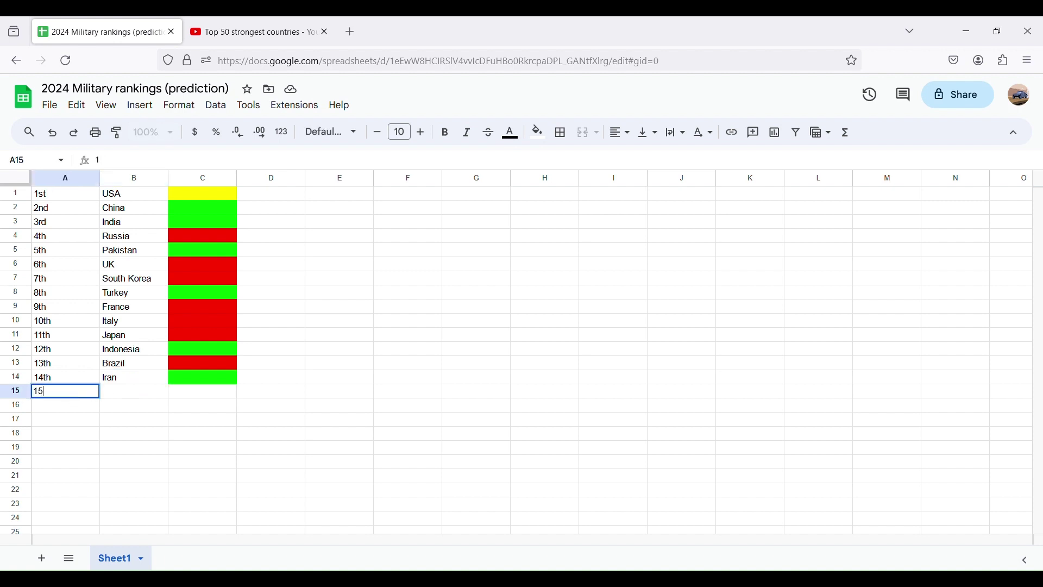
pyautogui.doubleClick(110, 397)
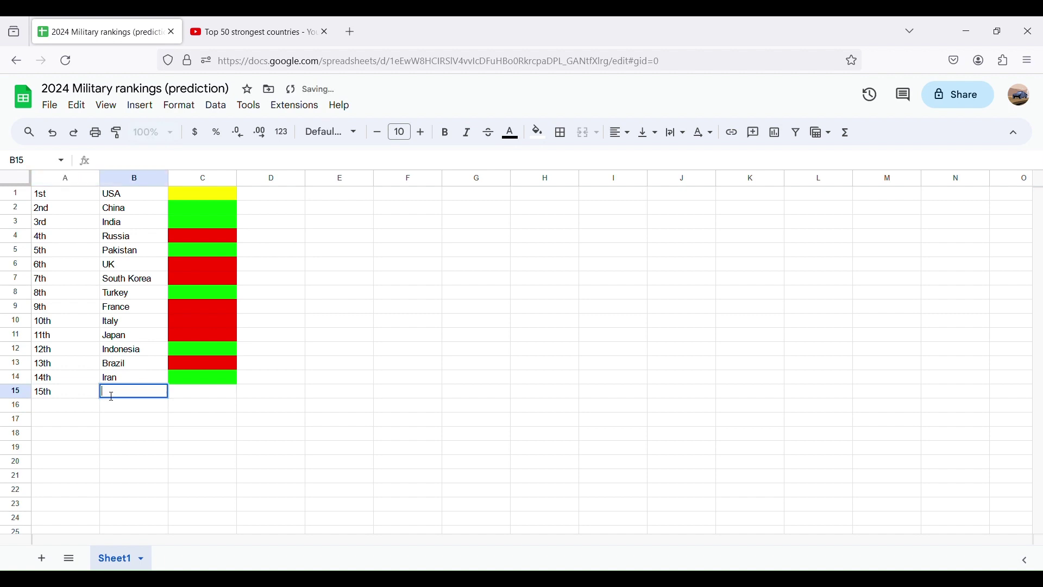
pyautogui.write('Egypt')
pyautogui.click(181, 397)
pyautogui.click(538, 132)
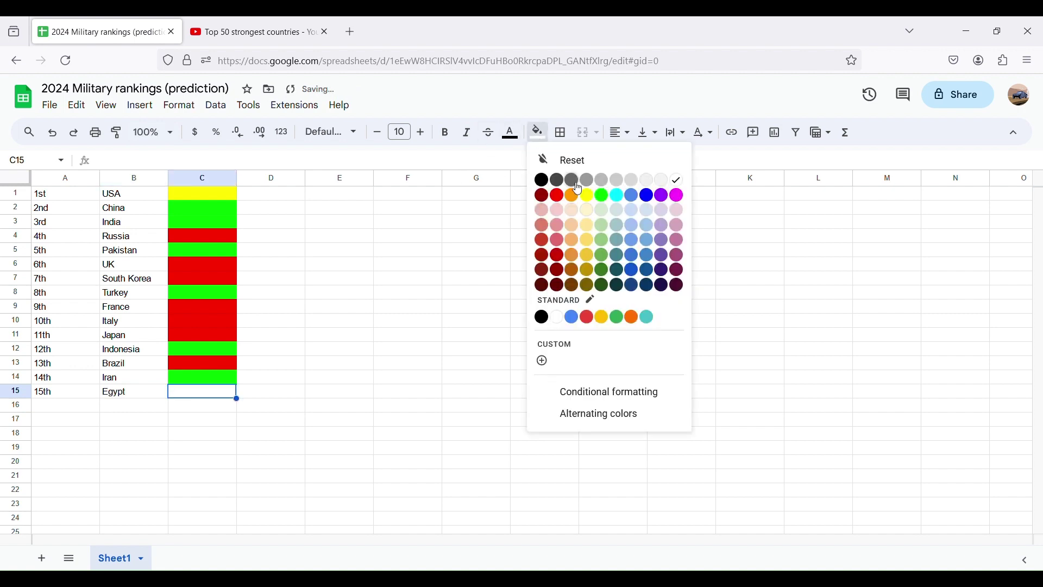
pyautogui.click(557, 195)
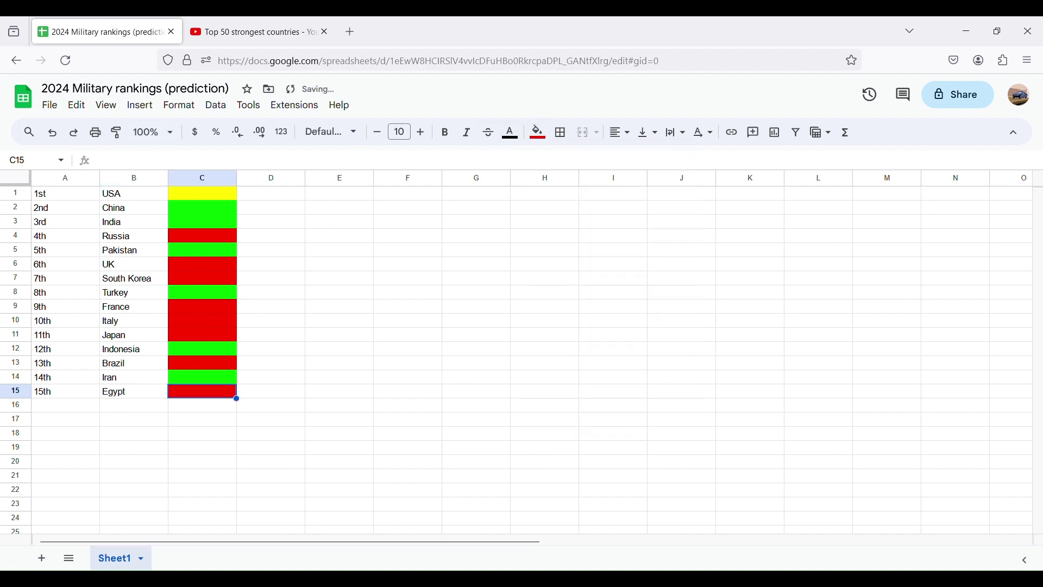
# Switch to the YouTube ranking video and seek it back to its 16th-place entry, leaving it paused
pyautogui.click(239, 25)
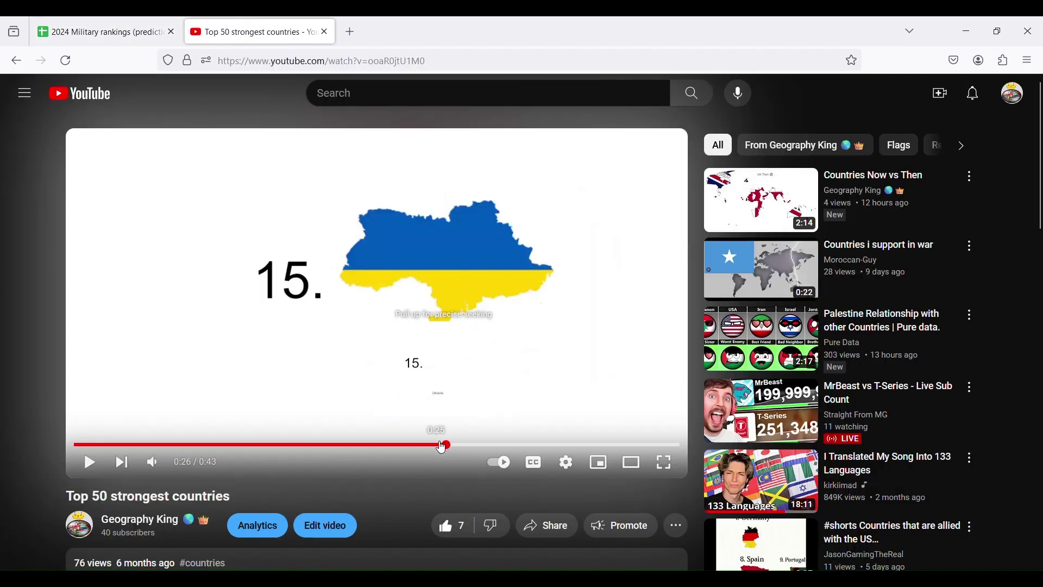
pyautogui.moveTo(439, 447); pyautogui.dragTo(439, 445)
pyautogui.click(420, 413)
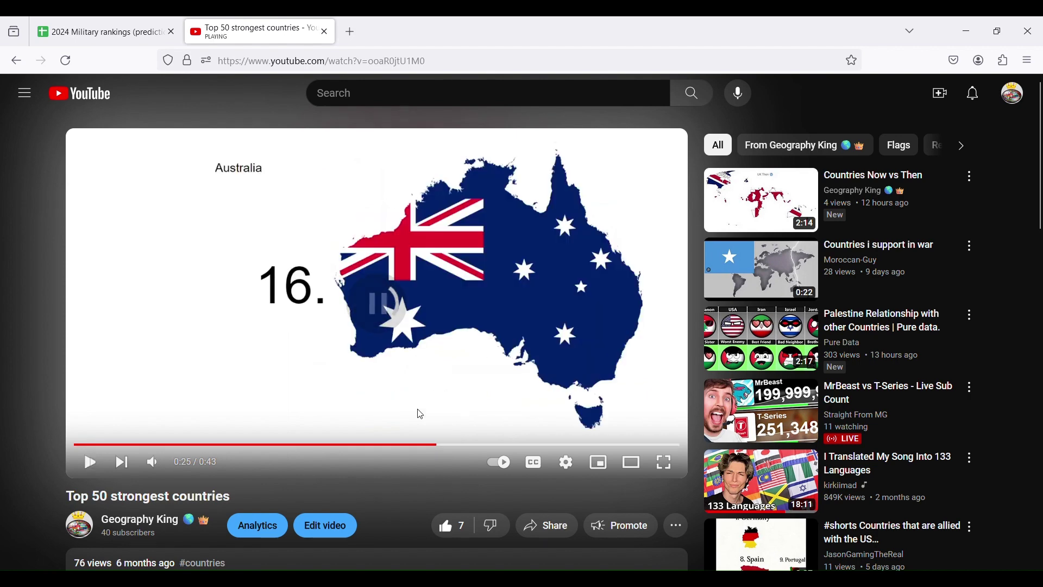
# Switch to the rankings spreadsheet and replace the country in B14 with Australia
pyautogui.click(98, 32)
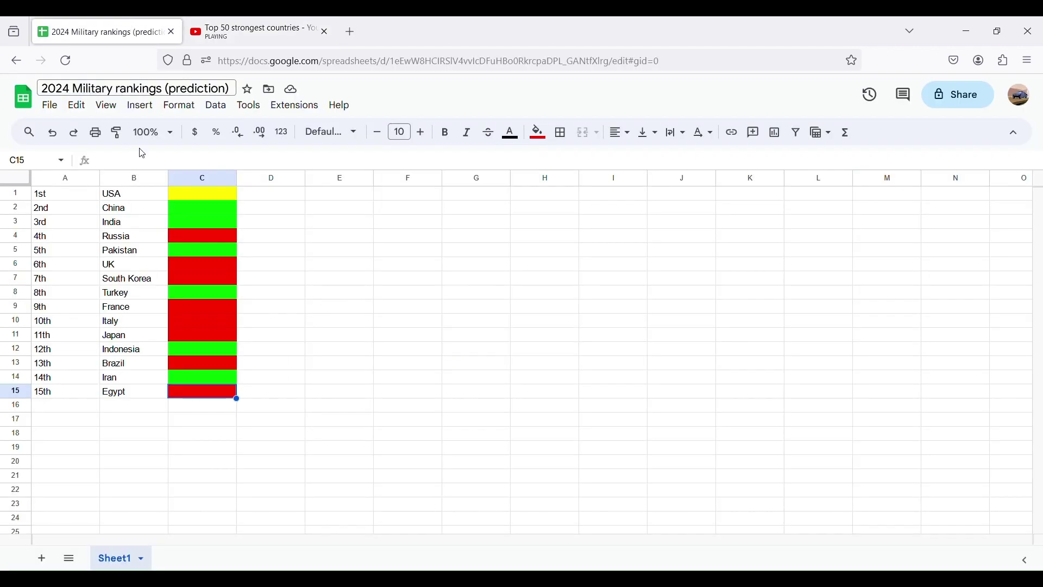
pyautogui.click(49, 378)
pyautogui.doubleClick(123, 381)
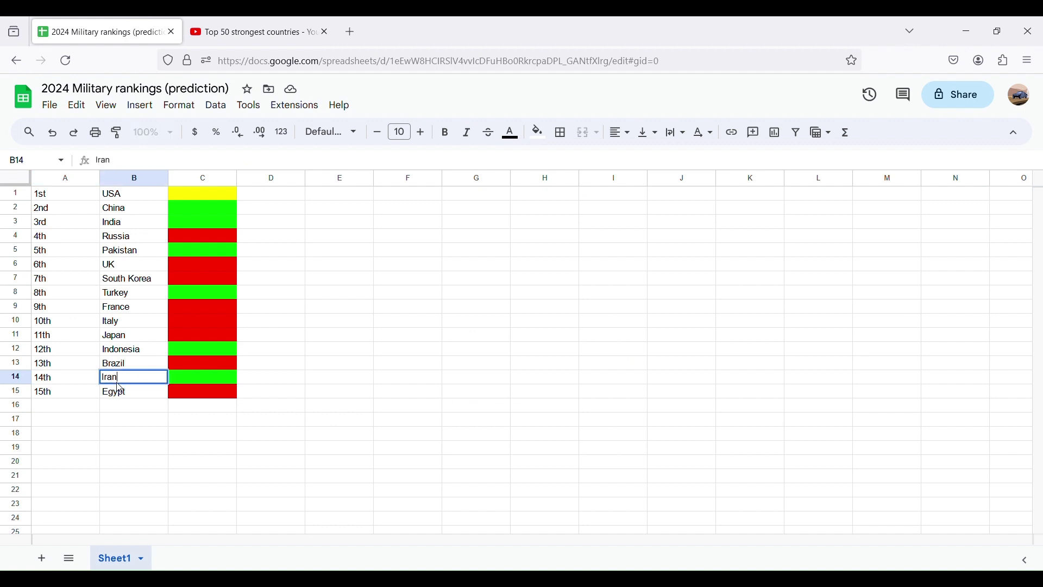
pyautogui.moveTo(123, 383); pyautogui.dragTo(101, 387)
pyautogui.write('Austra')
# Replace the country in B15 with Iran
pyautogui.doubleClick(126, 393)
pyautogui.press('BackSpace')
pyautogui.press('BackSpace')
pyautogui.press('BackSpace')
pyautogui.press('BackSpace')
pyautogui.press('BackSpace')
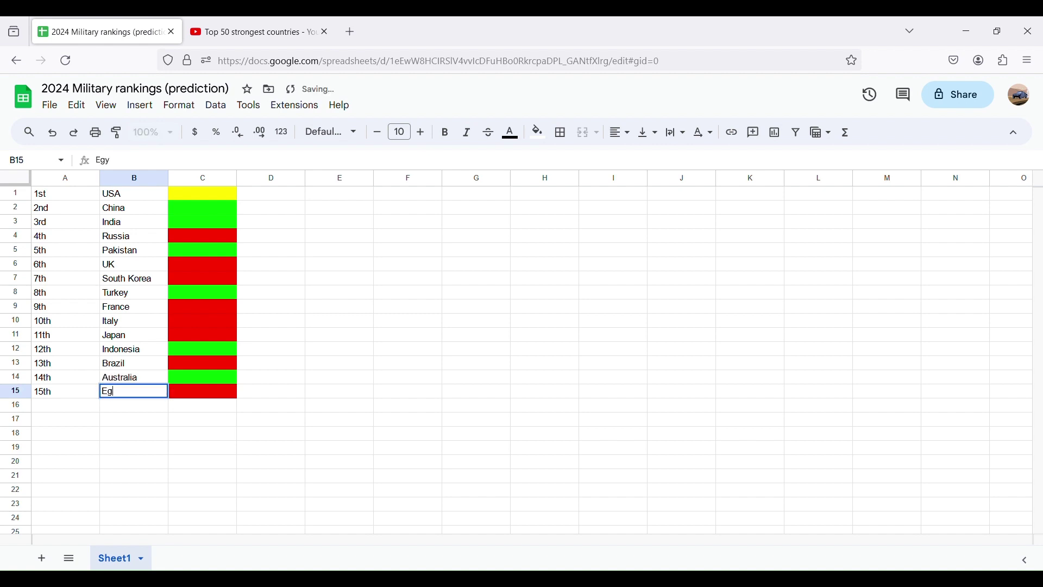
pyautogui.write('Iran')
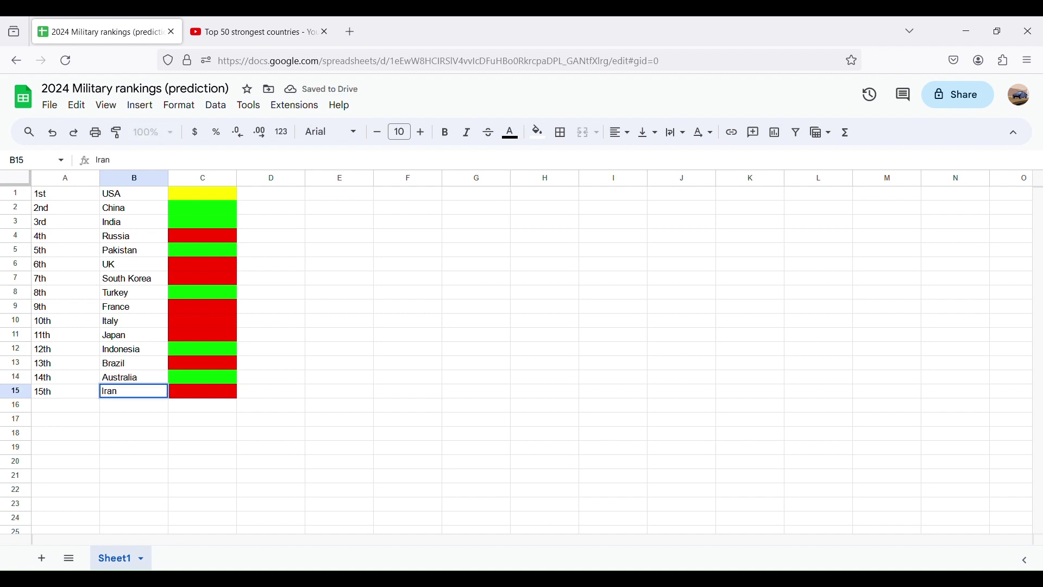
# Enter 16th in A16 and Egypt in B16
pyautogui.click(65, 405)
pyautogui.write('16')
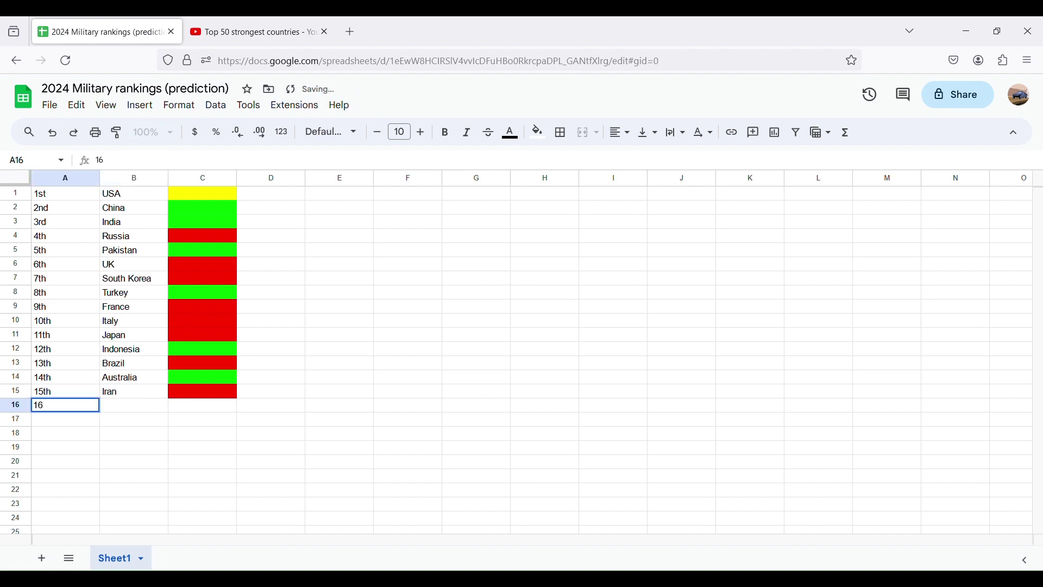
pyautogui.write('th')
pyautogui.press('Tab')
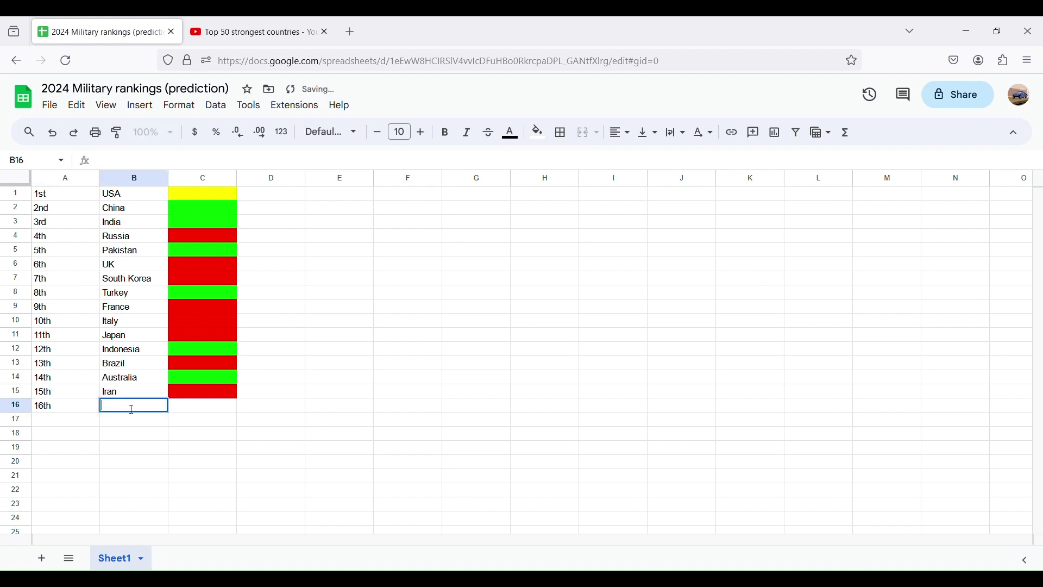
pyautogui.write('Egypt')
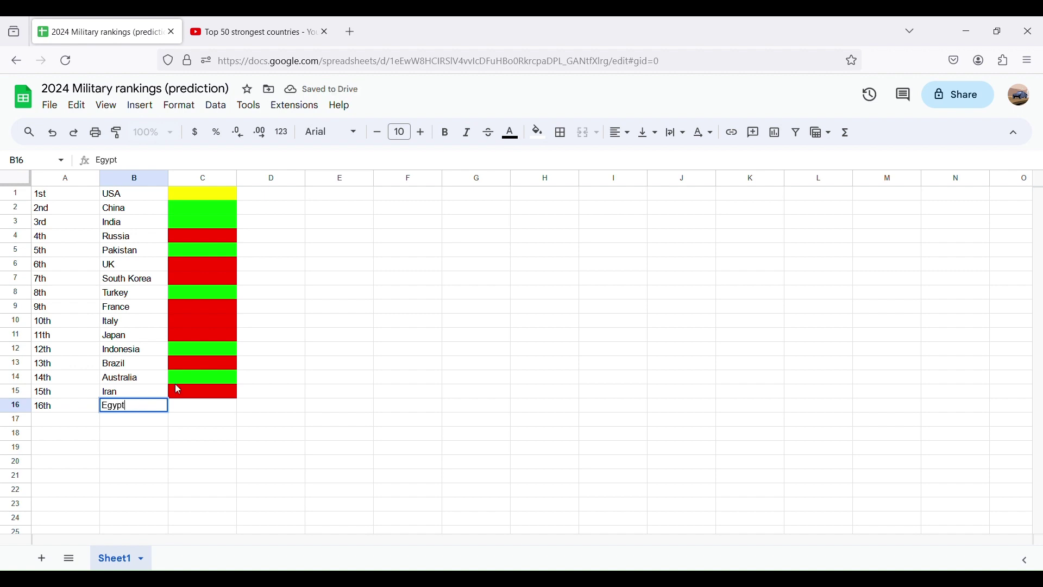
# Change the fill of C15 to green and fill C16 with red
pyautogui.click(190, 389)
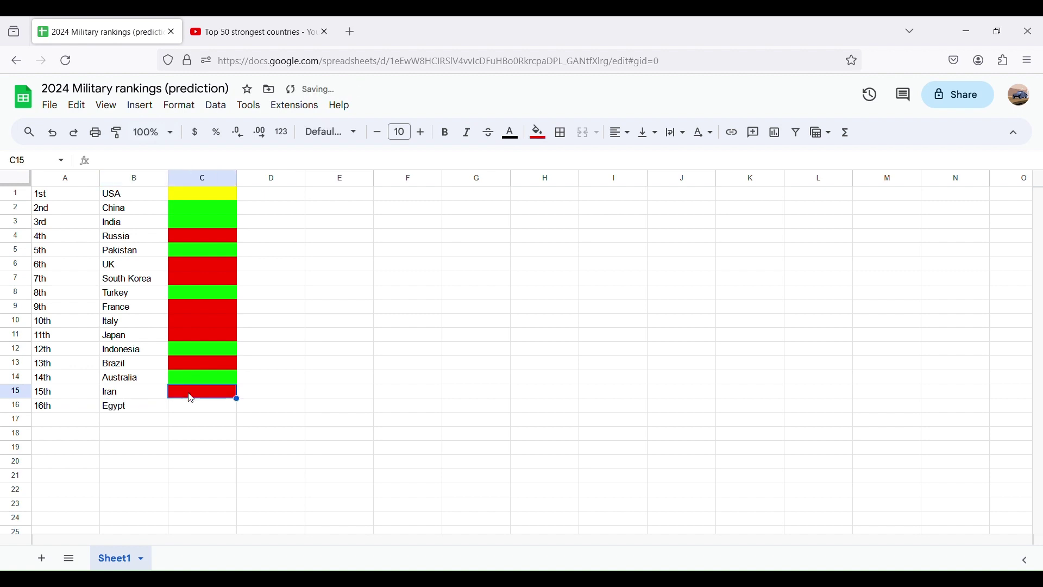
pyautogui.click(538, 134)
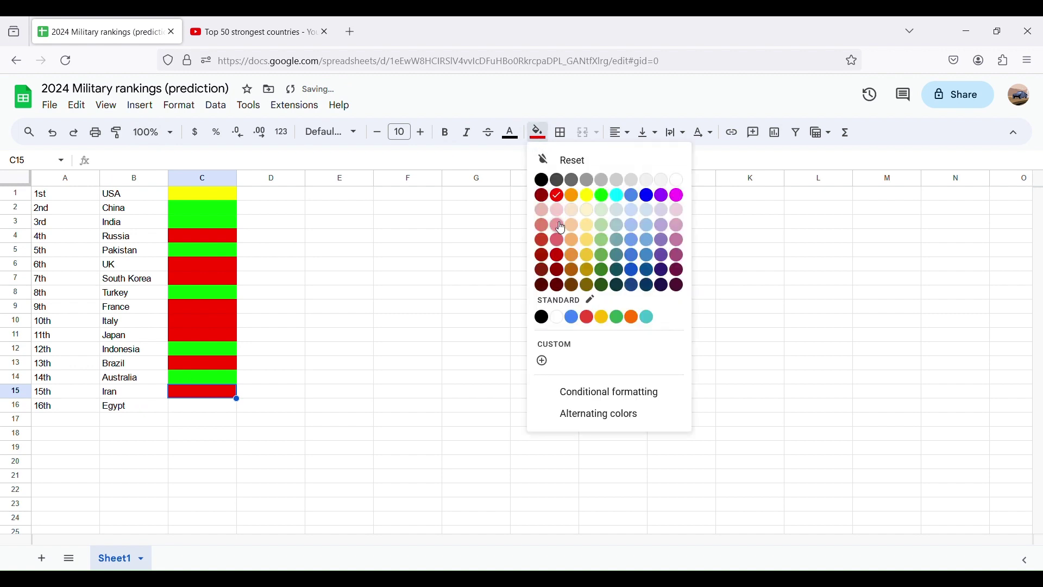
pyautogui.click(603, 195)
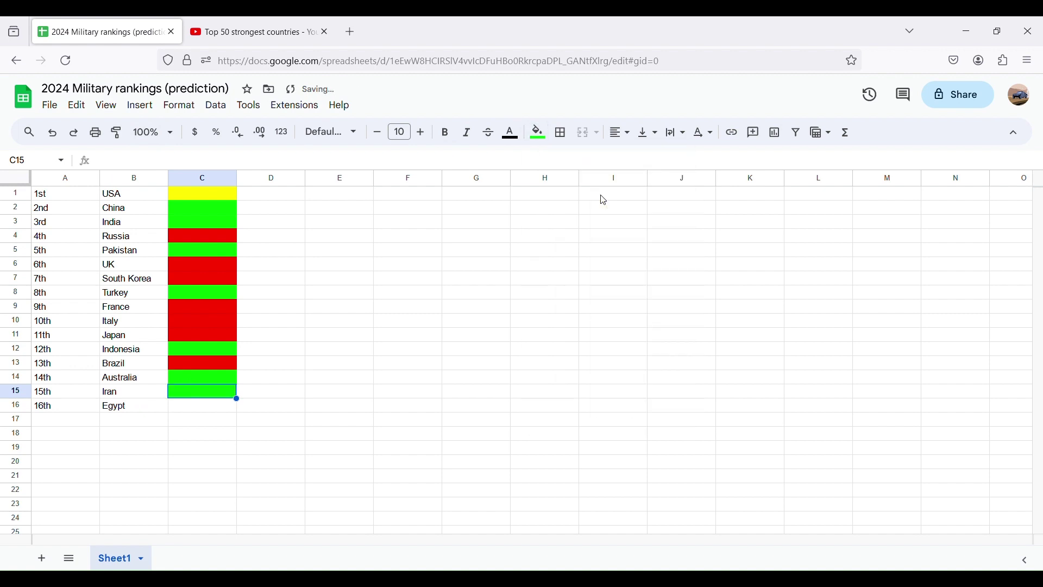
pyautogui.click(187, 407)
pyautogui.click(549, 136)
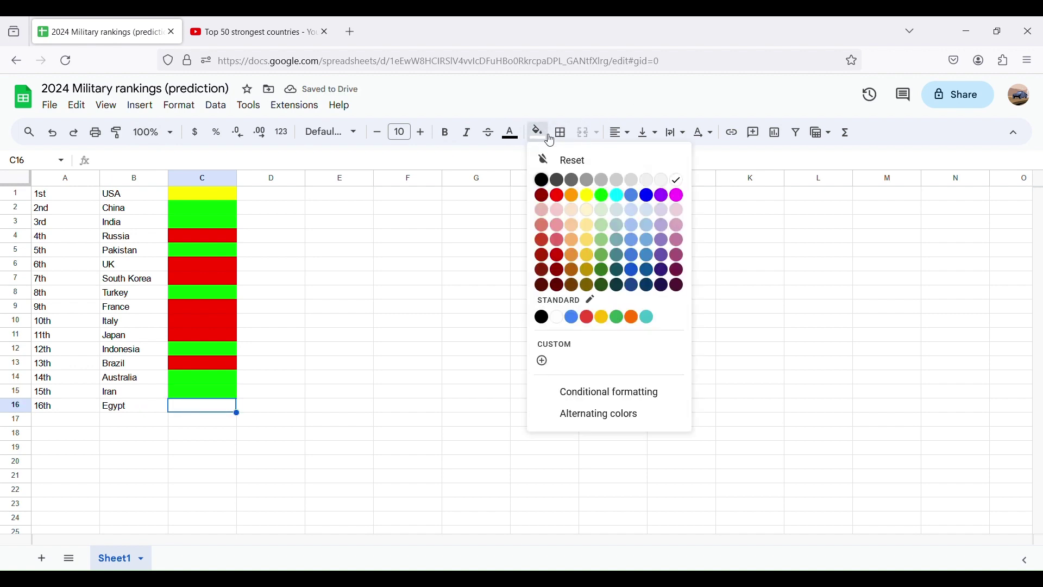
pyautogui.click(557, 196)
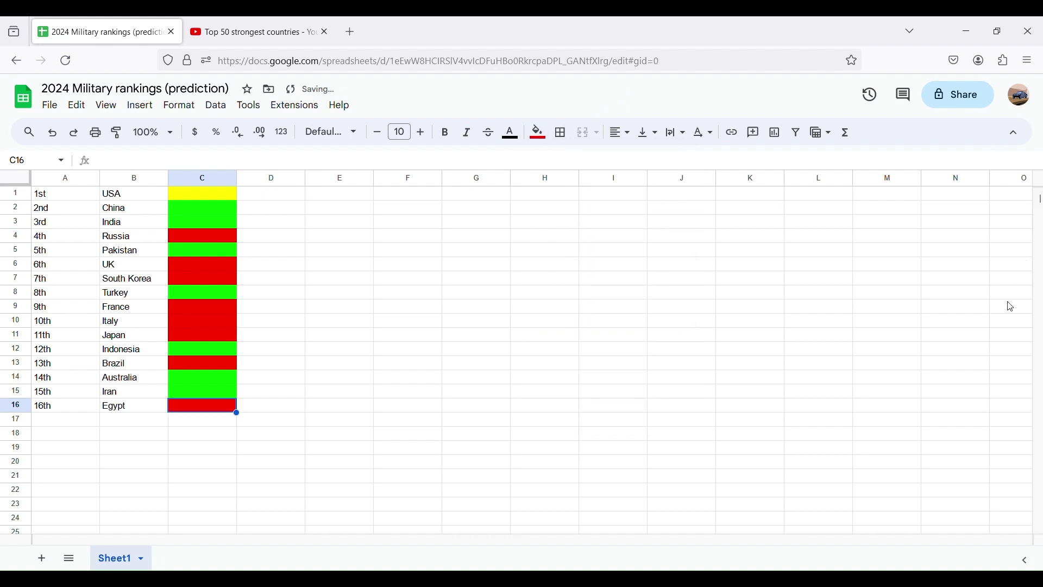
# Enter 17th in A17, check the paused YouTube ranking video, and return to the spreadsheet
pyautogui.scroll(-1, 1033, 522)
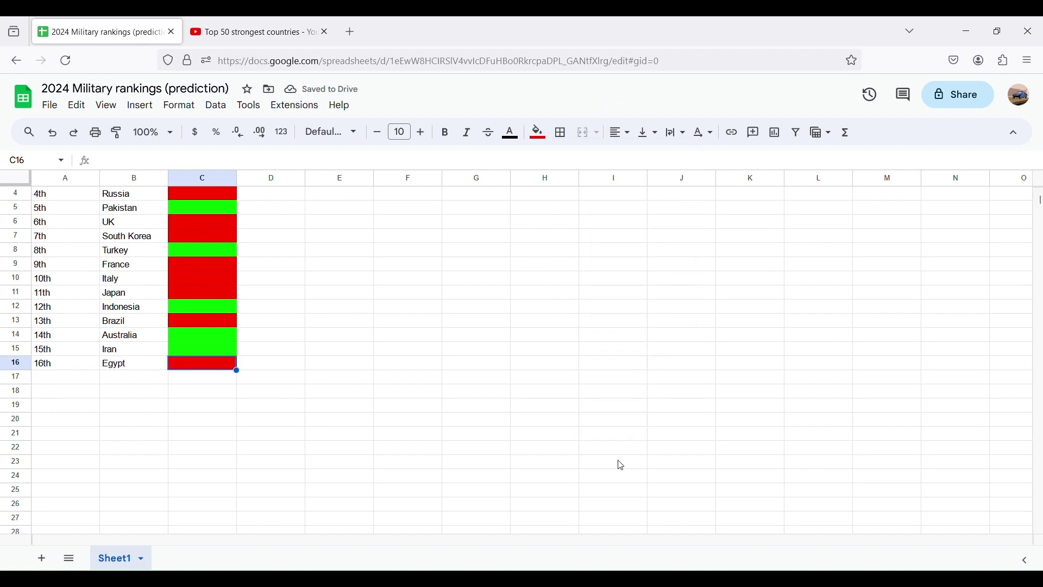
pyautogui.write('17th')
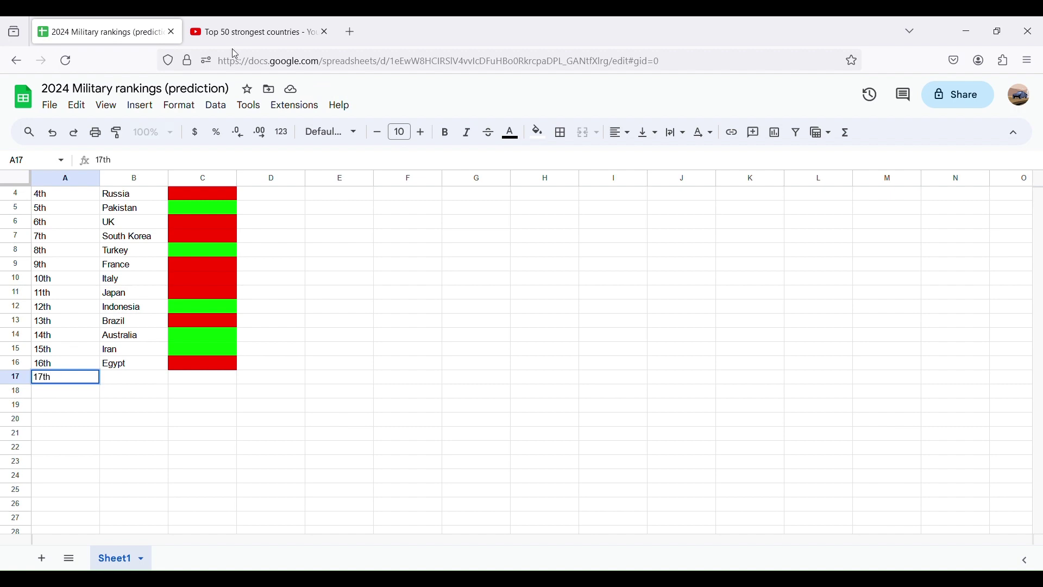
pyautogui.click(239, 37)
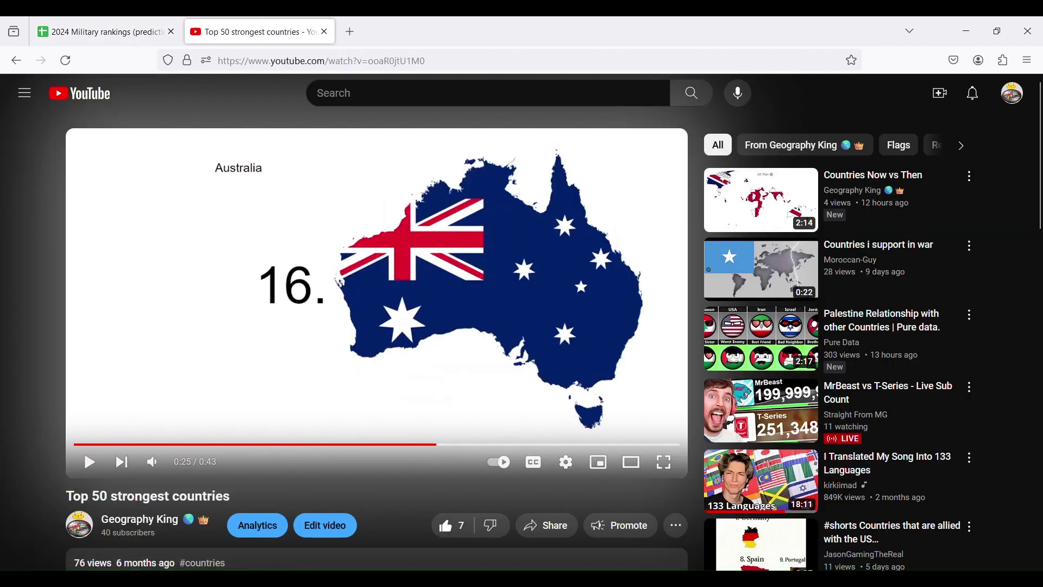
pyautogui.click(152, 23)
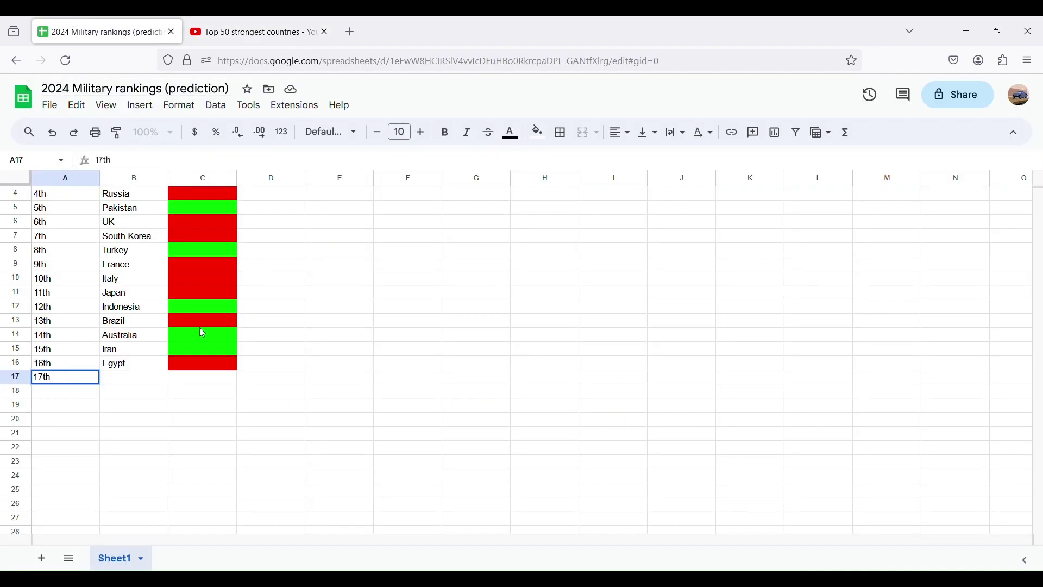
# Switch to the YouTube ranking video and seek it back to its 19th-place entry, leaving it paused
pyautogui.click(187, 23)
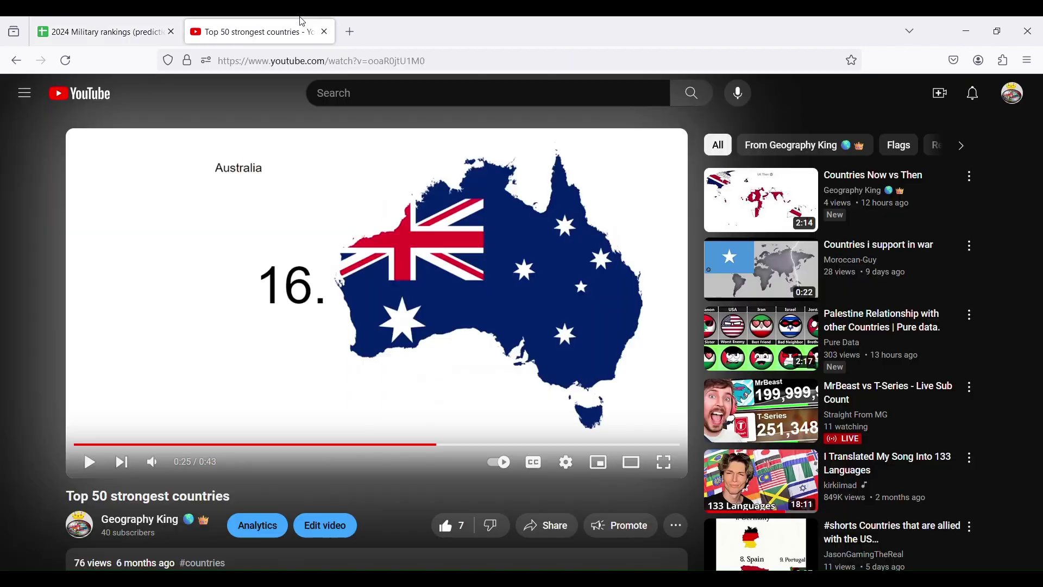
pyautogui.click(404, 448)
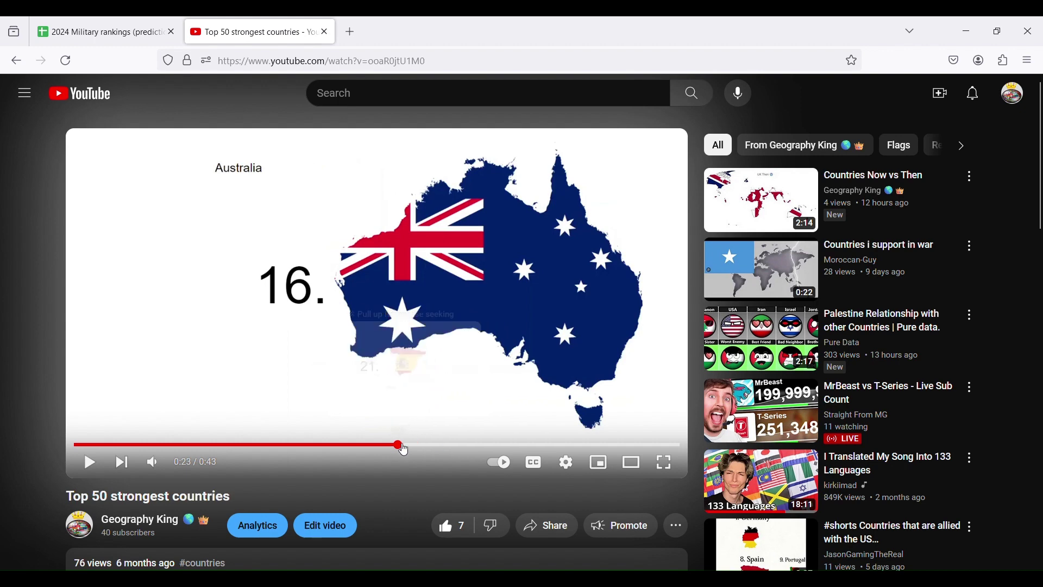
pyautogui.click(387, 433)
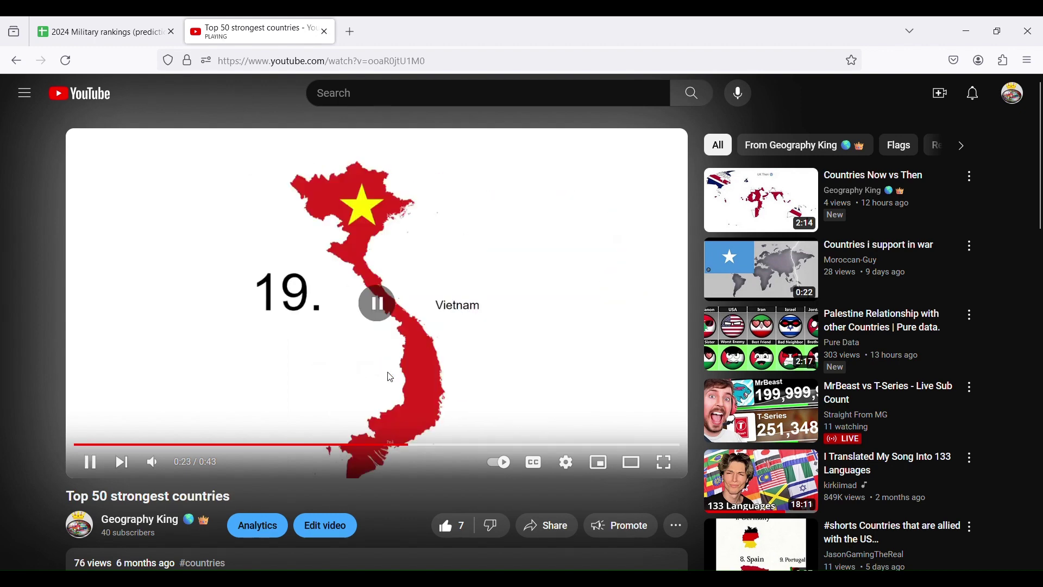
pyautogui.click(391, 377)
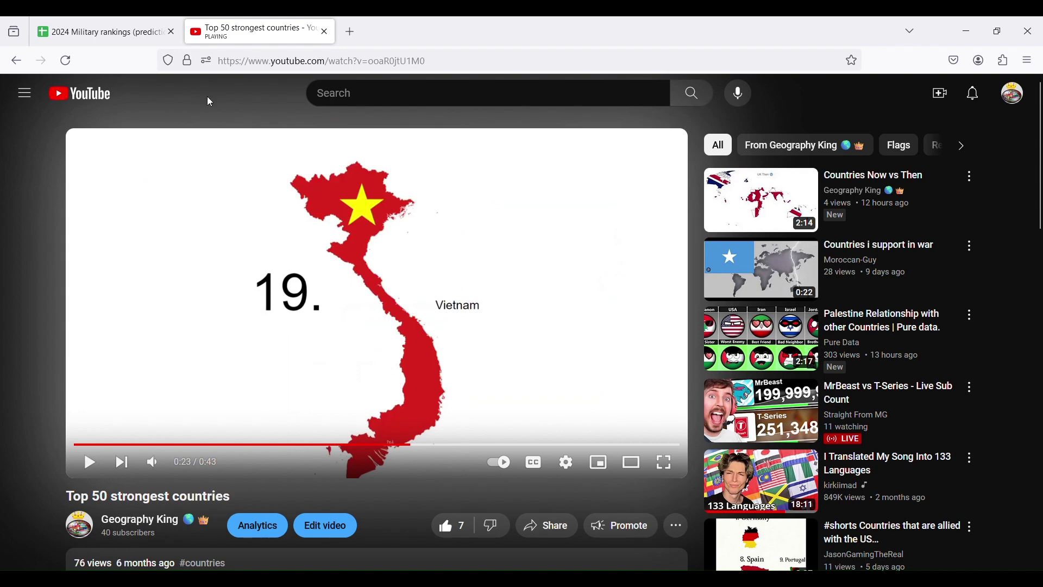
# Switch back to the spreadsheet, enter Spain in B17, and fill C17 with green
pyautogui.click(101, 32)
pyautogui.doubleClick(148, 378)
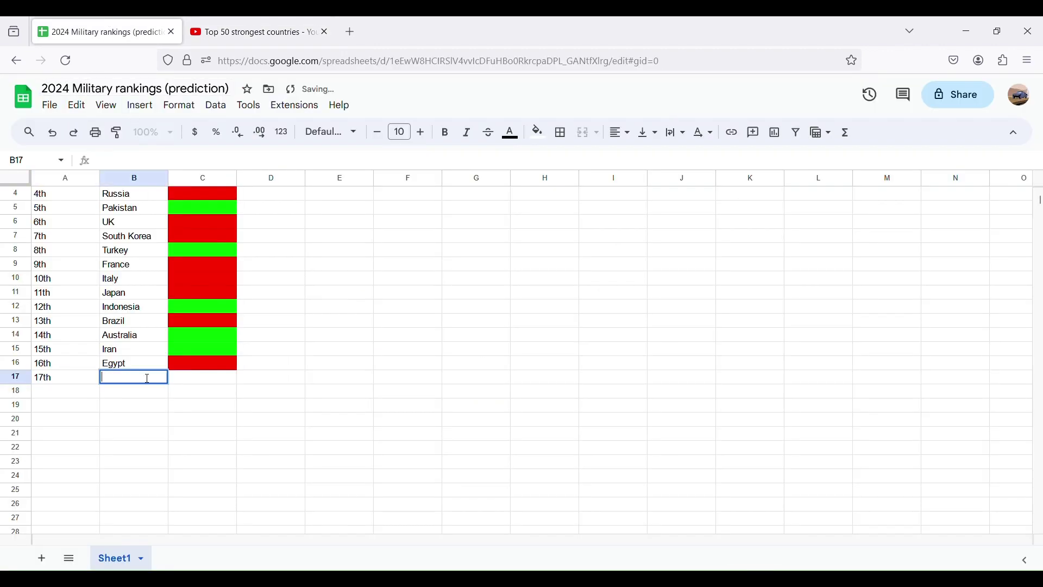
pyautogui.write('Spain')
pyautogui.click(184, 383)
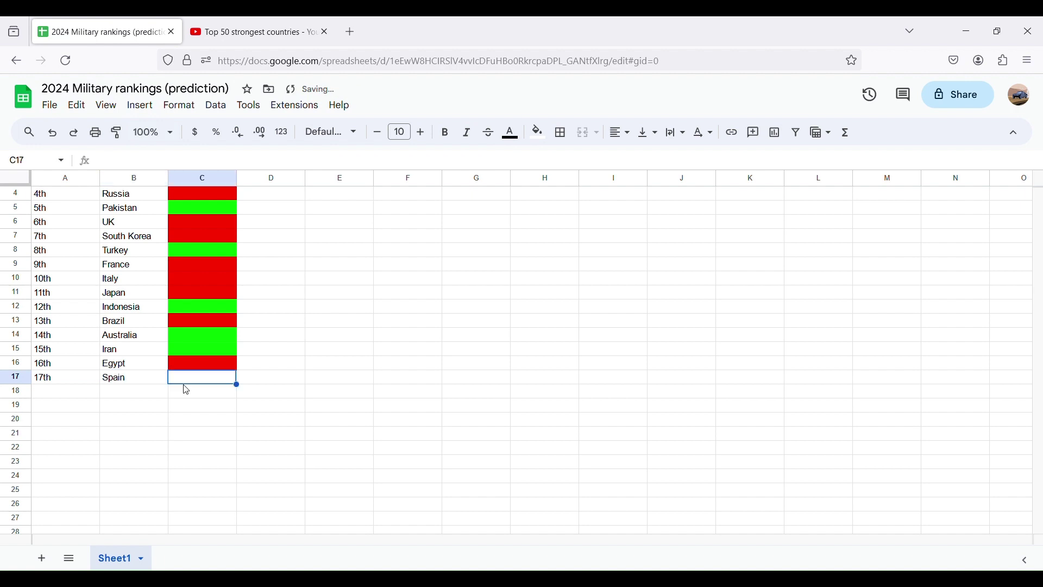
pyautogui.click(539, 131)
pyautogui.click(604, 199)
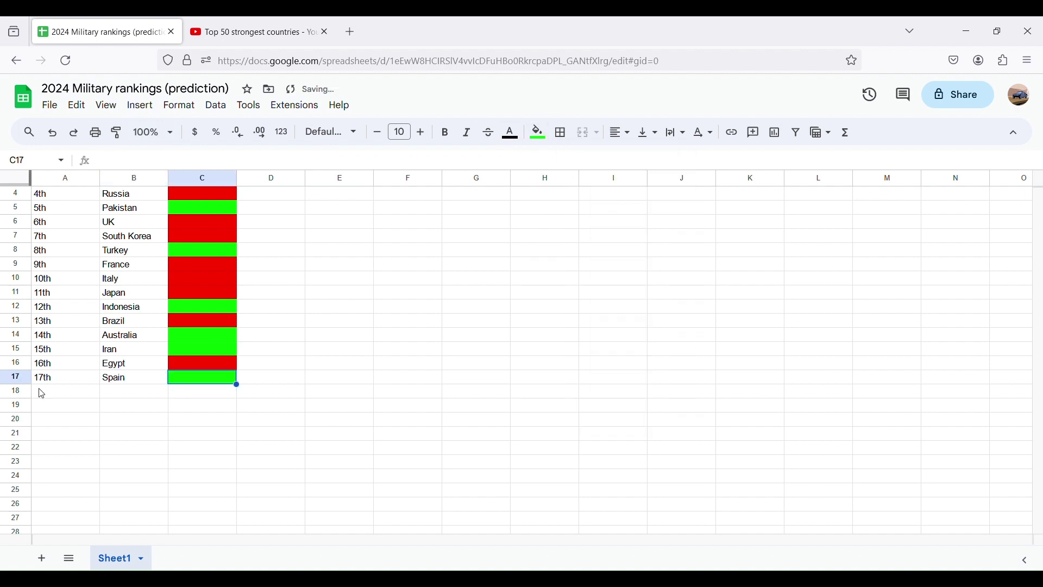
# Enter 18th in A18 and Poland in B18, clearing the country name mistakenly entered in A18
pyautogui.click(53, 402)
pyautogui.press('Up')
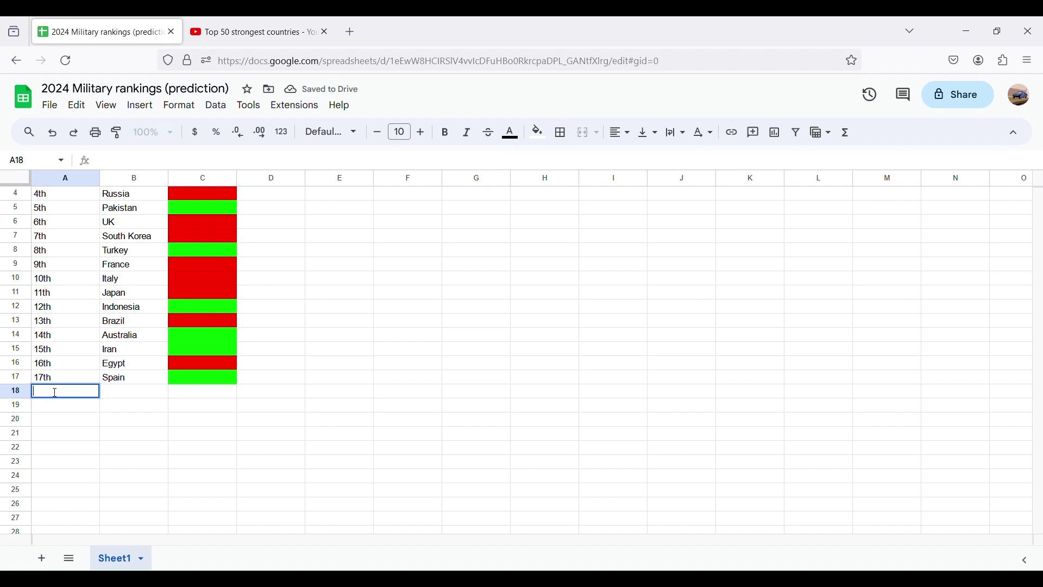
pyautogui.write('Poland')
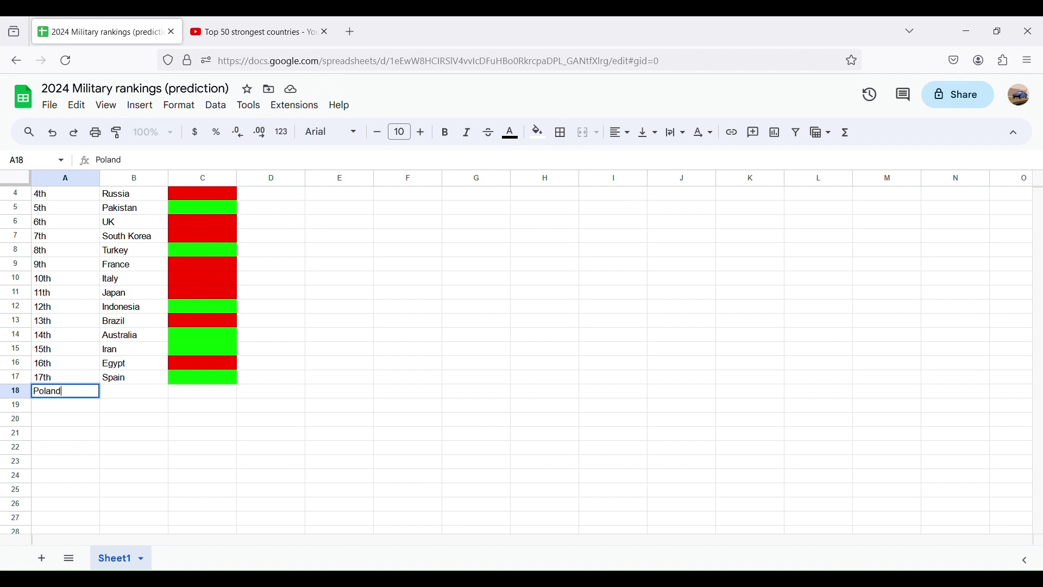
pyautogui.press('BackSpace')
pyautogui.press('BackSpace')
pyautogui.press('BackSpace')
pyautogui.click(149, 400)
pyautogui.write('Poland')
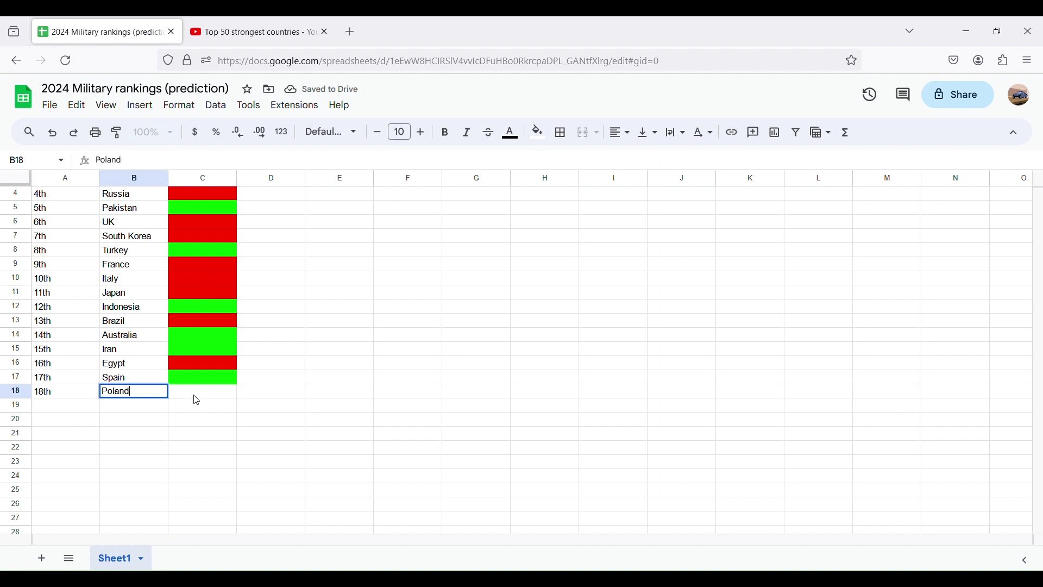
# Fill C18, beside Poland, with green
pyautogui.click(194, 395)
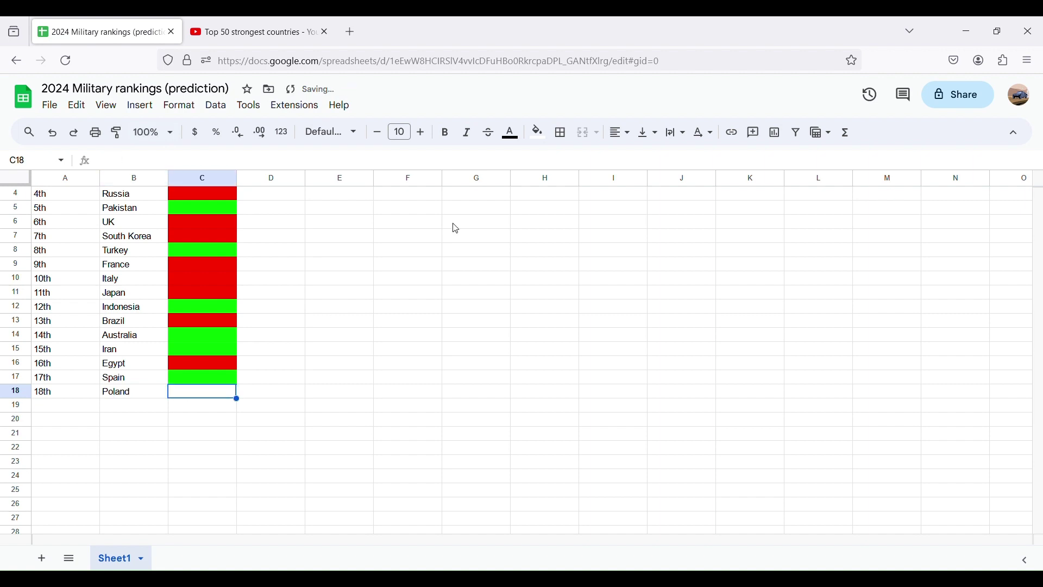
pyautogui.click(539, 132)
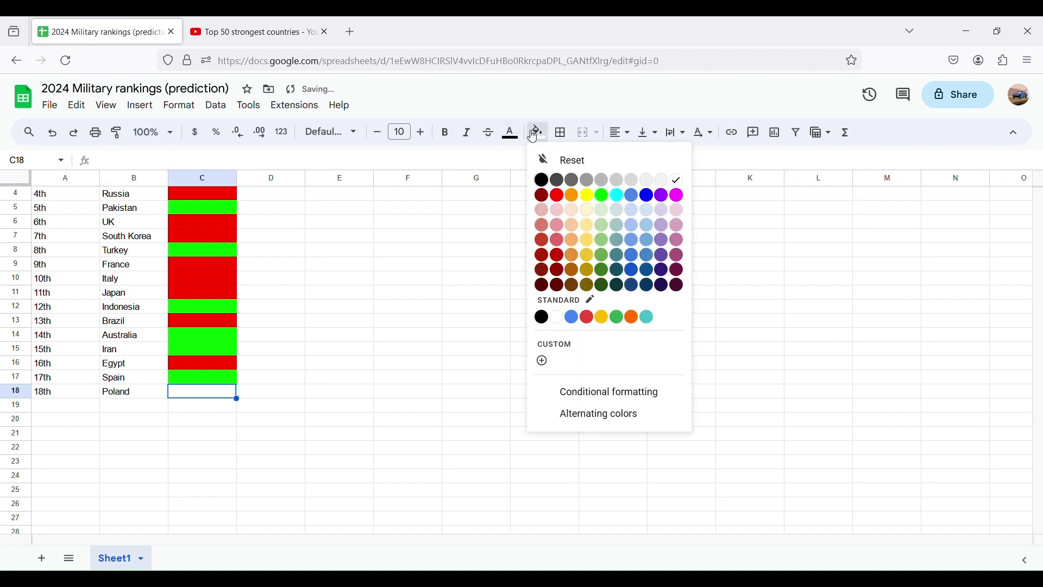
pyautogui.click(598, 205)
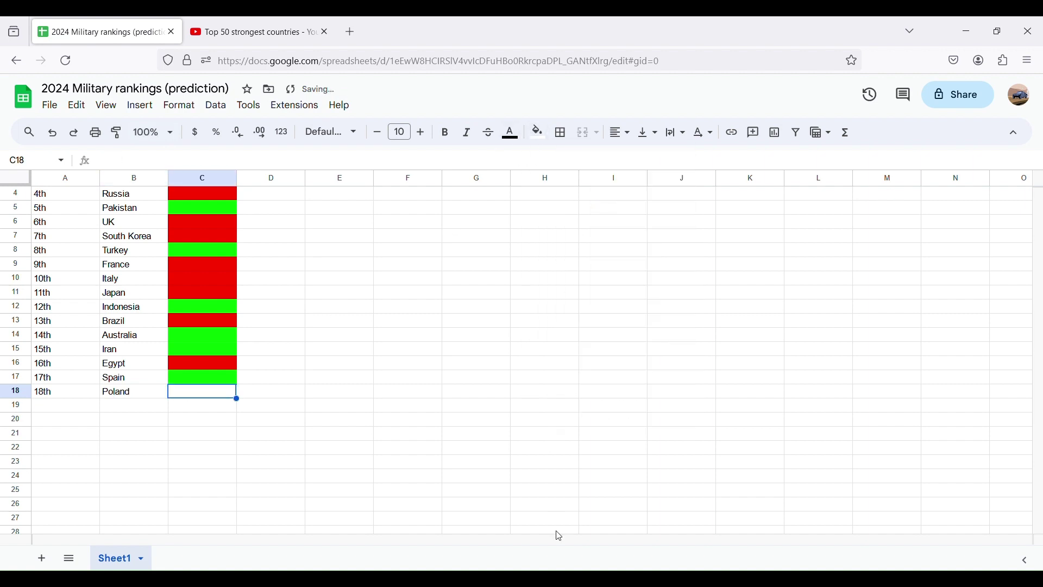
pyautogui.click(541, 132)
pyautogui.click(601, 195)
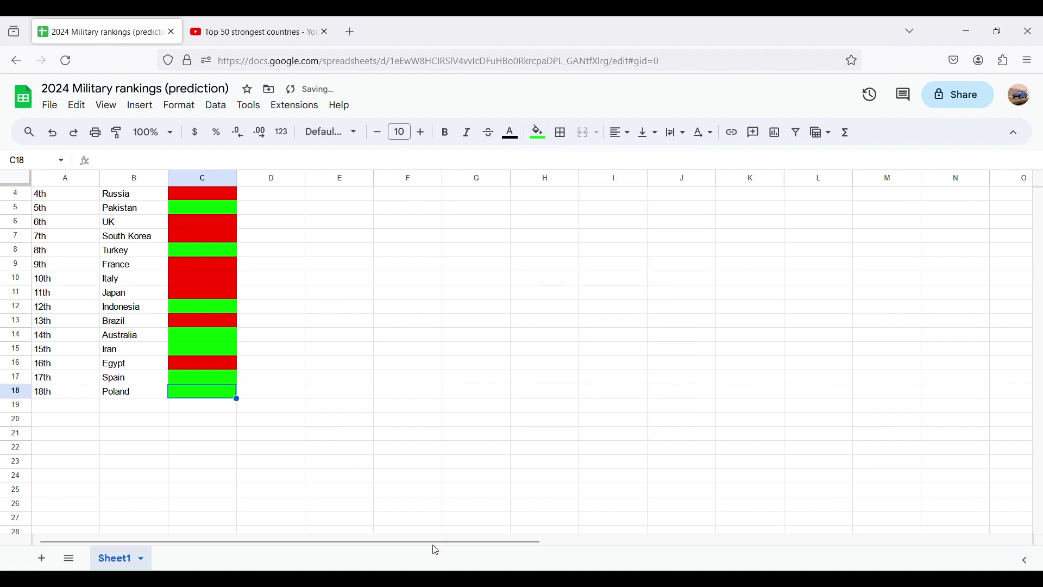
# Switch to the YouTube ranking video and seek it back to its 22nd-place entry, leaving it paused
pyautogui.click(228, 24)
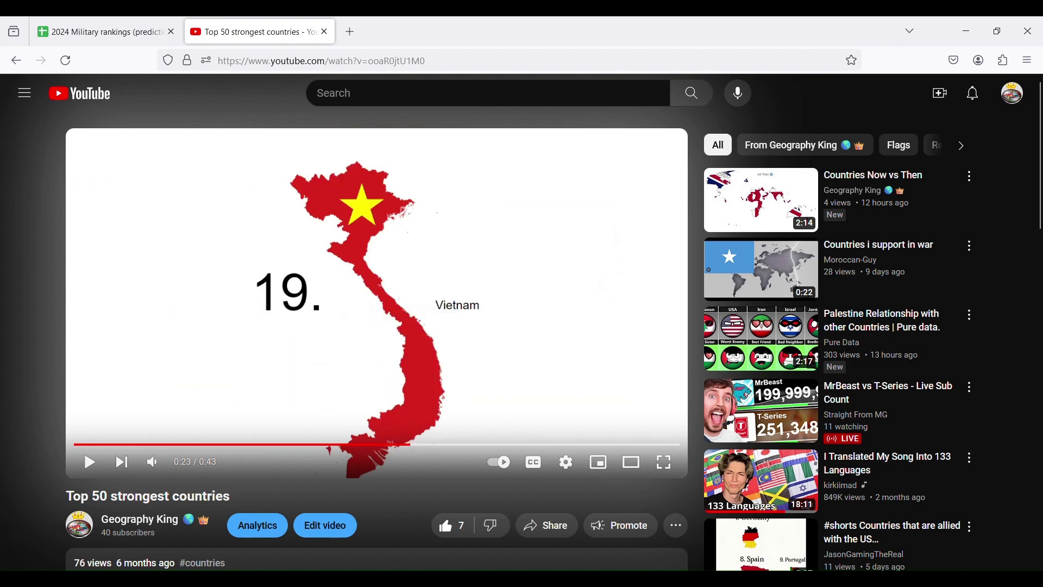
pyautogui.click(67, 22)
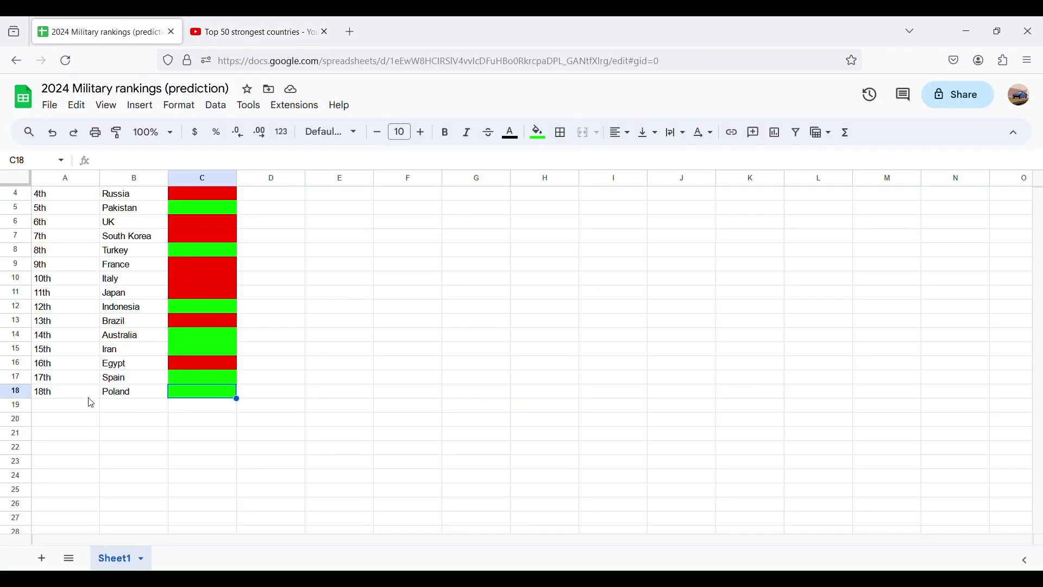
pyautogui.click(251, 25)
pyautogui.moveTo(406, 446)
pyautogui.mouseDown()
pyautogui.moveTo(396, 444)
pyautogui.moveTo(413, 445)
pyautogui.mouseUp()
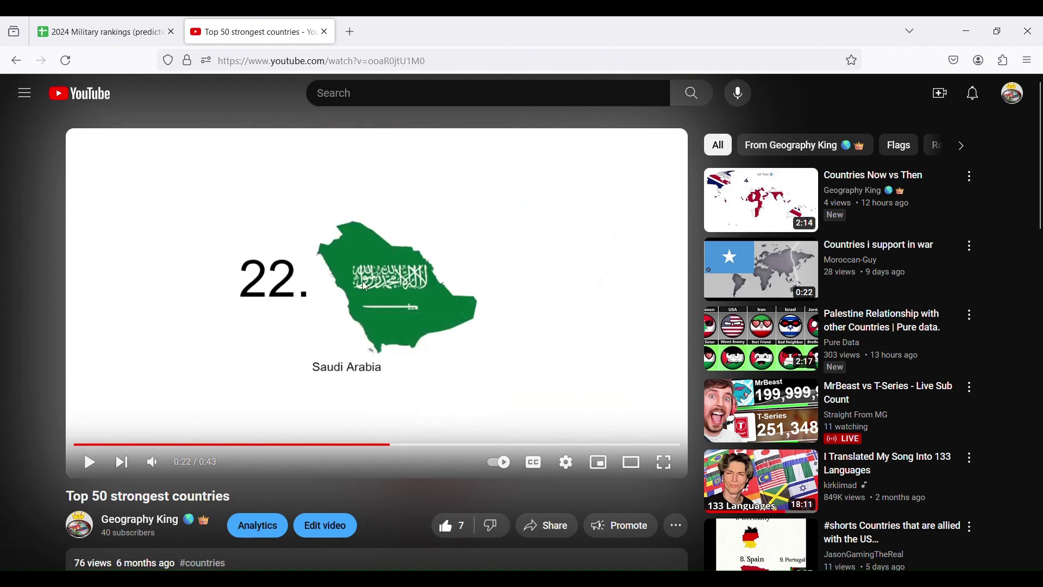
# Switch back to the spreadsheet and enter 19th in A19
pyautogui.click(109, 25)
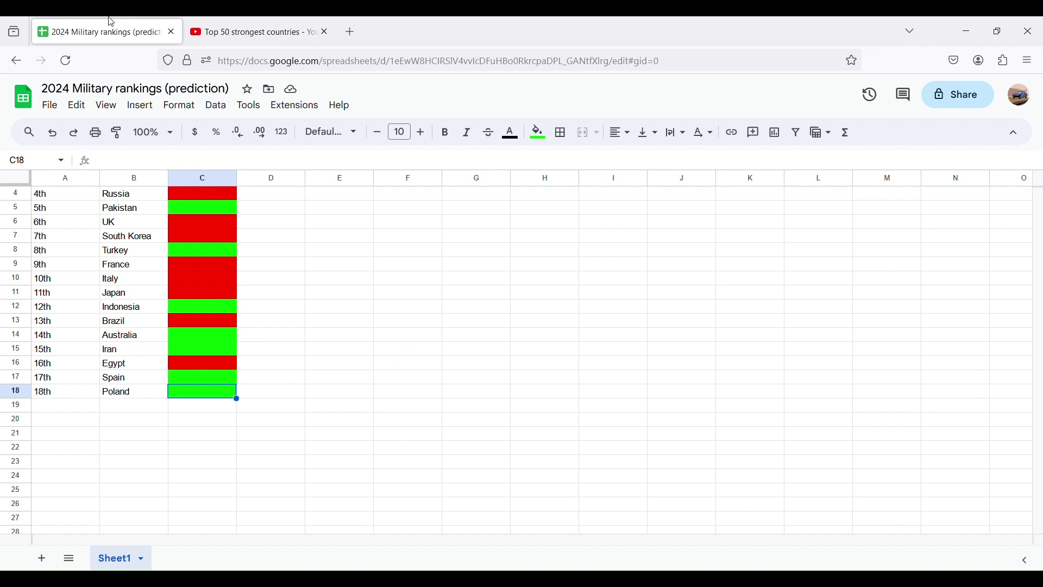
pyautogui.doubleClick(85, 407)
pyautogui.write('19th')
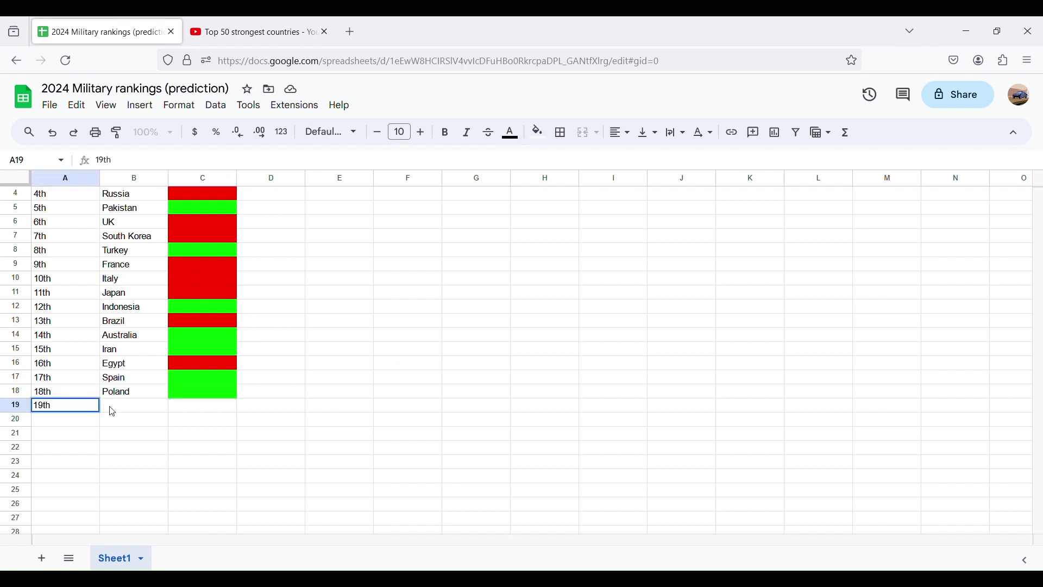
# Enter Saudi Arabia in B19, beside the 19th rank
pyautogui.click(122, 412)
pyautogui.write('S')
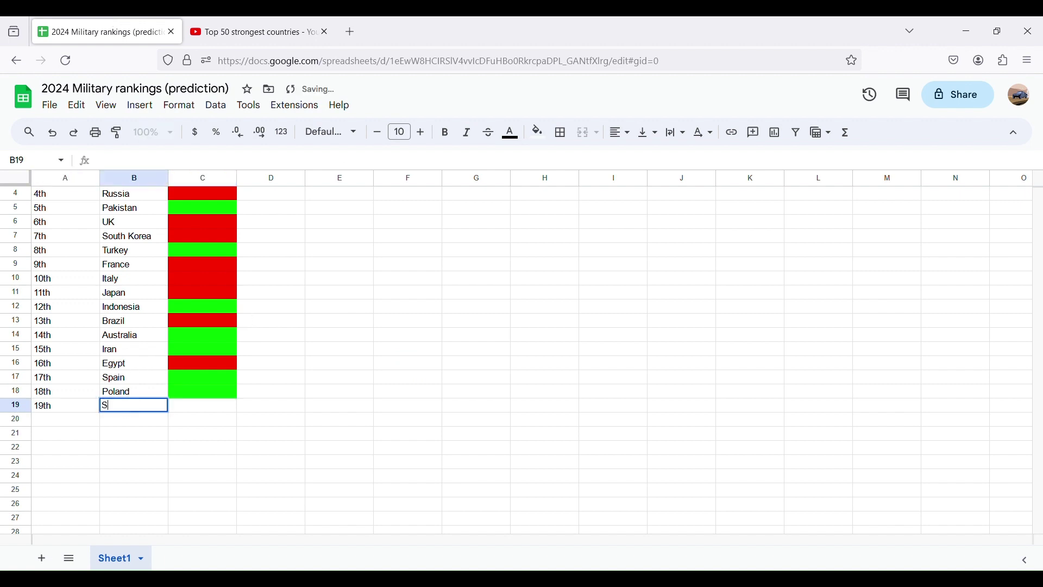
pyautogui.write('audi')
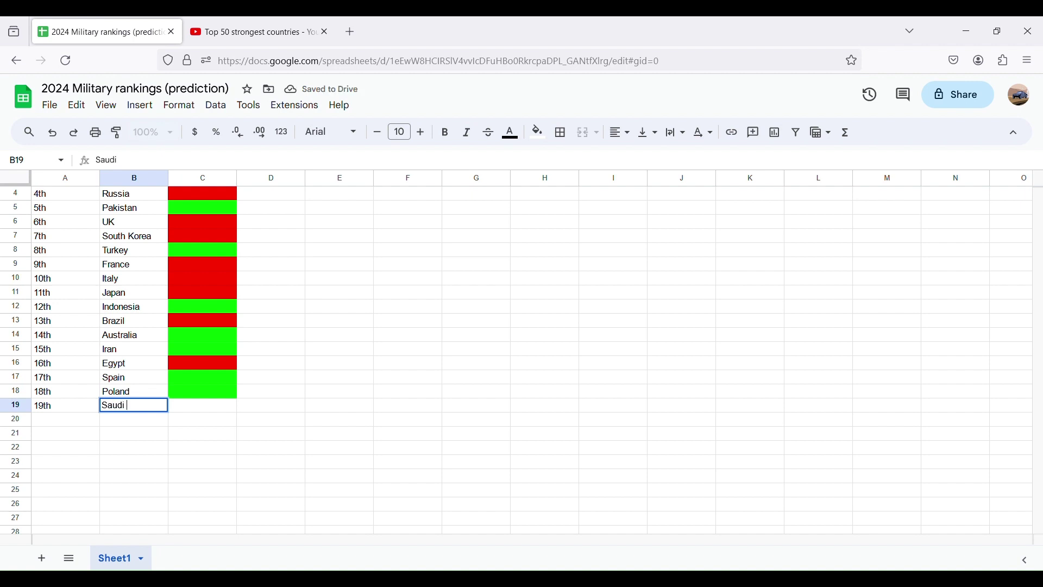
pyautogui.write(' Arabia')
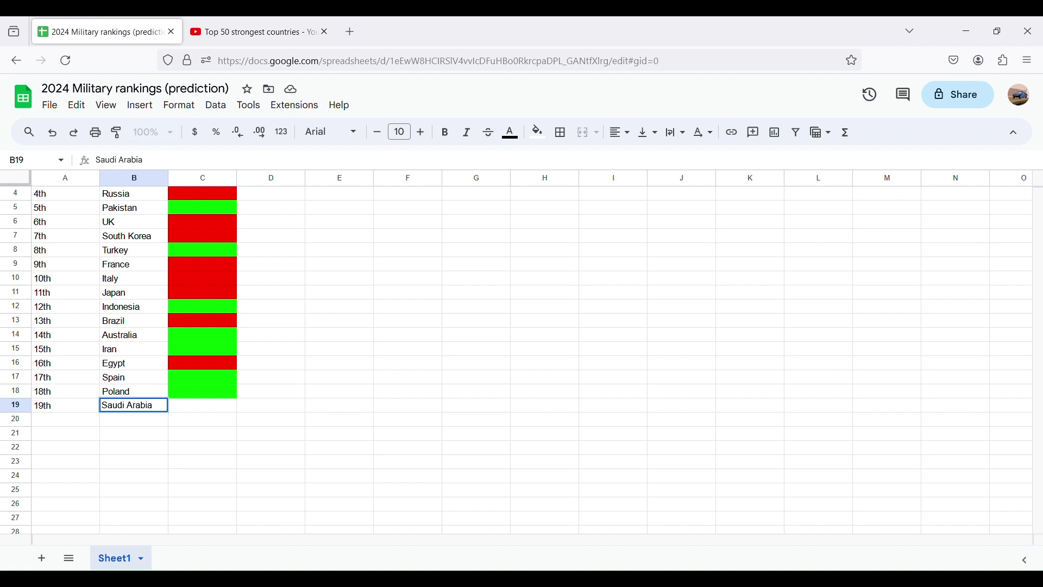
# Clear the country name in B17 and re-enter it as Spain
pyautogui.click(126, 398)
pyautogui.click(121, 377)
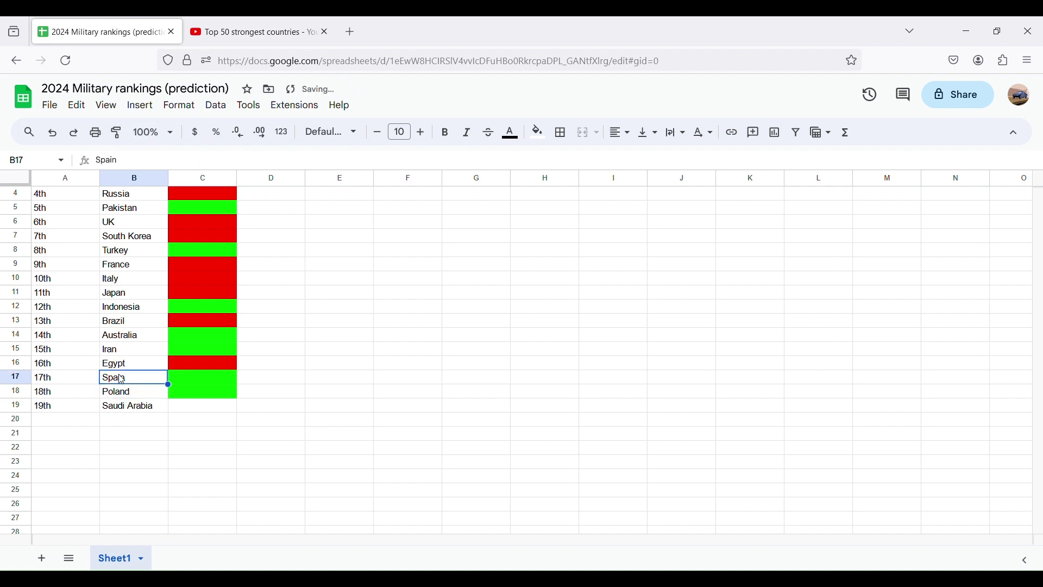
pyautogui.doubleClick(121, 378)
pyautogui.press('BackSpace')
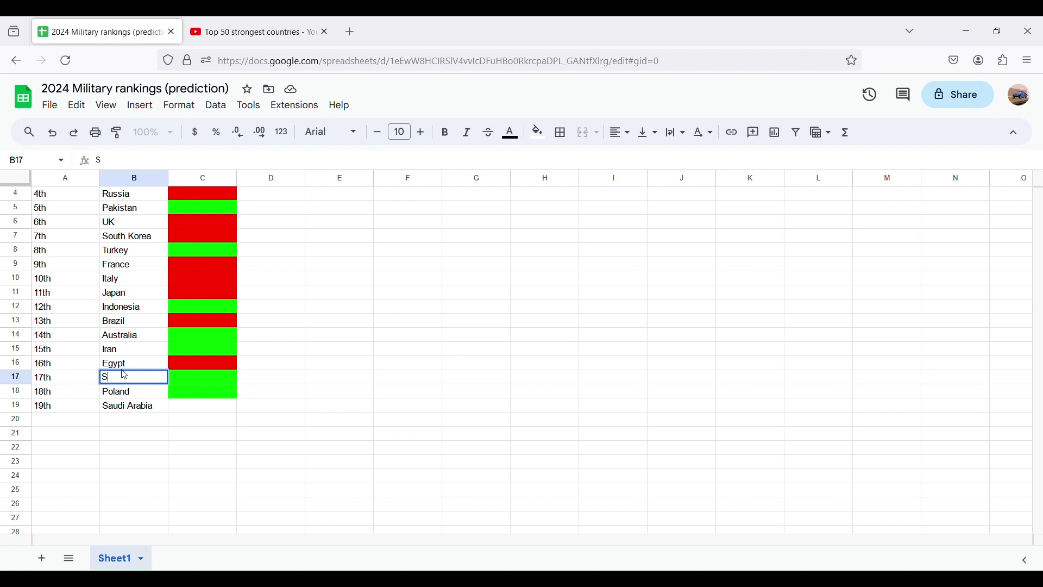
pyautogui.press('BackSpace')
pyautogui.write('Spain')
# Move Egypt from B16 down to B19 and enter Saudi Arabia in B16
pyautogui.click(125, 365)
pyautogui.moveTo(134, 368); pyautogui.dragTo(159, 420)
pyautogui.hotkey('ctrl', 'z')
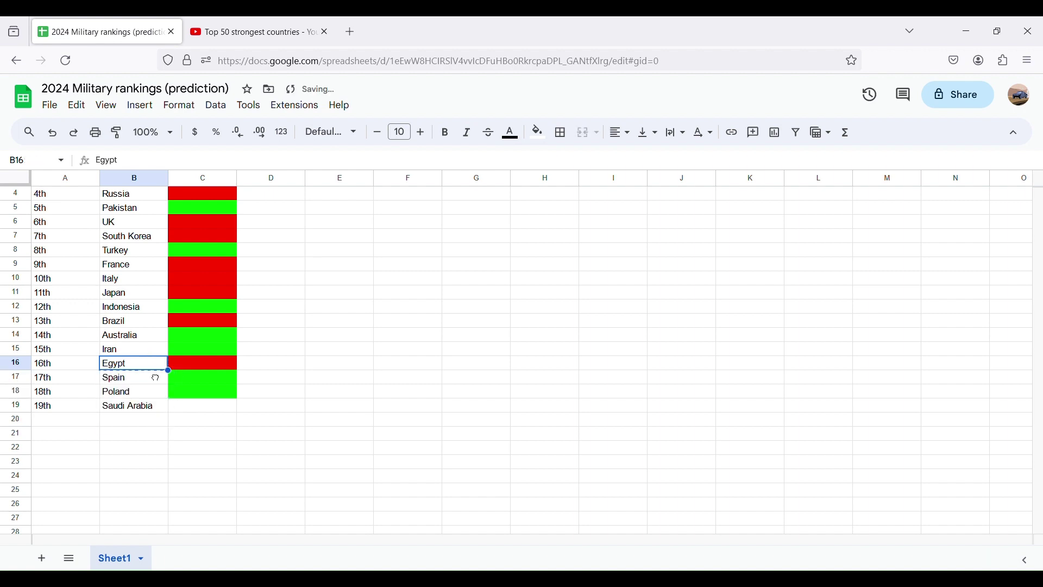
pyautogui.moveTo(154, 372); pyautogui.dragTo(148, 406)
pyautogui.doubleClick(136, 364)
pyautogui.write('Saudi')
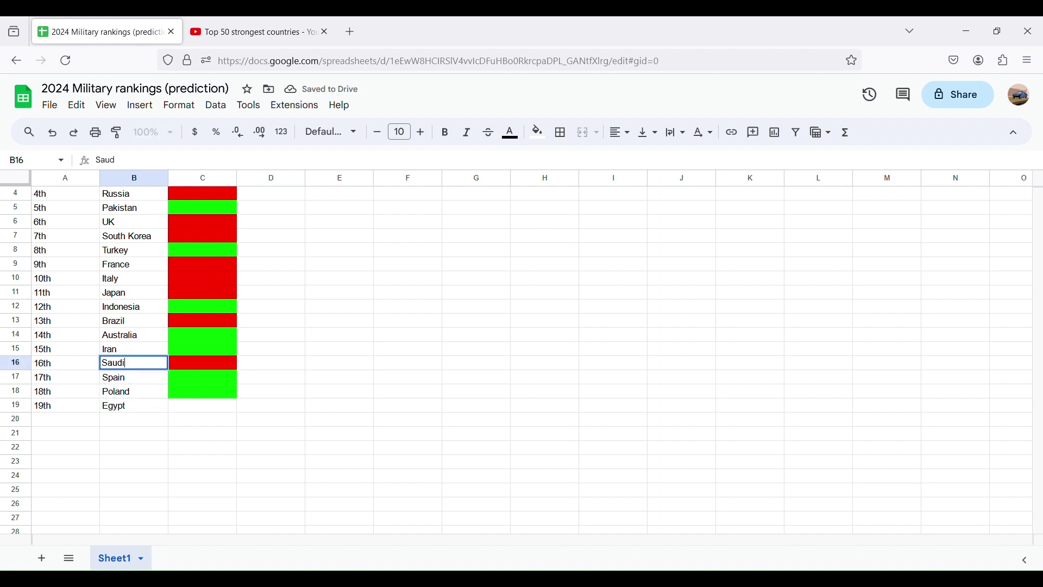
pyautogui.write(' Arabia')
pyautogui.click(152, 408)
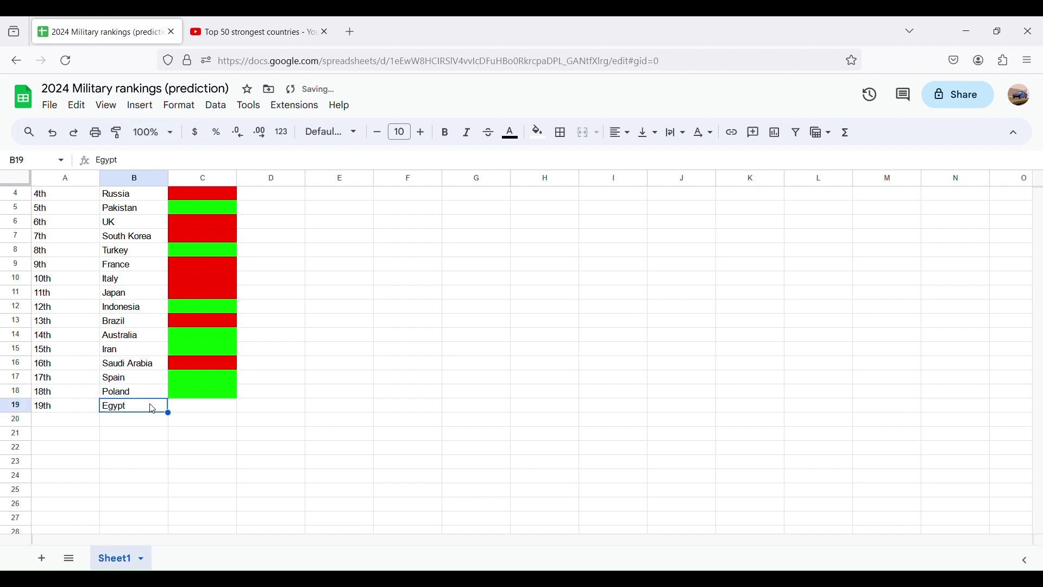
# Fill C16, beside Saudi Arabia, with green
pyautogui.moveTo(152, 409); pyautogui.dragTo(151, 397)
pyautogui.doubleClick(159, 412)
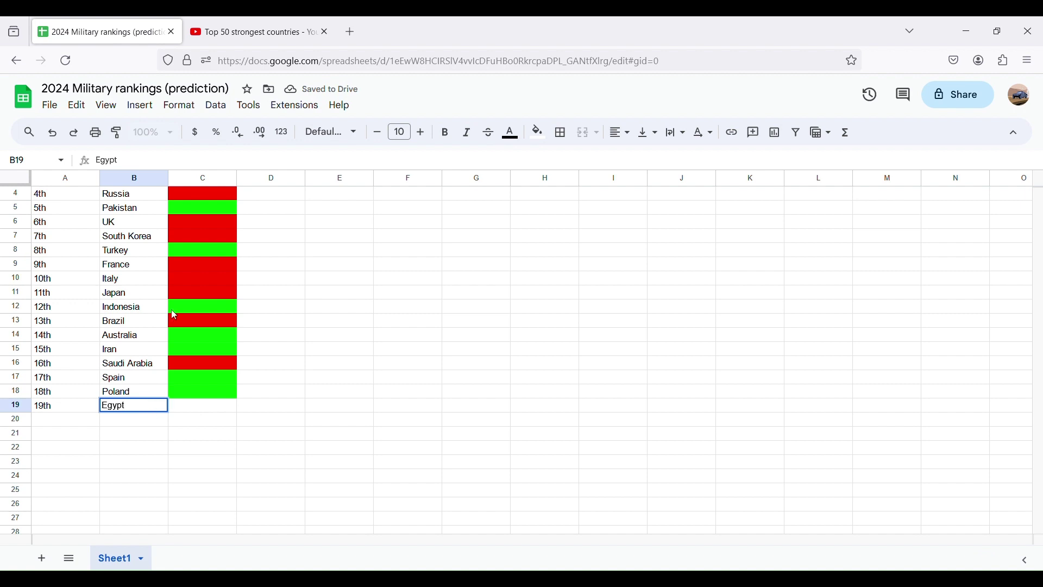
pyautogui.click(203, 360)
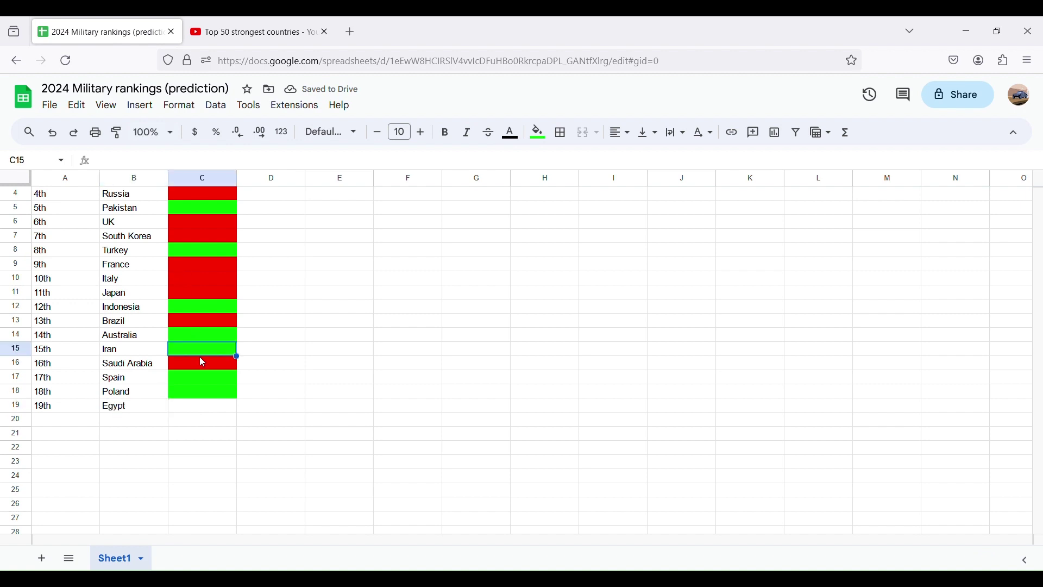
pyautogui.click(540, 132)
pyautogui.click(603, 195)
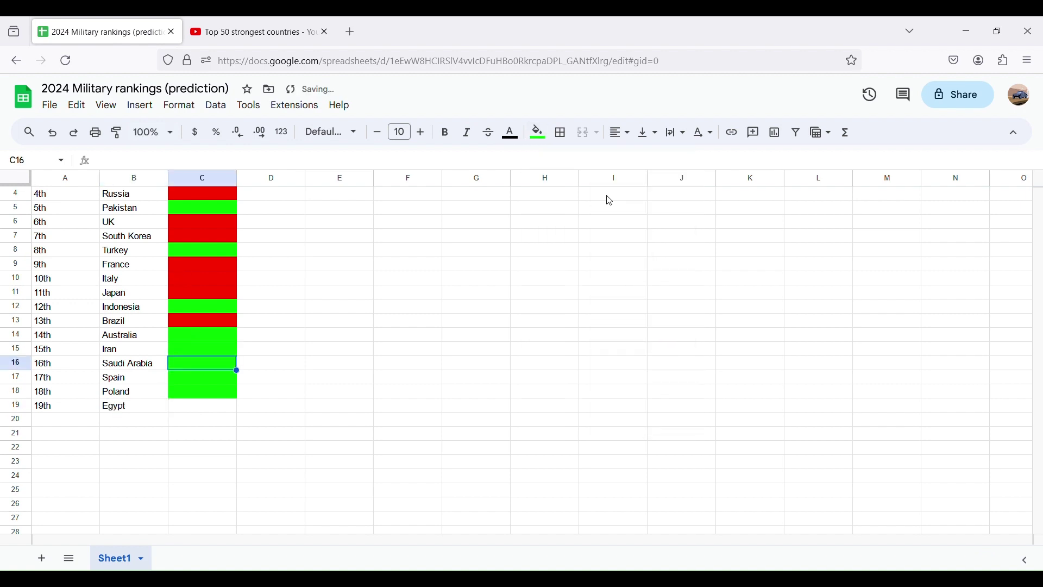
# Replace the country in B17 with Egypt, correcting the stray letter at its start
pyautogui.click(128, 380)
pyautogui.write('R')
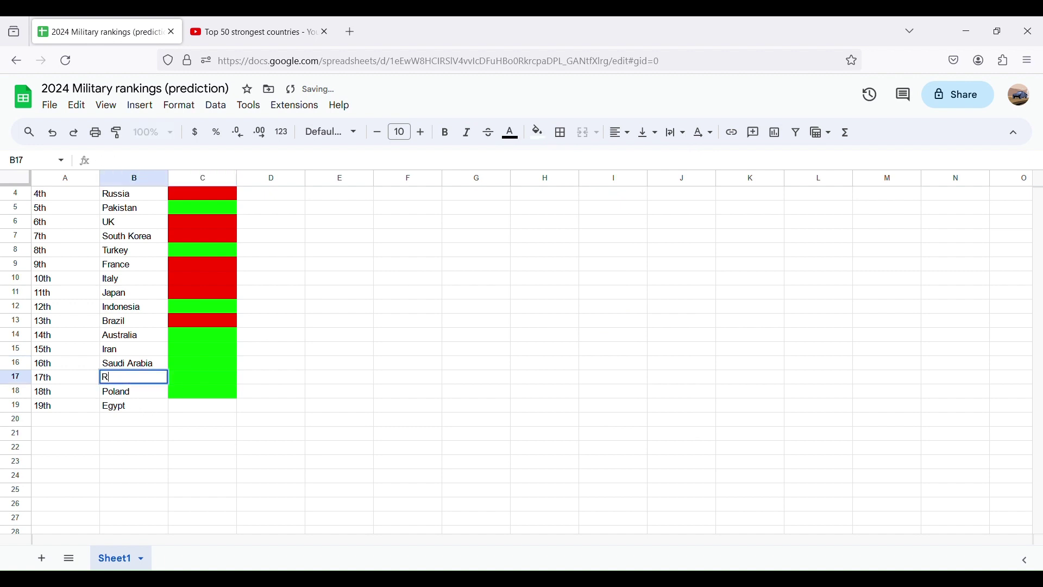
pyautogui.write('Egypt')
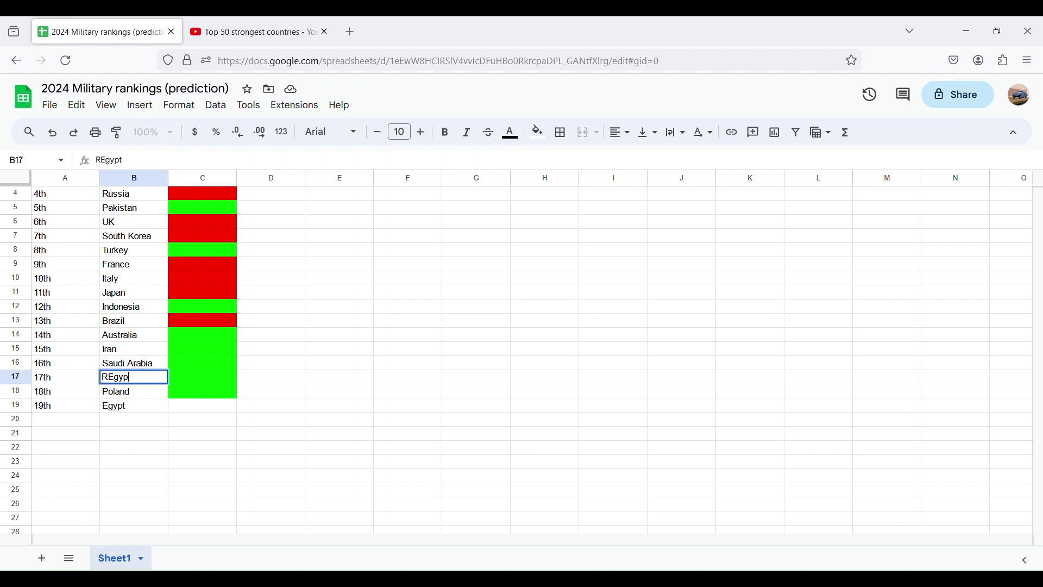
pyautogui.press('BackSpace')
pyautogui.press('BackSpace')
pyautogui.press('BackSpace')
pyautogui.press('BackSpace')
pyautogui.press('BackSpace')
pyautogui.write('E')
# Fill C17, beside Egypt in the 17th row, with red
pyautogui.click(191, 374)
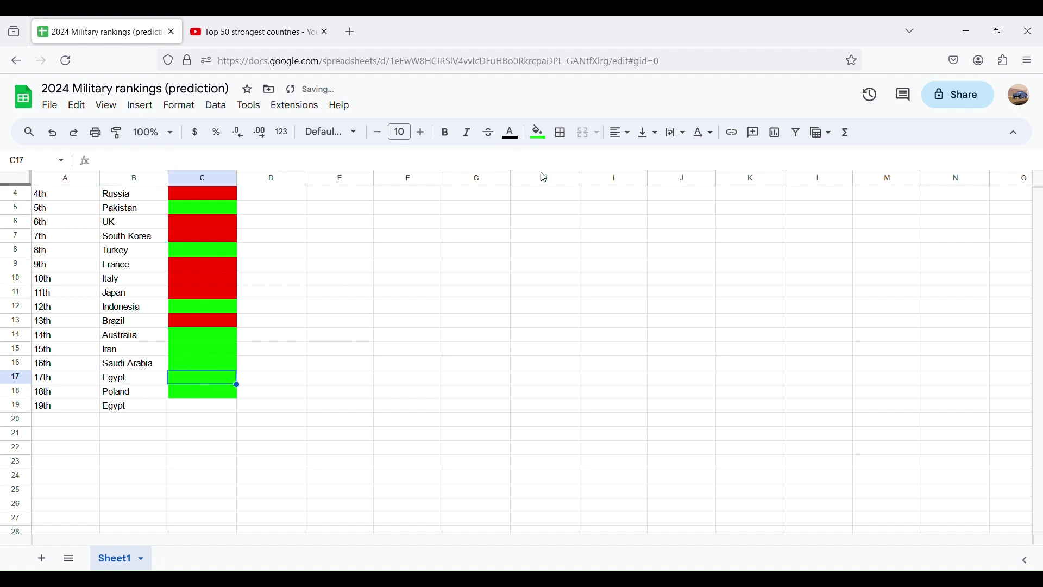
pyautogui.click(539, 133)
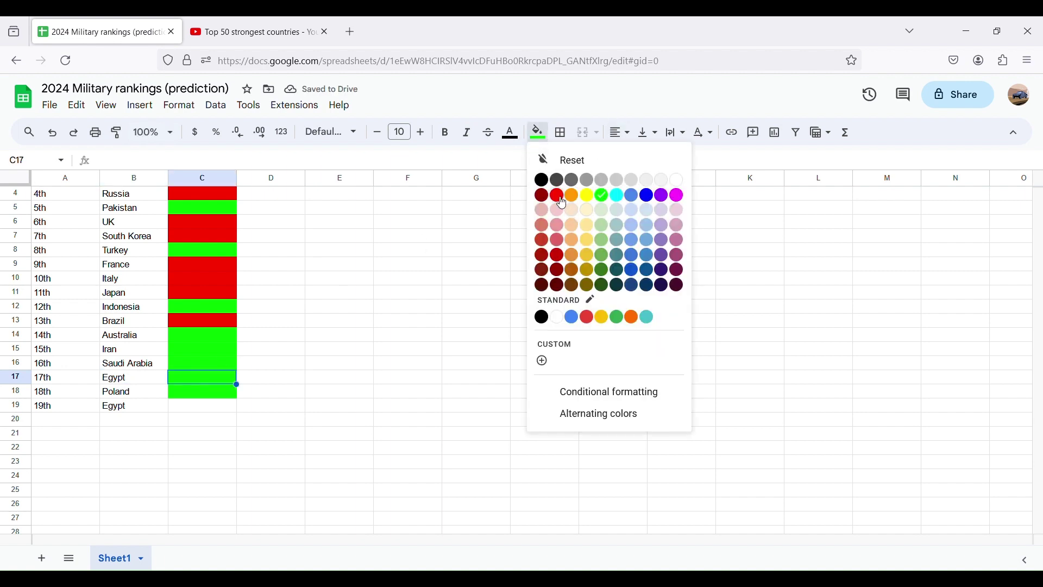
pyautogui.click(560, 196)
# Replace the country in B18 with Spain, keeping the green fill in C18
pyautogui.click(135, 395)
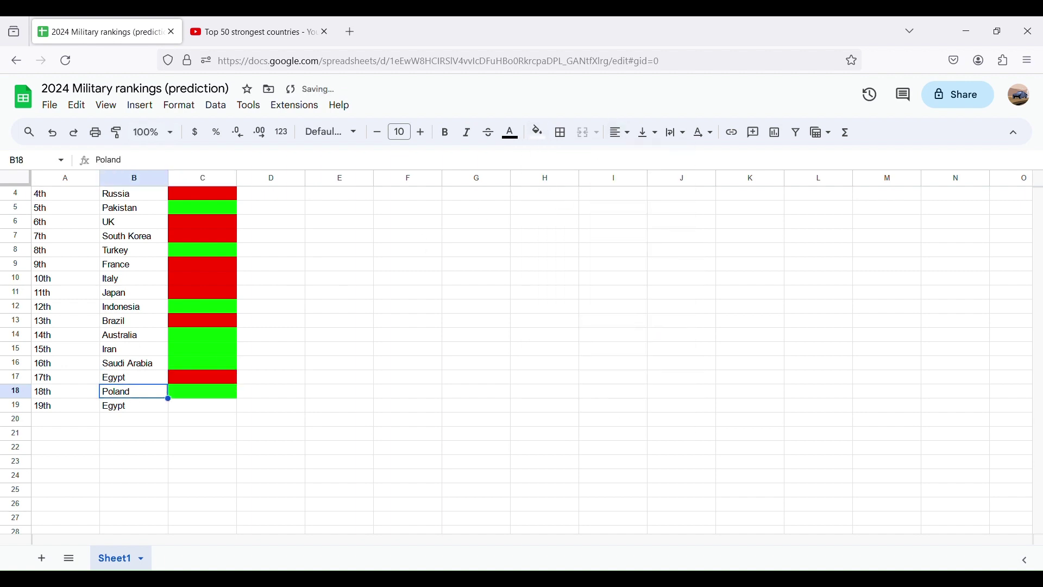
pyautogui.write('Spain')
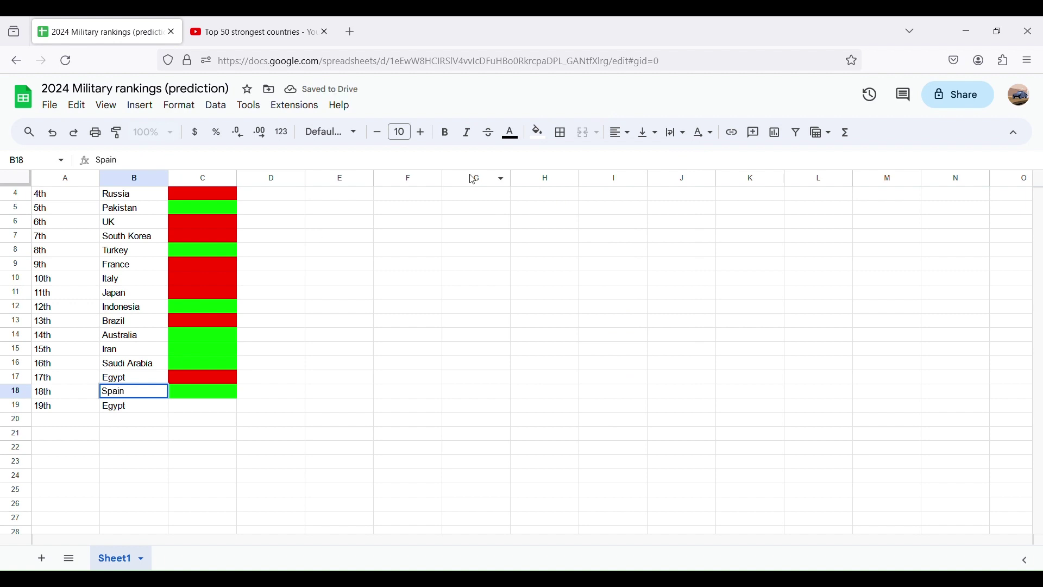
pyautogui.click(193, 390)
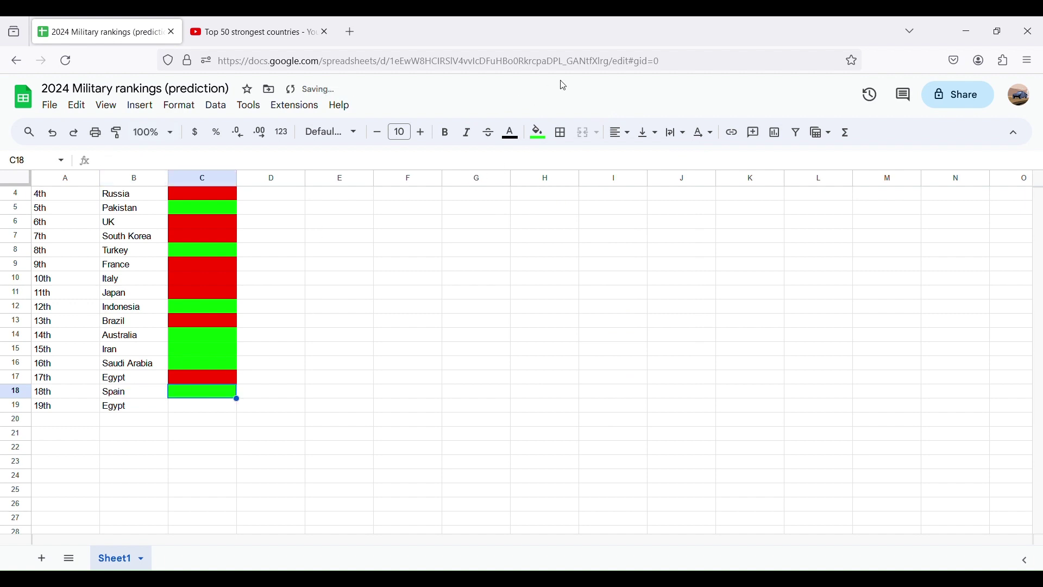
pyautogui.click(539, 132)
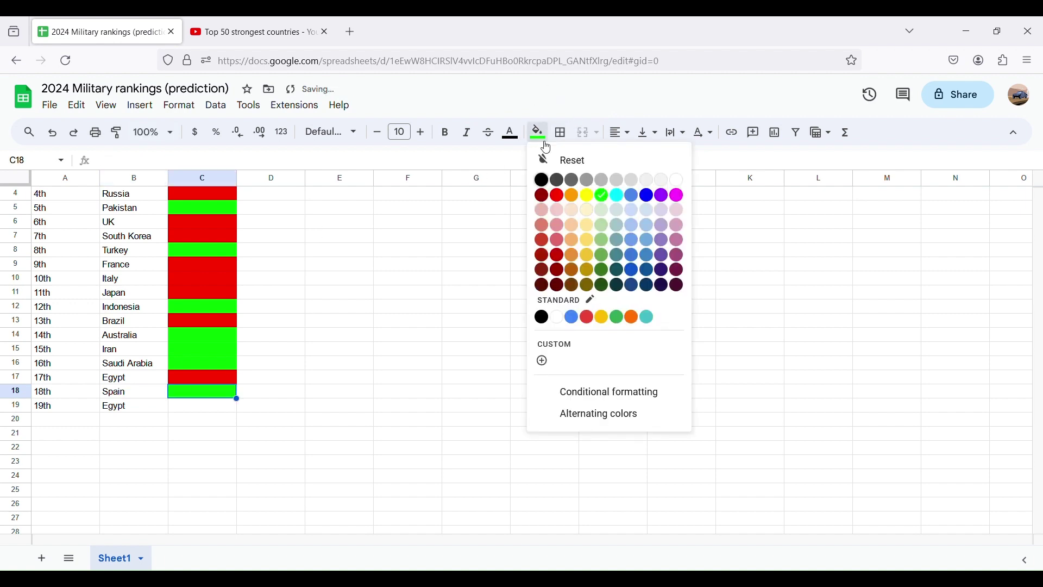
# Replace the country in B19 with Poland and fill C19 with green
pyautogui.click(128, 411)
pyautogui.write('Pola')
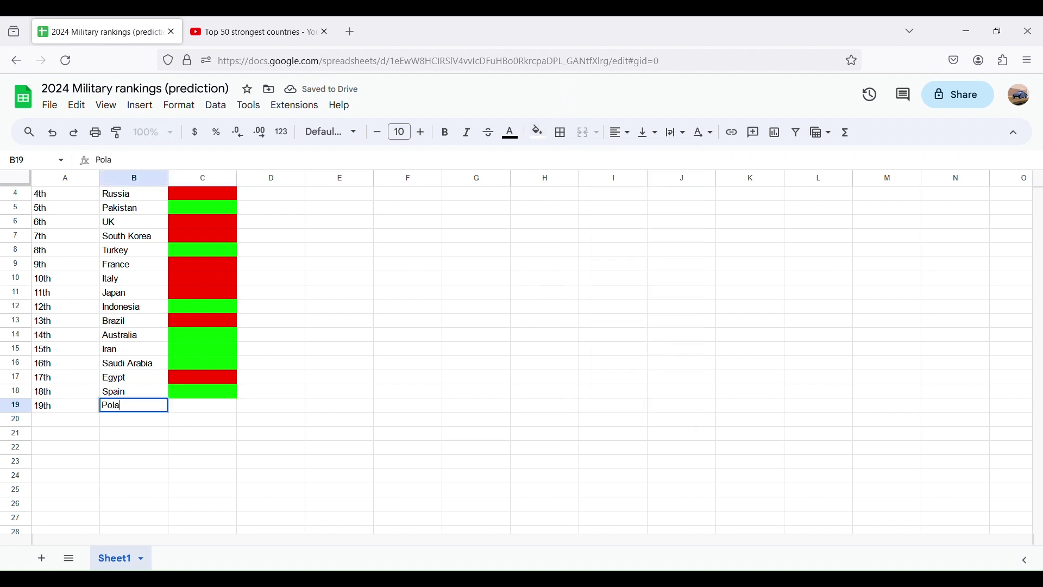
pyautogui.write('nd')
pyautogui.click(194, 411)
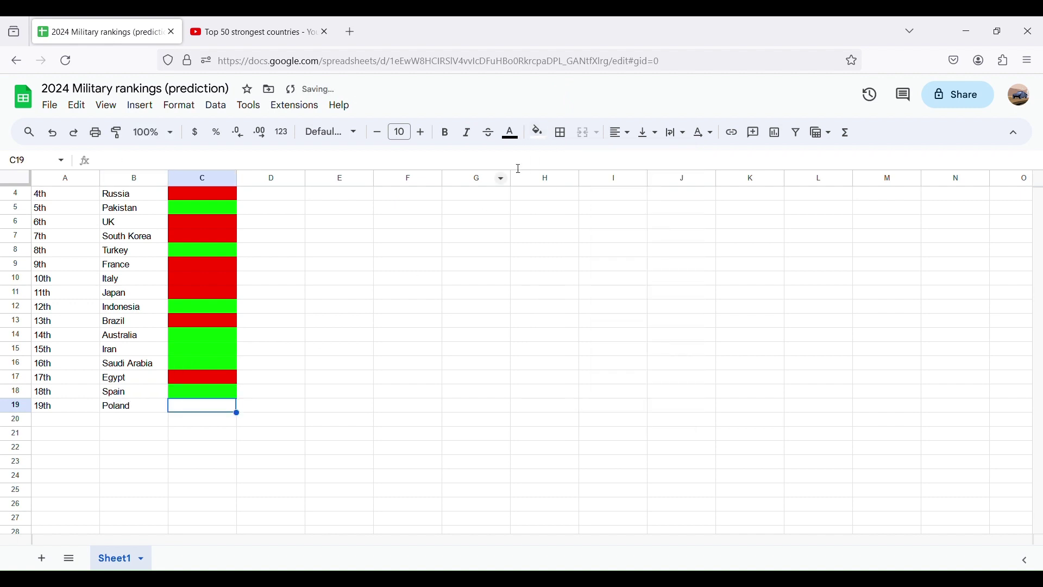
pyautogui.click(538, 133)
pyautogui.click(602, 195)
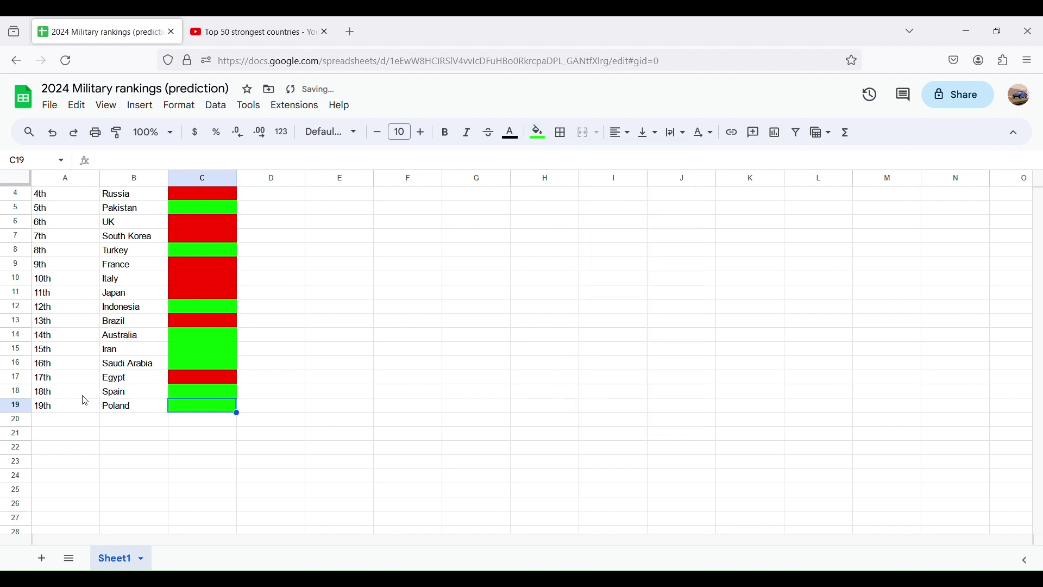
# Enter 20th in A20 and Israel in B20
pyautogui.click(57, 421)
pyautogui.click(534, 513)
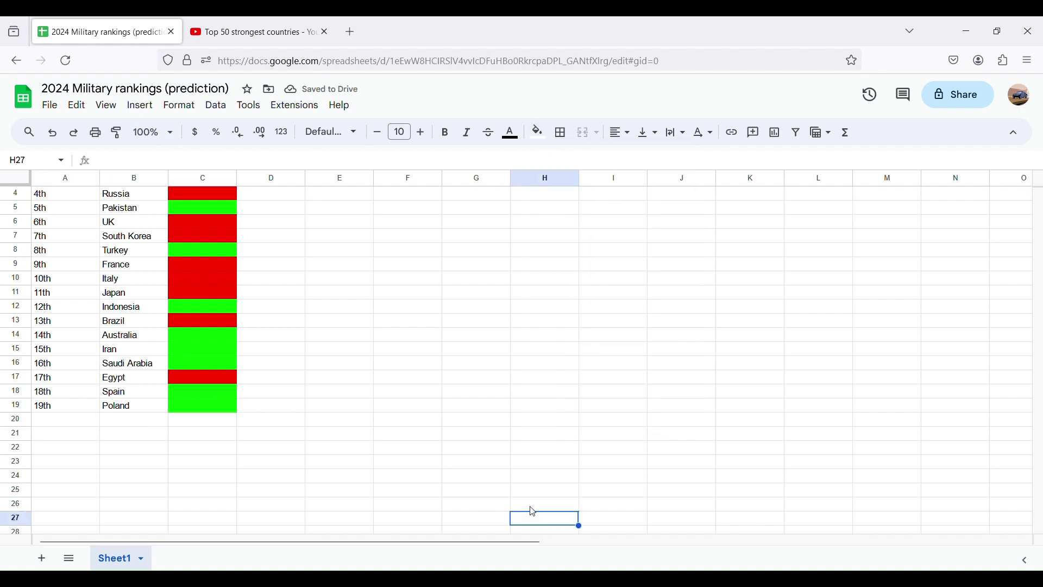
pyautogui.click(60, 422)
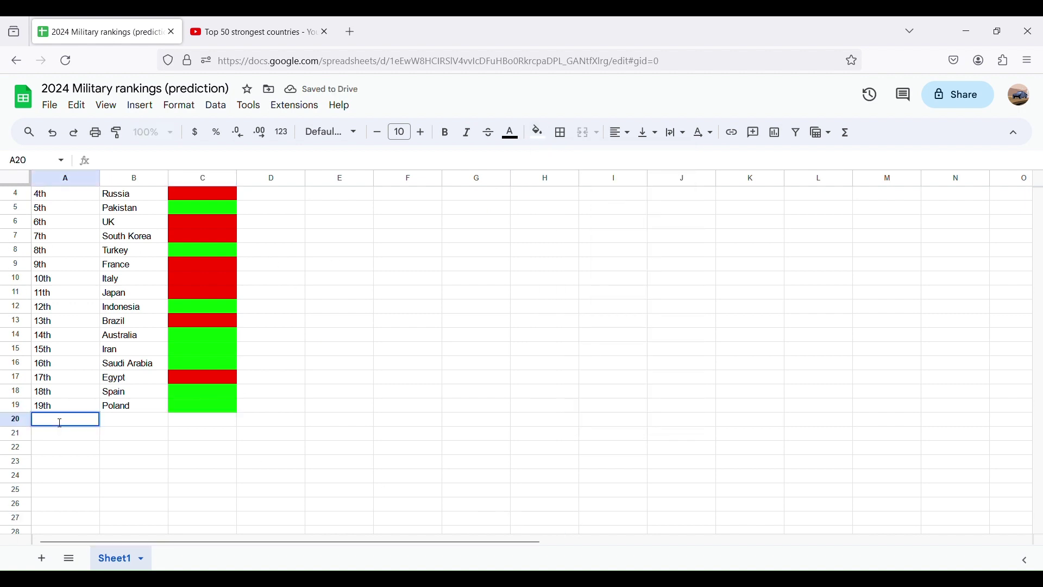
pyautogui.press('Return')
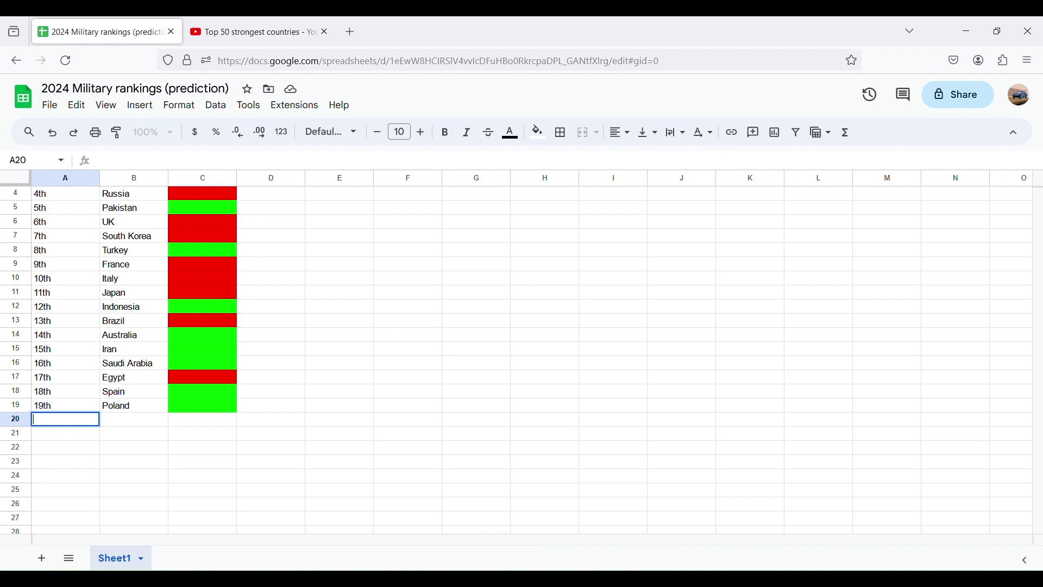
pyautogui.write('20th')
pyautogui.doubleClick(155, 425)
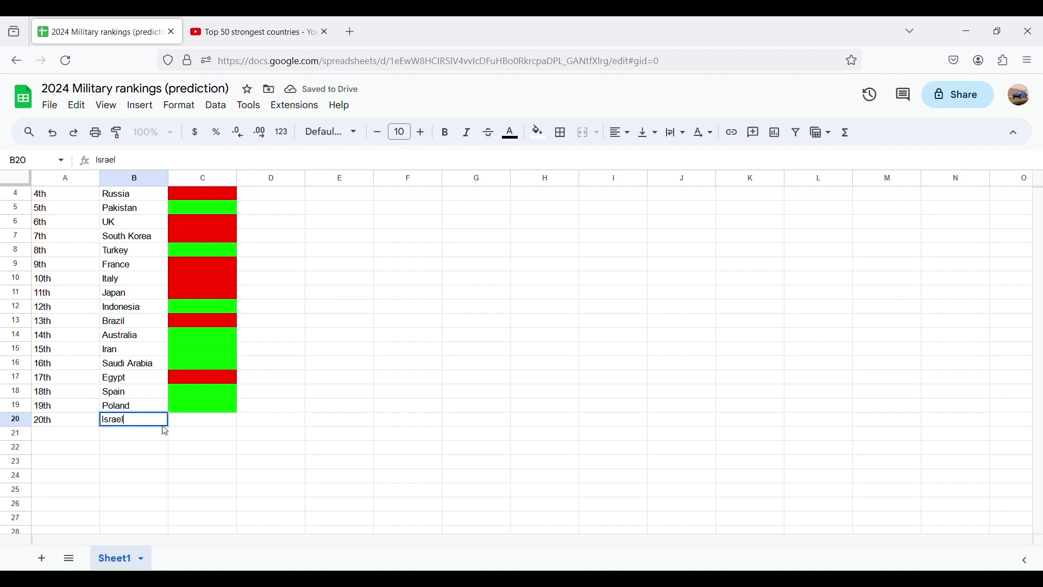
pyautogui.moveTo(155, 428); pyautogui.dragTo(112, 429)
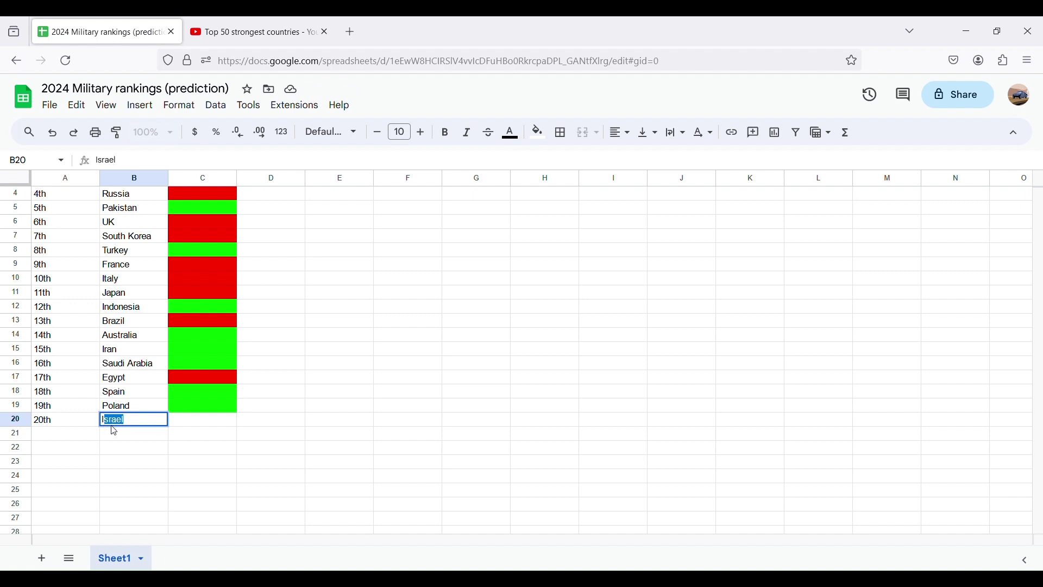
# Fill C20, beside Israel, with red
pyautogui.click(185, 421)
pyautogui.doubleClick(189, 423)
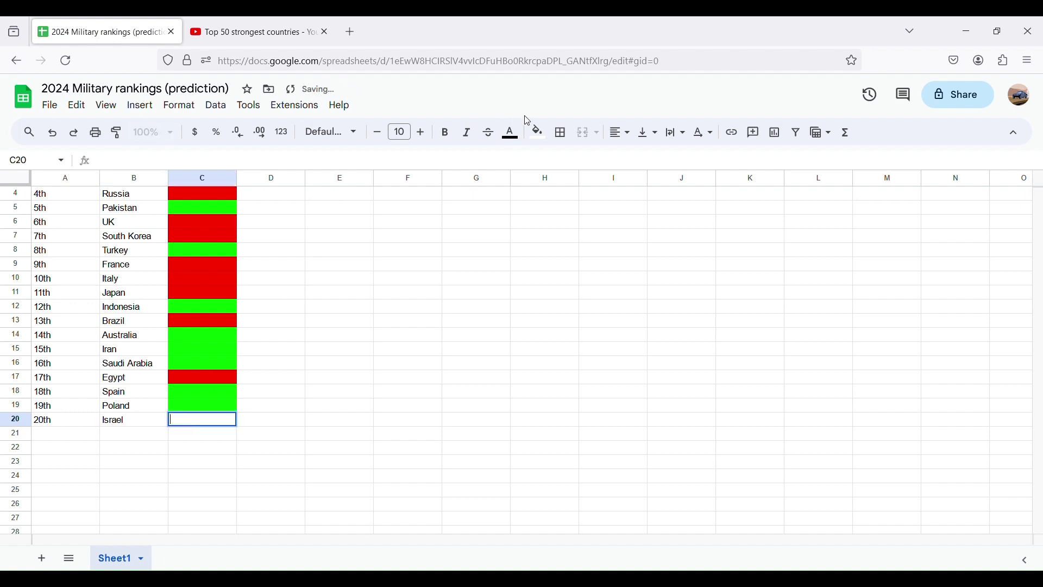
pyautogui.click(538, 132)
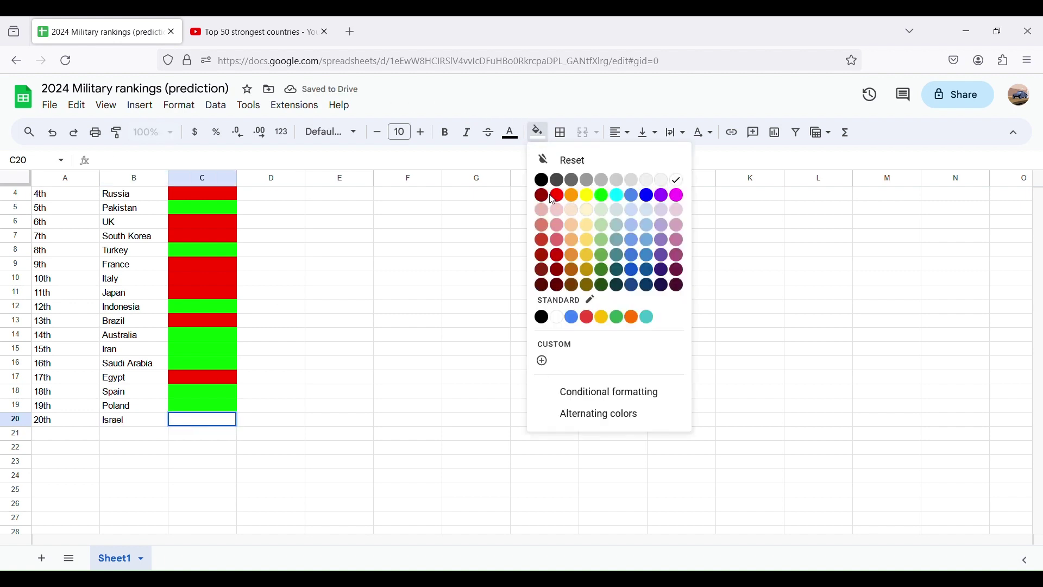
pyautogui.click(556, 196)
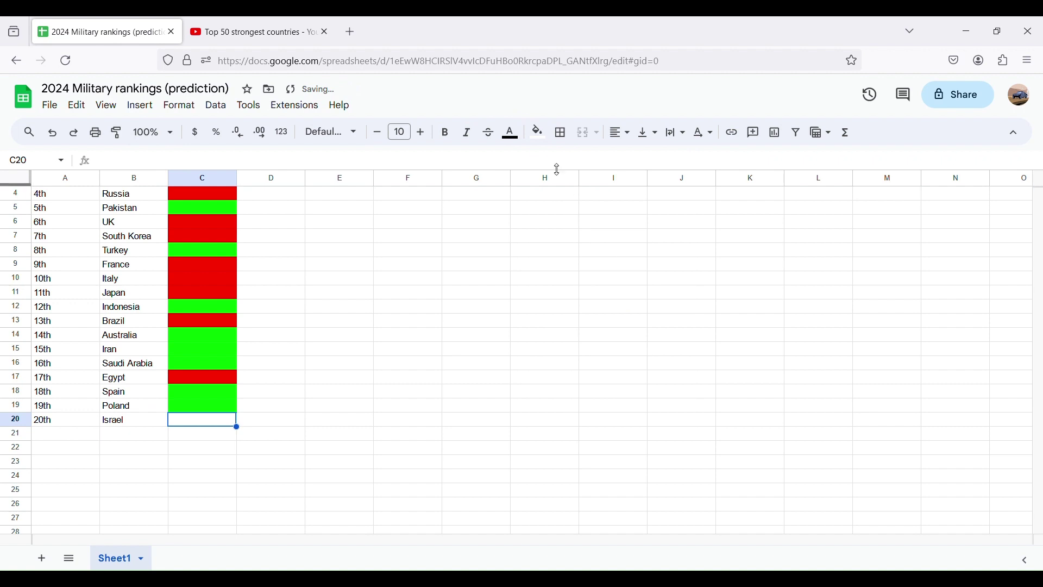
pyautogui.click(538, 132)
pyautogui.click(554, 194)
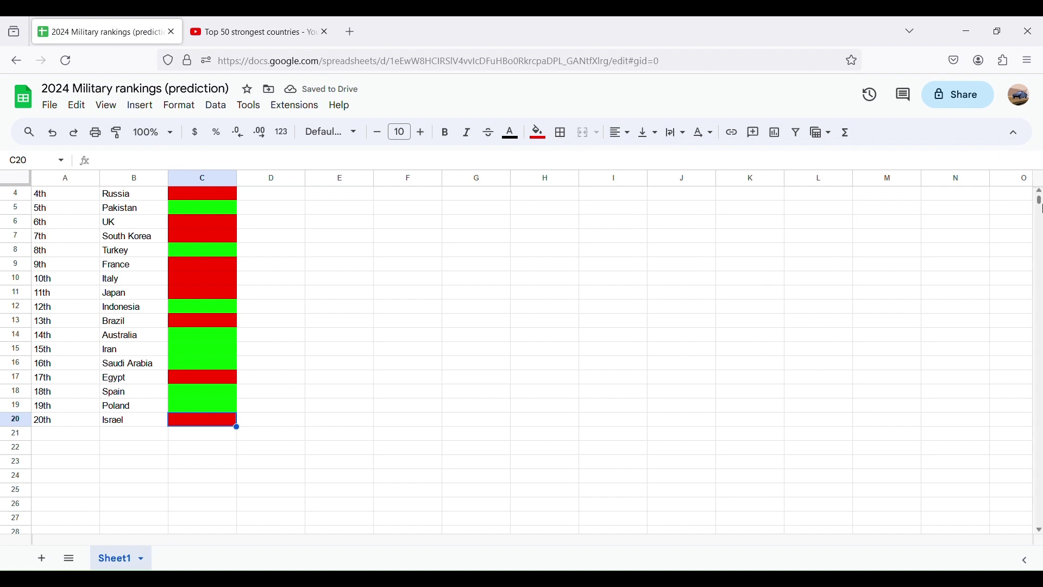
# Enter the rank 21th in A21, below the 20th row
pyautogui.scroll(1, 1040, 201)
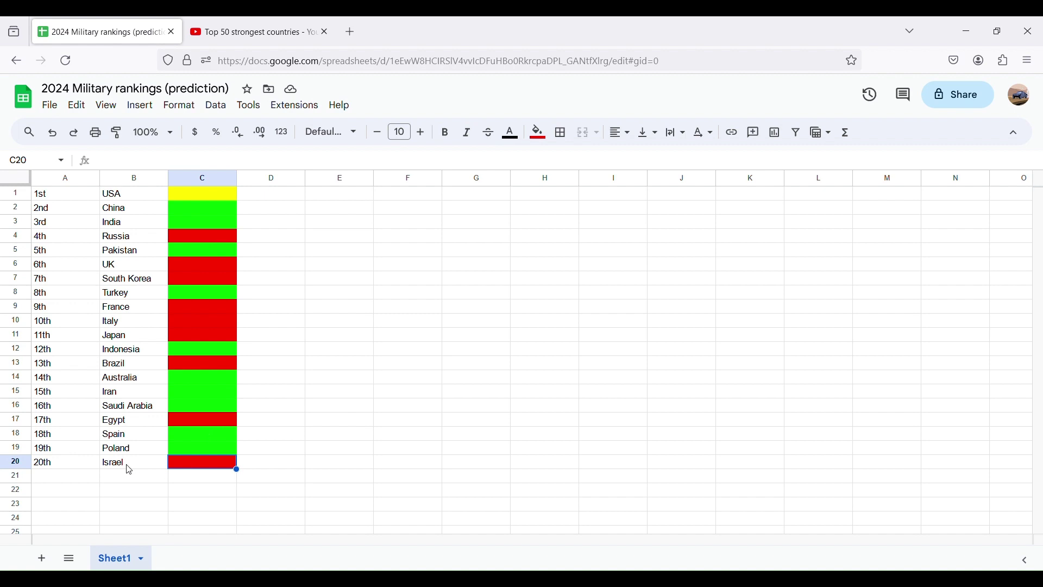
pyautogui.click(88, 479)
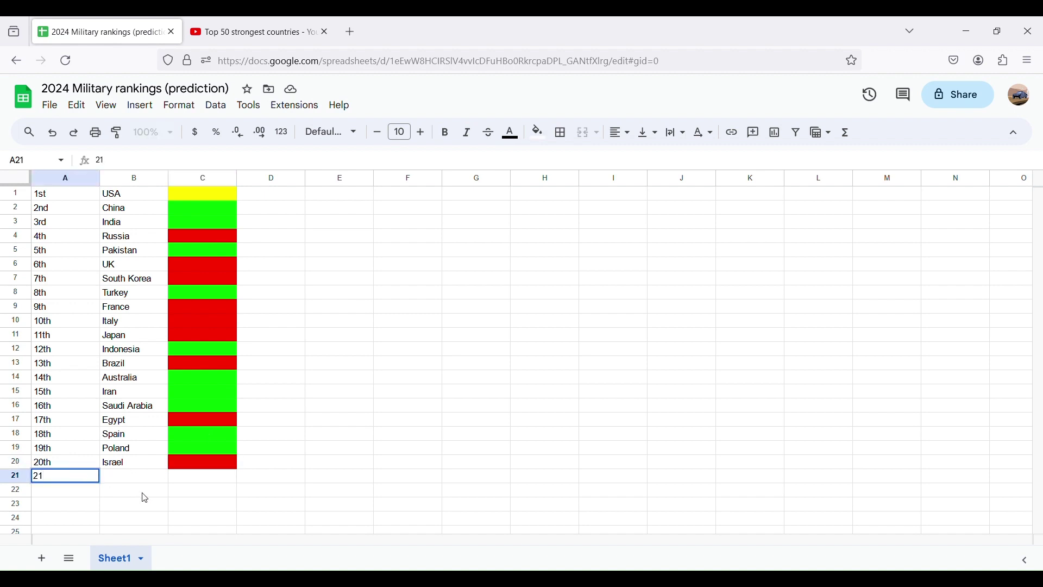
pyautogui.click(126, 482)
pyautogui.click(81, 478)
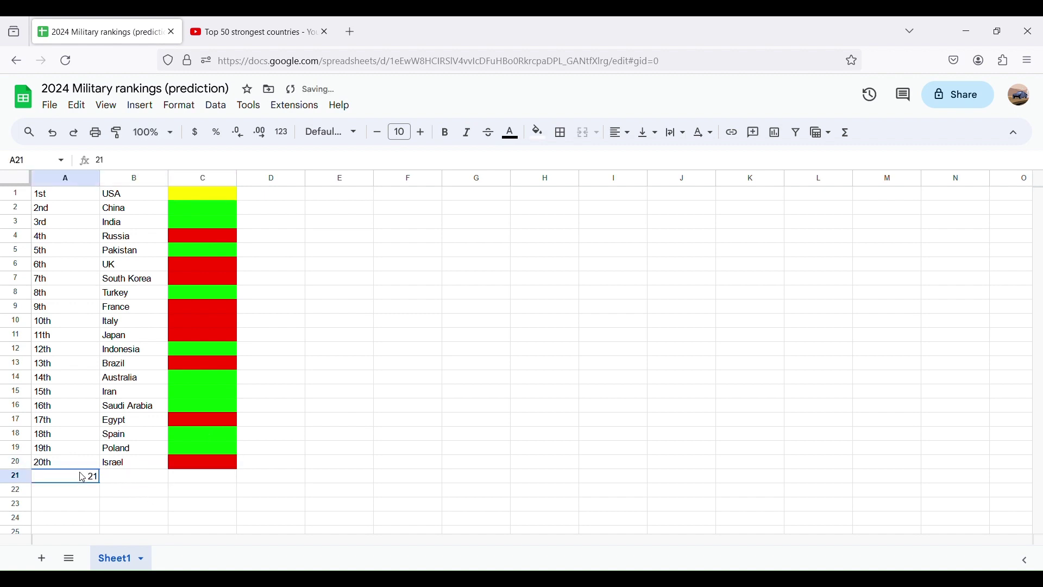
pyautogui.doubleClick(82, 477)
pyautogui.write('th')
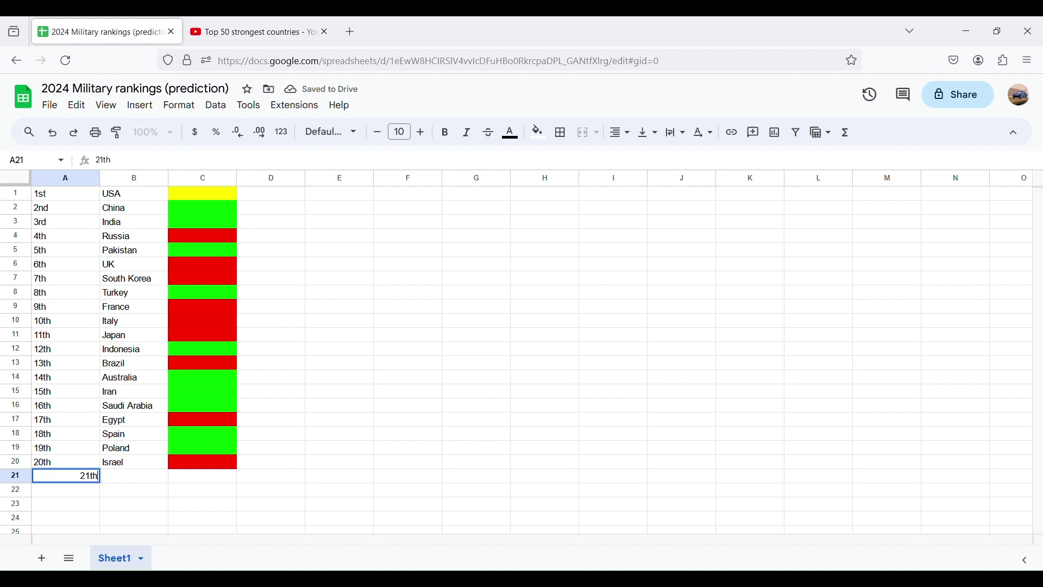
# Correct the rank in A21 to 21st and enter Vietnam beside it in B21
pyautogui.click(118, 483)
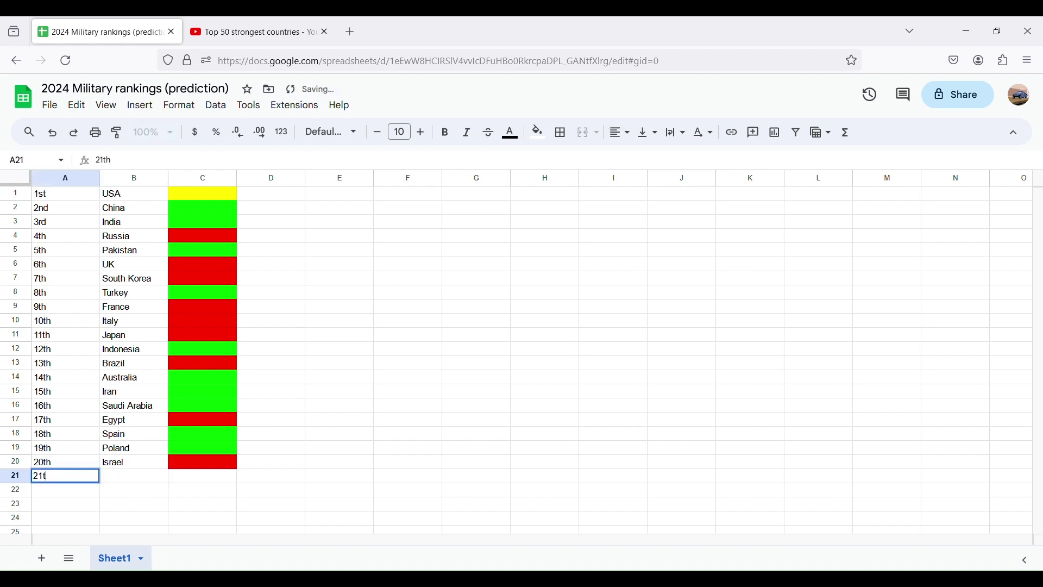
pyautogui.write('st')
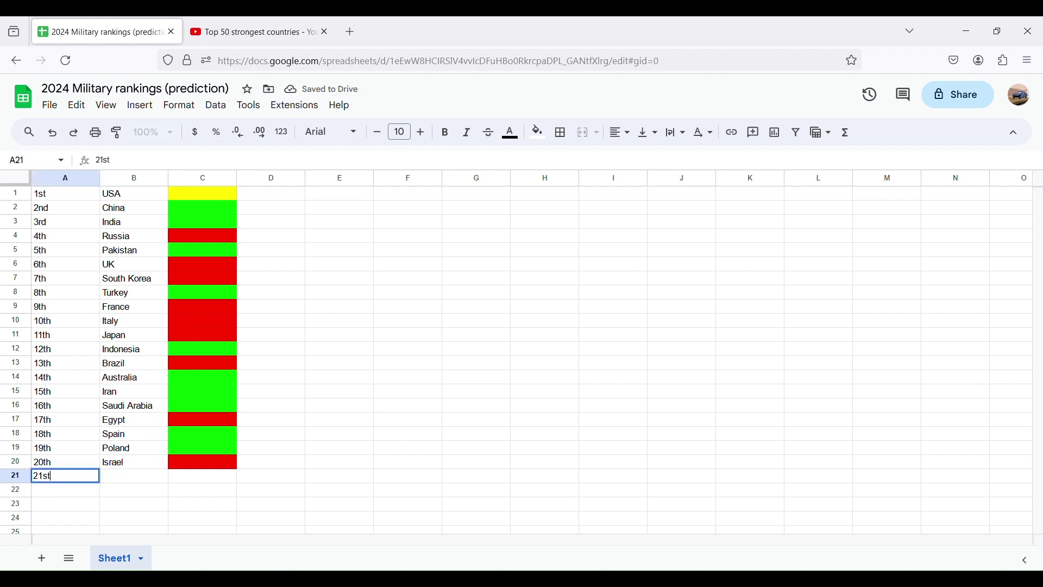
pyautogui.doubleClick(128, 477)
pyautogui.write('B')
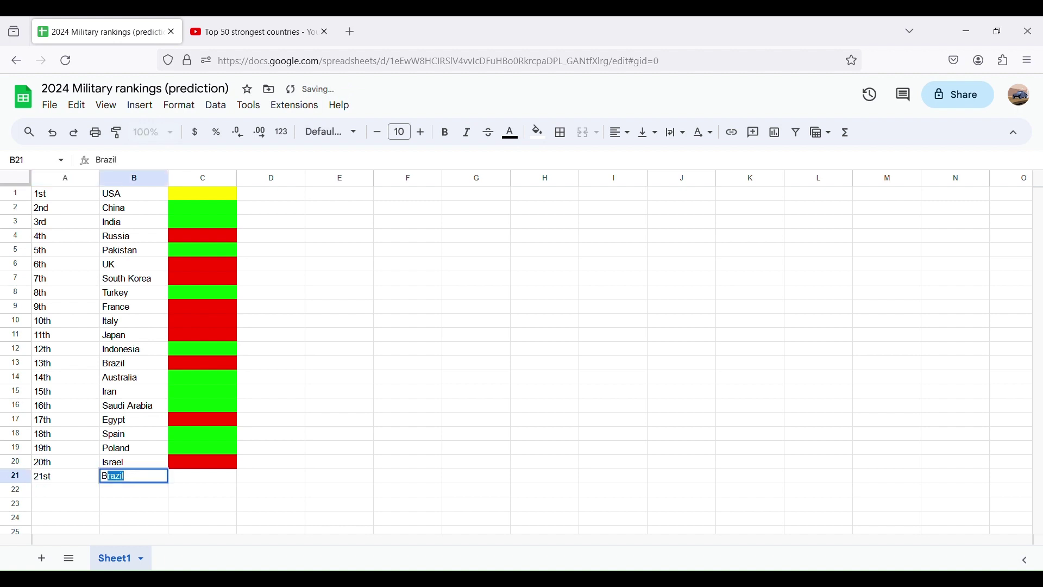
pyautogui.write('Vietnam')
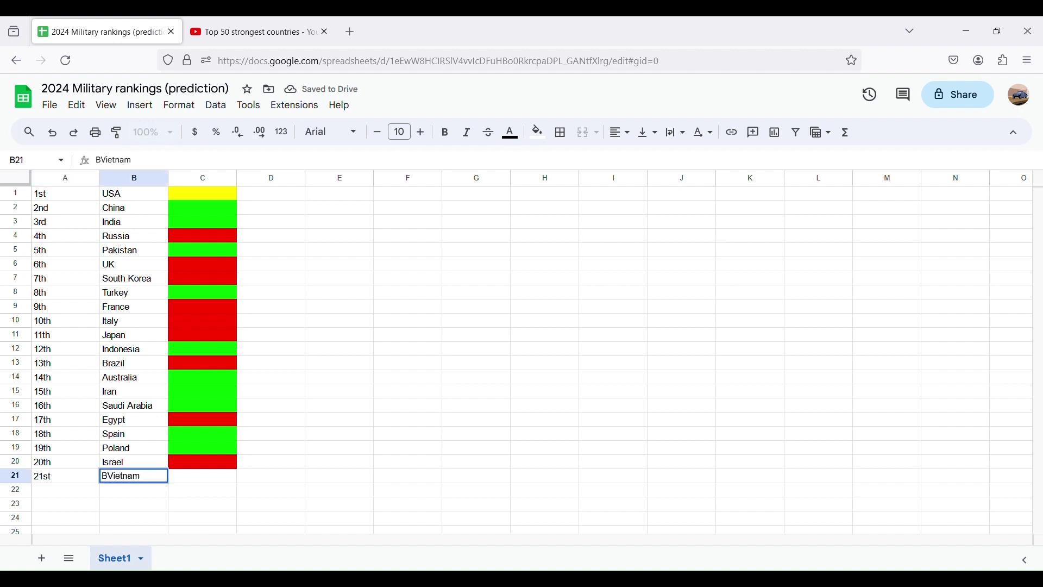
pyautogui.press('BackSpace')
pyautogui.press('BackSpace')
pyautogui.press('BackSpace')
pyautogui.press('BackSpace')
pyautogui.press('BackSpace')
pyautogui.press('BackSpace')
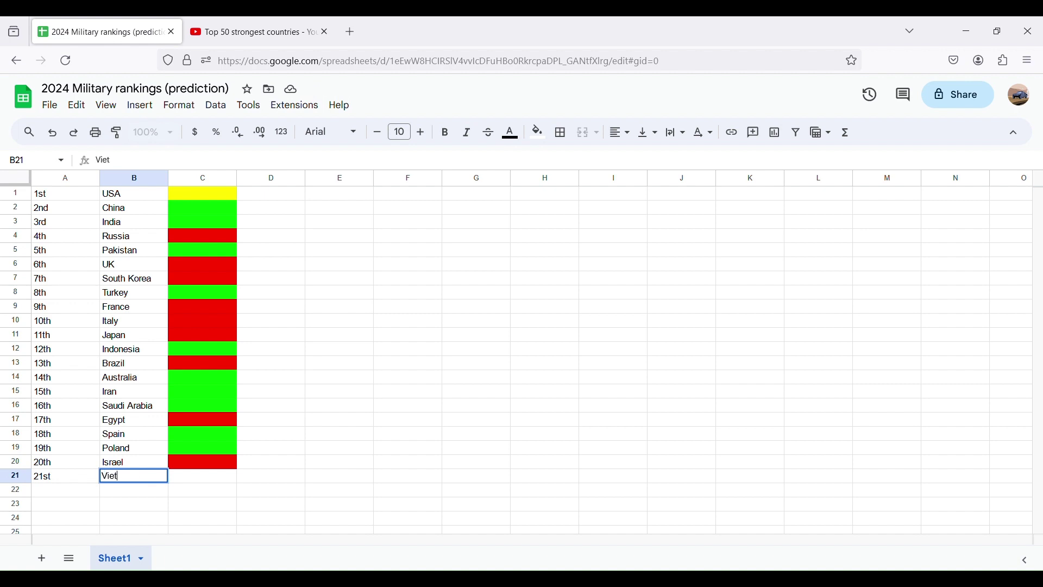
pyautogui.write('Vietnam')
# Fill C21, beside Vietnam, with red
pyautogui.click(188, 466)
pyautogui.click(211, 477)
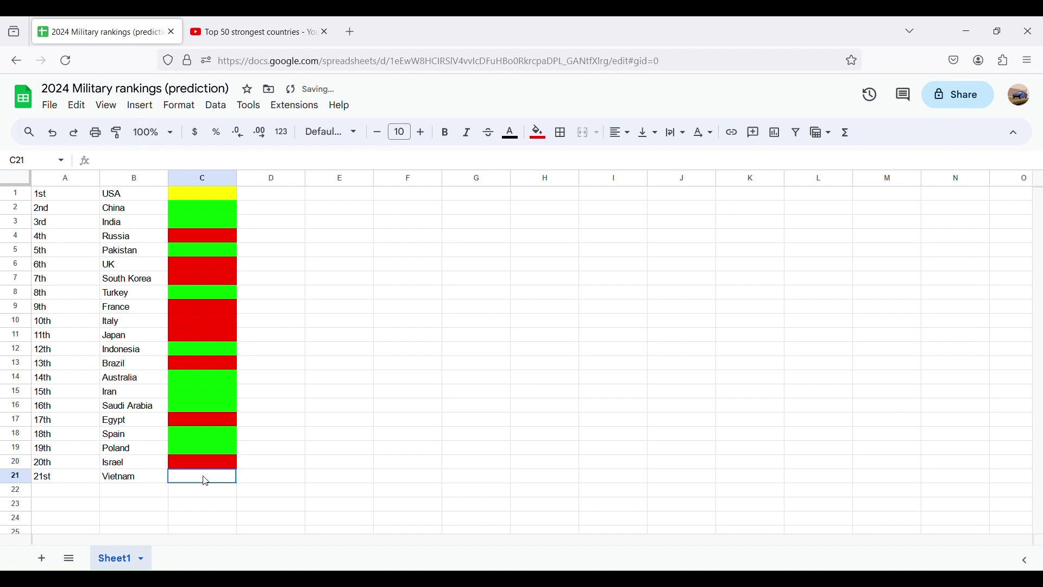
pyautogui.click(540, 132)
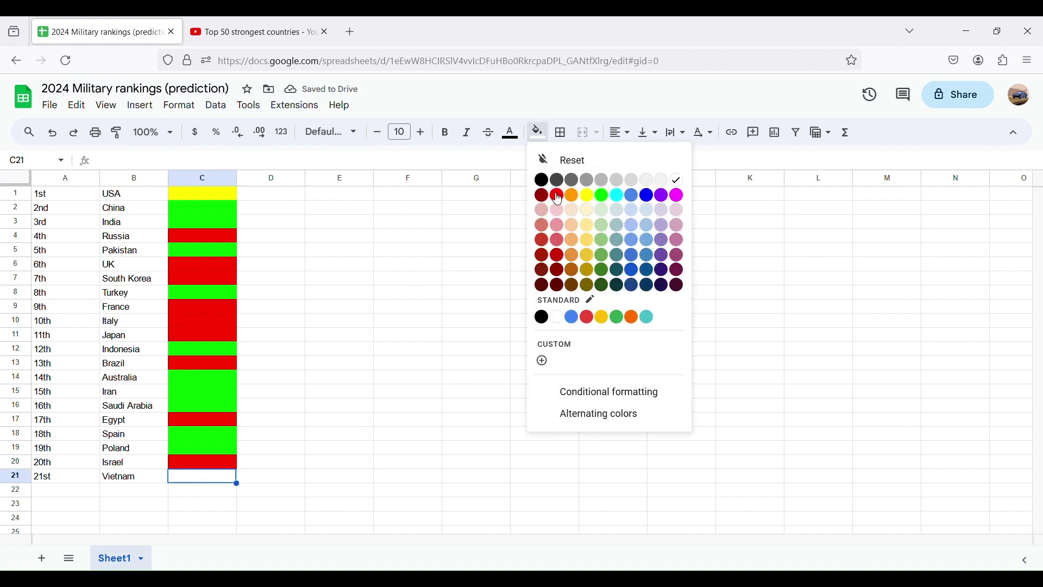
pyautogui.click(557, 195)
# Enter the rank 22nd in A22, below the 21st row
pyautogui.click(49, 495)
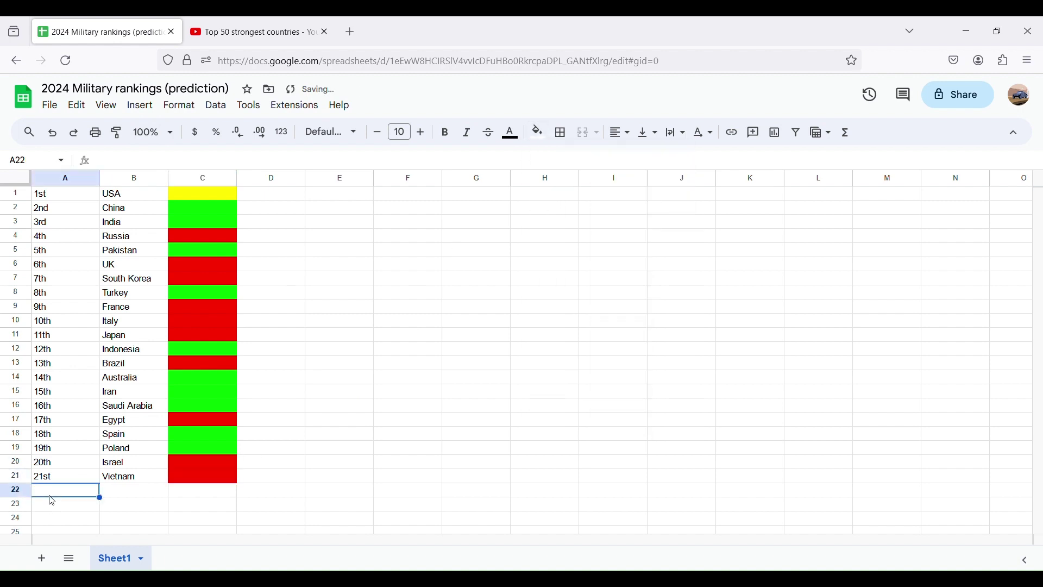
pyautogui.write('22nd')
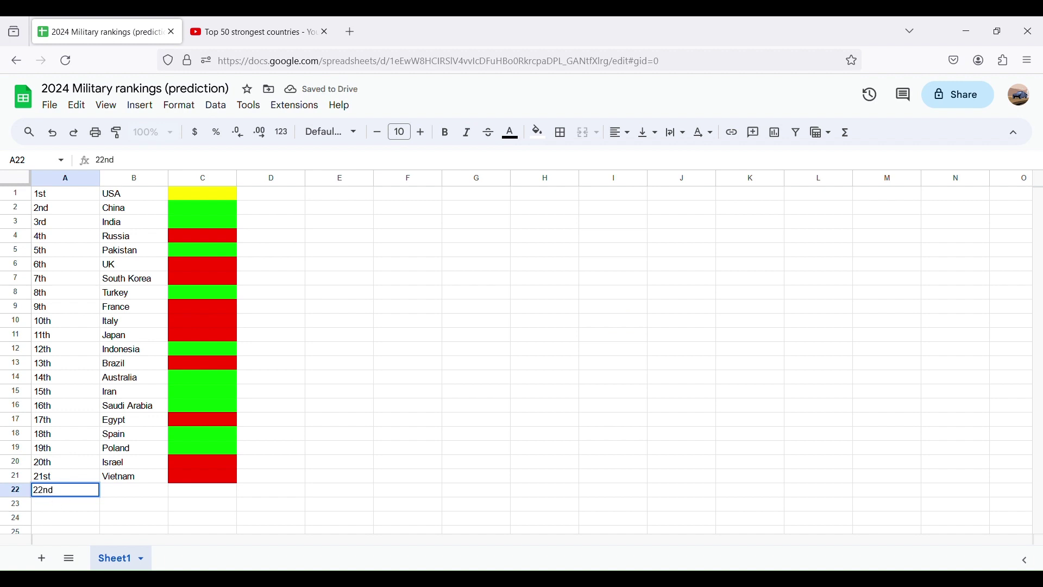
pyautogui.click(137, 462)
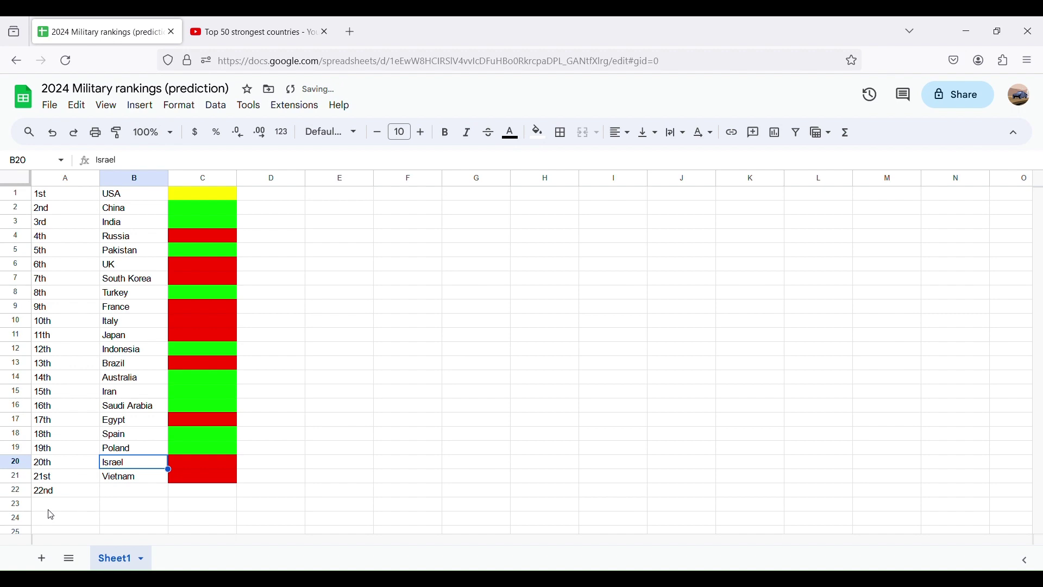
# Switch to the YouTube ranking video and rewind from its 22nd-place entry to 25th place to check the countries
pyautogui.click(239, 27)
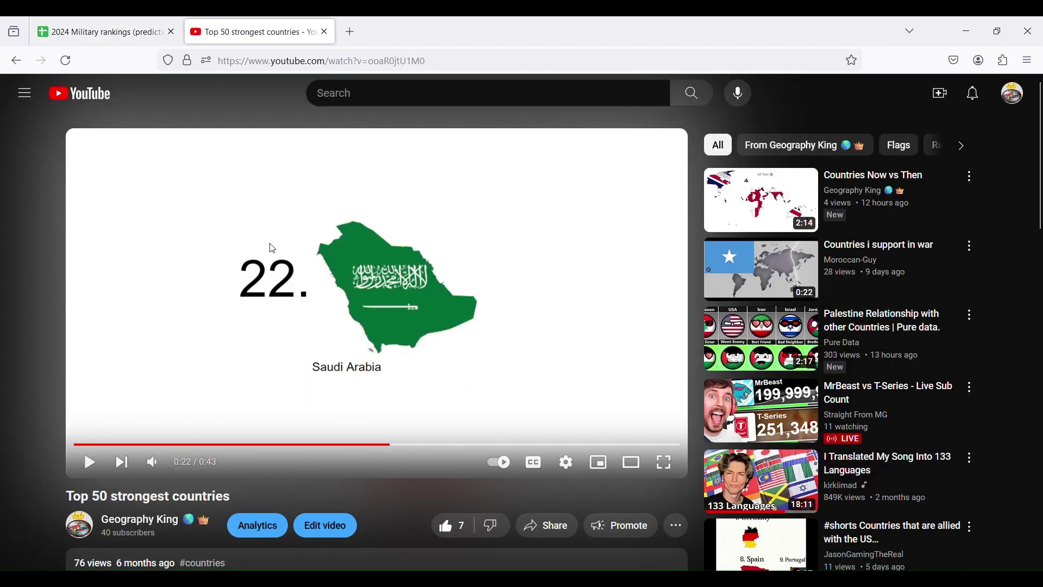
pyautogui.click(81, 21)
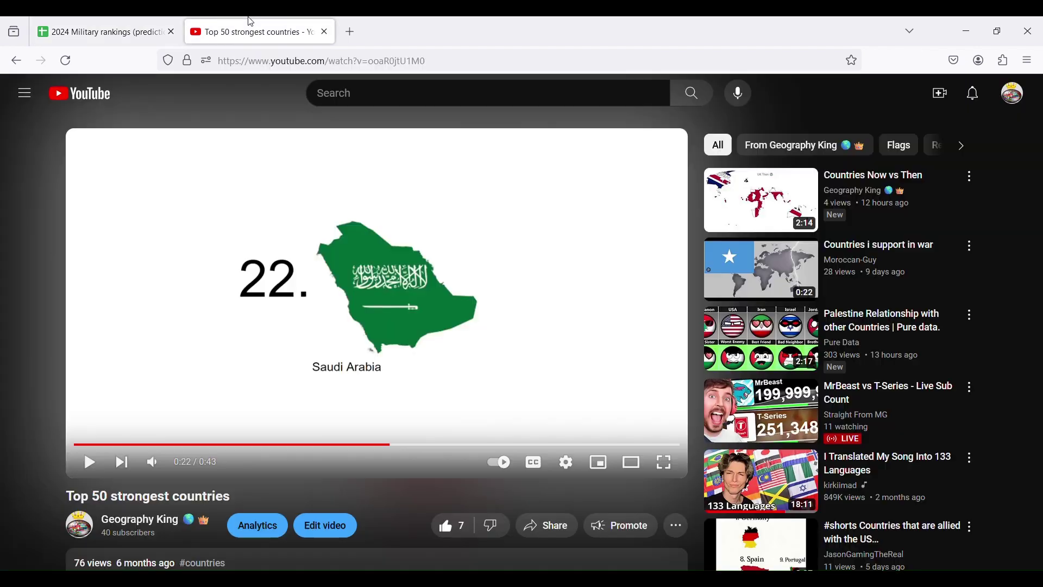
pyautogui.click(251, 25)
pyautogui.moveTo(389, 445); pyautogui.dragTo(375, 452)
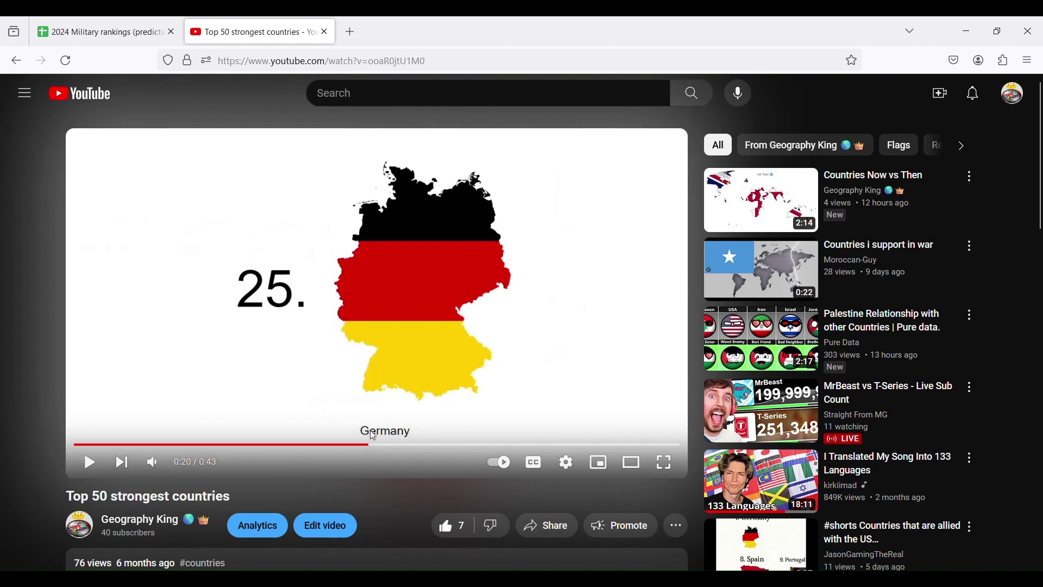
pyautogui.click(93, 19)
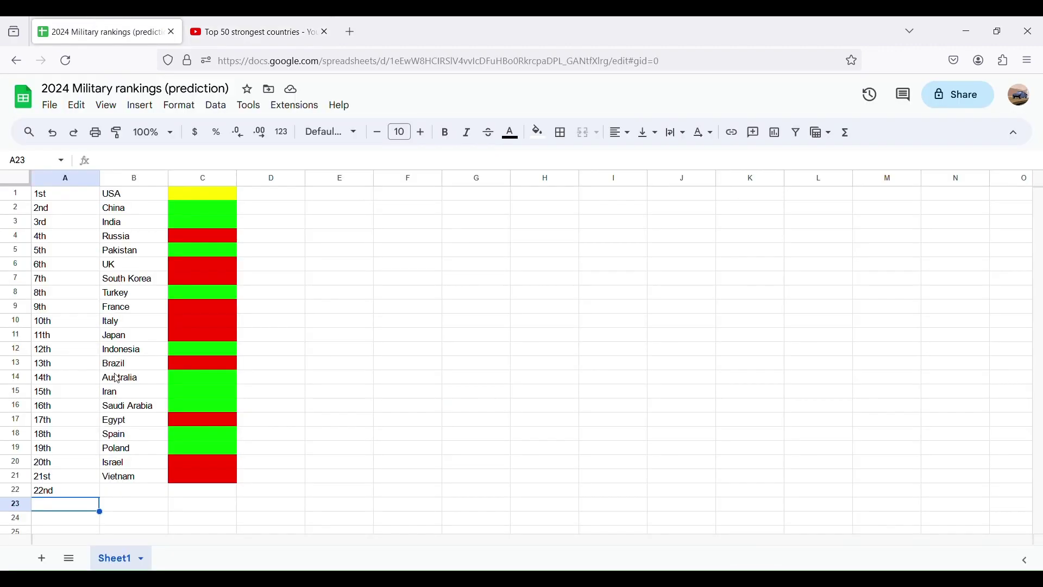
# Back in the spreadsheet, clear Israel from B20 and enter the rank 23rd in A23
pyautogui.click(112, 465)
pyautogui.press('BackSpace')
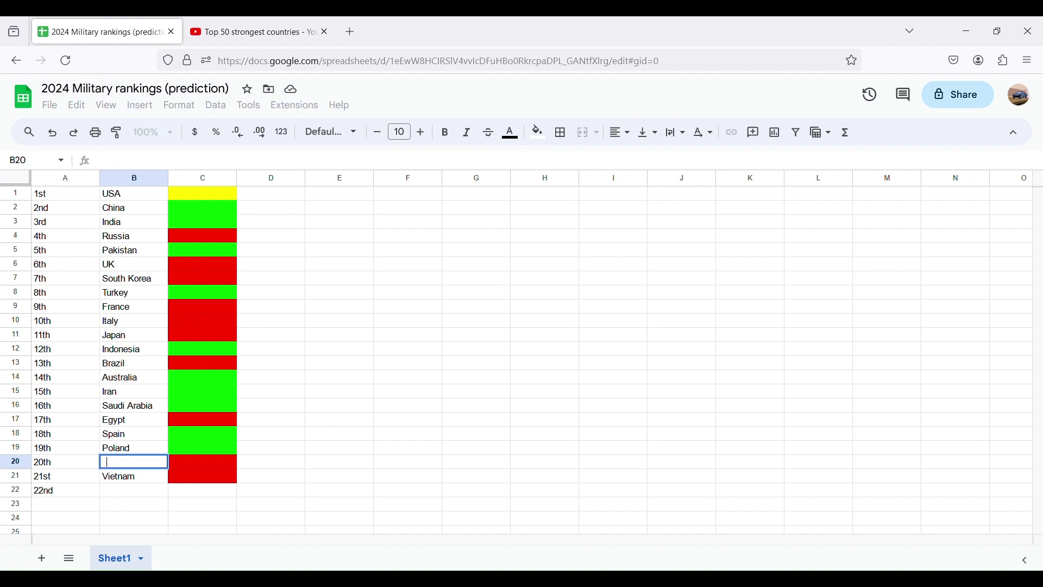
pyautogui.click(93, 509)
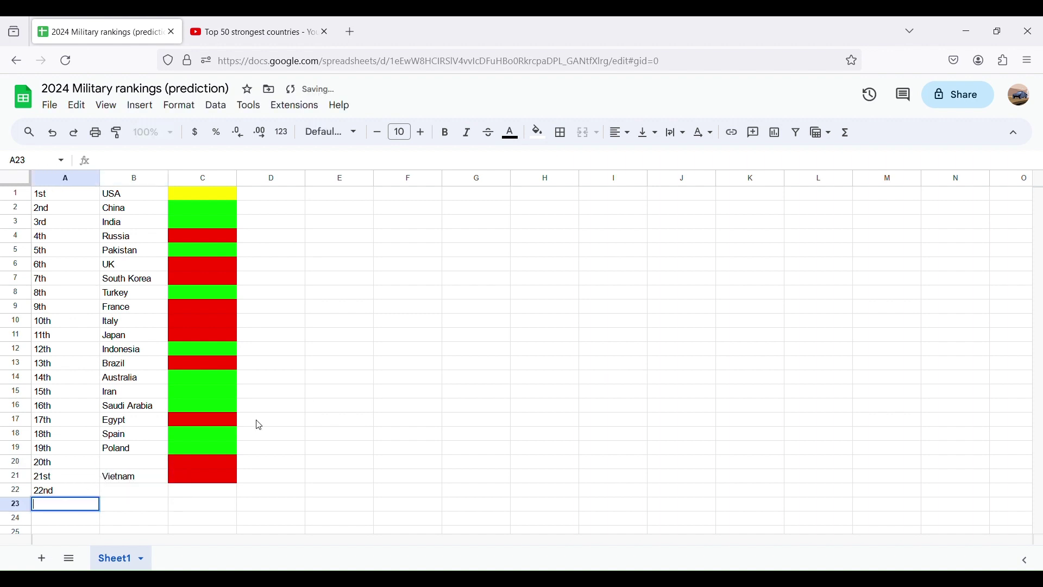
pyautogui.write('23rd')
# Enter Germany in B22 and fill C22 with green
pyautogui.doubleClick(112, 494)
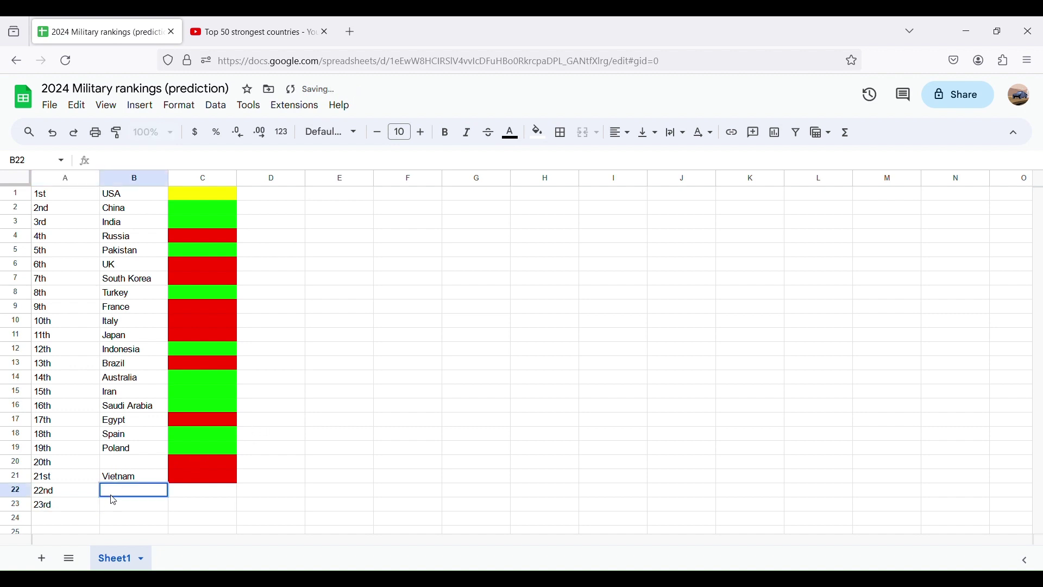
pyautogui.write('Germany')
pyautogui.press('Tab')
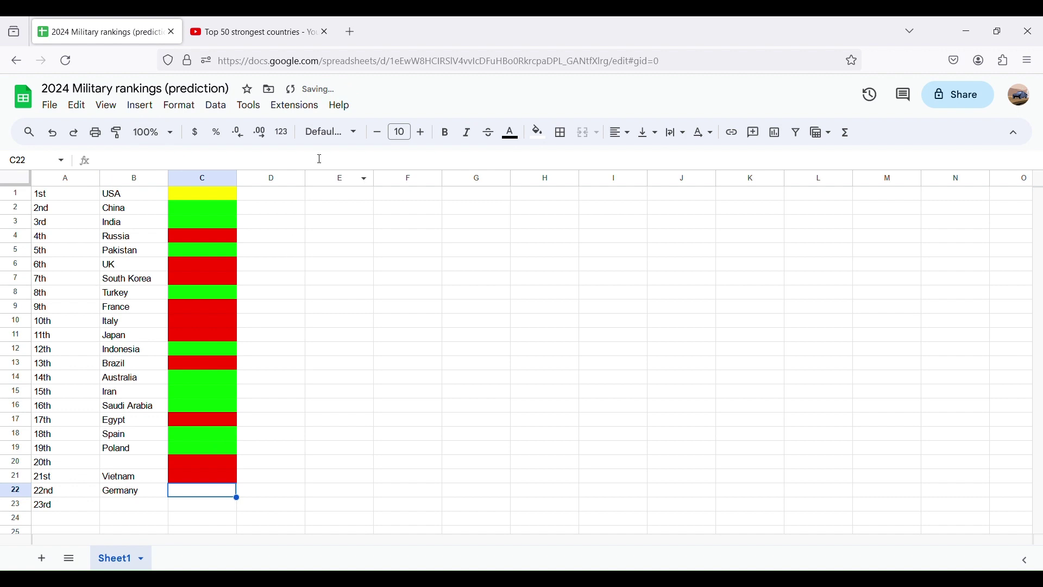
pyautogui.click(538, 132)
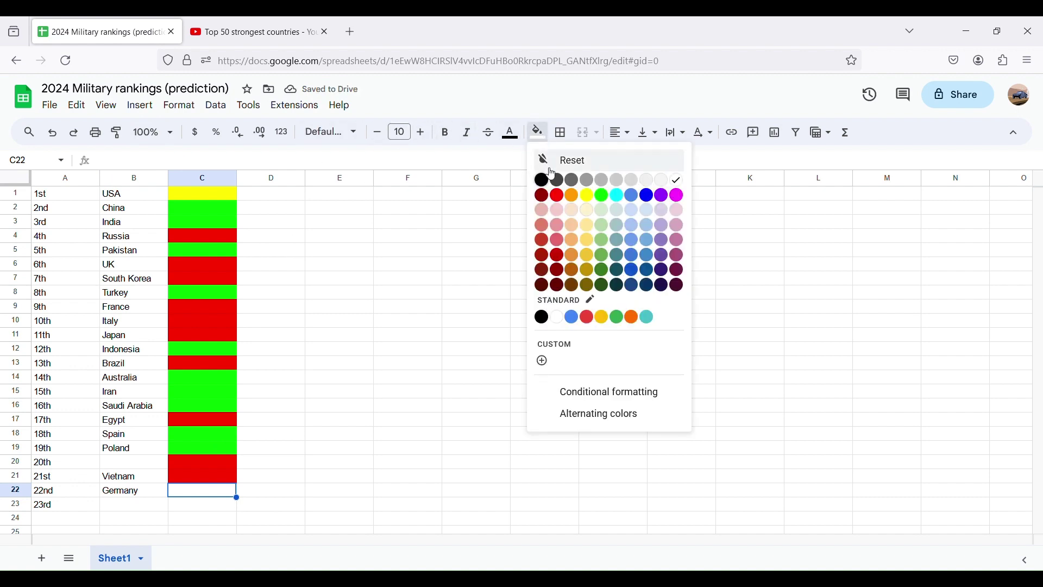
pyautogui.click(610, 201)
# Enter Thailand in B23 and fill C23 with green
pyautogui.doubleClick(125, 505)
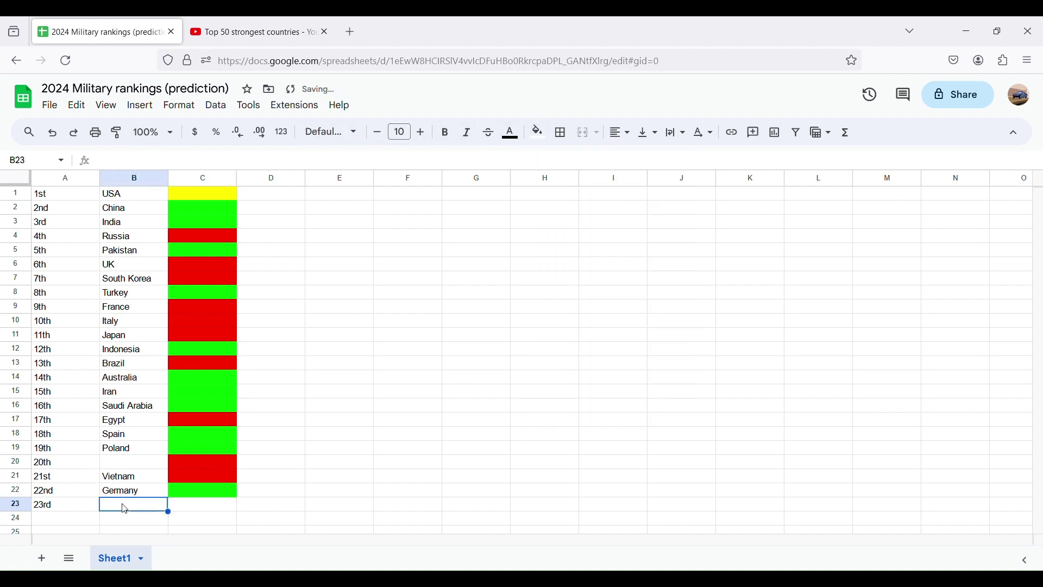
pyautogui.write('Th')
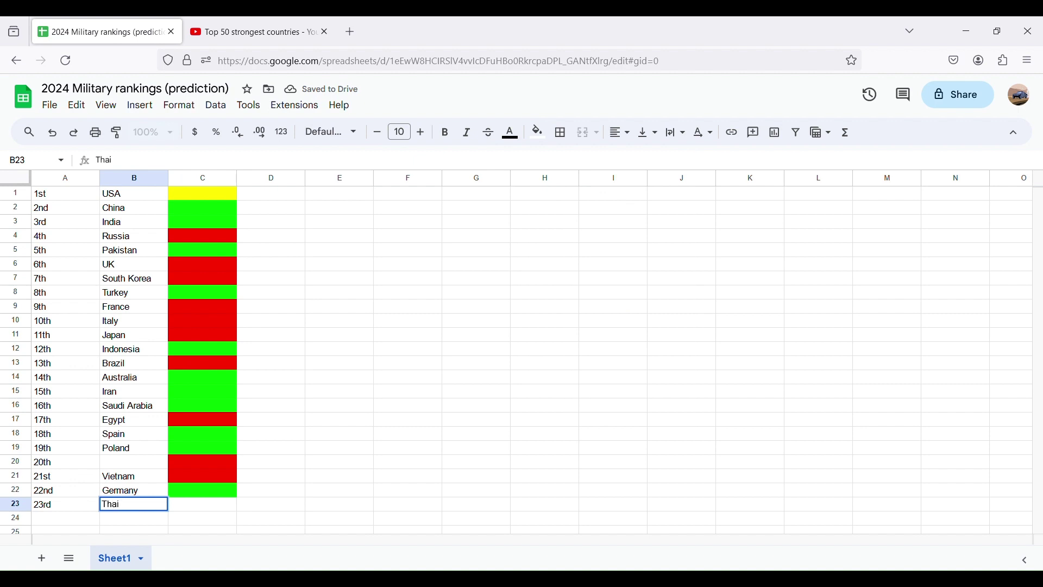
pyautogui.write('ai')
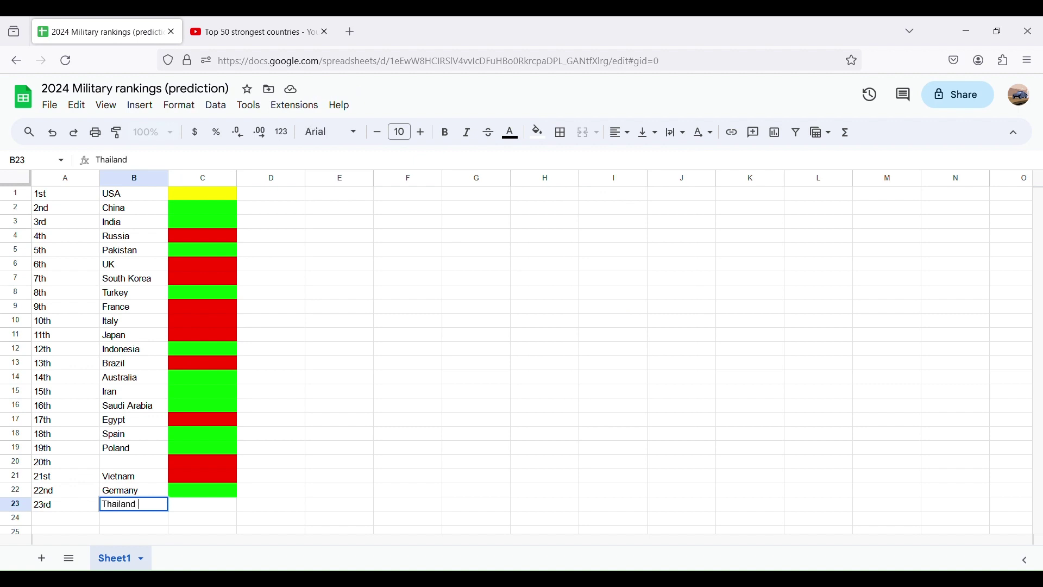
pyautogui.doubleClick(194, 509)
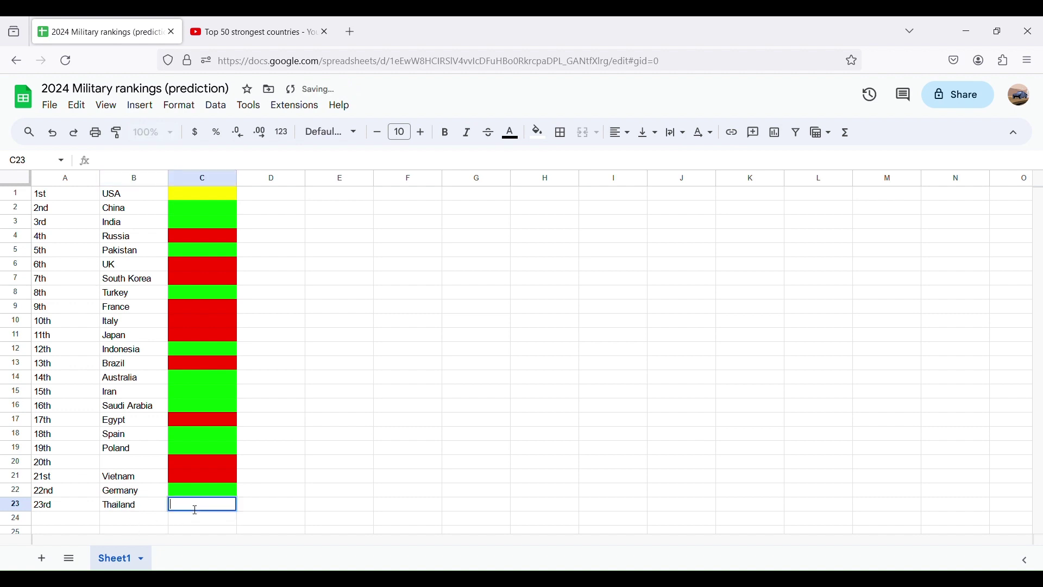
pyautogui.click(538, 133)
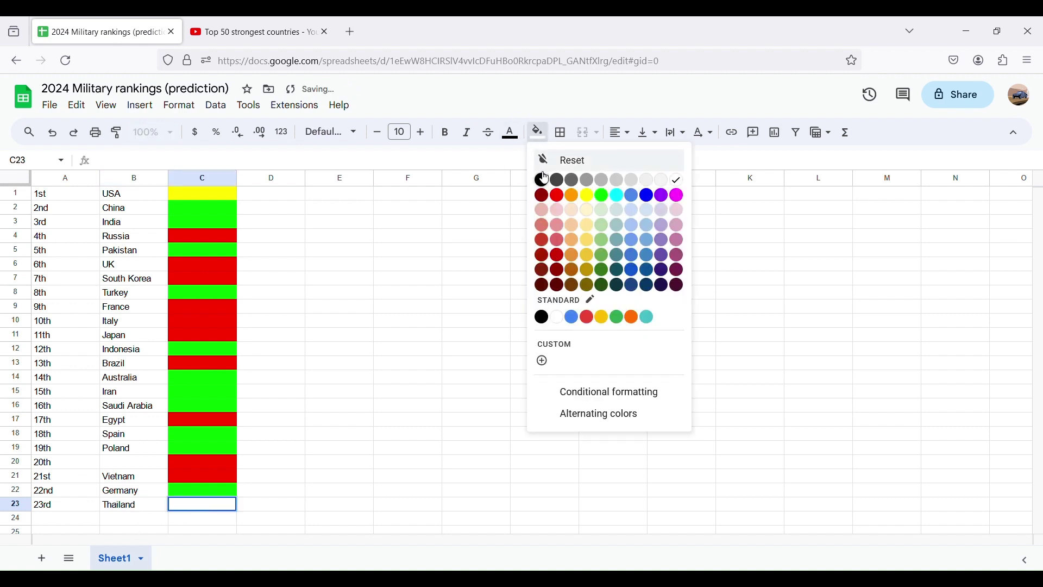
pyautogui.click(604, 196)
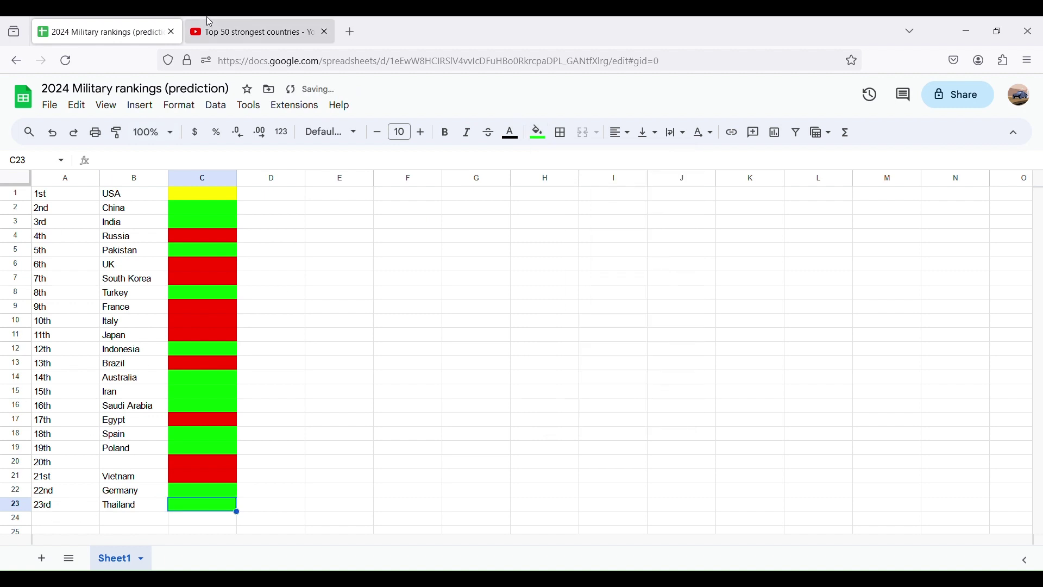
# Return to the YouTube ranking video and check which countries it places from 25th to 23rd
pyautogui.click(265, 22)
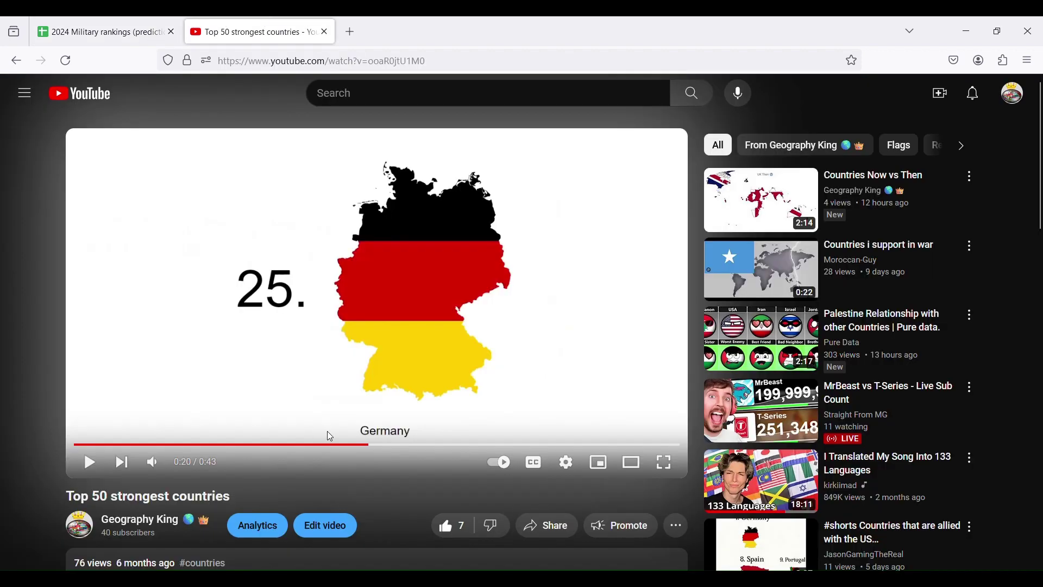
pyautogui.moveTo(364, 446)
pyautogui.mouseDown()
pyautogui.moveTo(350, 447)
pyautogui.moveTo(363, 446)
pyautogui.mouseUp()
pyautogui.click(402, 425)
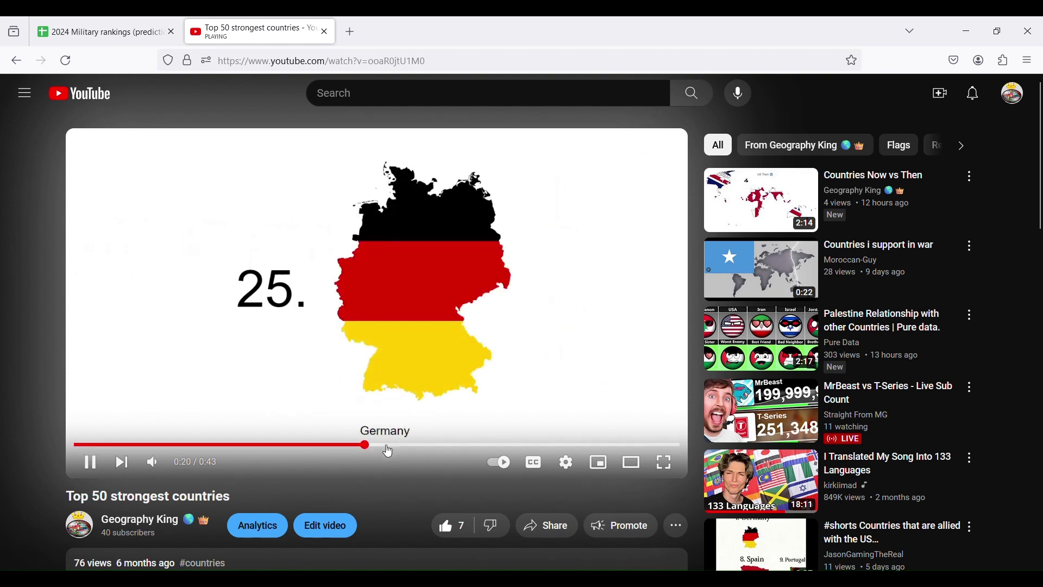
pyautogui.click(392, 376)
pyautogui.moveTo(366, 450)
pyautogui.mouseDown()
pyautogui.moveTo(337, 453)
pyautogui.moveTo(370, 449)
pyautogui.mouseUp()
pyautogui.click(97, 32)
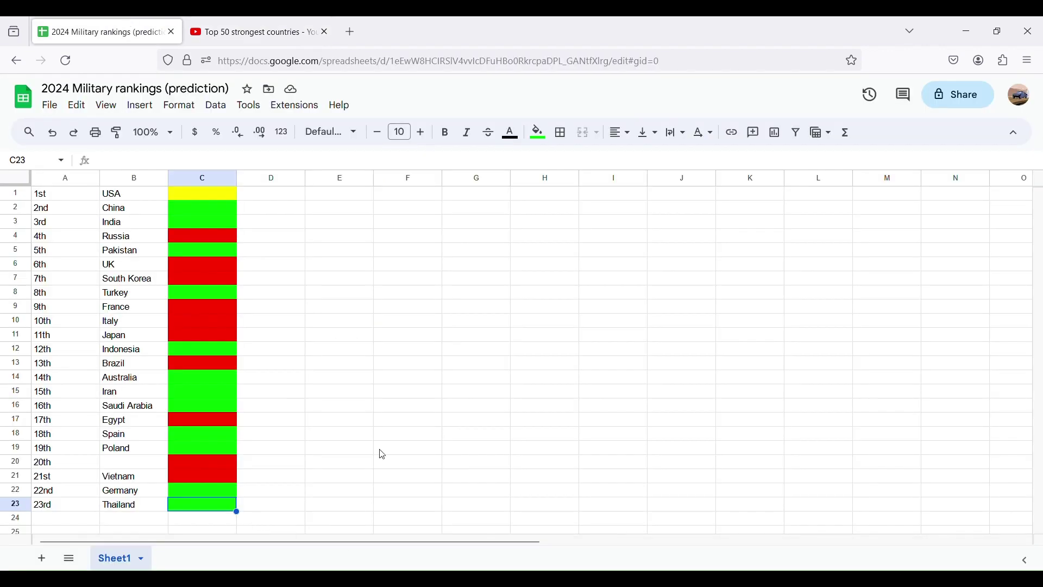
# Recheck the video's 23rd-place country, and in the spreadsheet enter 24th in A24 and Tawian in B24
pyautogui.click(51, 519)
pyautogui.click(228, 30)
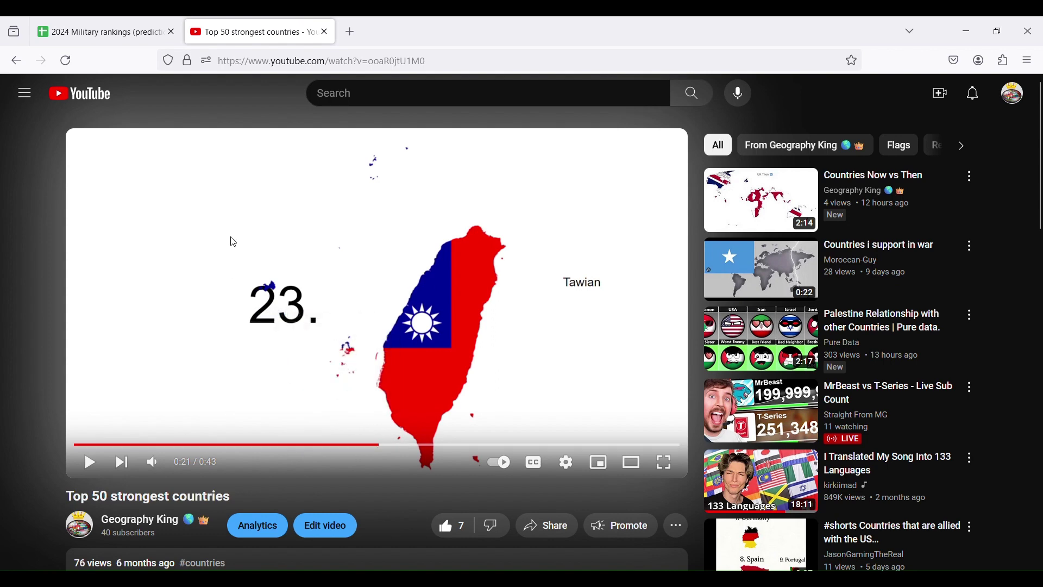
pyautogui.click(122, 22)
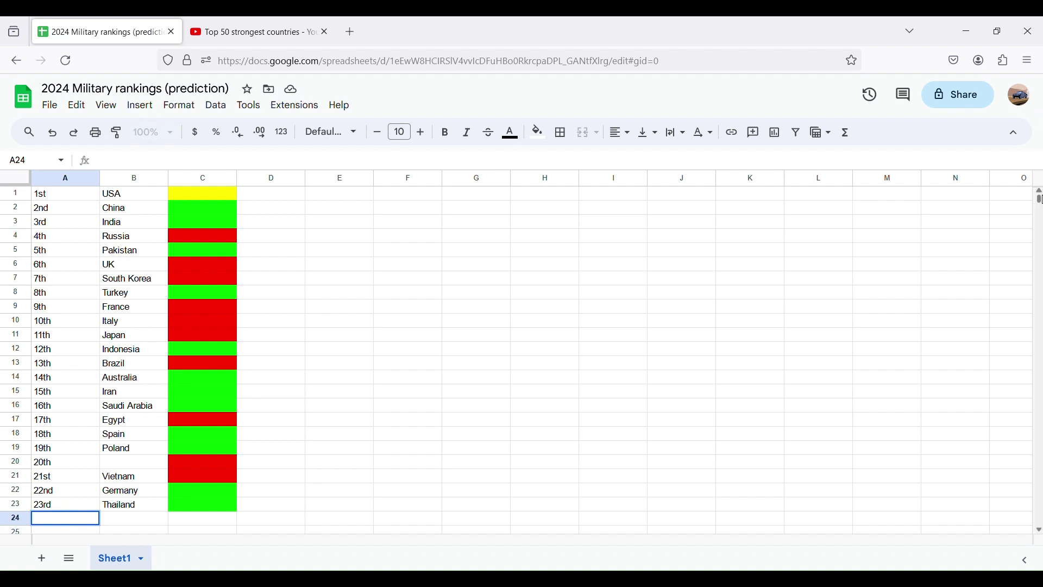
pyautogui.scroll(-2, 1039, 204)
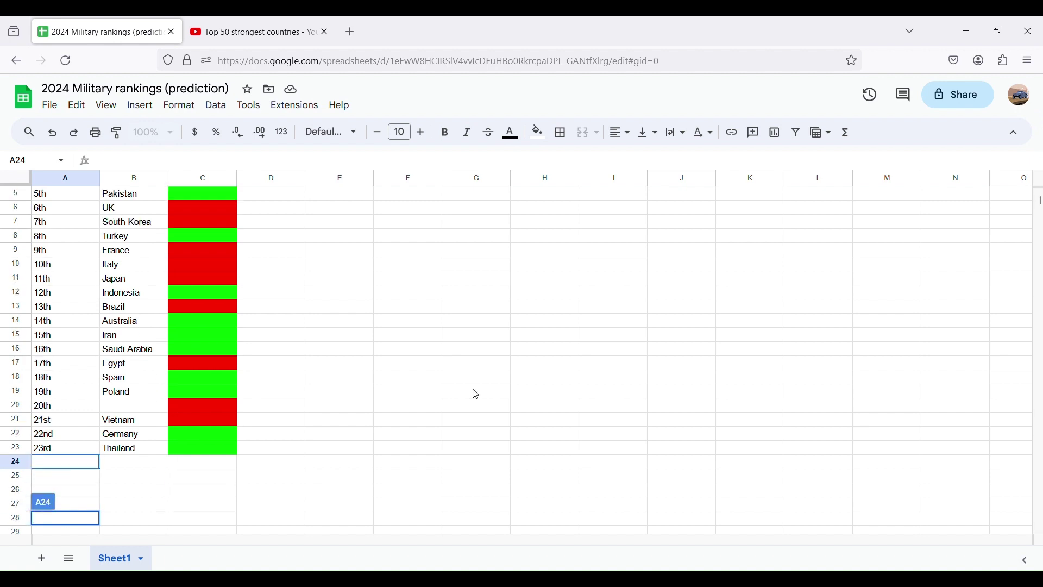
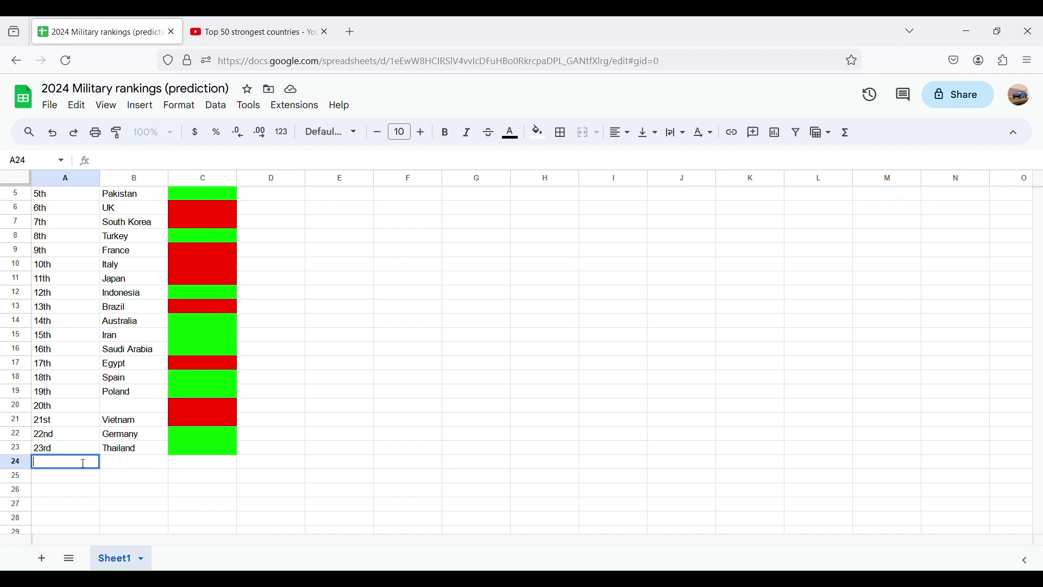
pyautogui.click(252, 31)
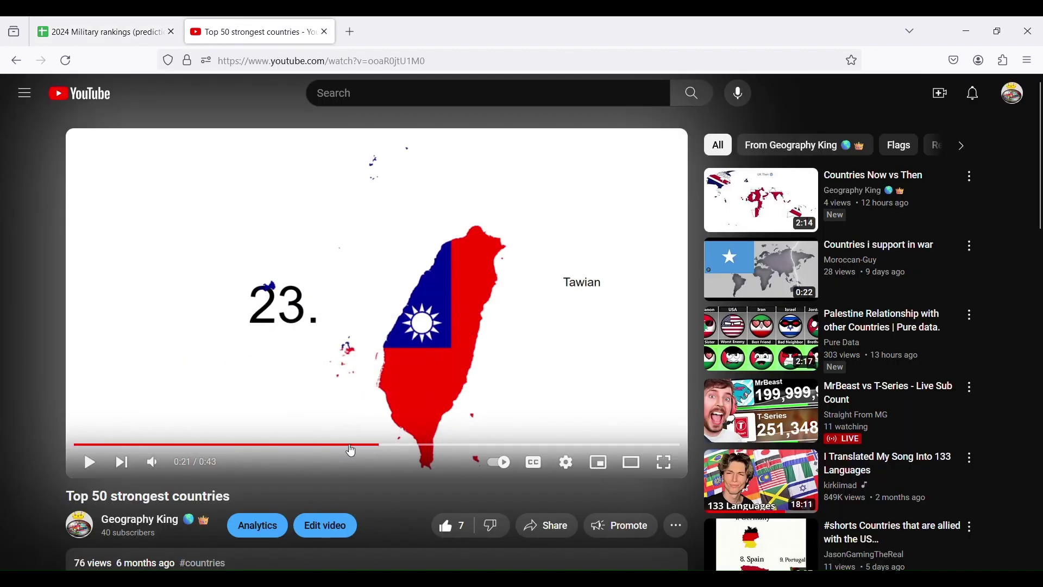
pyautogui.click(97, 27)
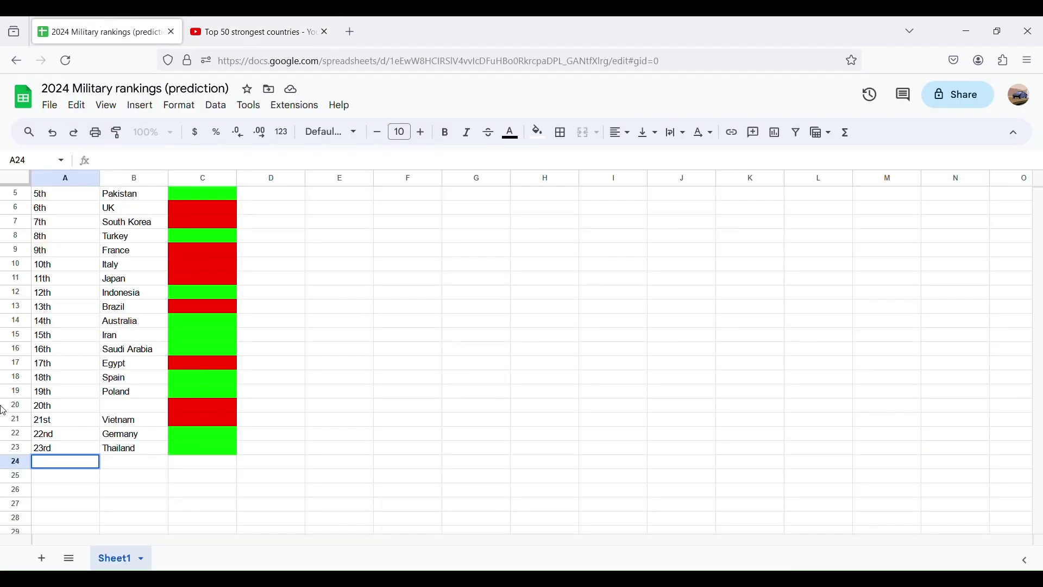
pyautogui.click(128, 463)
pyautogui.write('Tawian')
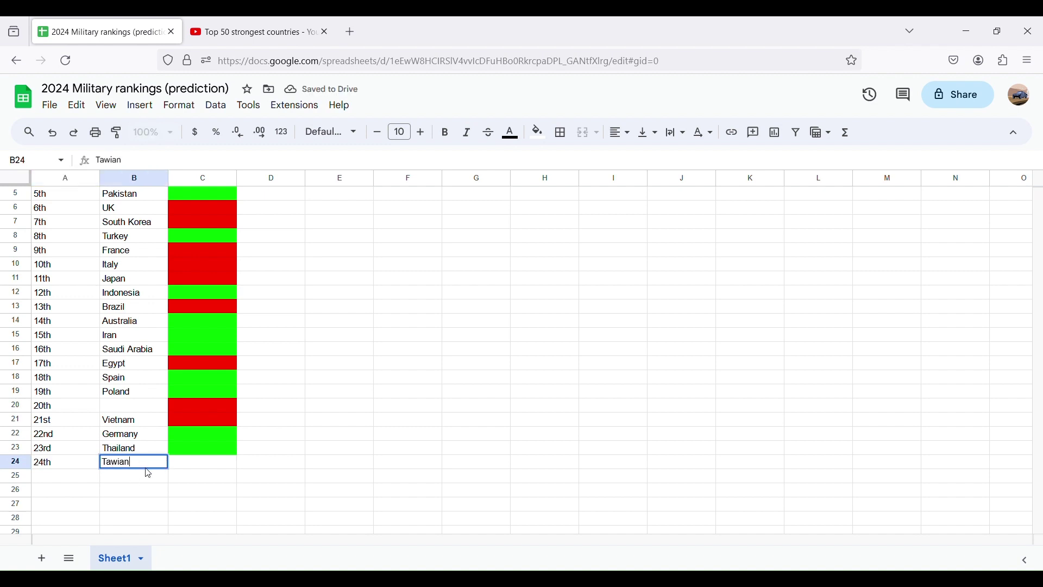
# Correct the entry in B24 to Taiwan and fill C24 with green
pyautogui.write('iwan')
pyautogui.click(196, 461)
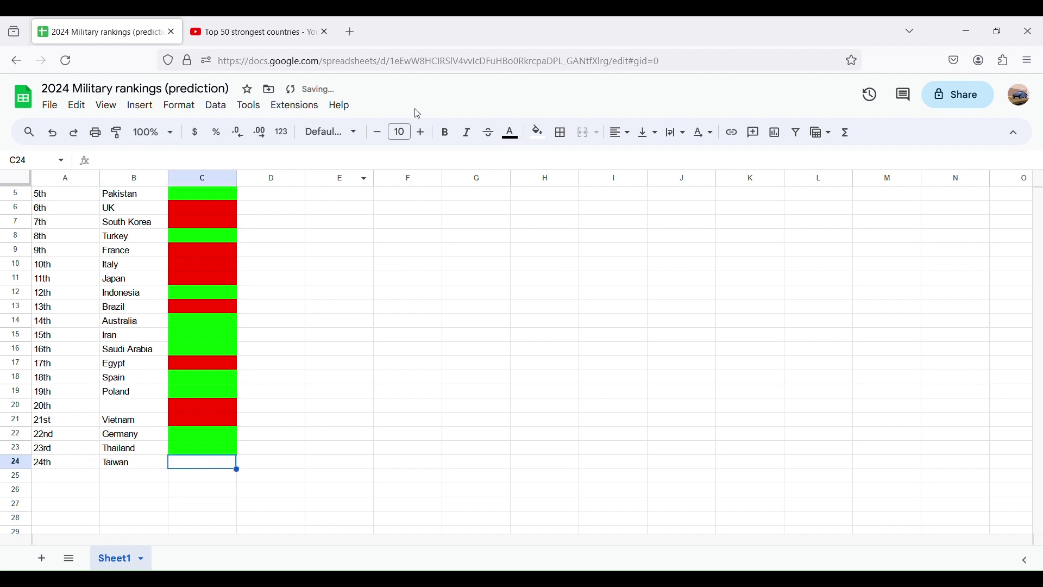
pyautogui.click(538, 133)
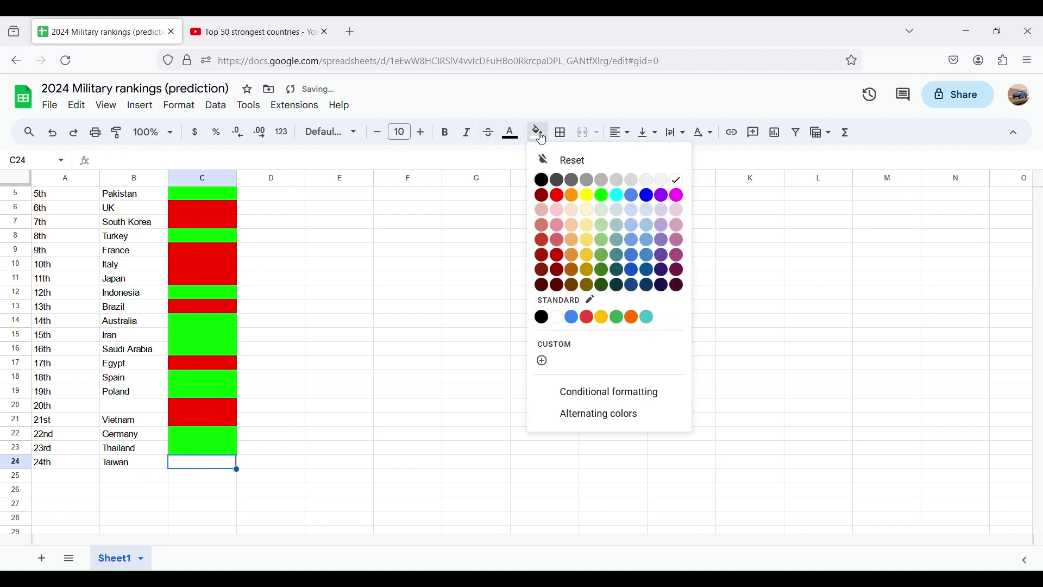
pyautogui.click(603, 197)
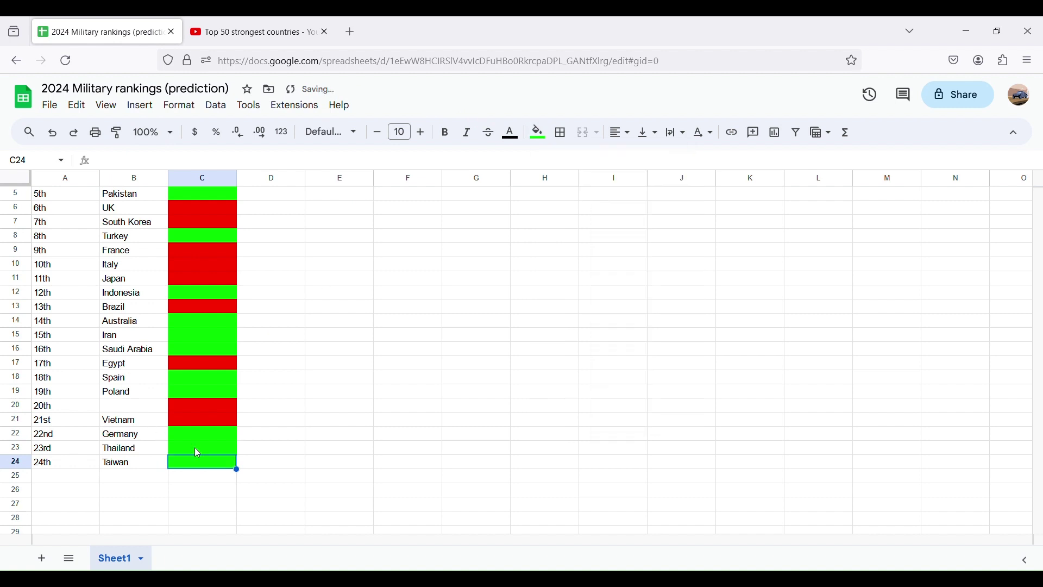
# Add the next rank label, 25th, in A25
pyautogui.doubleClick(116, 480)
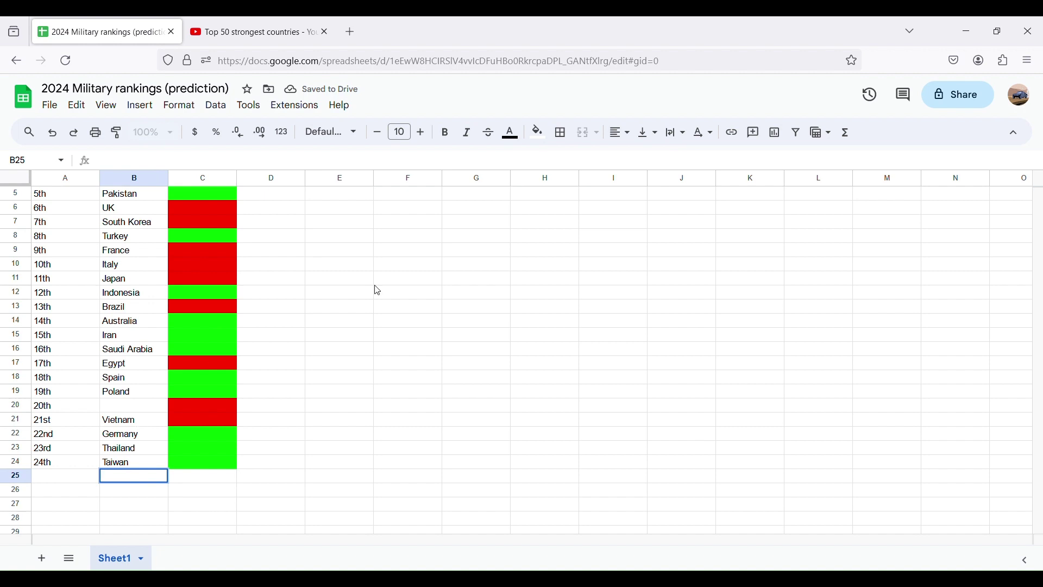
pyautogui.click(75, 469)
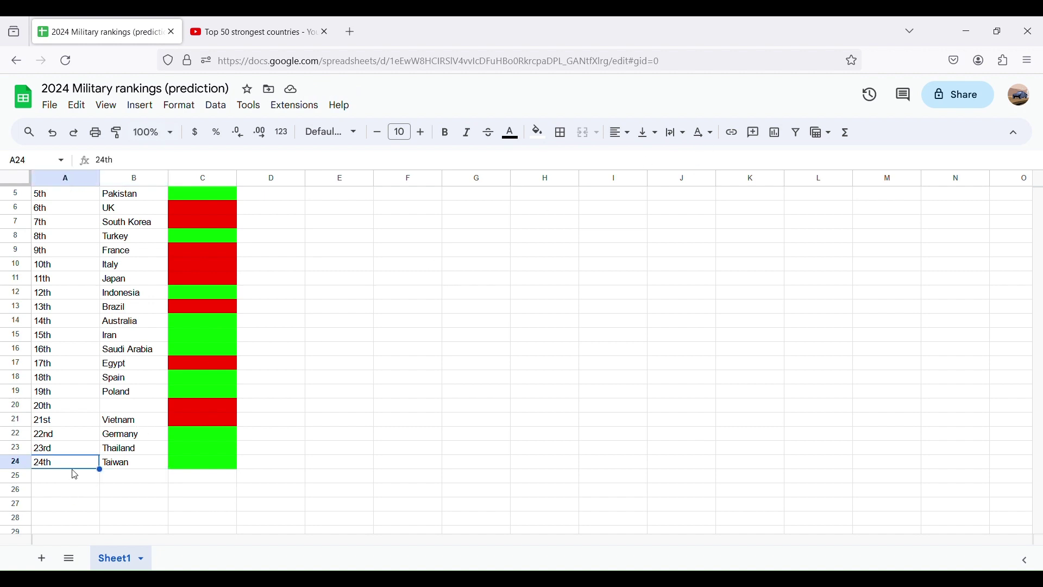
pyautogui.doubleClick(71, 480)
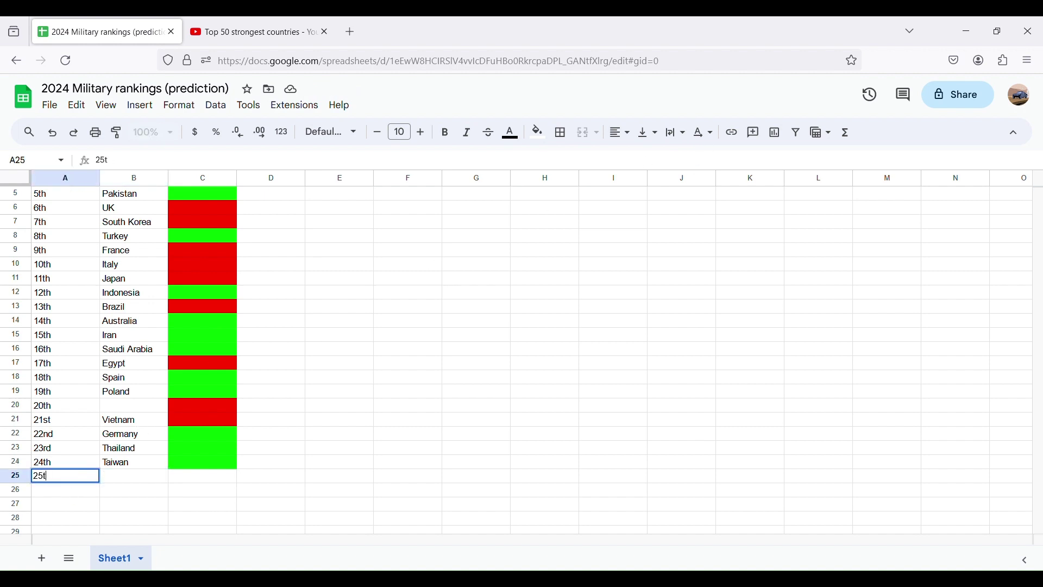
# Return to the YouTube ranking video and check which countries it places from 27th to 24th
pyautogui.click(283, 25)
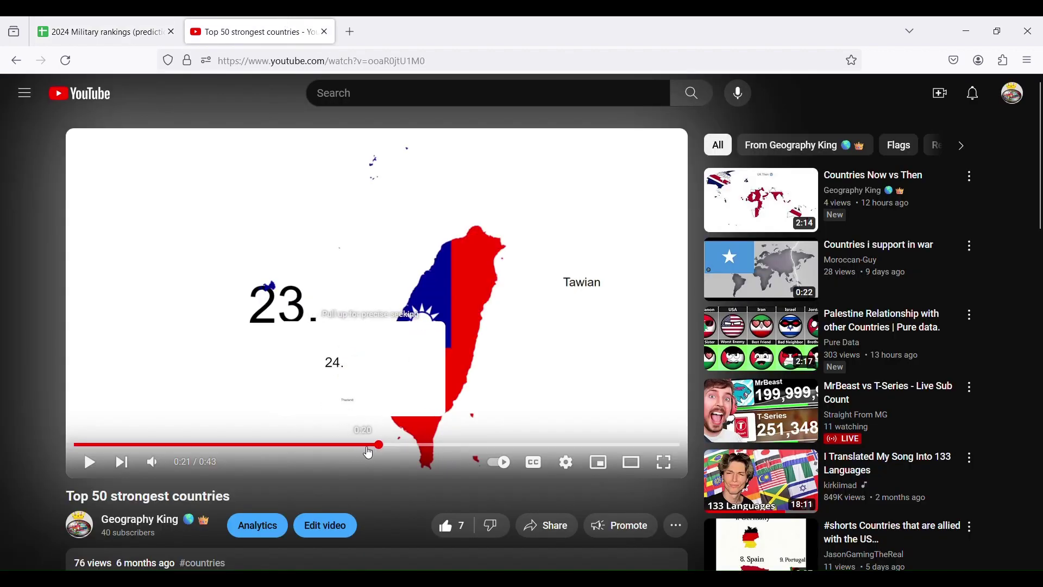
pyautogui.moveTo(363, 453); pyautogui.dragTo(359, 382)
pyautogui.click(359, 381)
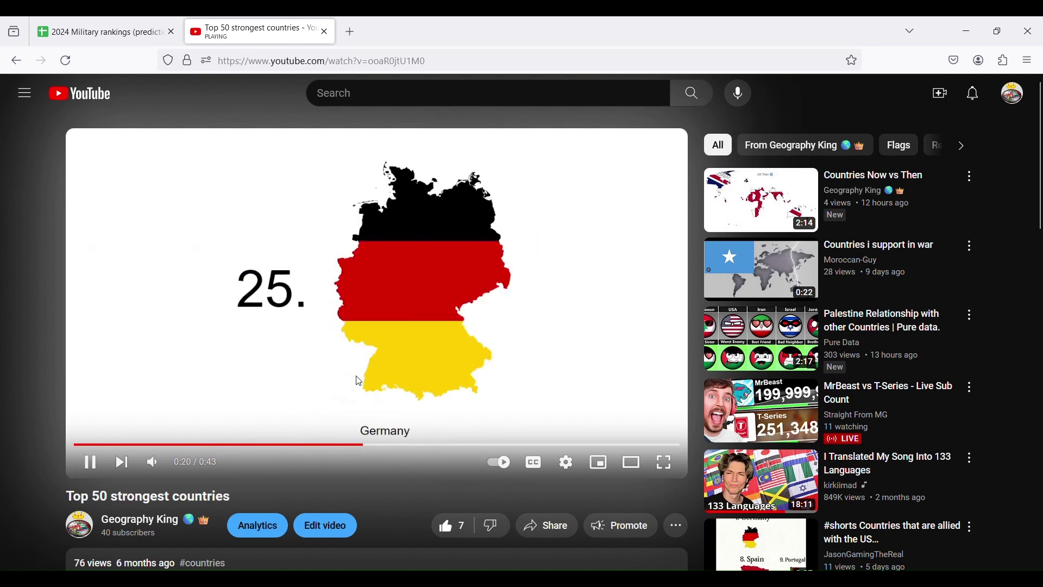
pyautogui.click(360, 381)
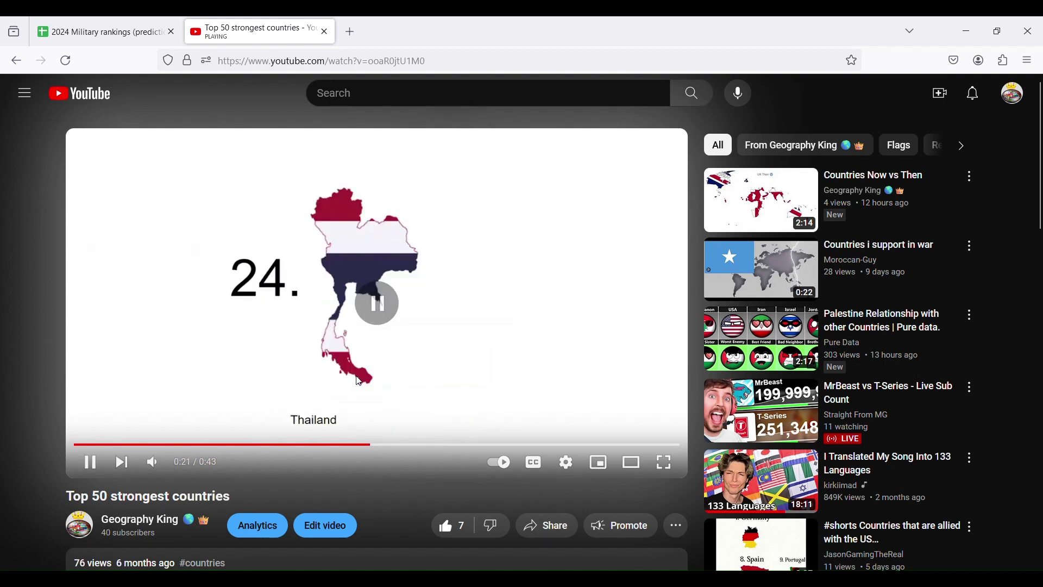
pyautogui.click(317, 447)
pyautogui.click(360, 324)
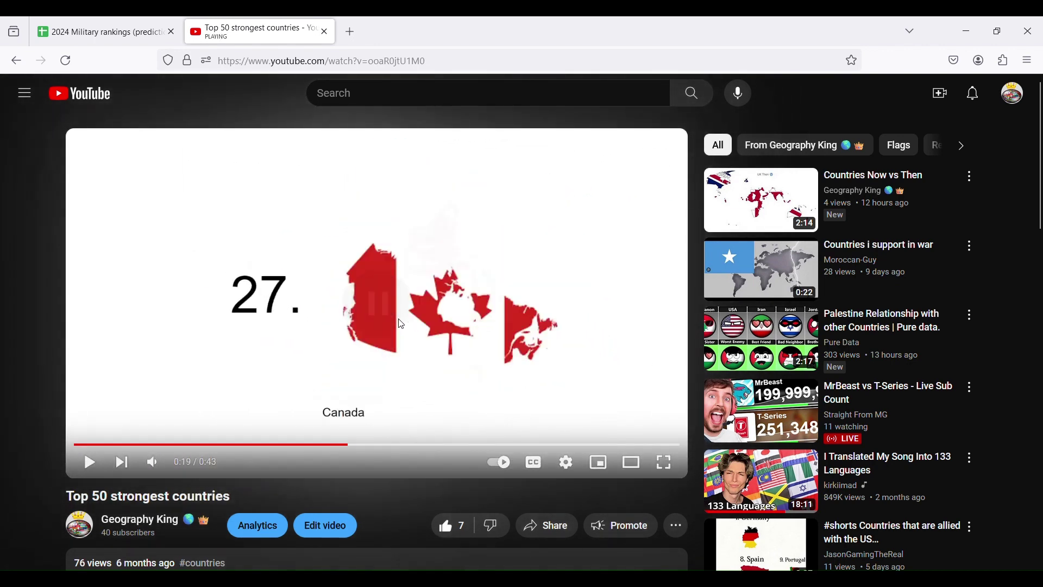
# Go back to the spreadsheet, change B24 to Canada and open B25 for entry
pyautogui.hotkey('ctrl', 'Tab')
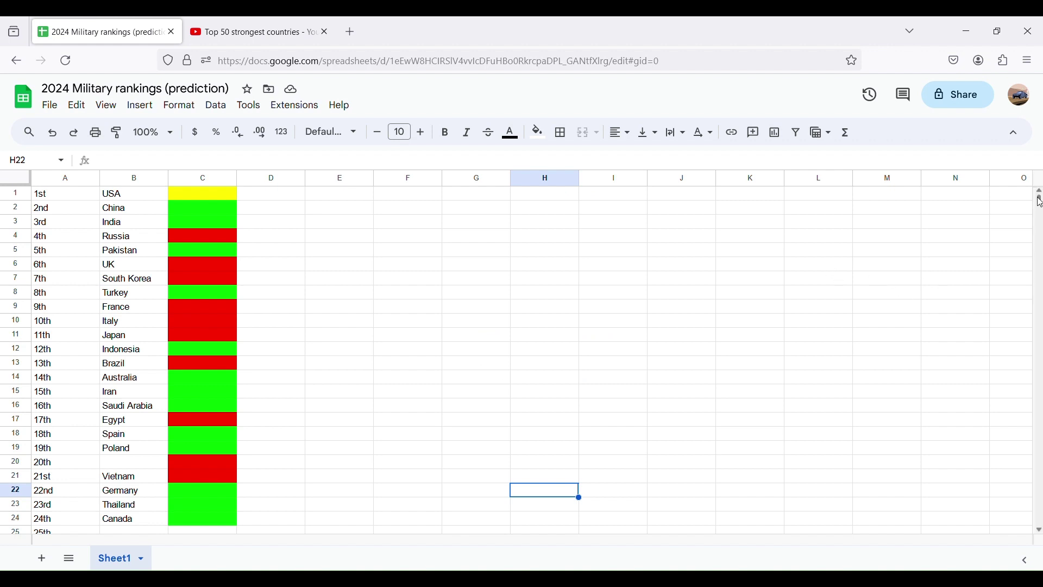
pyautogui.moveTo(1040, 202); pyautogui.dragTo(1040, 208)
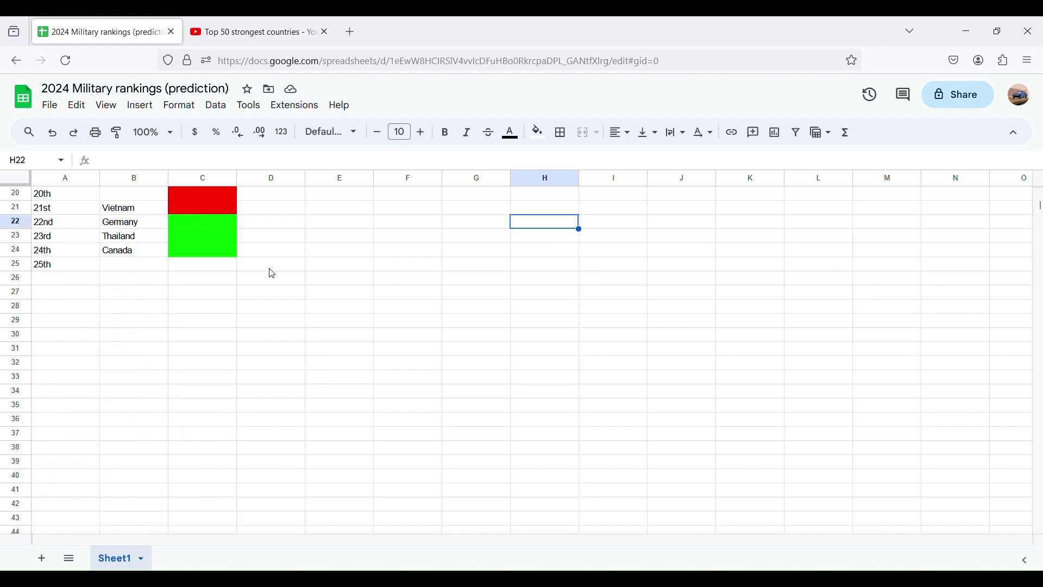
pyautogui.click(139, 268)
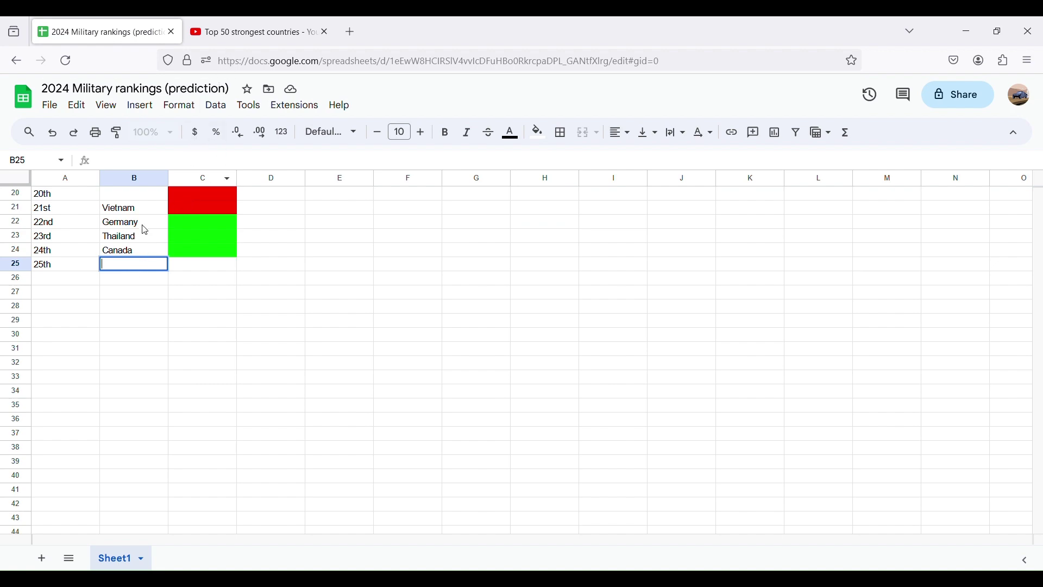
# Compare the YouTube video's countries from 31st to 26th with those already listed in the spreadsheet
pyautogui.click(236, 20)
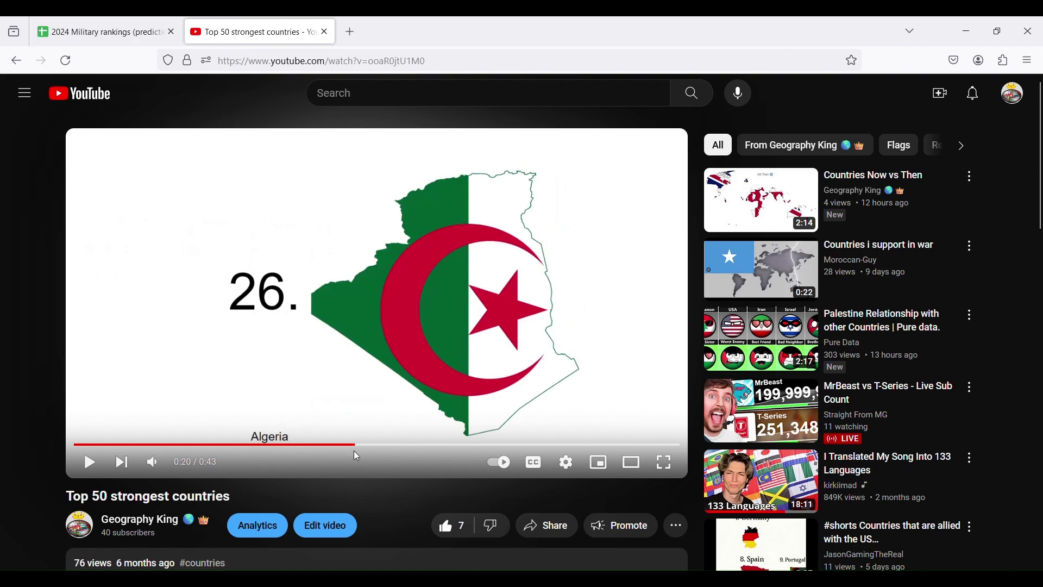
pyautogui.moveTo(357, 448); pyautogui.dragTo(369, 450)
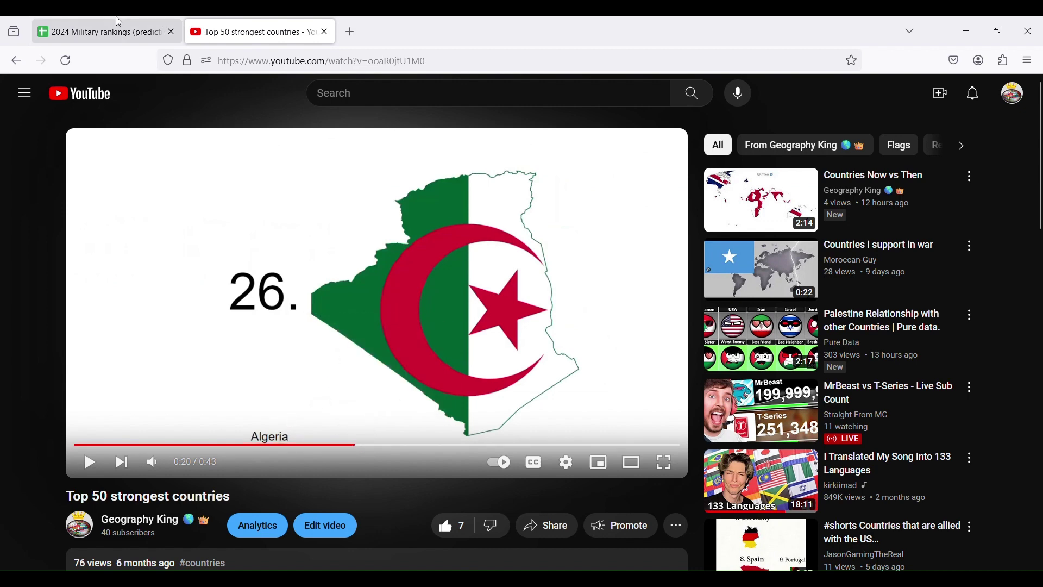
pyautogui.moveTo(354, 444); pyautogui.dragTo(351, 446)
pyautogui.click(347, 379)
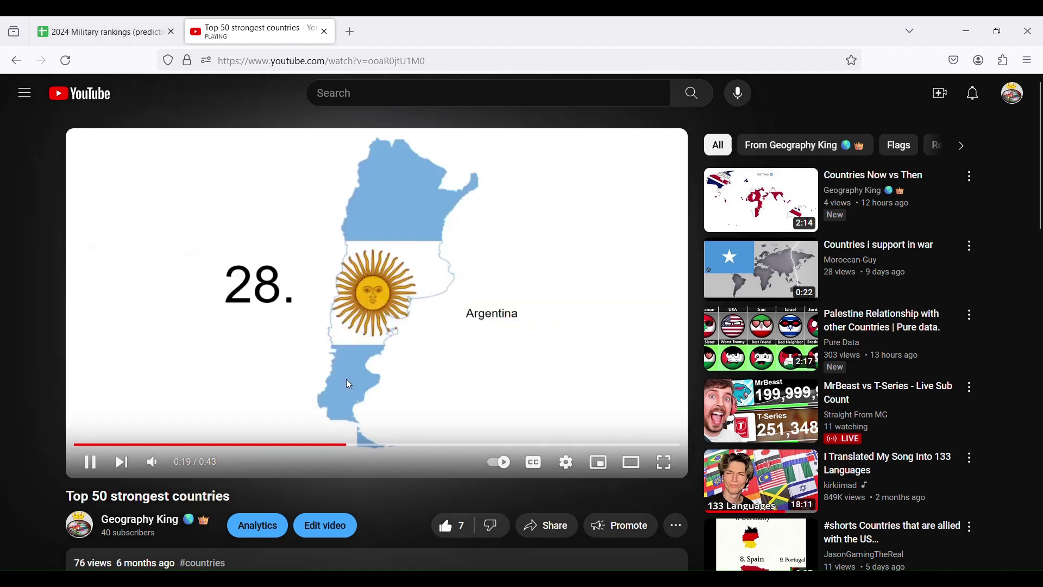
pyautogui.click(347, 380)
pyautogui.click(162, 24)
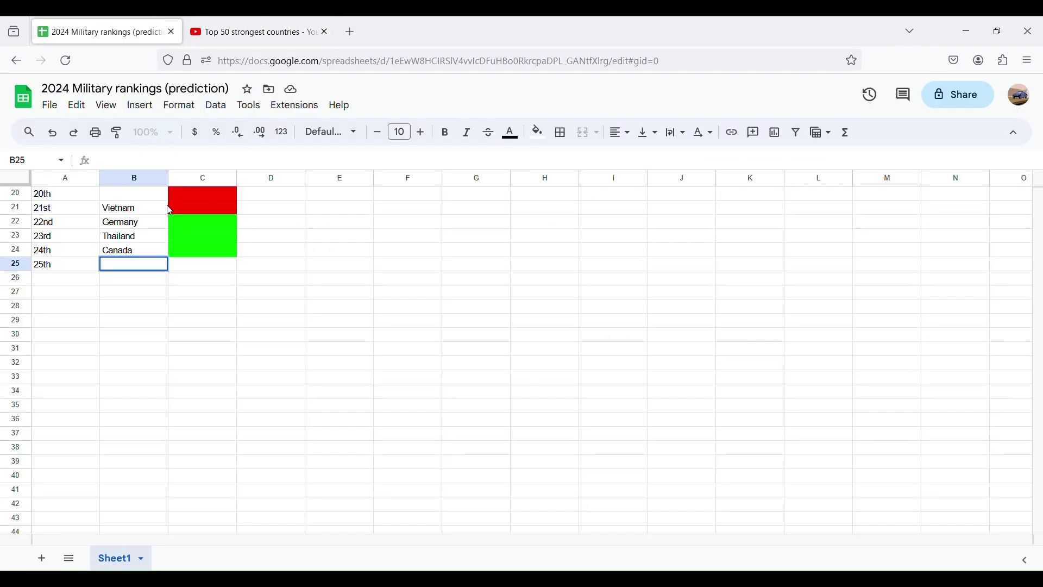
pyautogui.click(193, 23)
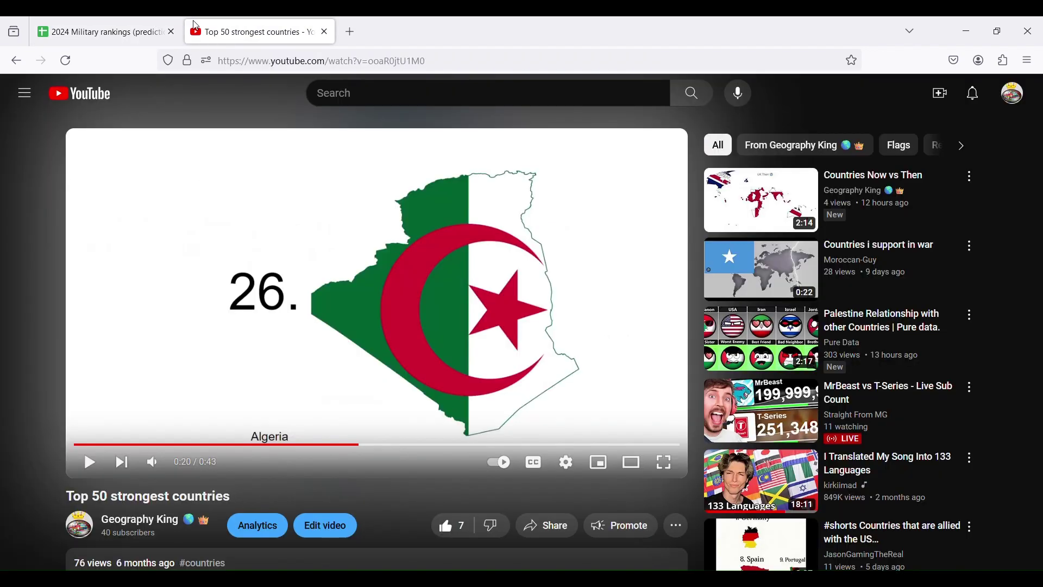
pyautogui.click(85, 22)
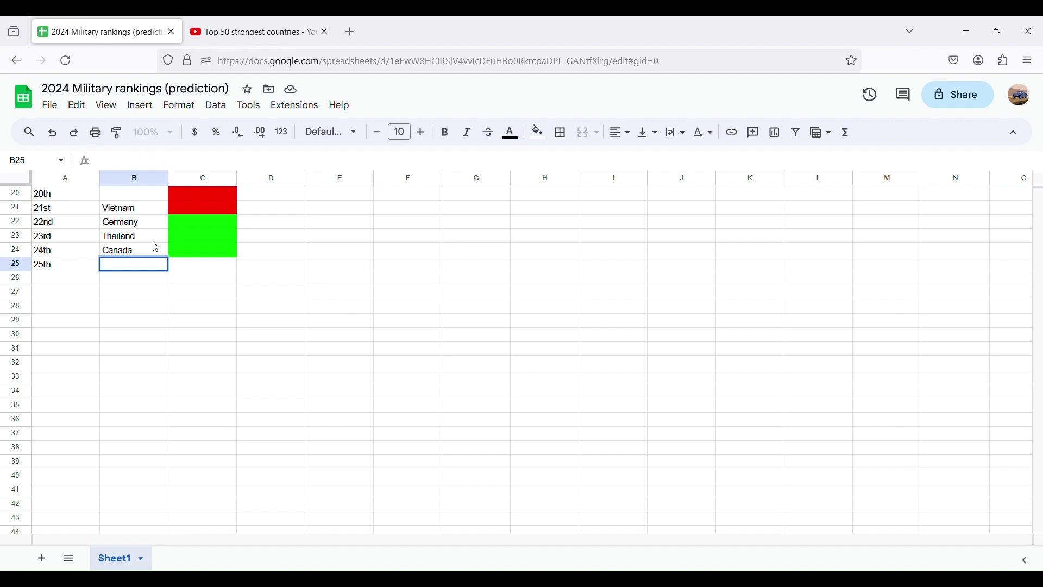
pyautogui.click(240, 21)
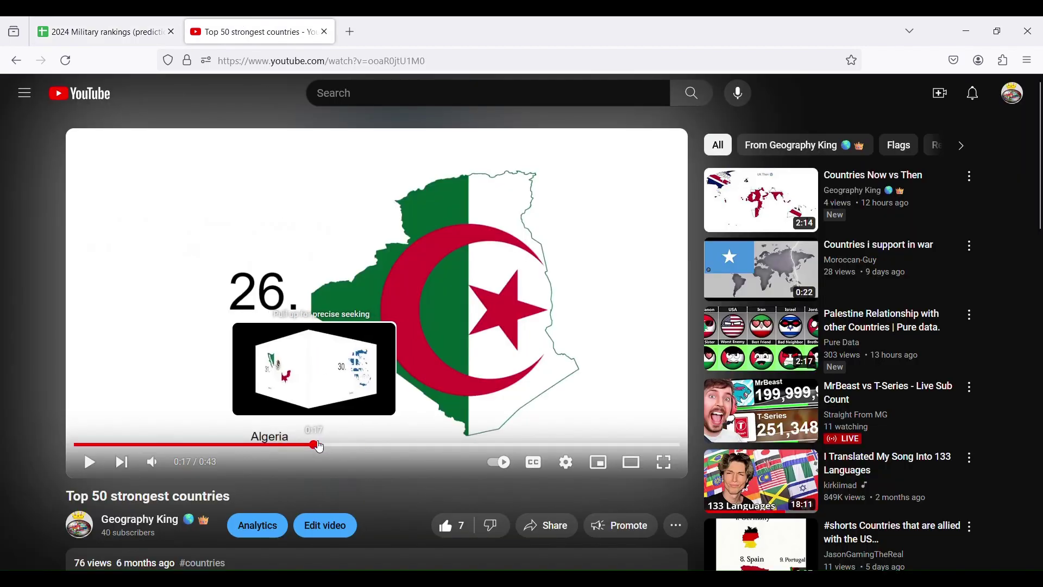
pyautogui.click(314, 445)
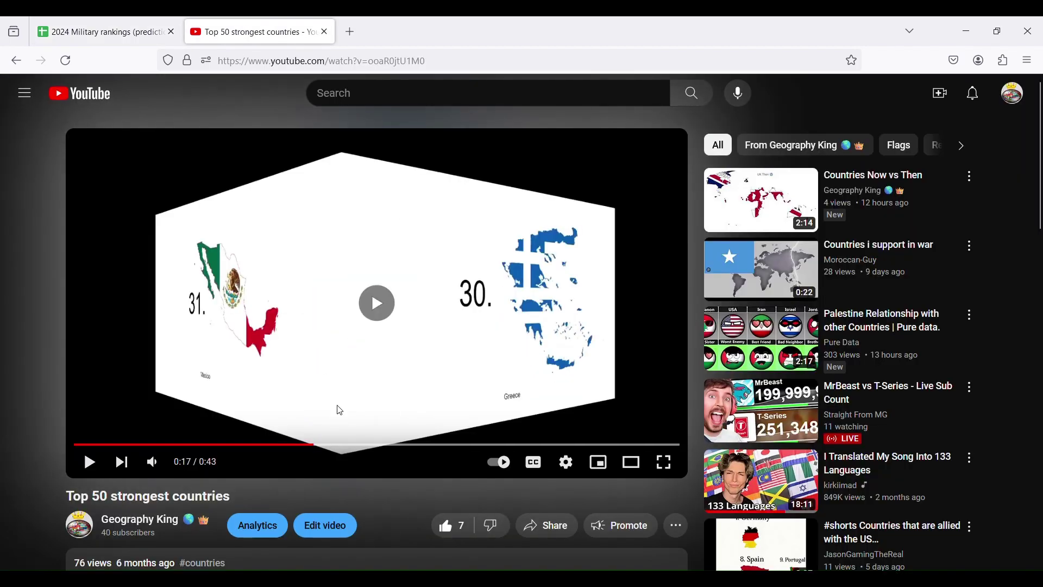
pyautogui.click(340, 410)
pyautogui.click(339, 410)
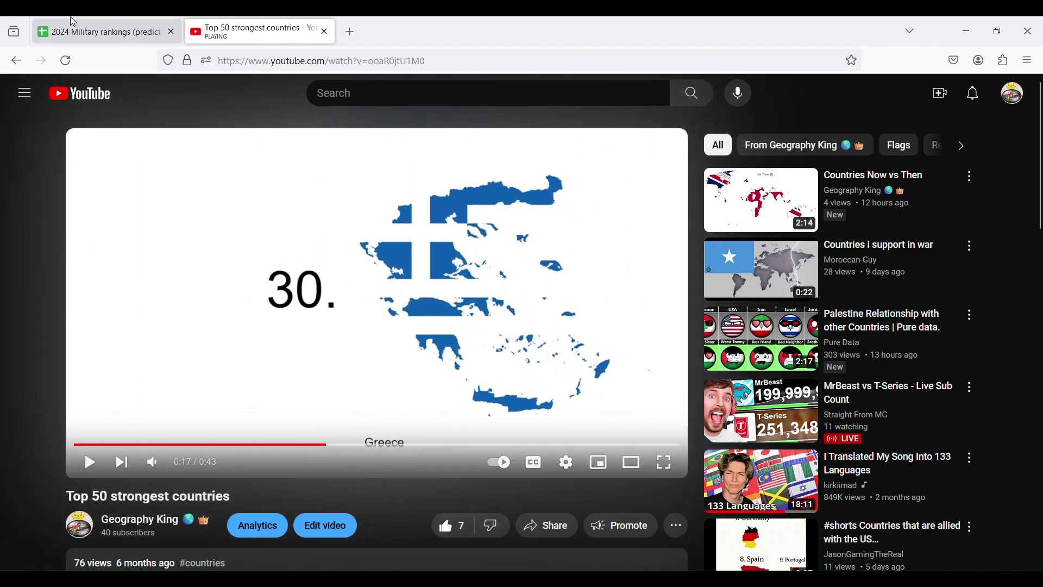
# Switch to the spreadsheet, enter Argentina in B25 and fill C25 with green
pyautogui.click(74, 20)
pyautogui.write('A')
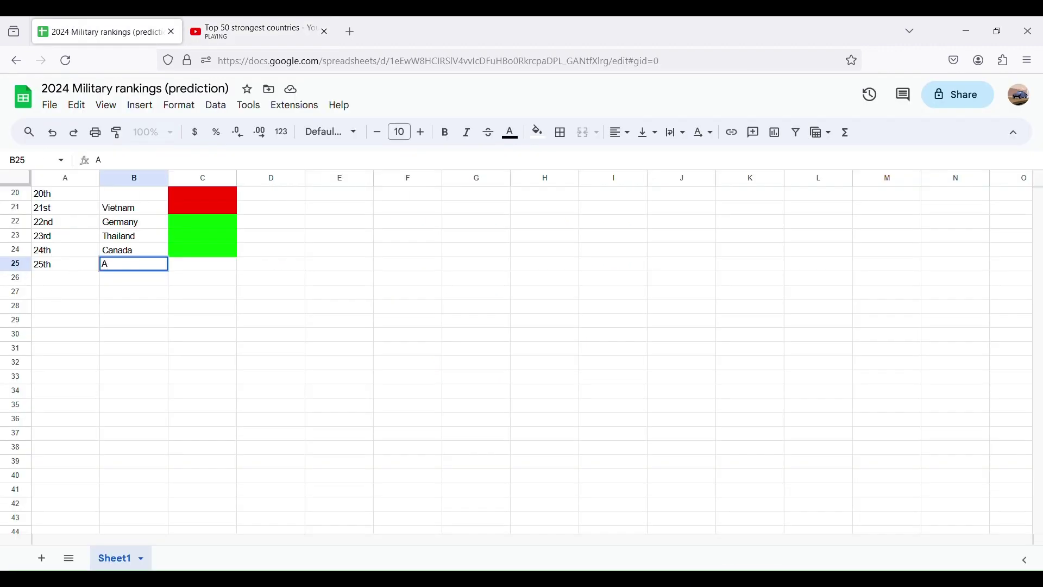
pyautogui.write('rgenti')
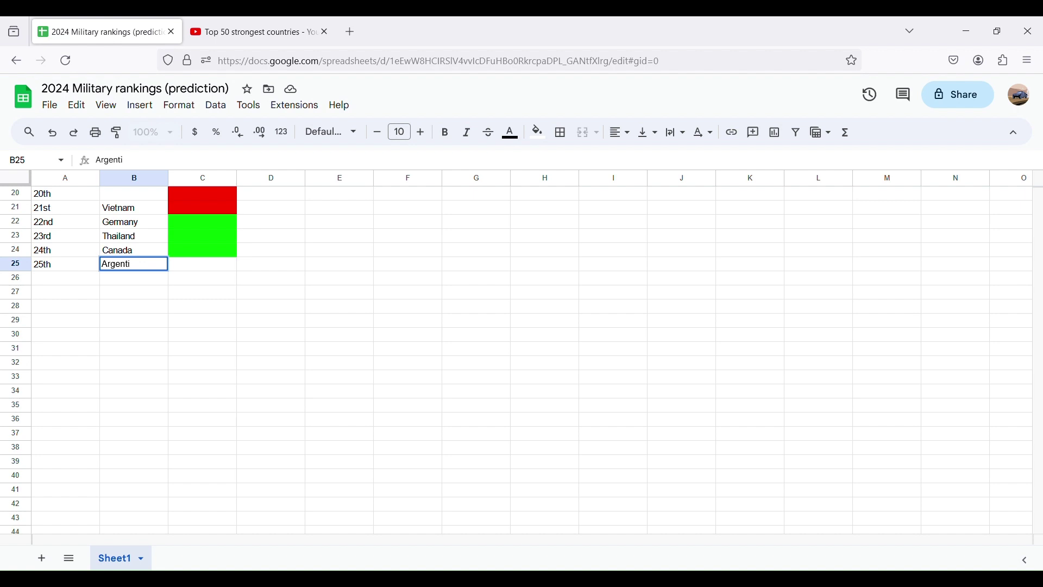
pyautogui.write('na')
pyautogui.click(204, 266)
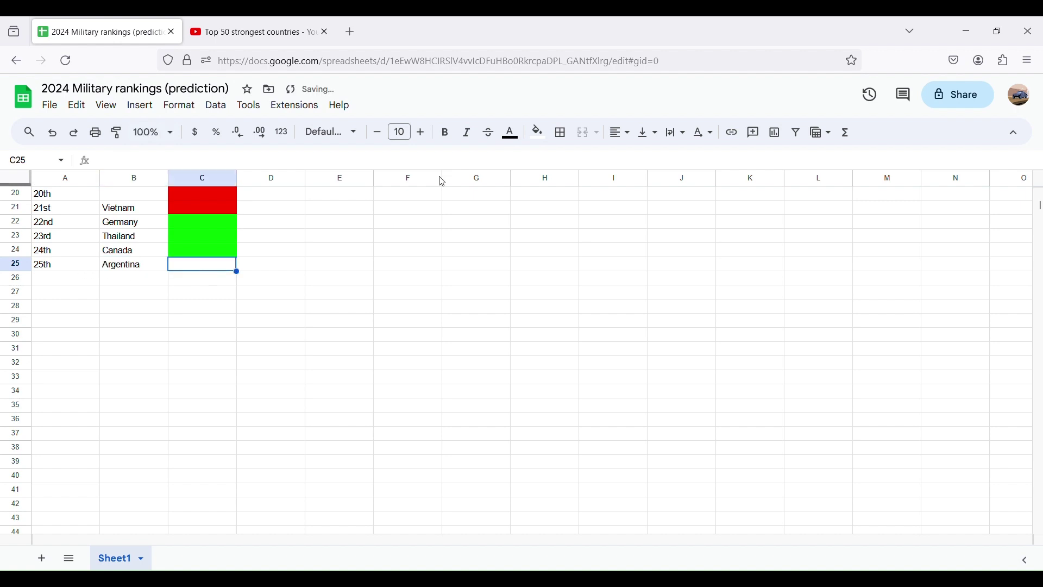
pyautogui.click(538, 132)
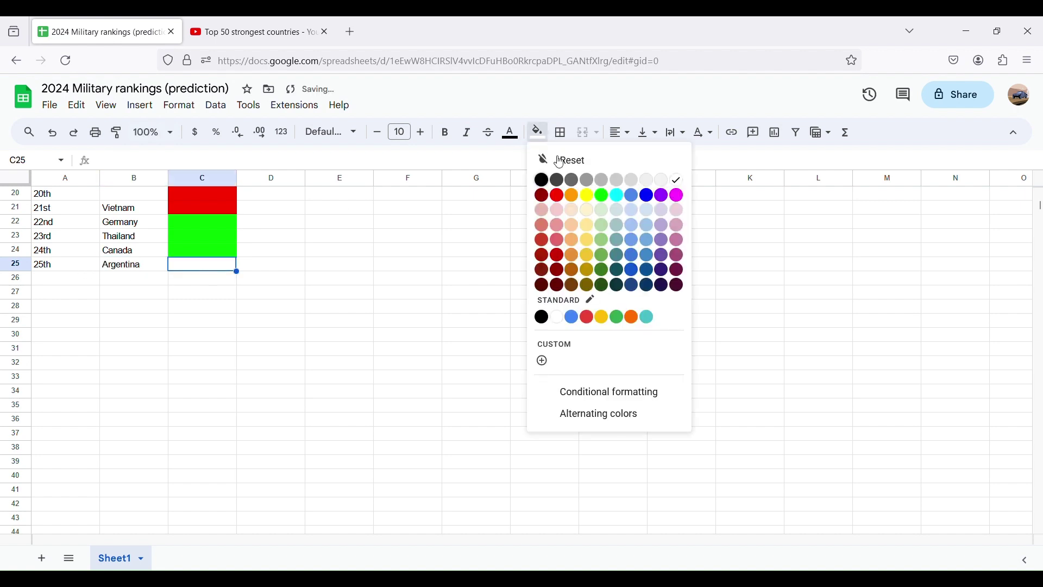
pyautogui.click(602, 195)
# Enter 26th in A26 and check which countries the YouTube video places from 30th to 28th
pyautogui.click(71, 281)
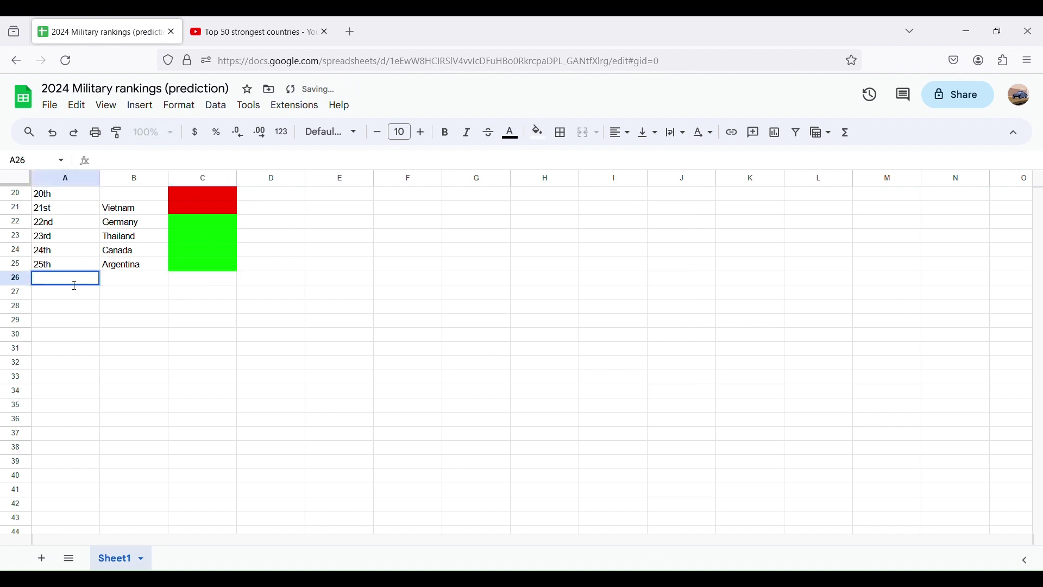
pyautogui.write('2')
pyautogui.press('BackSpace')
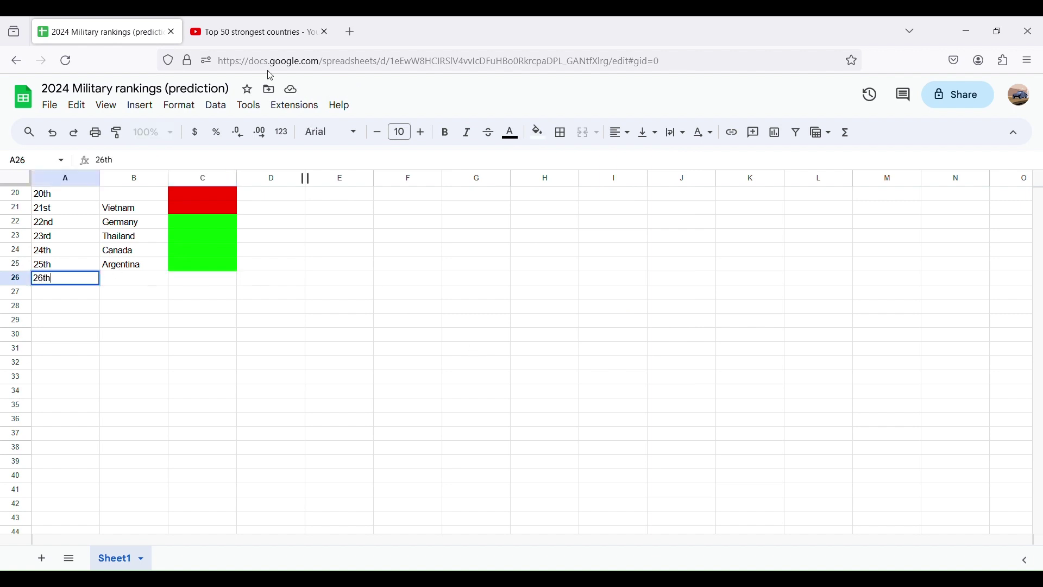
pyautogui.click(246, 33)
pyautogui.moveTo(327, 445); pyautogui.dragTo(332, 447)
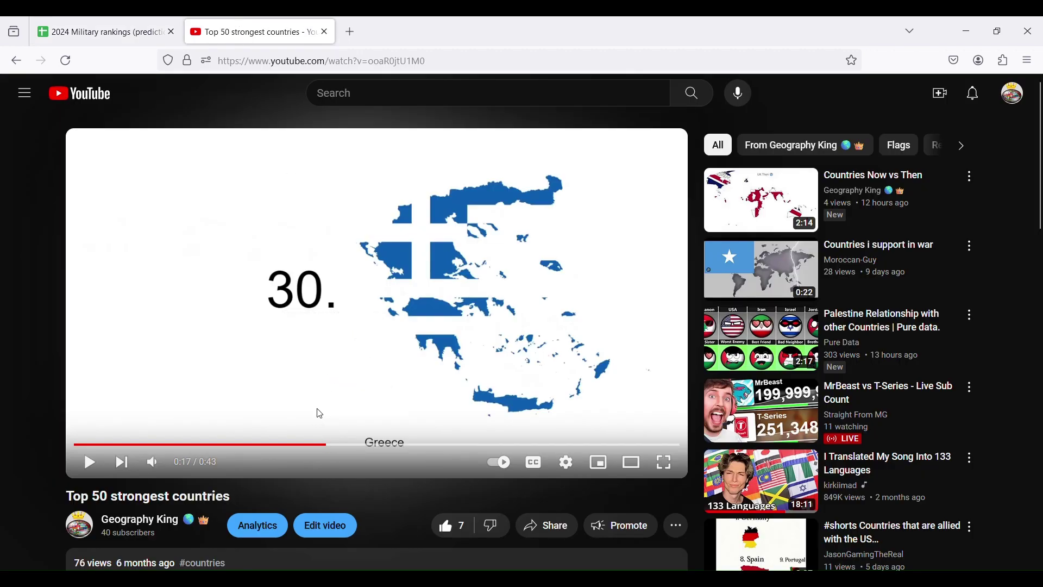
pyautogui.click(320, 414)
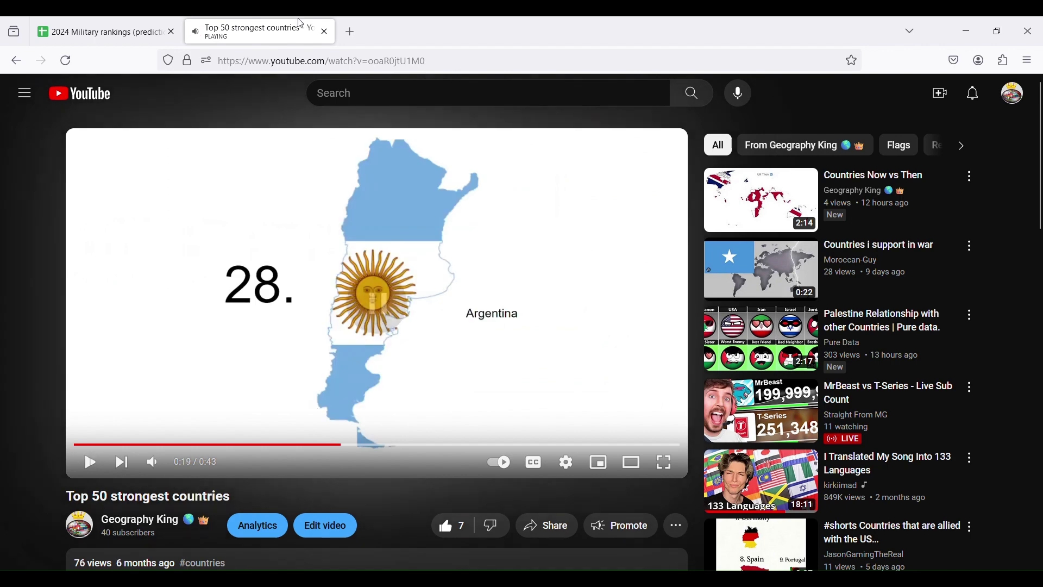
# Return to the spreadsheet and enter Algeria in B26
pyautogui.click(128, 31)
pyautogui.doubleClick(140, 285)
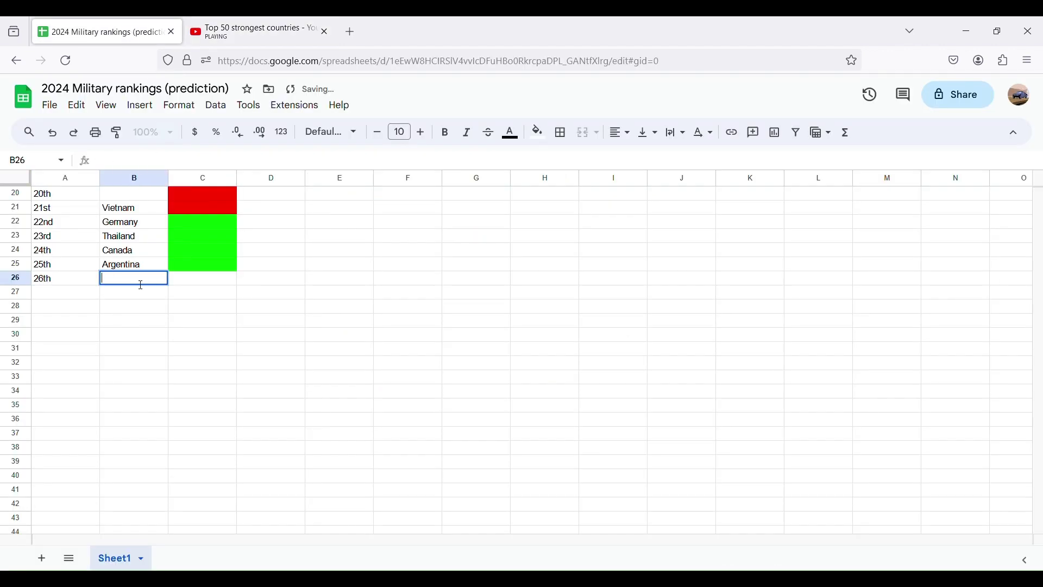
pyautogui.write('G')
pyautogui.press('BackSpace')
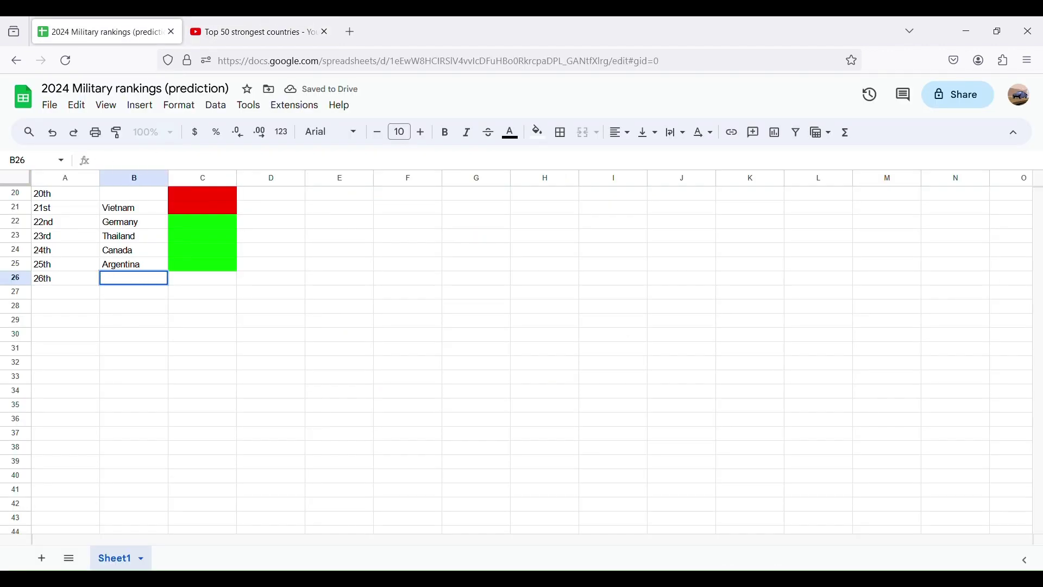
pyautogui.write('ALg')
pyautogui.press('BackSpace')
pyautogui.press('BackSpace')
pyautogui.press('BackSpace')
pyautogui.press('BackSpace')
pyautogui.write('lgeria')
# Fill C26 with yellow
pyautogui.click(196, 281)
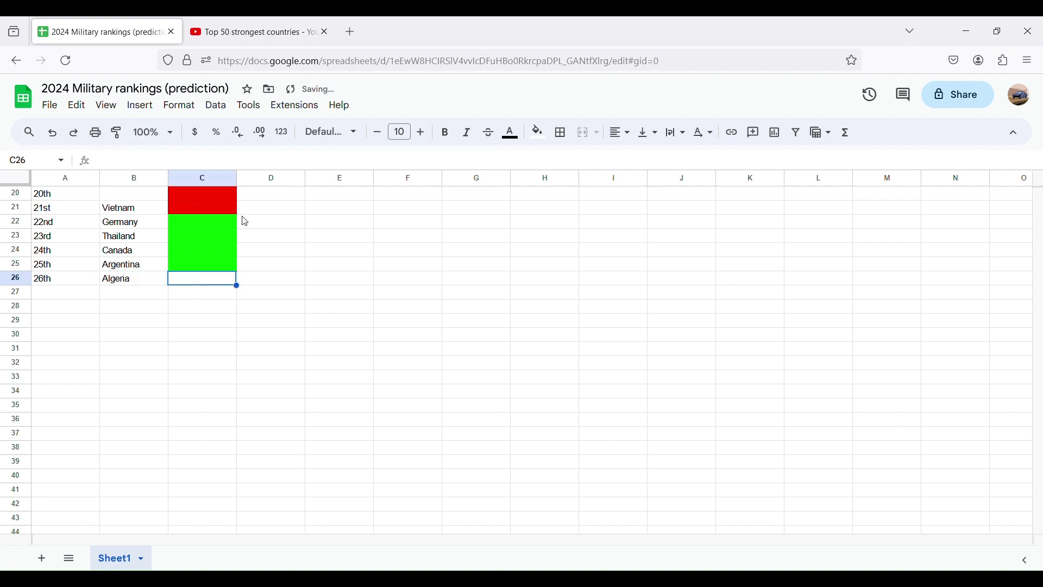
pyautogui.click(539, 132)
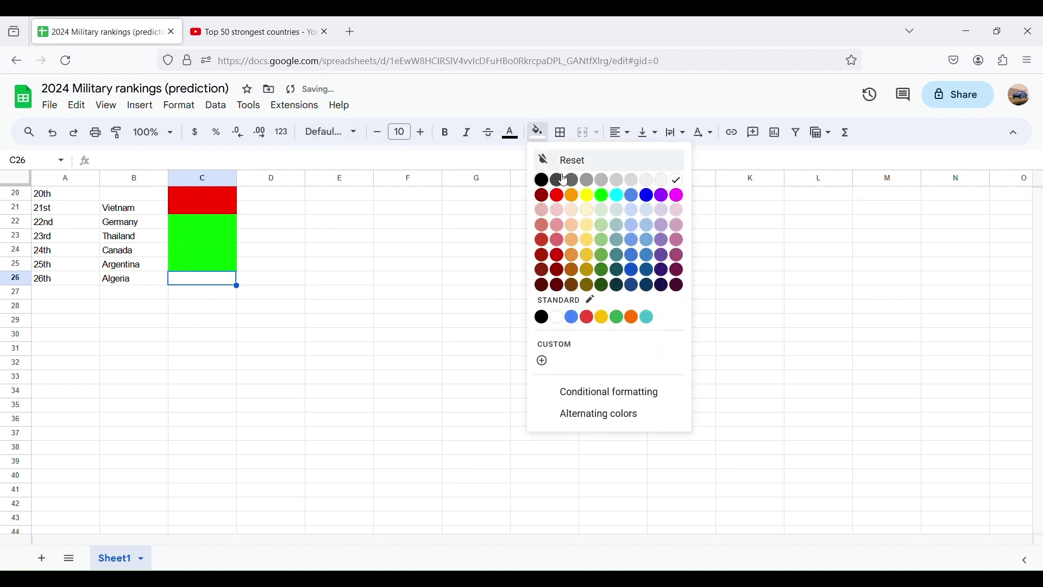
pyautogui.click(592, 202)
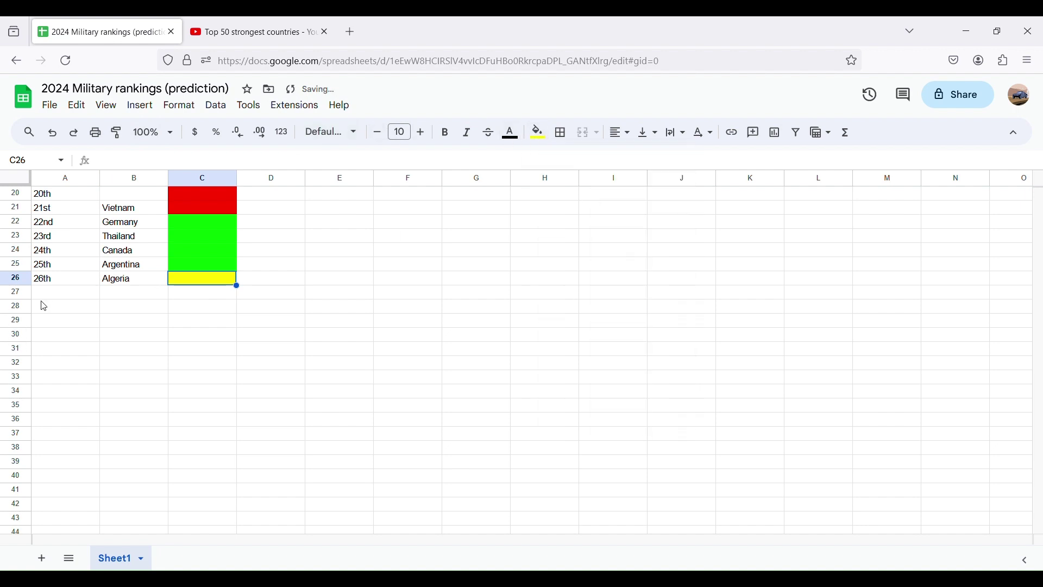
# Add the rank 27th in A27 and the country Singapore in B27
pyautogui.doubleClick(54, 300)
pyautogui.write('2')
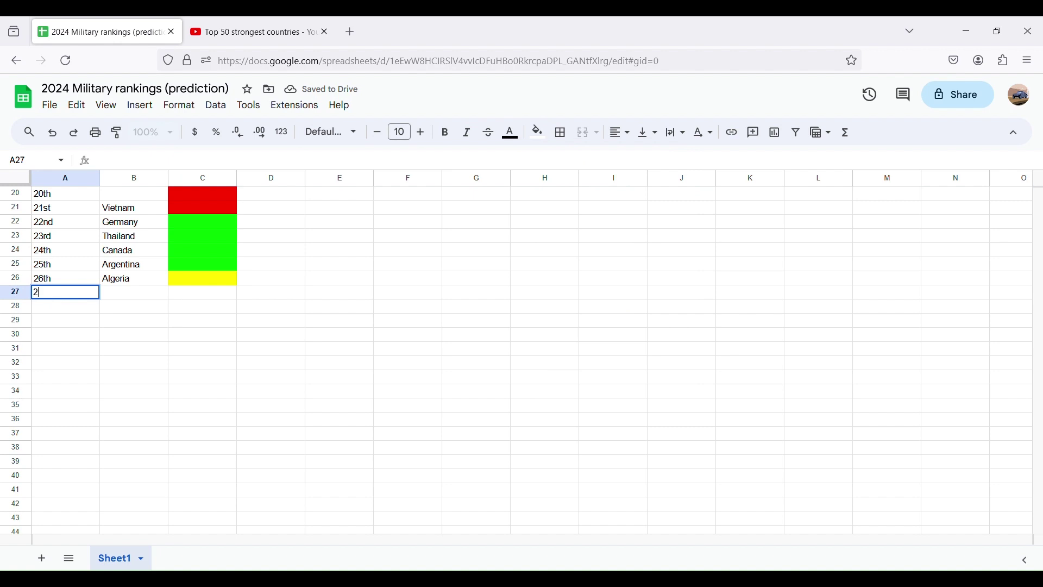
pyautogui.write('7th')
pyautogui.click(105, 297)
pyautogui.write('Si')
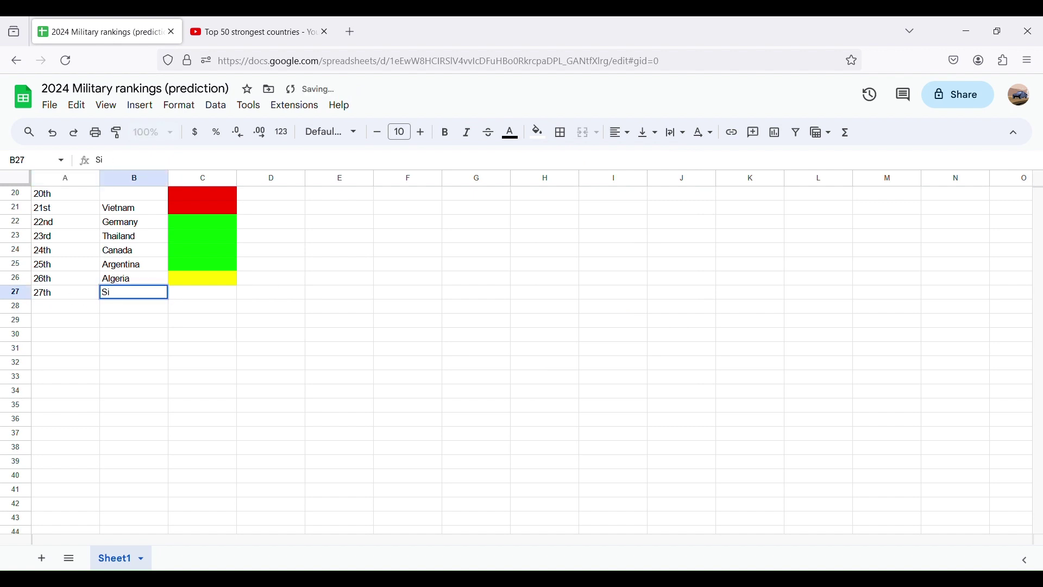
pyautogui.write('ngapore')
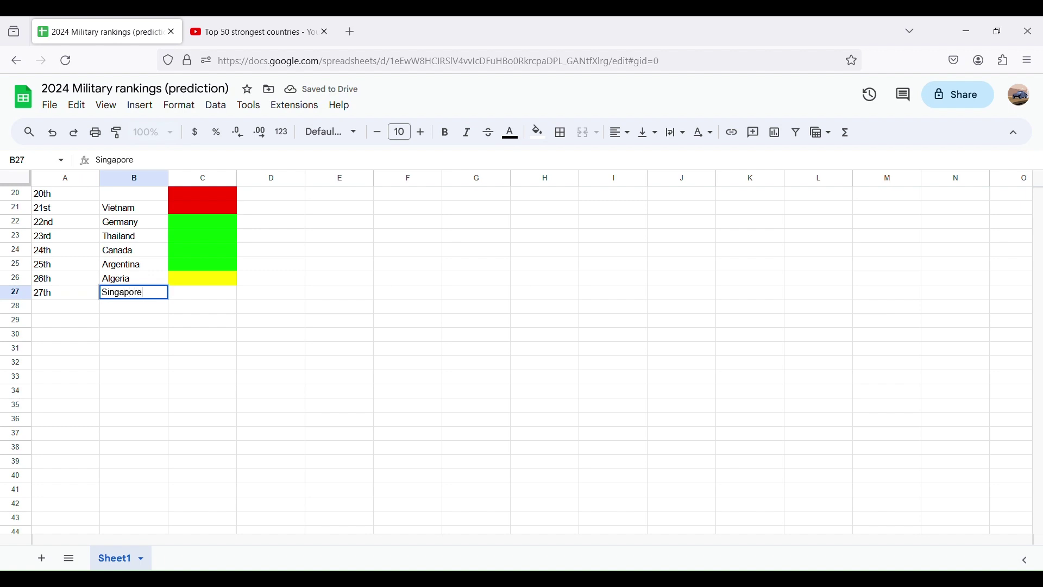
# Fill Singapore's status cell C27 with bright green
pyautogui.click(191, 296)
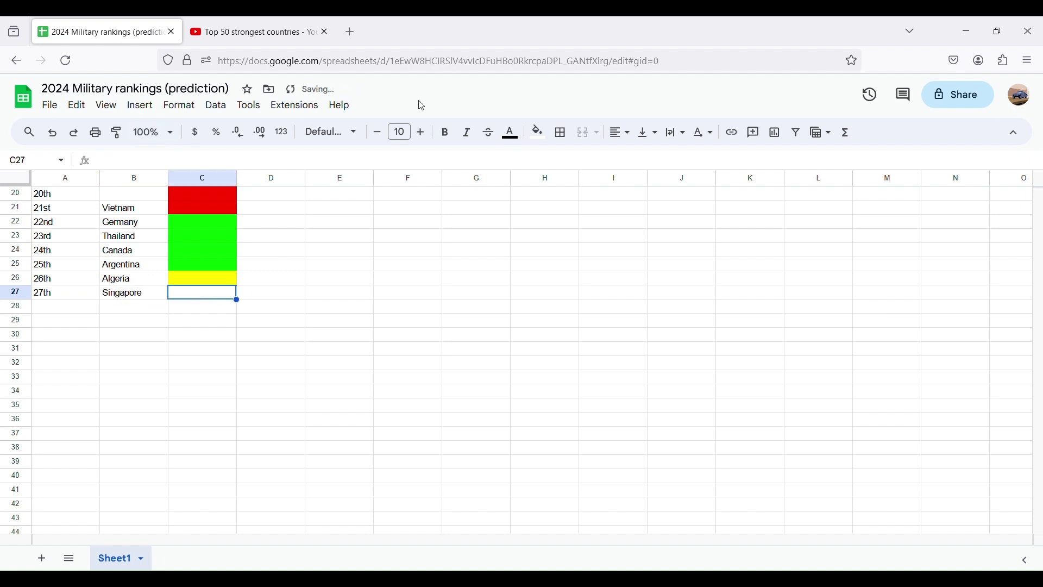
pyautogui.click(538, 133)
pyautogui.click(599, 195)
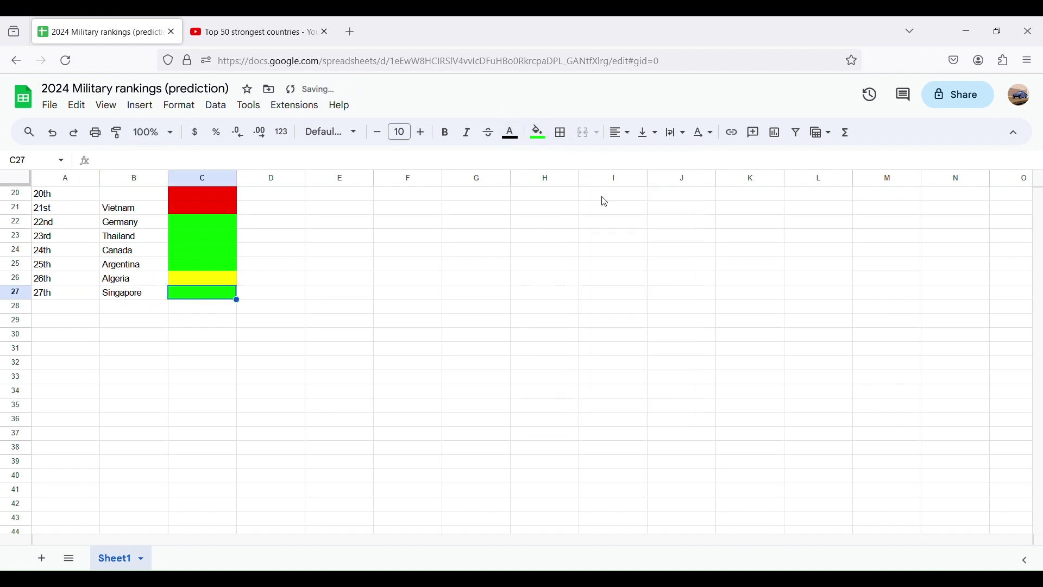
# Enter the rank 28th in A28 and check the Top 50 strongest countries video on YouTube around 0:18
pyautogui.doubleClick(51, 310)
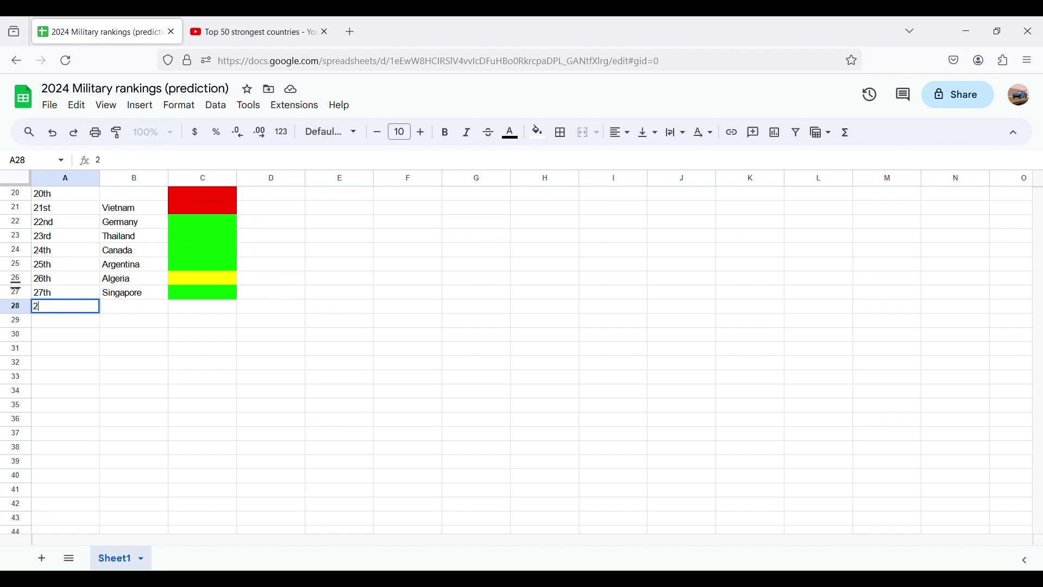
pyautogui.write('th')
pyautogui.click(325, 19)
pyautogui.moveTo(405, 449); pyautogui.dragTo(334, 447)
pyautogui.click(322, 415)
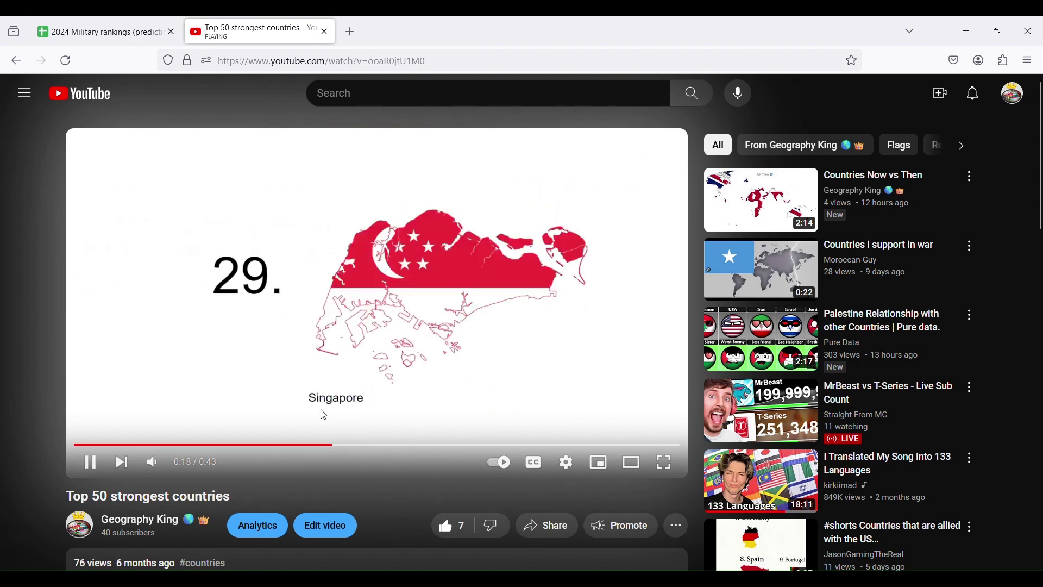
pyautogui.click(324, 415)
pyautogui.click(98, 31)
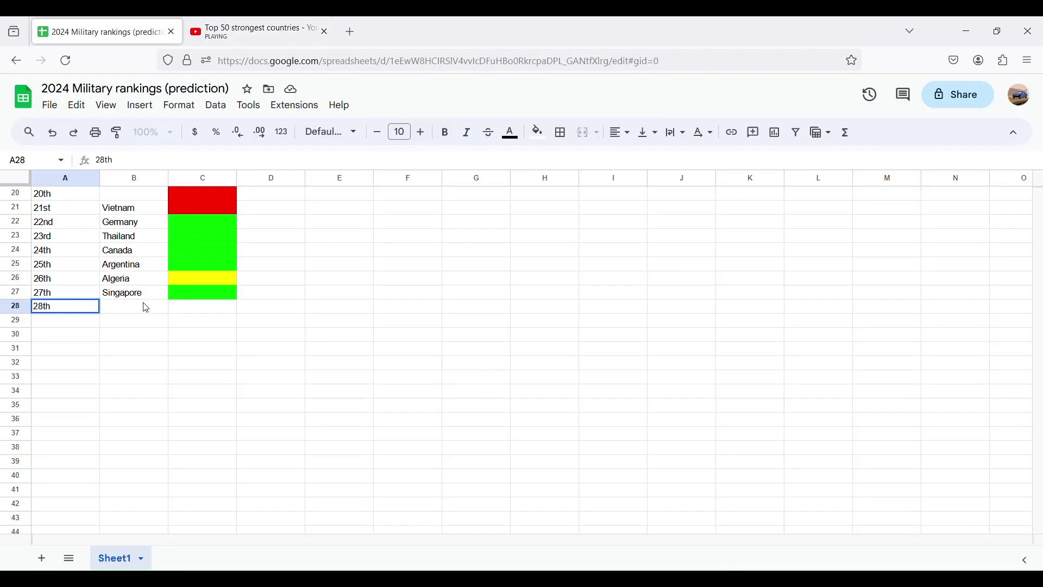
# Enter Mexico in B28 and fill its status cell C28 with bright green
pyautogui.click(116, 310)
pyautogui.write('Mexic')
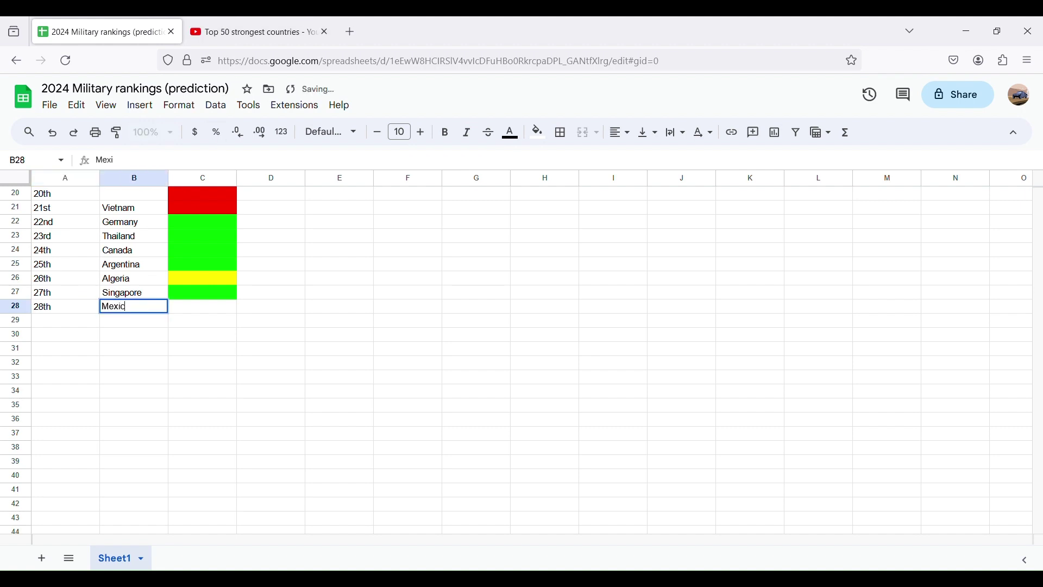
pyautogui.write('o')
pyautogui.press('Tab')
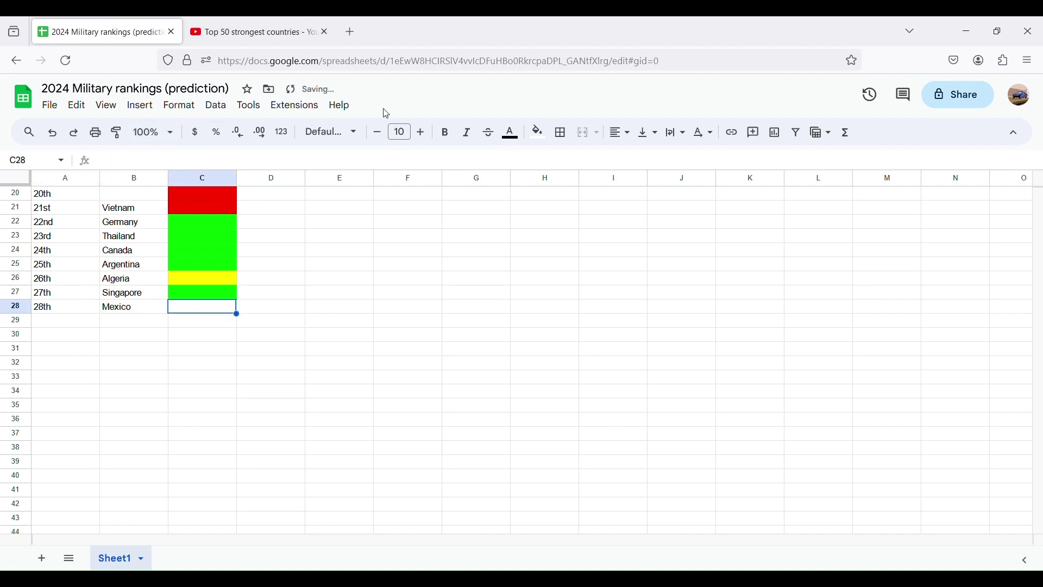
pyautogui.click(539, 132)
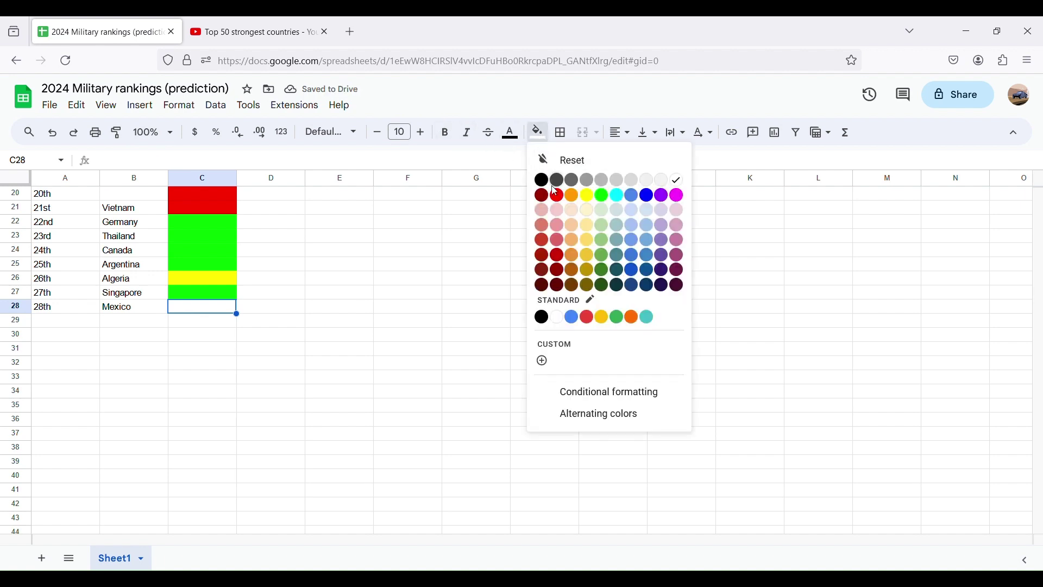
pyautogui.click(602, 203)
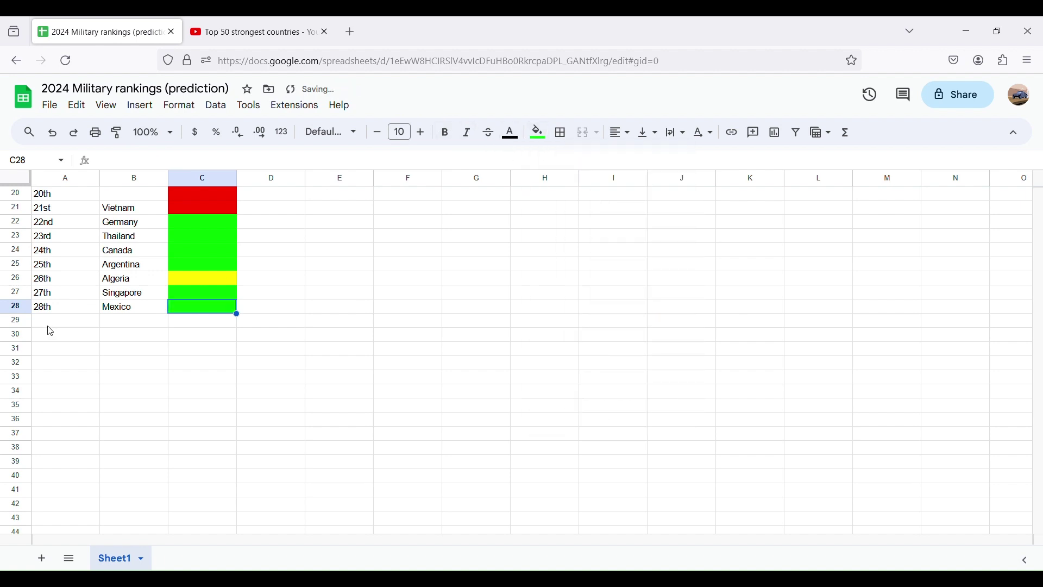
# Add the rank 29th in A29 and the country Greece in B29
pyautogui.click(50, 330)
pyautogui.write('29th')
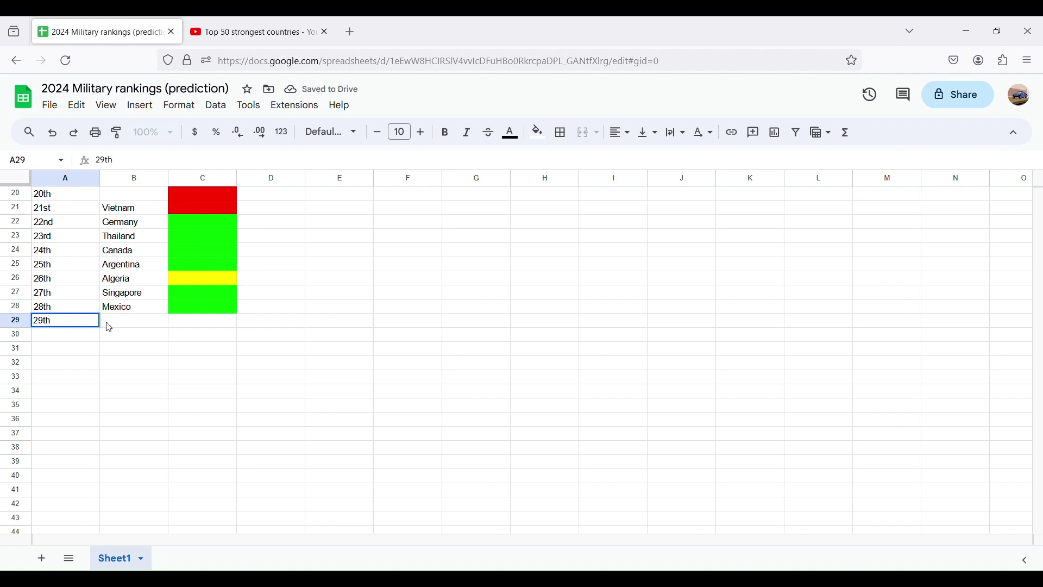
pyautogui.doubleClick(113, 327)
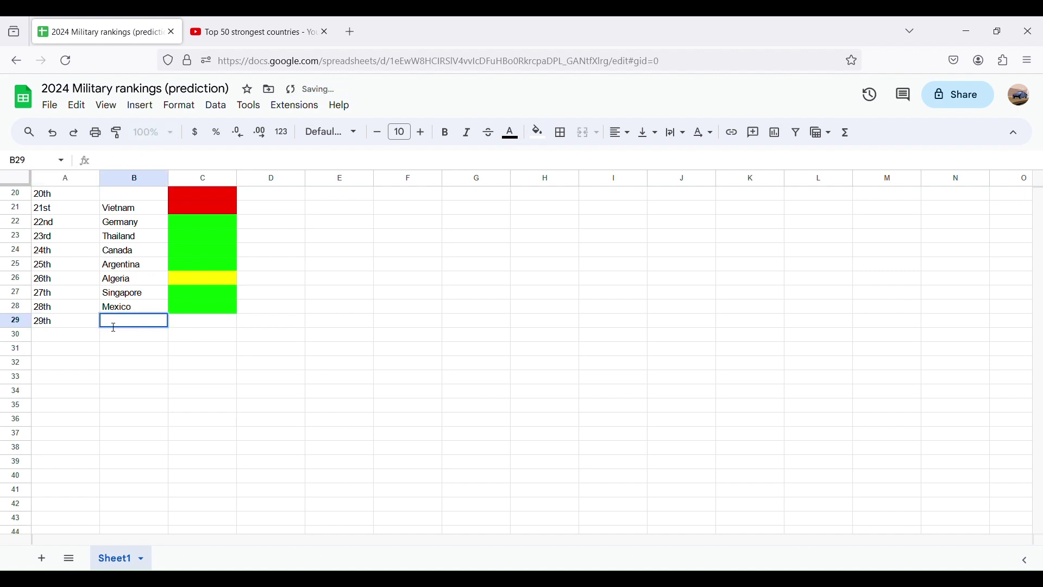
pyautogui.write('Gre')
pyautogui.press('BackSpace')
pyautogui.press('BackSpace')
pyautogui.write('Gree')
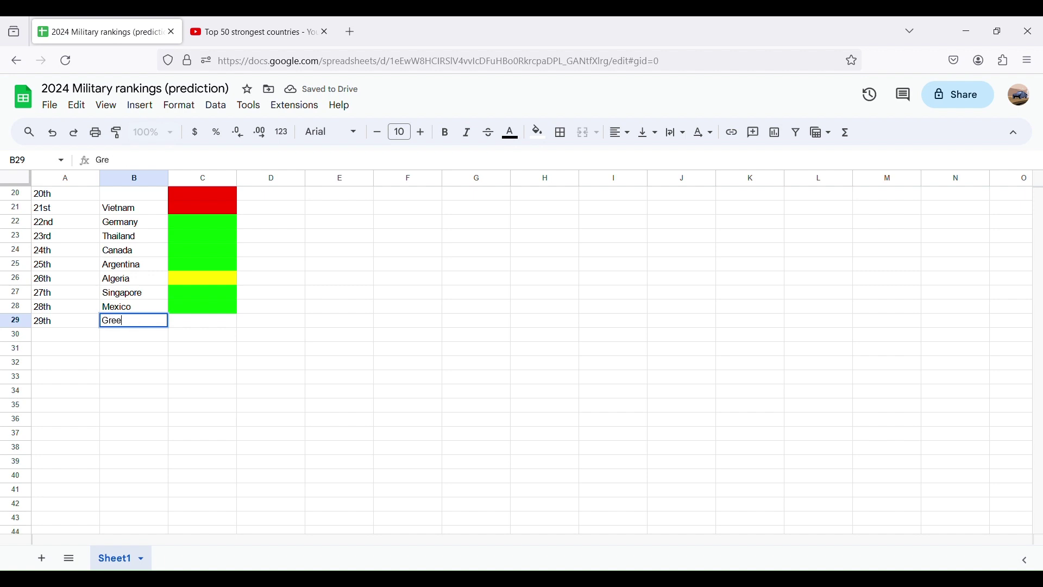
pyautogui.write('ce')
# Fill Greece's status cell C29 with bright green
pyautogui.click(185, 320)
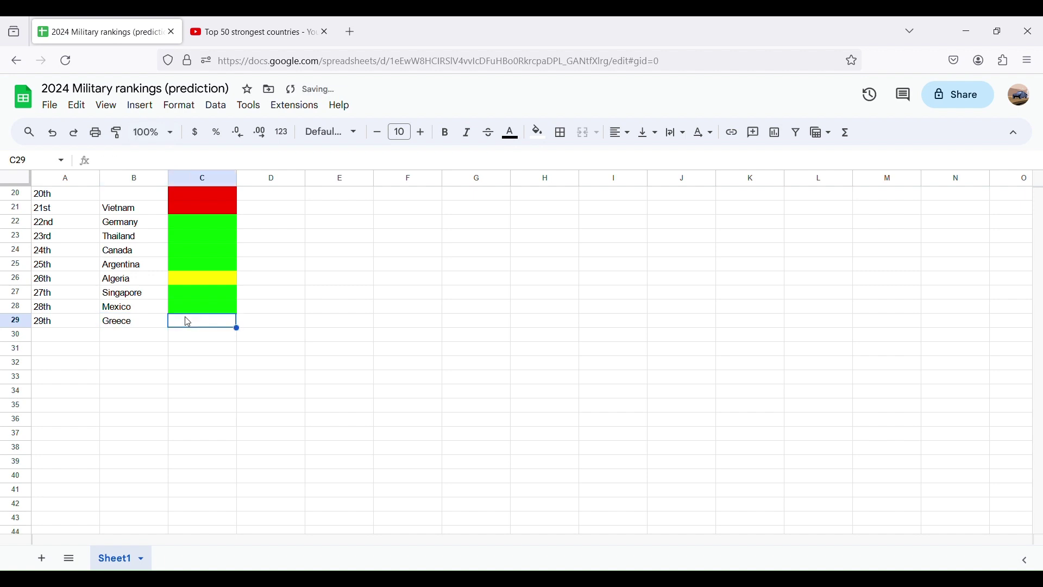
pyautogui.click(531, 132)
pyautogui.click(599, 196)
# Enter 30 in A30 and check the Top 50 strongest countries video on YouTube around 0:15
pyautogui.doubleClick(67, 334)
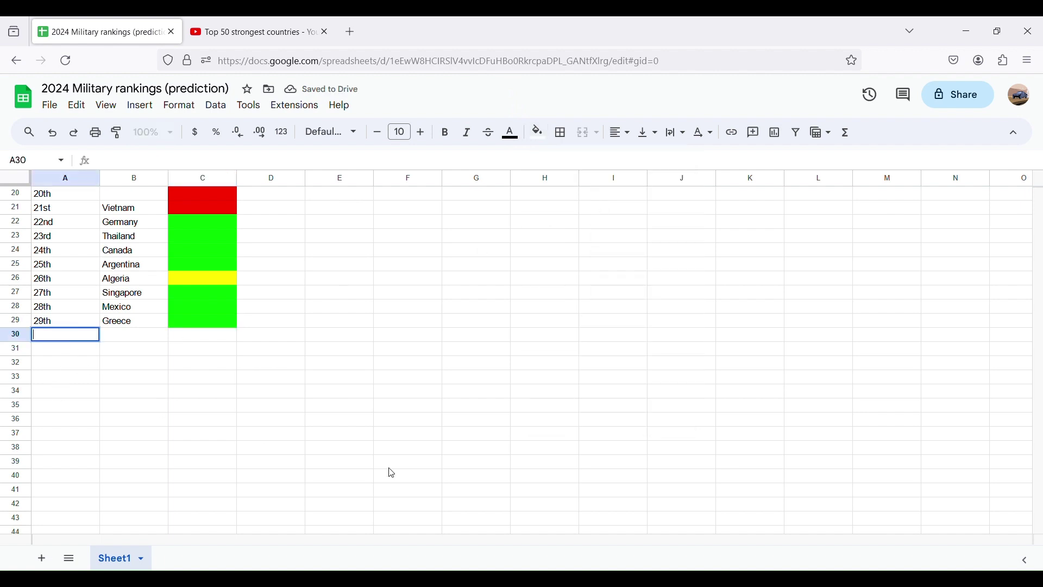
pyautogui.write('30')
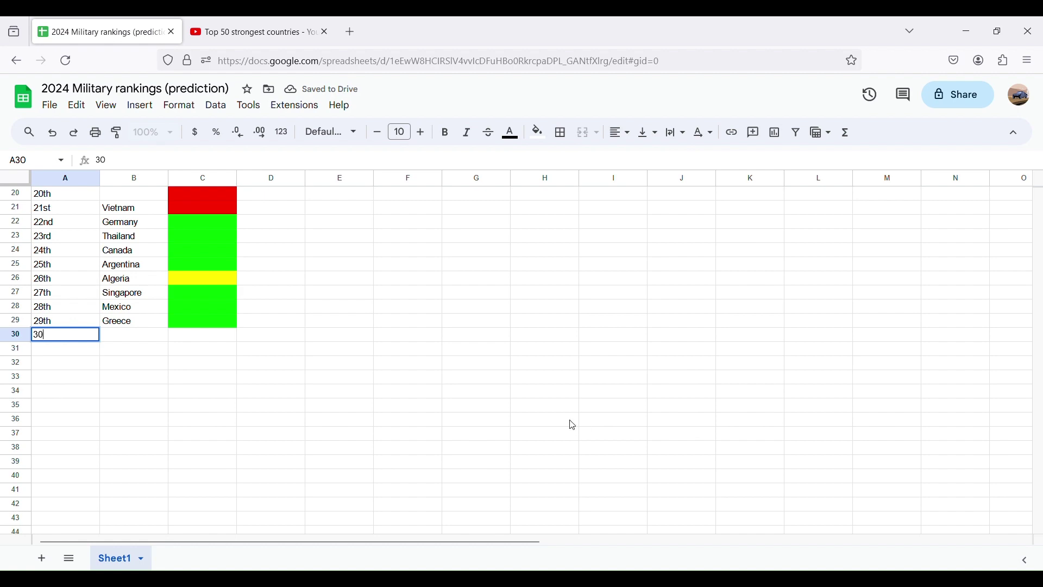
pyautogui.click(253, 32)
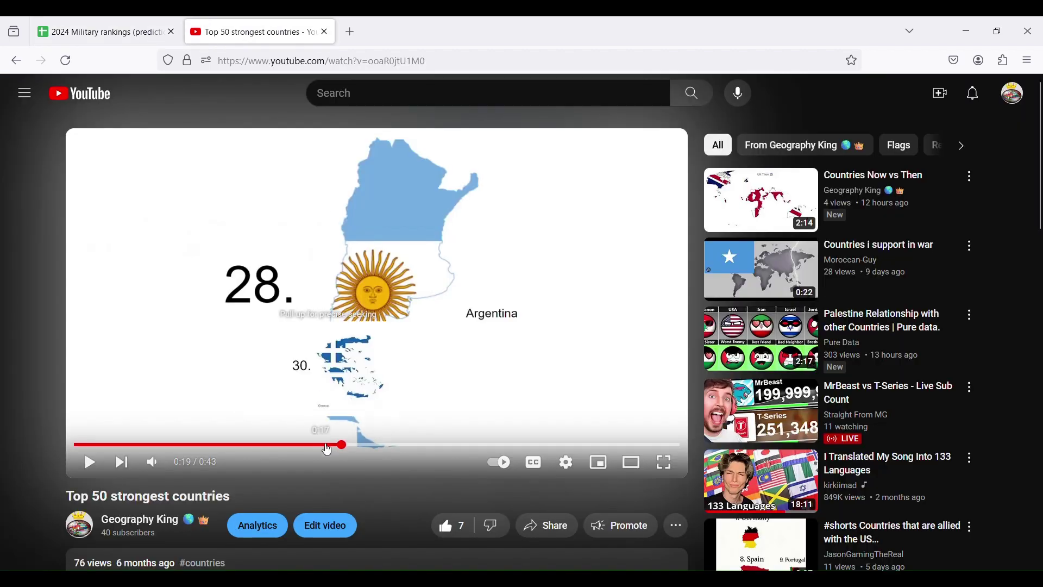
pyautogui.moveTo(321, 451); pyautogui.dragTo(285, 454)
pyautogui.click(562, 274)
pyautogui.click(286, 389)
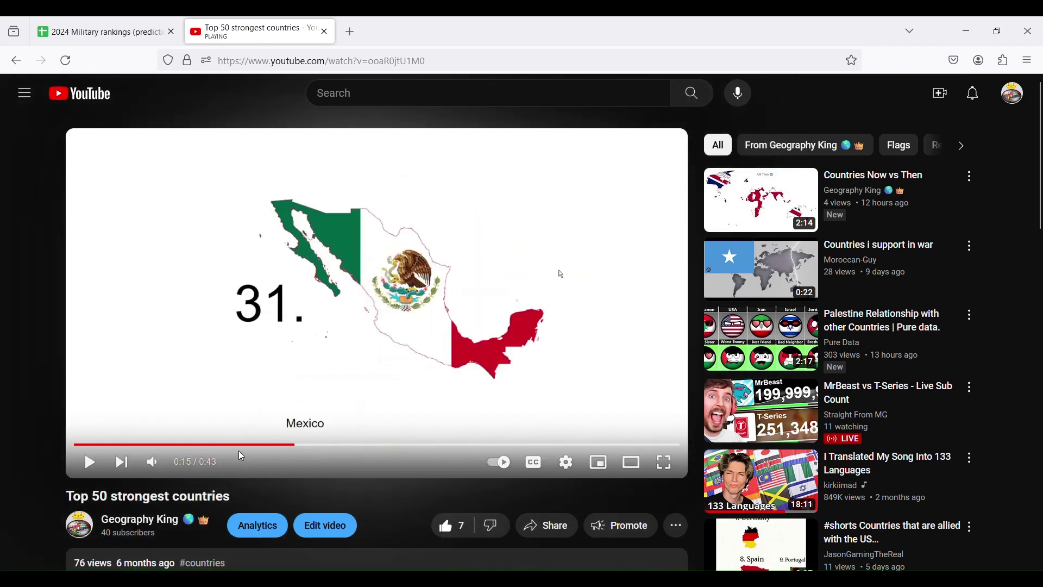
pyautogui.click(93, 30)
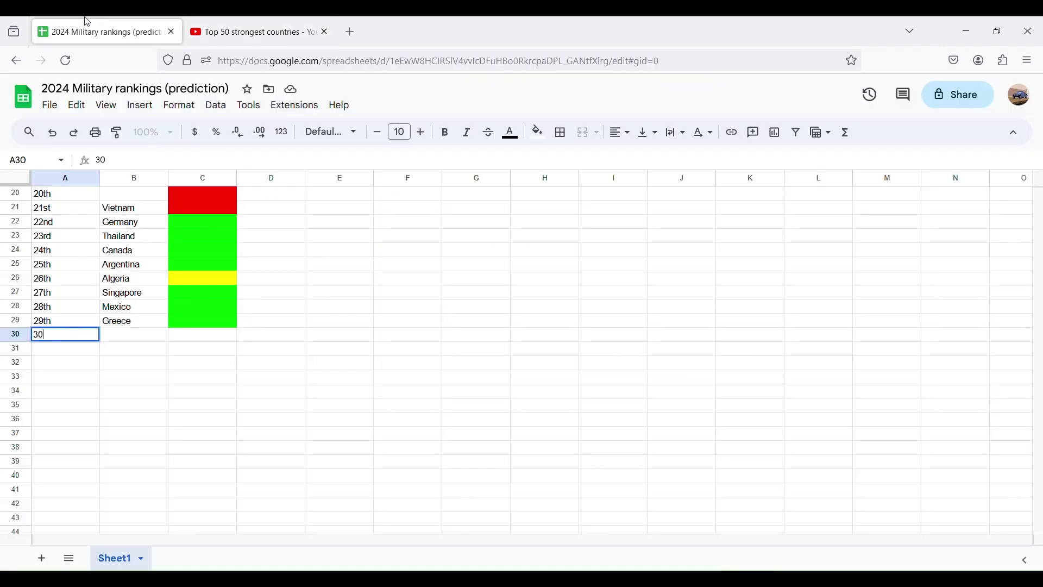
# Change the rank in A30 to 30th
pyautogui.click(136, 334)
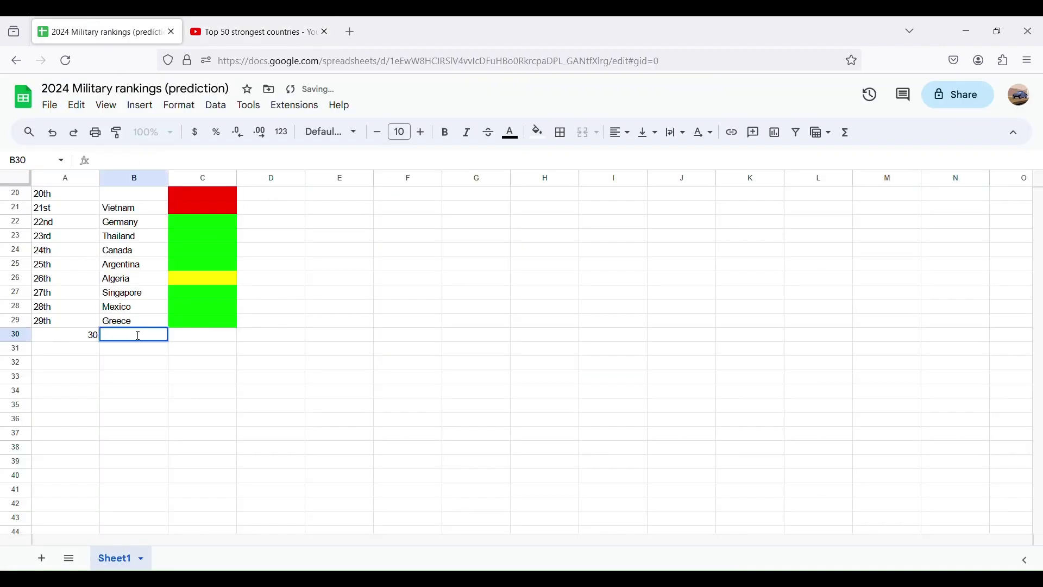
pyautogui.click(82, 342)
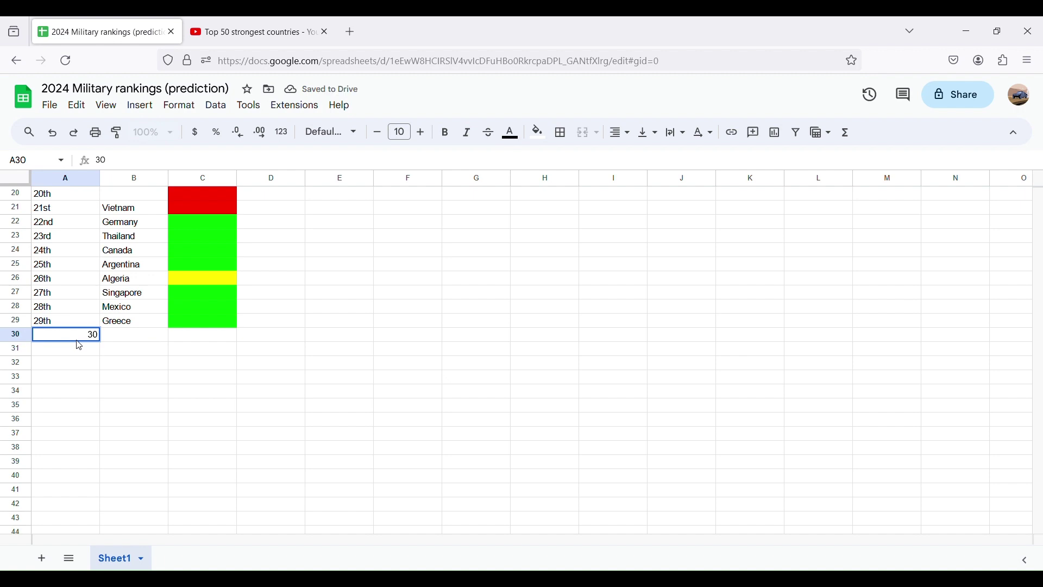
pyautogui.doubleClick(82, 342)
pyautogui.write('th')
# Enter the abbreviated country name Philp in B30
pyautogui.click(140, 342)
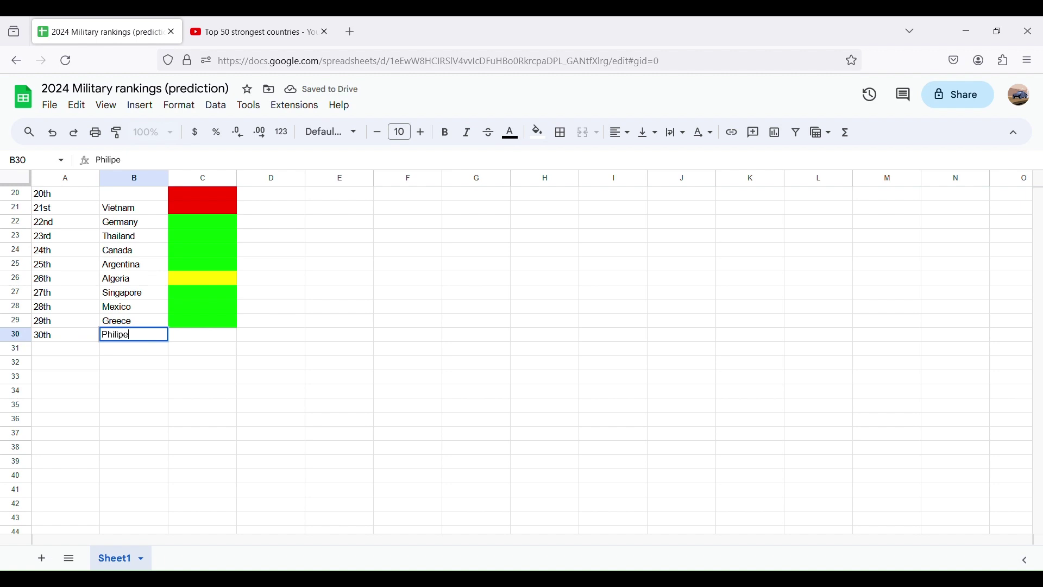
pyautogui.write('n')
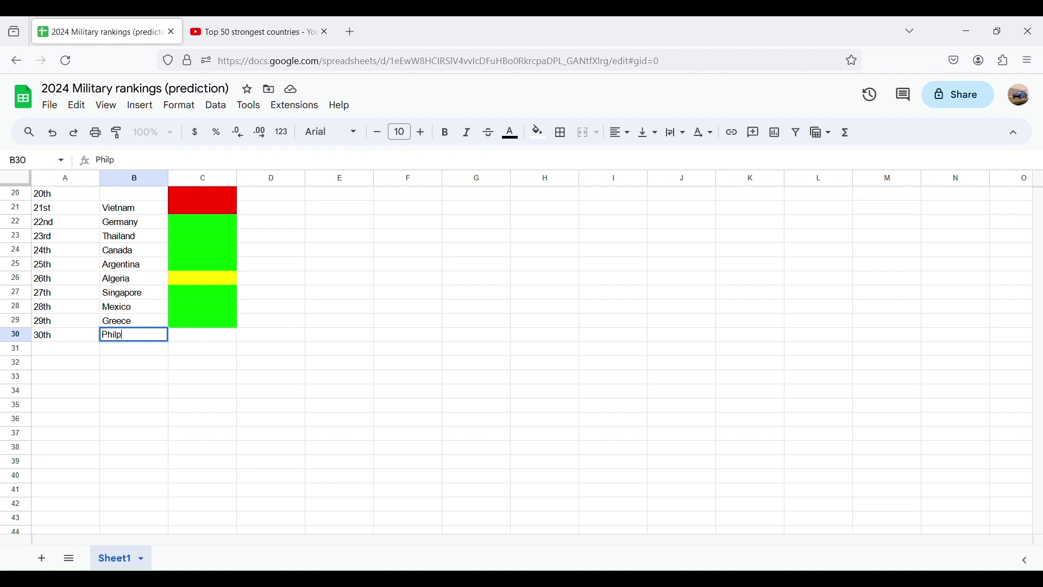
pyautogui.click(179, 335)
pyautogui.click(140, 339)
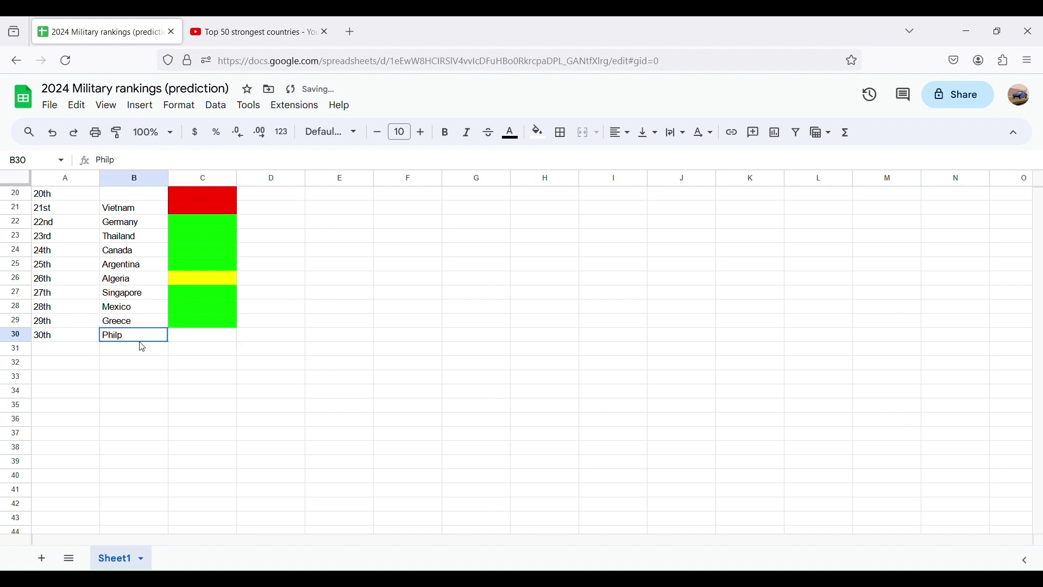
pyautogui.write('Philpen')
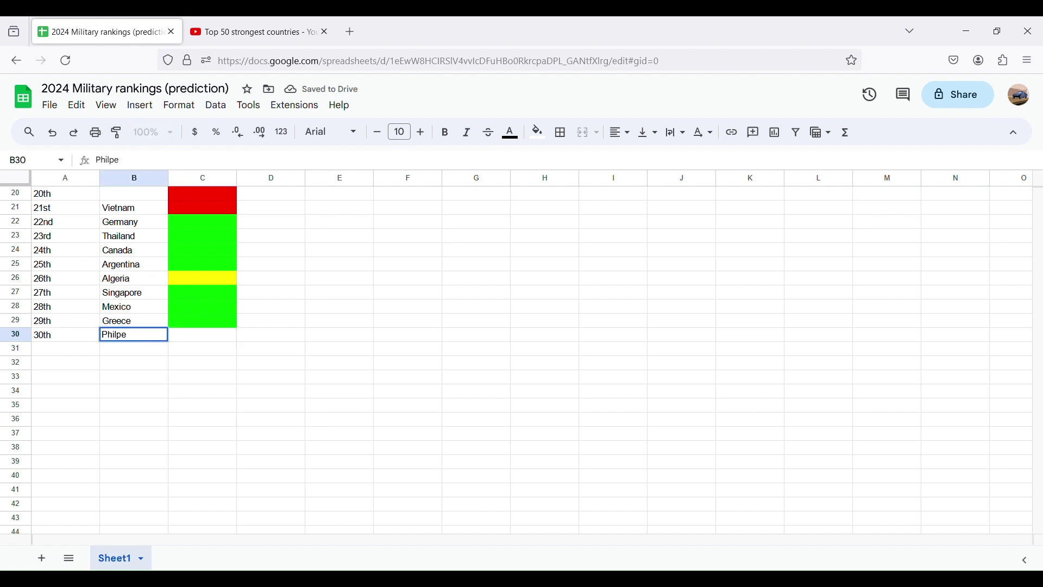
pyautogui.press('BackSpace')
# Fill the status cell C30 of the 30th-ranked country with bright green
pyautogui.click(182, 340)
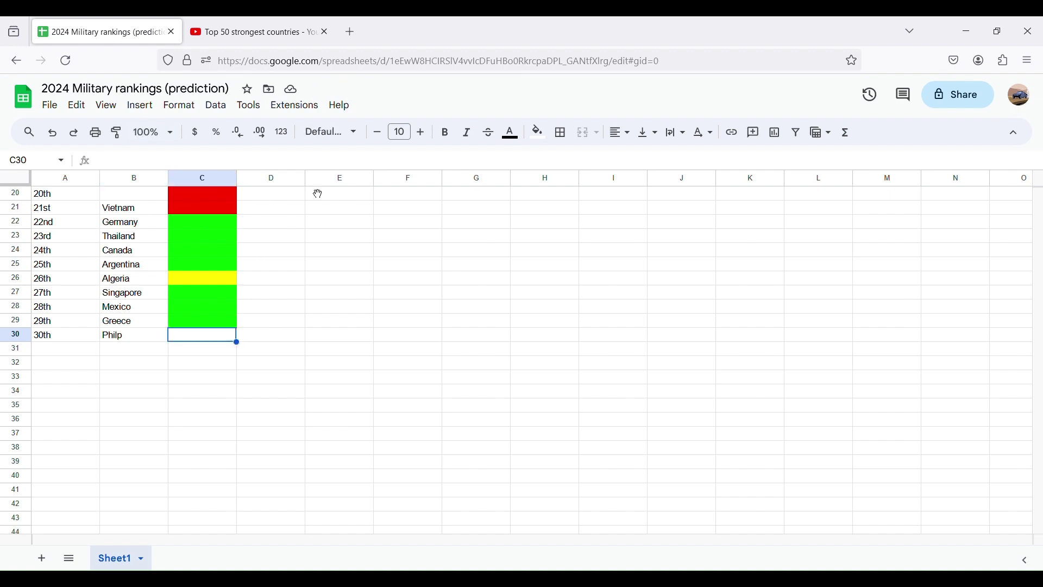
pyautogui.click(538, 132)
pyautogui.click(602, 196)
# Review the YouTube ranking video around 0:14 to 0:15, and enter 31 in A31 of the spreadsheet
pyautogui.click(253, 32)
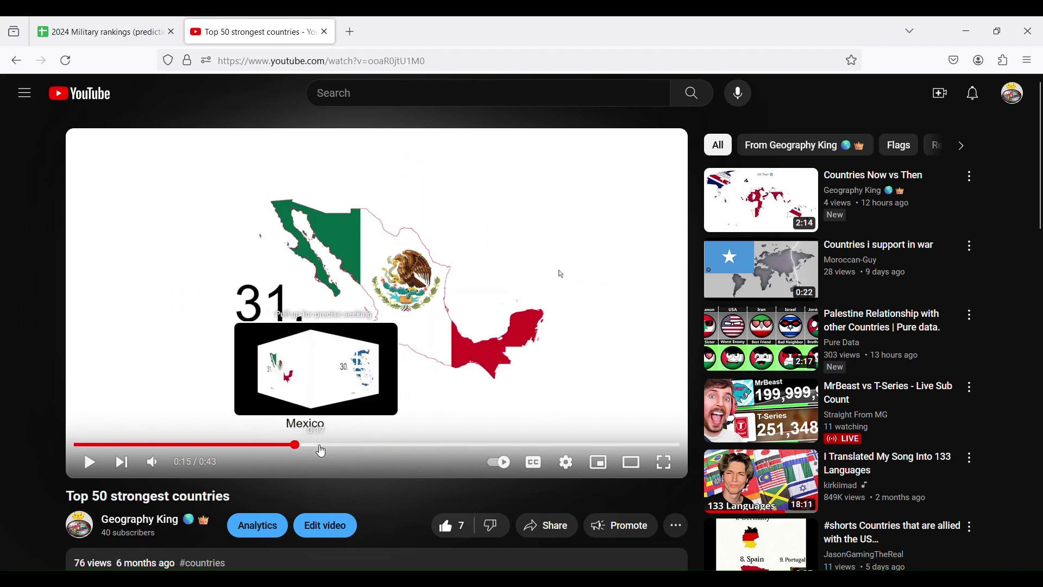
pyautogui.moveTo(307, 454); pyautogui.dragTo(276, 445)
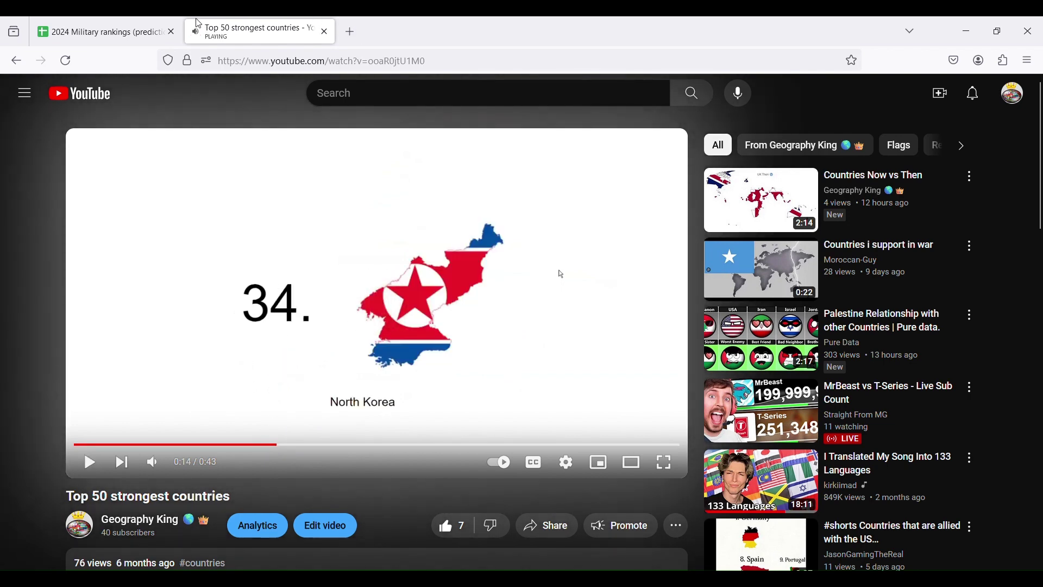
pyautogui.click(132, 22)
pyautogui.click(58, 351)
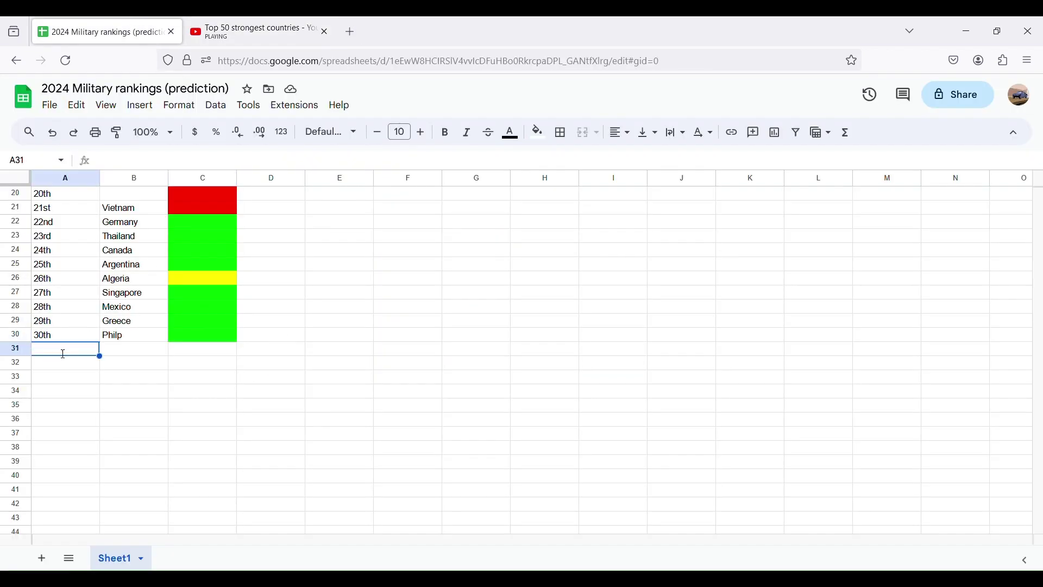
pyautogui.click(238, 22)
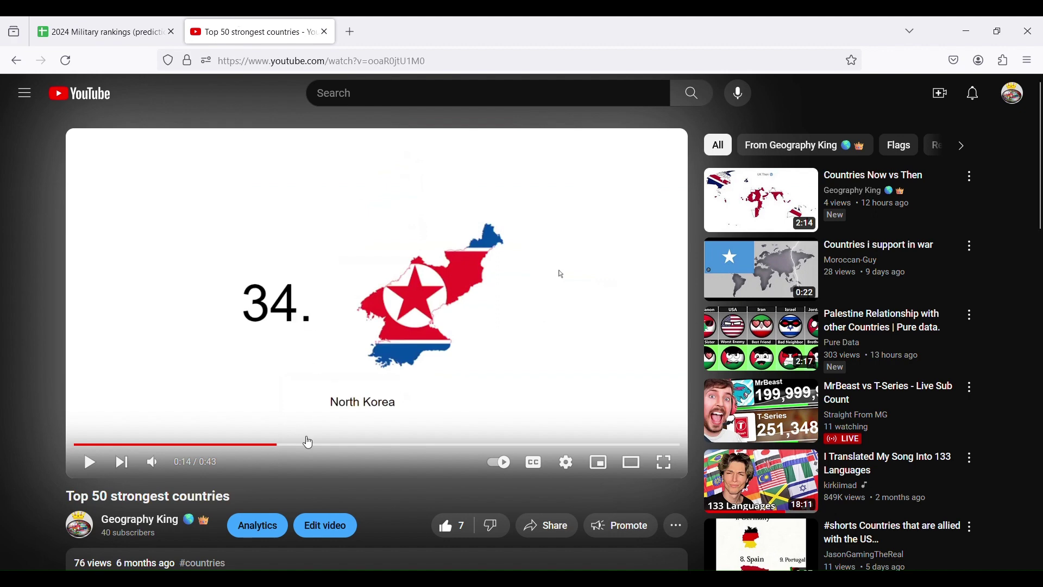
pyautogui.moveTo(311, 452); pyautogui.dragTo(296, 452)
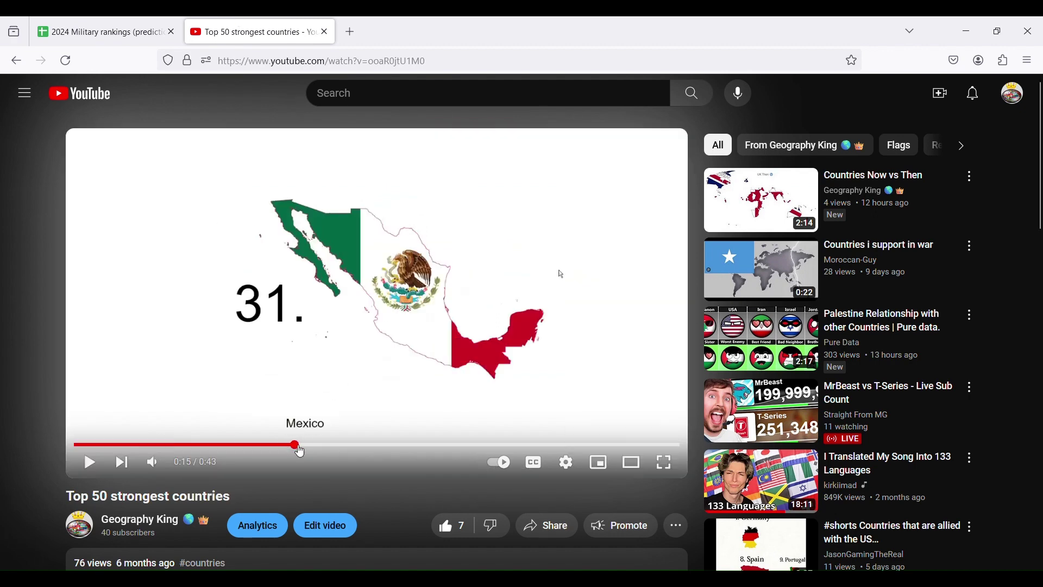
pyautogui.click(112, 22)
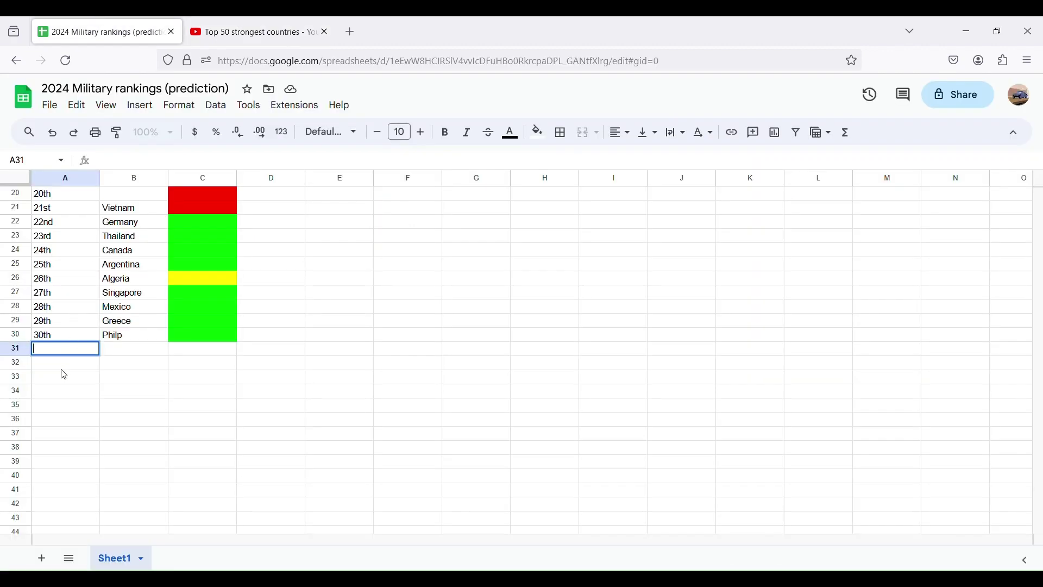
pyautogui.write('31')
pyautogui.click(55, 368)
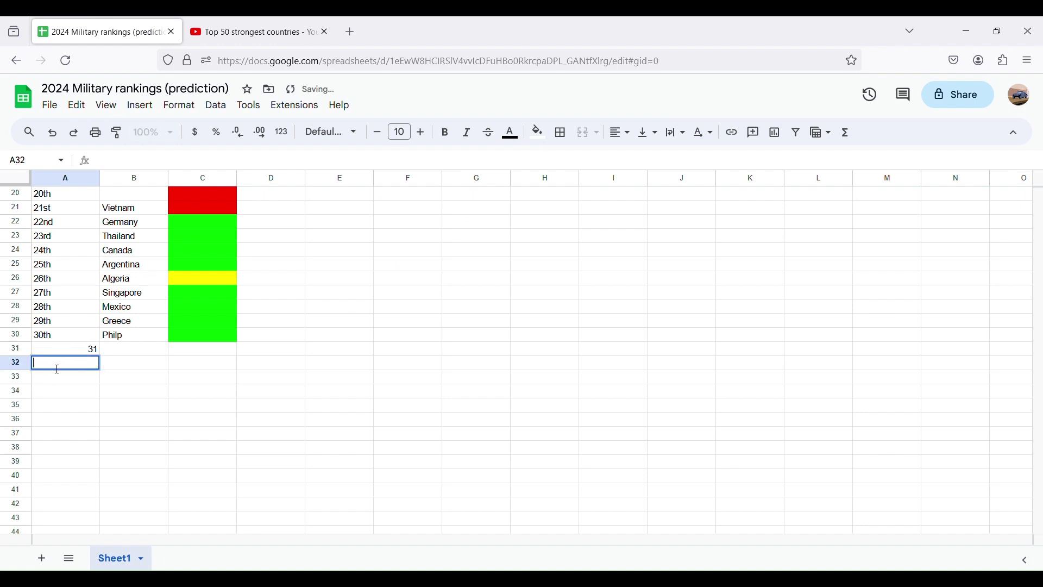
# Enter rank 32 in A32 and write the ranks in A31 and A32 as the ordinals 31st and 32nd
pyautogui.write('32')
pyautogui.click(87, 351)
pyautogui.doubleClick(87, 351)
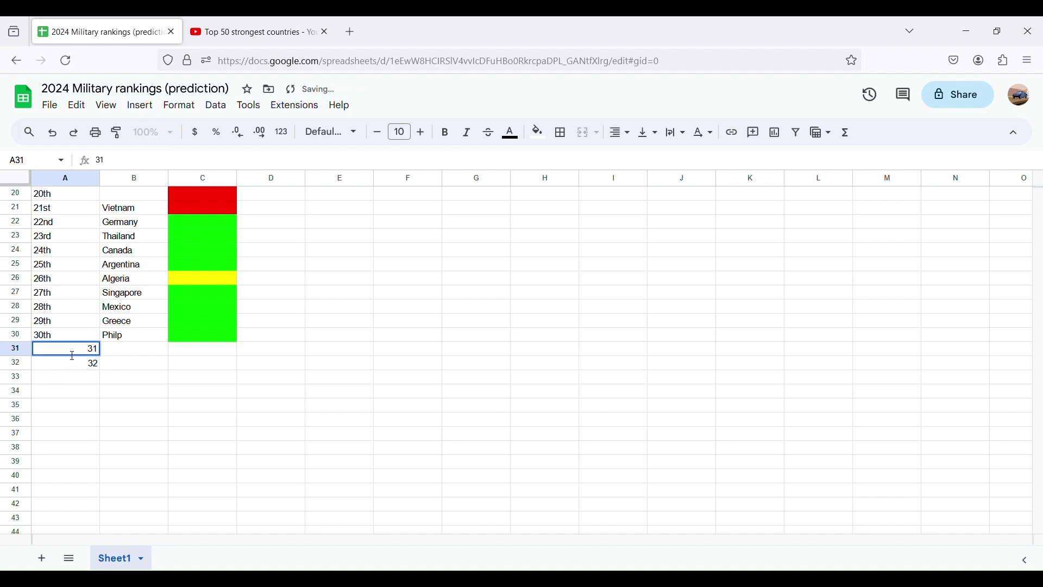
pyautogui.write('st')
pyautogui.doubleClick(82, 363)
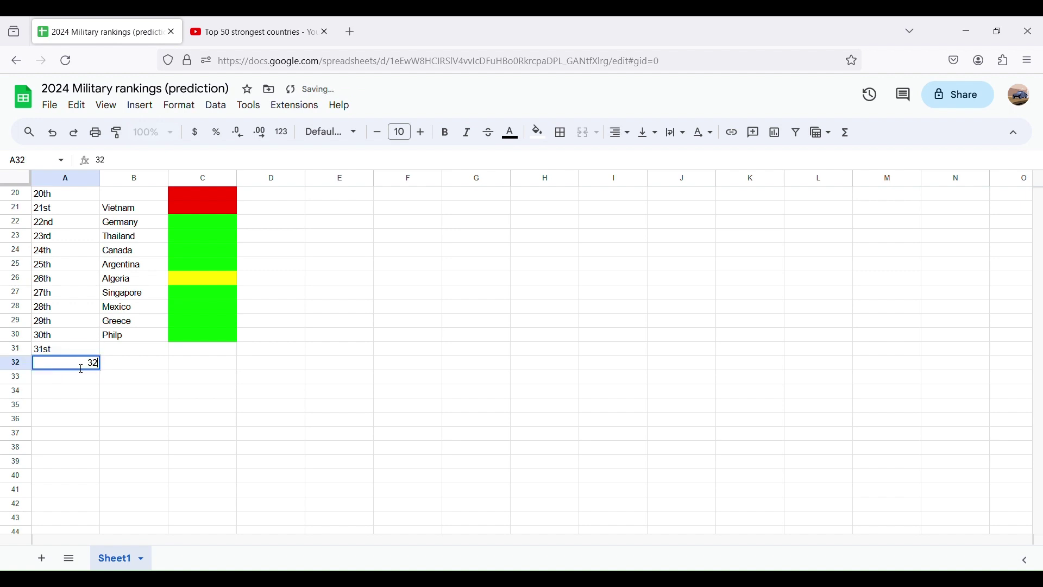
pyautogui.write('nd')
# Enter the ranks 33rd, 34th and 35th in cells A33 to A35
pyautogui.click(78, 381)
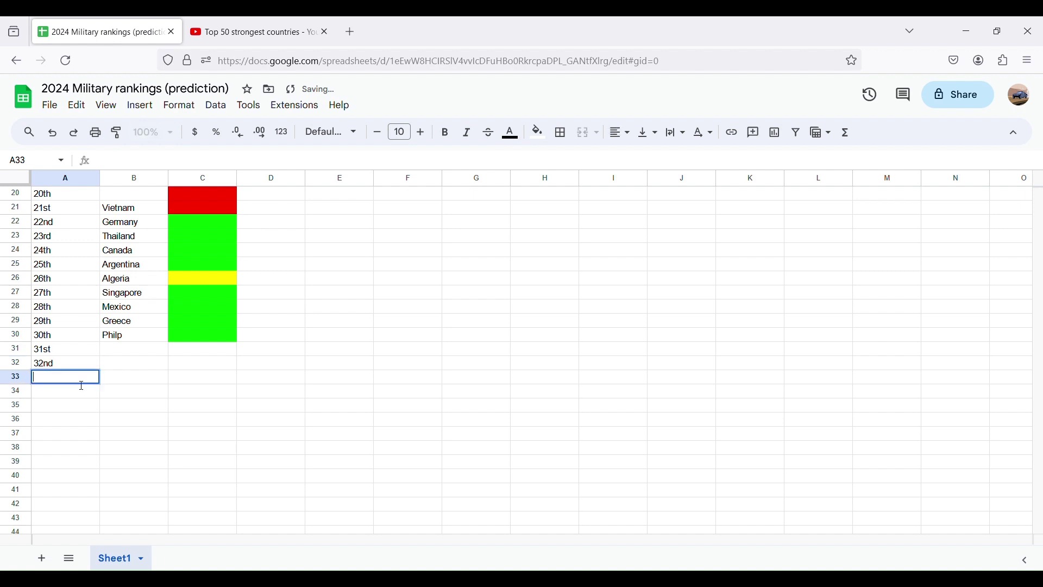
pyautogui.write('33rd')
pyautogui.click(67, 396)
pyautogui.write('24')
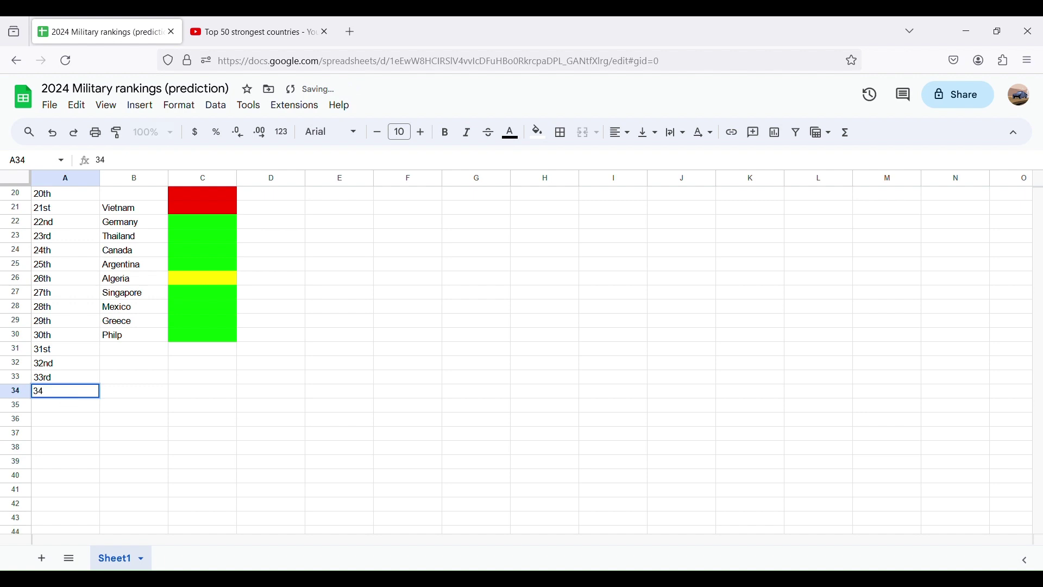
pyautogui.write('th')
pyautogui.click(63, 413)
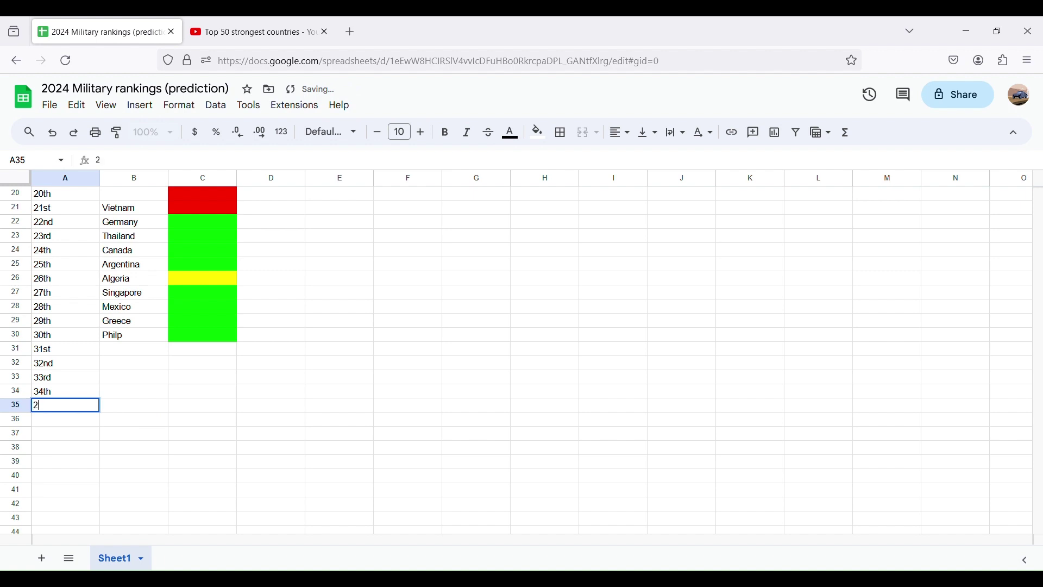
pyautogui.press('BackSpace')
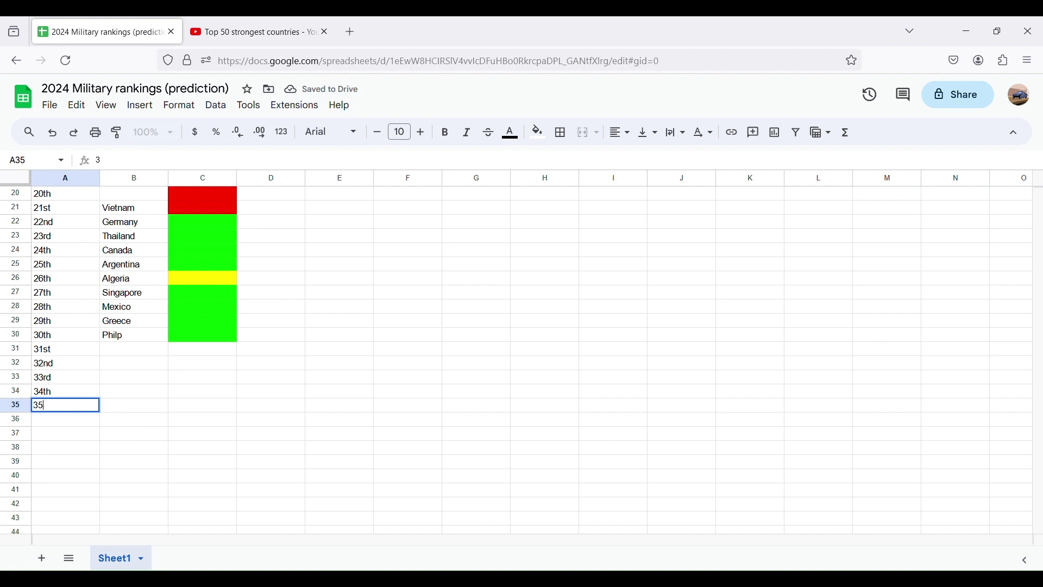
# Review the YouTube ranking video around 0:14 and enter North Korea in B31 of the spreadsheet
pyautogui.click(147, 365)
pyautogui.doubleClick(146, 352)
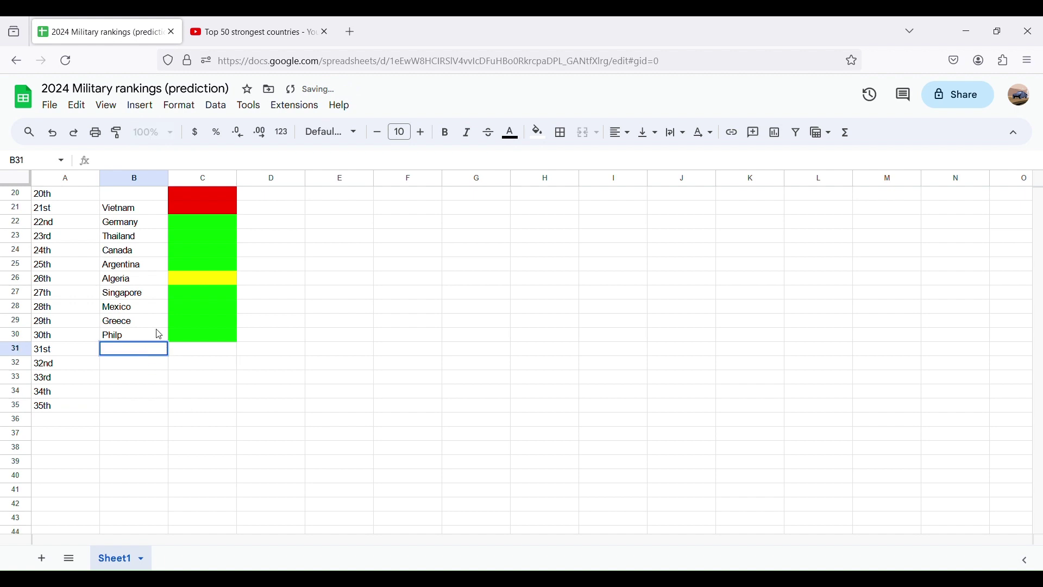
pyautogui.click(271, 21)
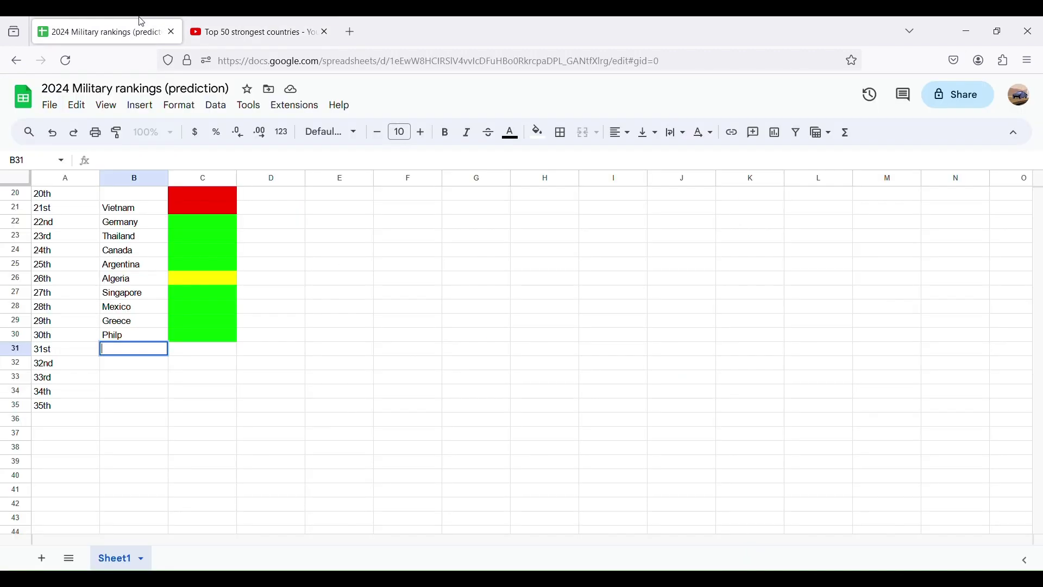
pyautogui.click(140, 22)
pyautogui.click(287, 21)
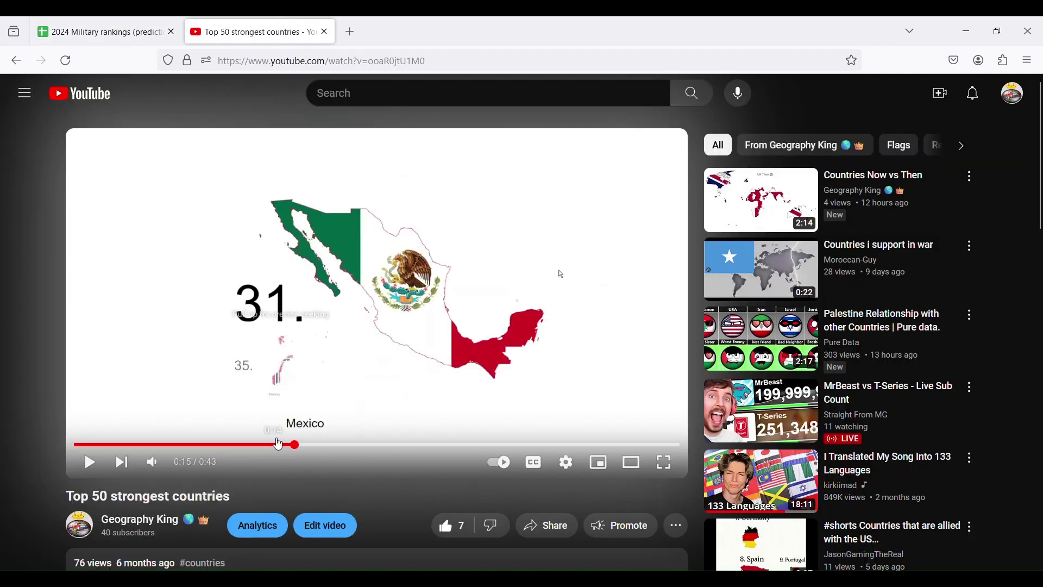
pyautogui.moveTo(279, 444); pyautogui.dragTo(272, 445)
pyautogui.click(123, 22)
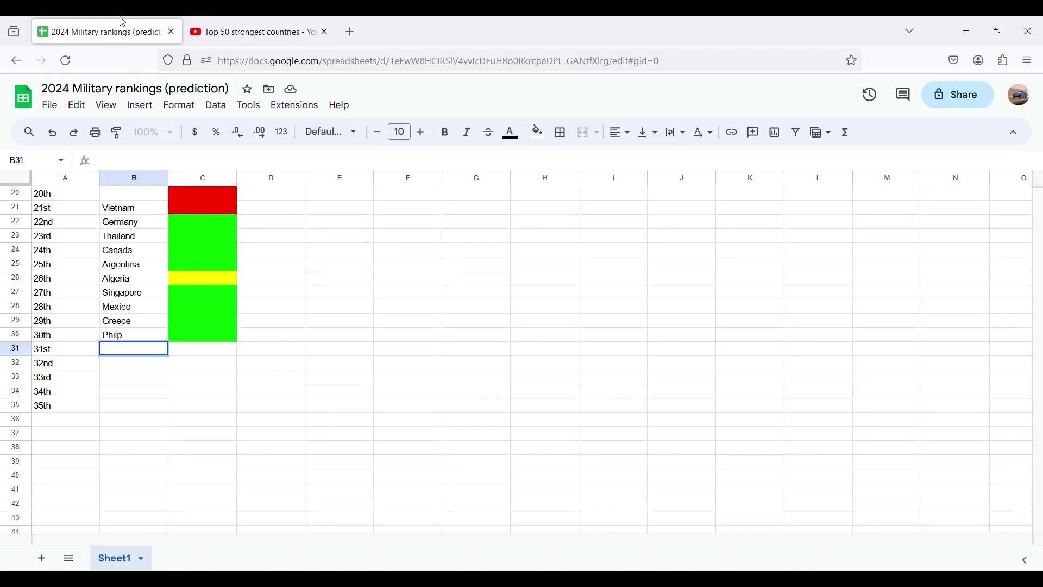
pyautogui.write('North Korea')
# Fill the status cell C31 of the 31st-ranked country with bright green
pyautogui.click(186, 351)
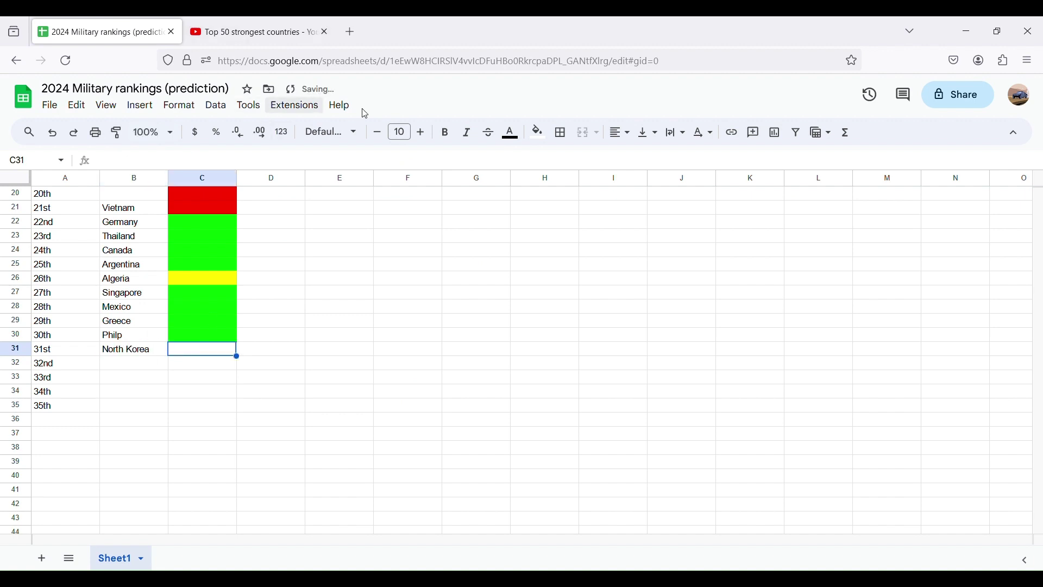
pyautogui.click(536, 137)
pyautogui.click(602, 197)
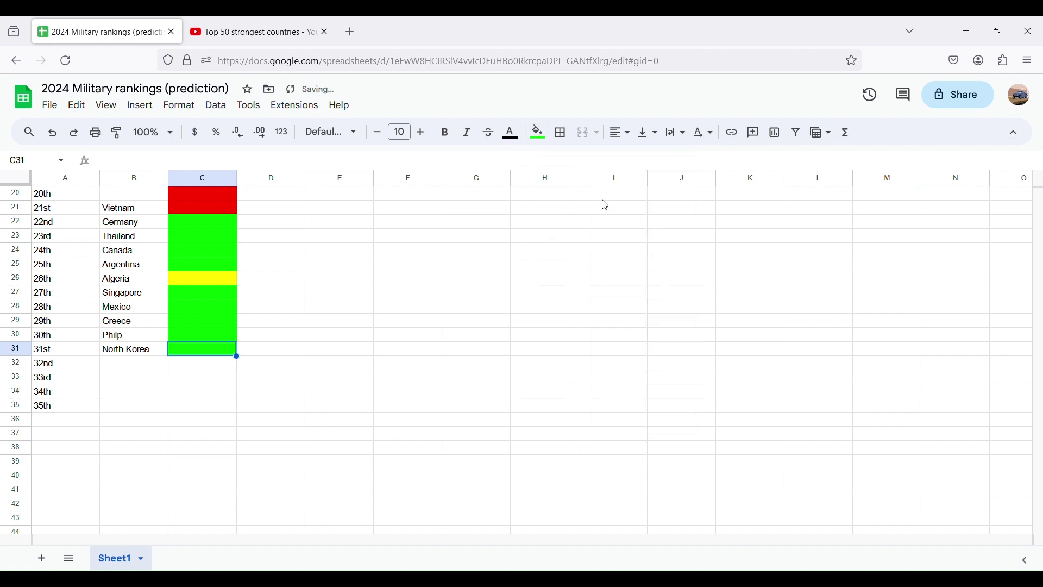
# Enter Norway in B32 and fill its status cell C32 with bright green
pyautogui.click(129, 368)
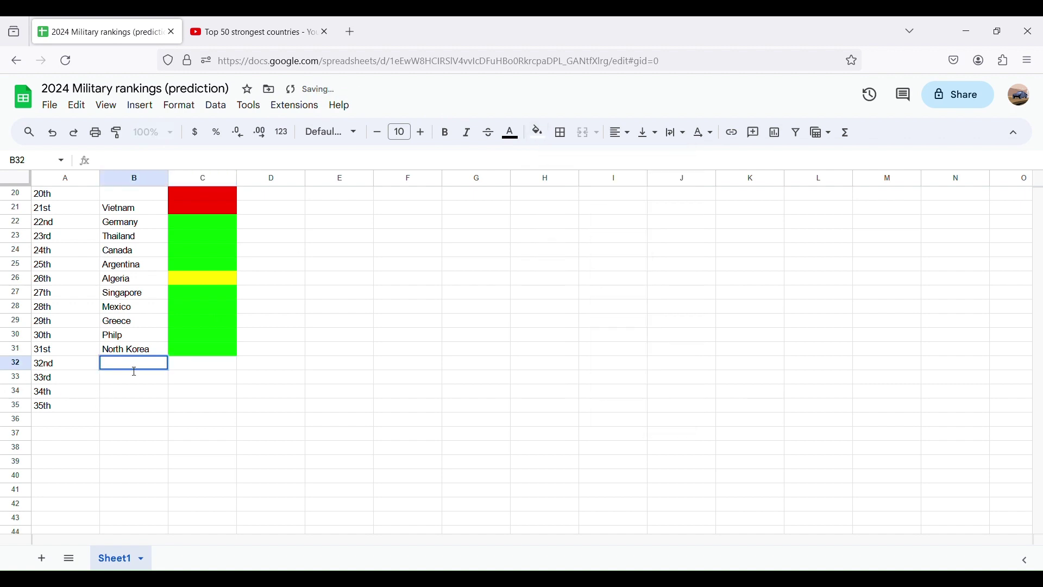
pyautogui.write('Nor')
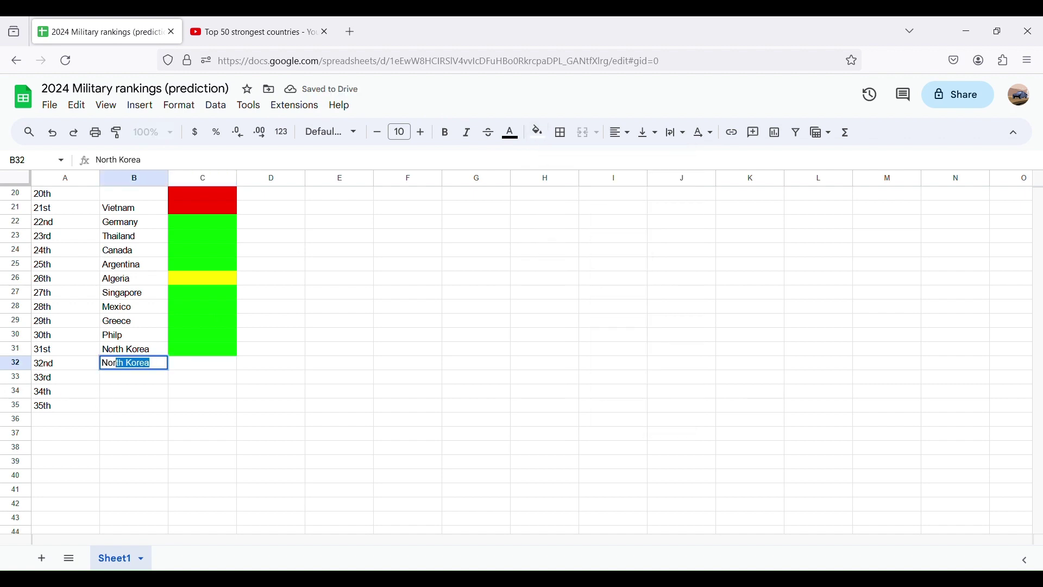
pyautogui.write('way')
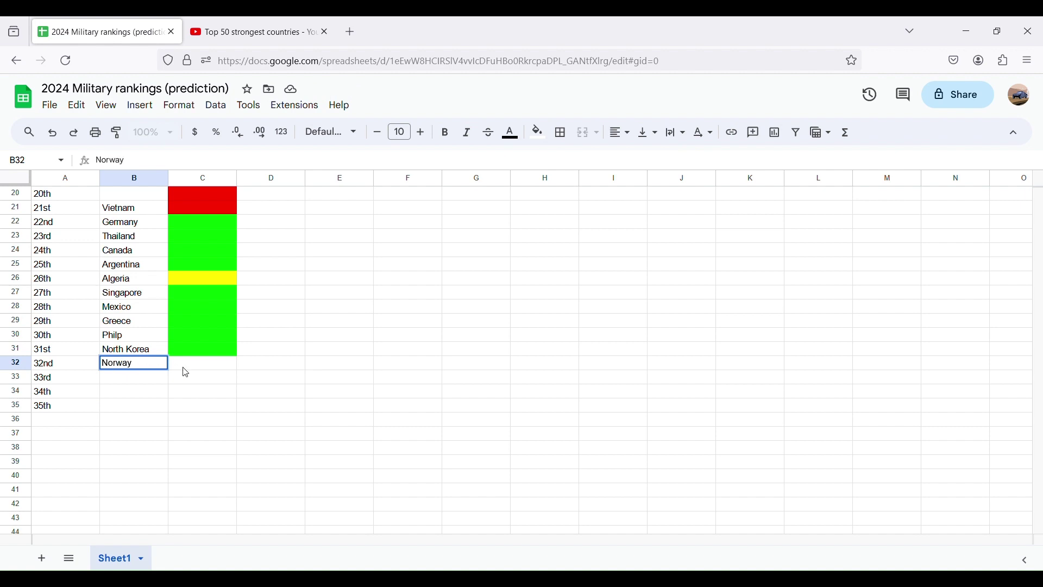
pyautogui.click(211, 374)
pyautogui.click(538, 132)
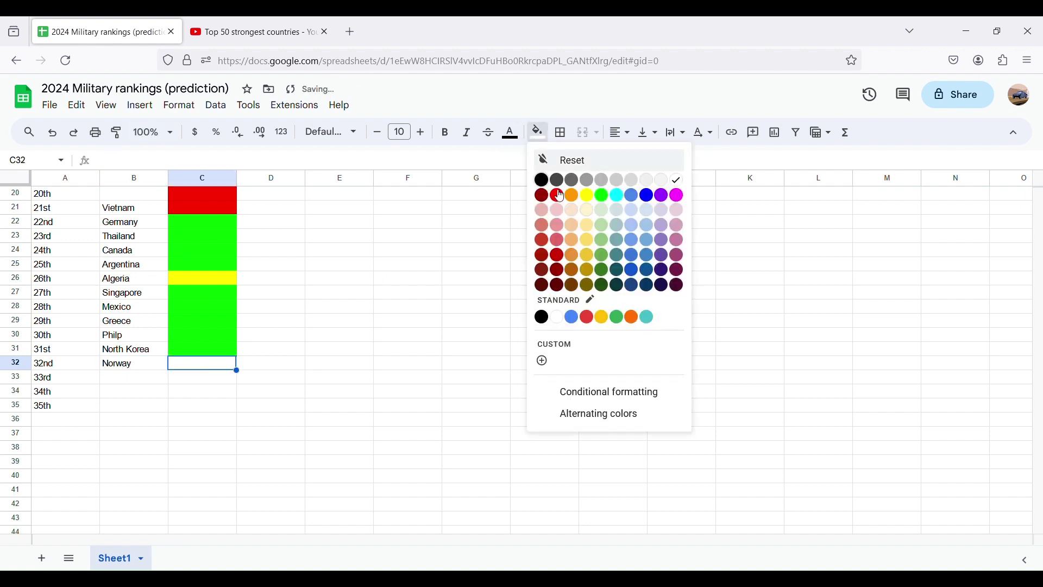
pyautogui.click(602, 196)
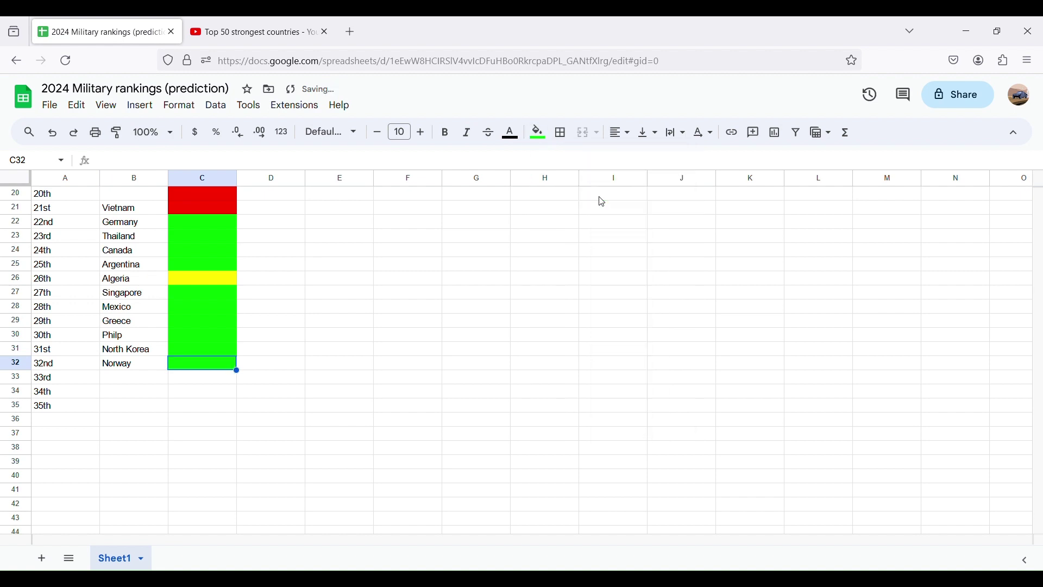
# Enter South Africa in B33 and fill its status cell C33 with red
pyautogui.click(215, 384)
pyautogui.click(145, 384)
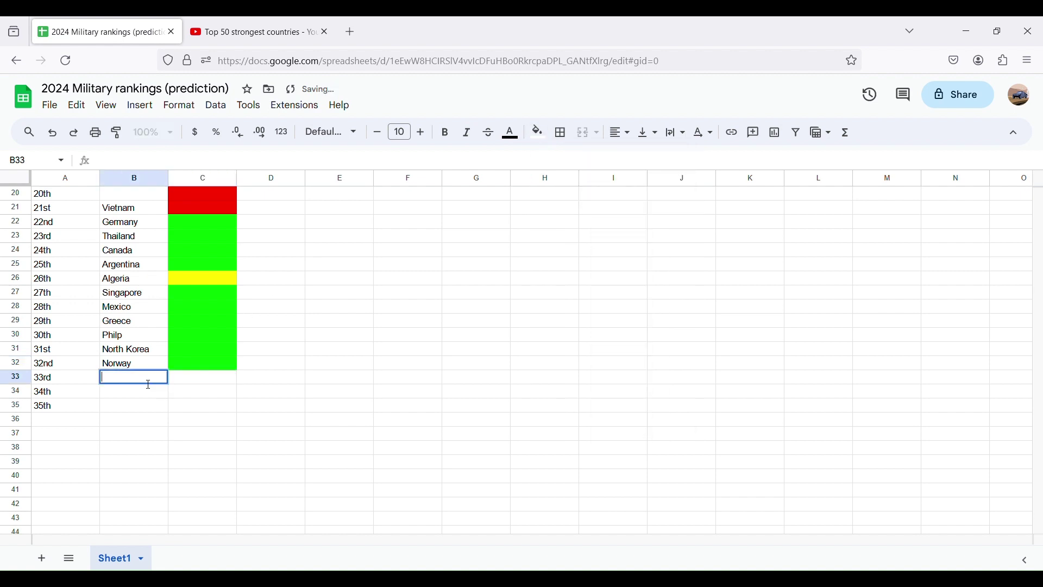
pyautogui.write('South A')
pyautogui.press('BackSpace')
pyautogui.press('BackSpace')
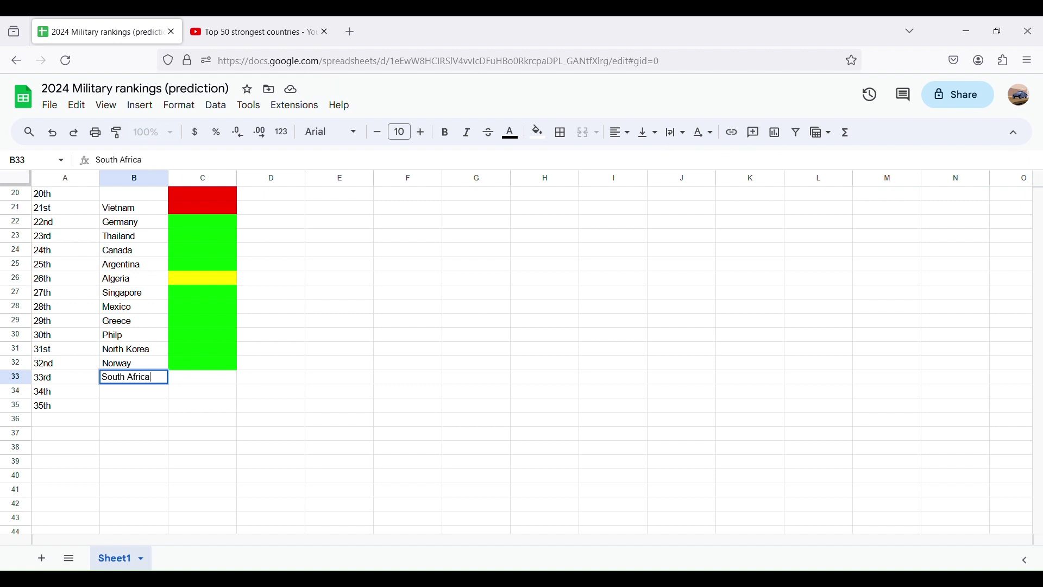
pyautogui.write('Africa')
pyautogui.click(181, 389)
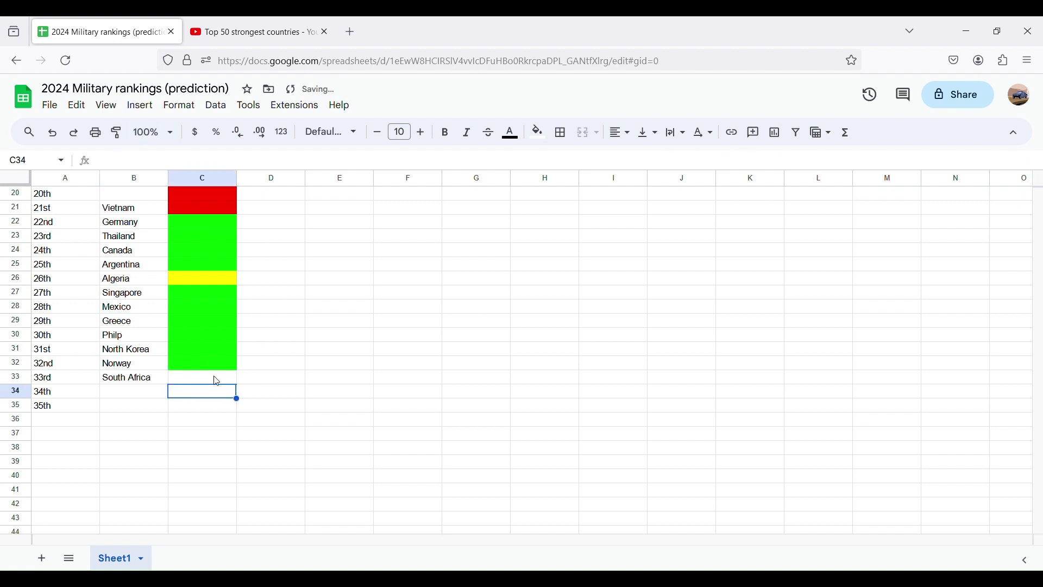
pyautogui.click(536, 136)
pyautogui.click(560, 194)
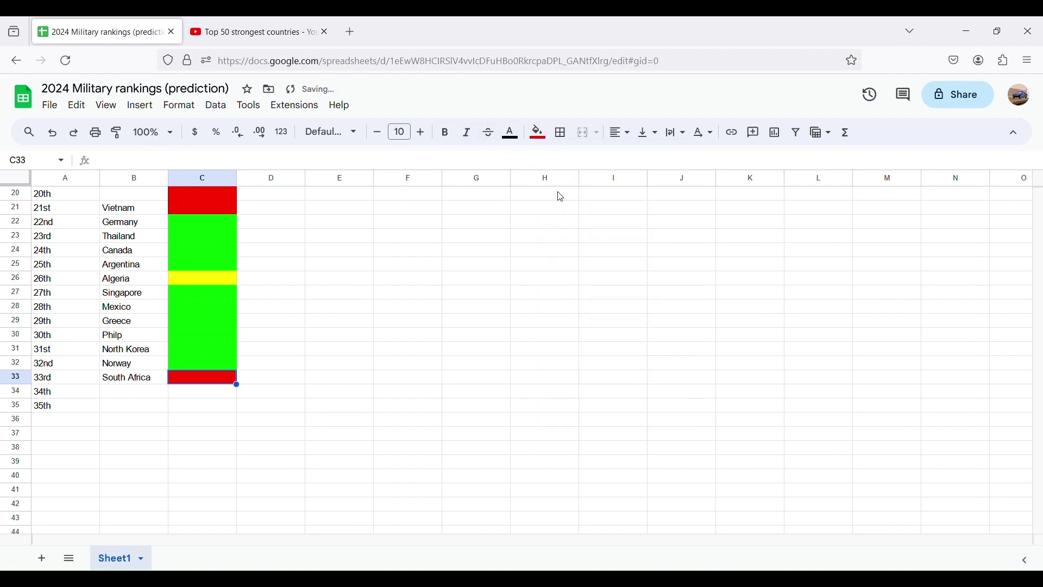
# Recheck rank 33 in the YouTube ranking video and change the fill of spreadsheet cell C33 to yellow
pyautogui.click(250, 31)
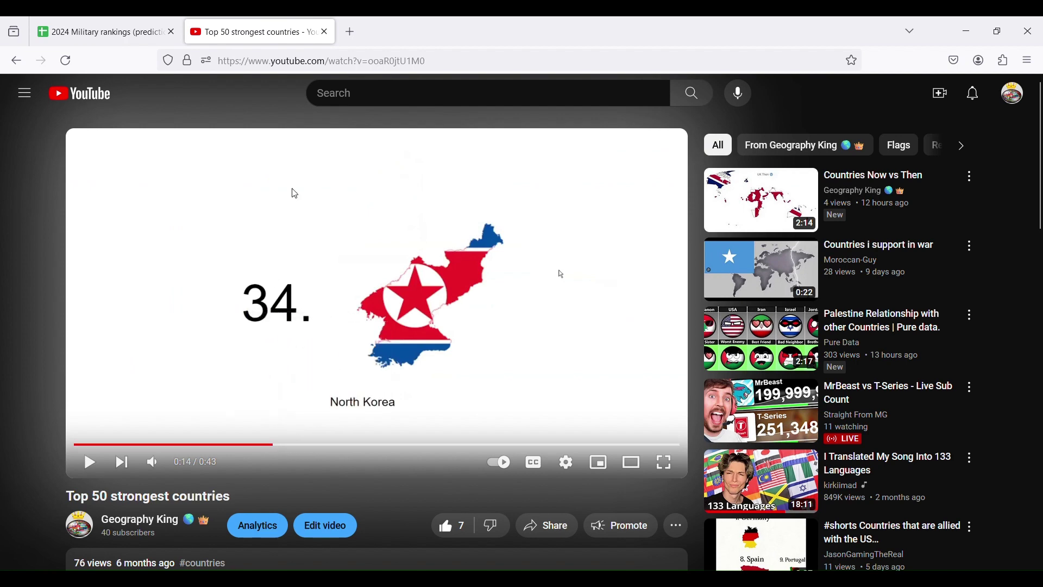
pyautogui.click(146, 22)
pyautogui.click(193, 33)
pyautogui.click(279, 446)
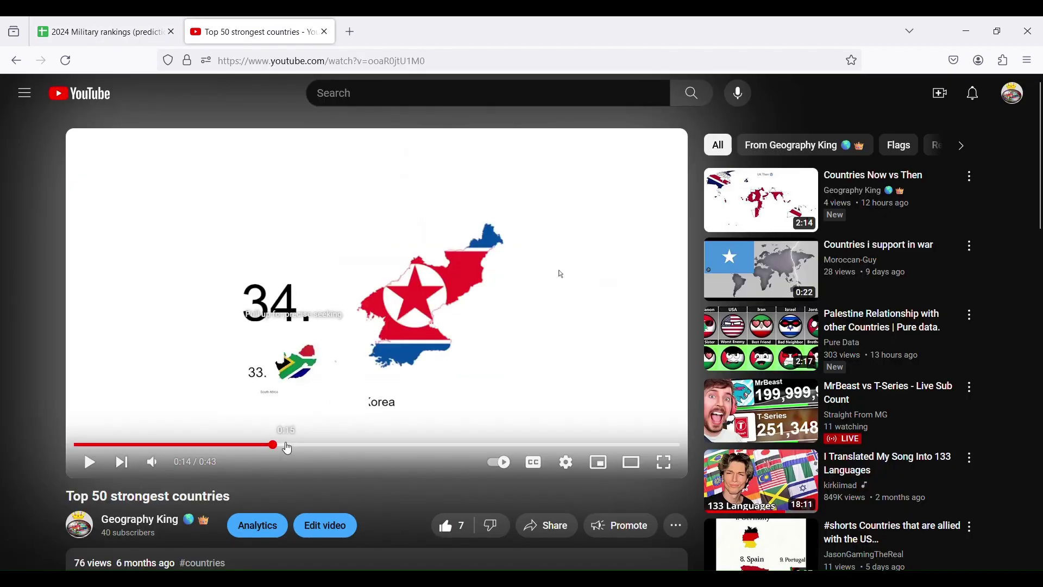
pyautogui.click(104, 31)
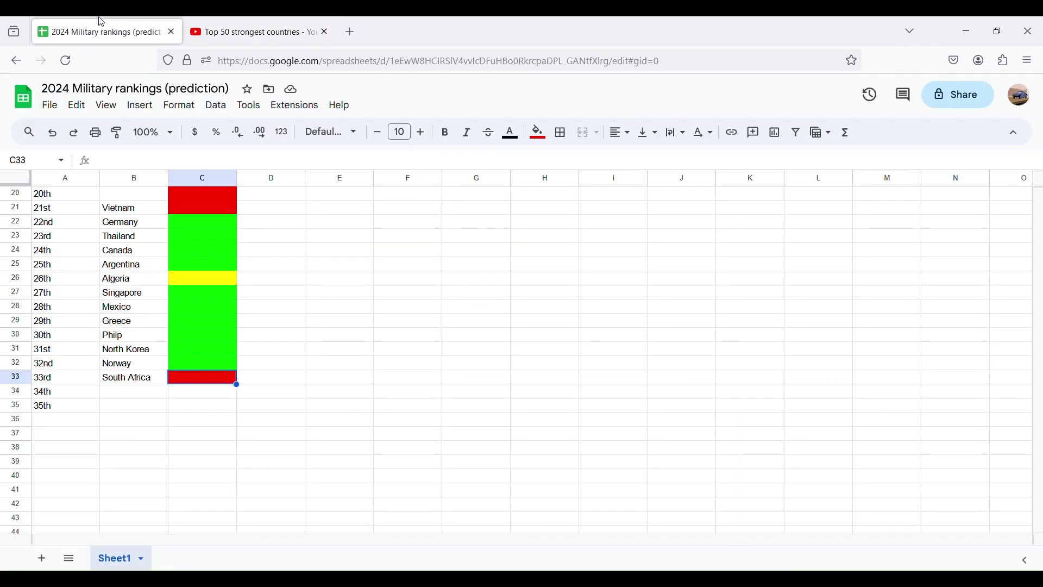
pyautogui.click(539, 133)
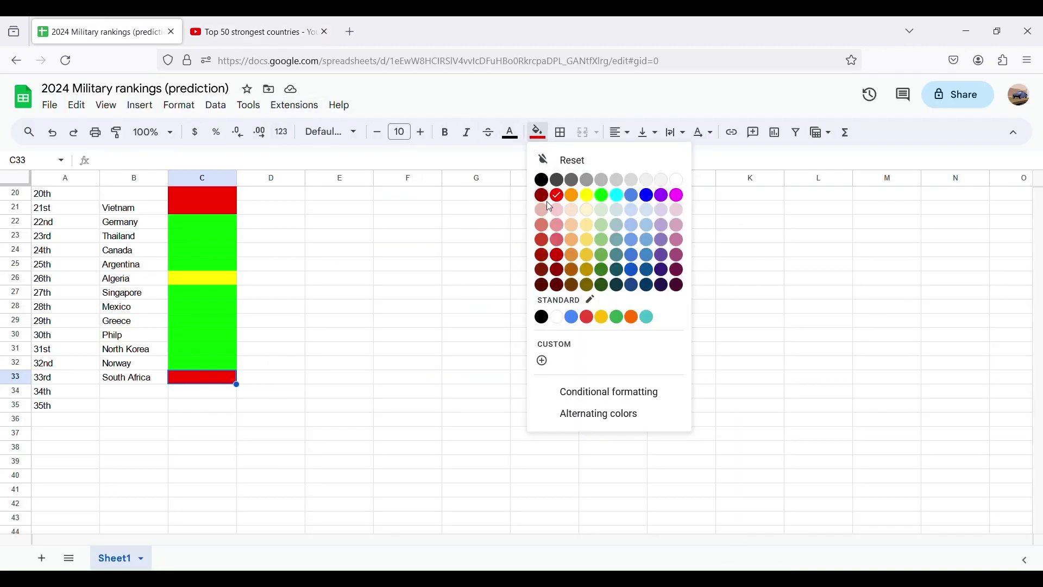
pyautogui.click(594, 197)
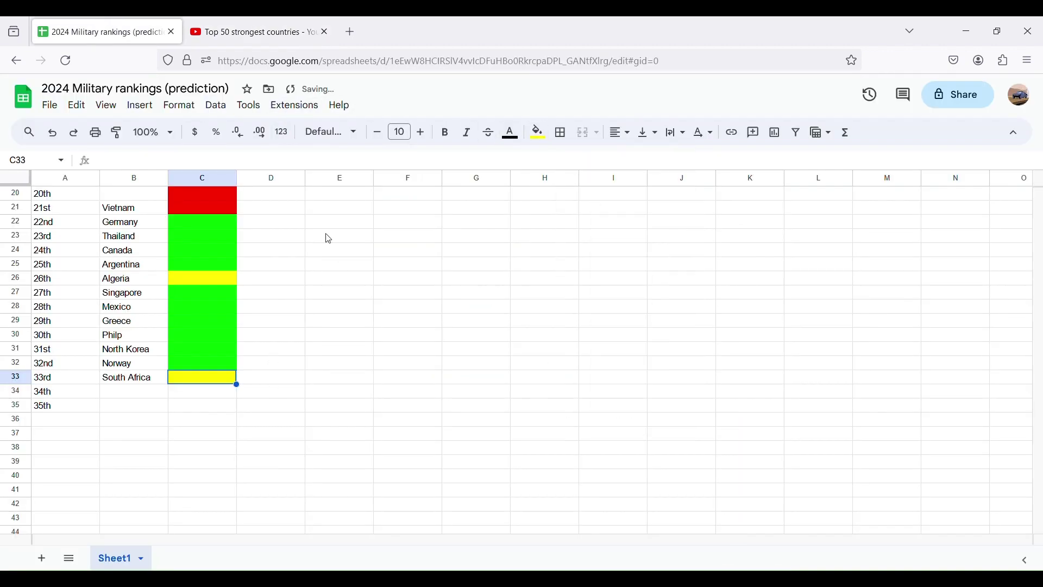
# Check ranks 34 and 35 in the YouTube video, and replace the country in B31 of the spreadsheet with Nigeria
pyautogui.doubleClick(108, 399)
pyautogui.click(250, 31)
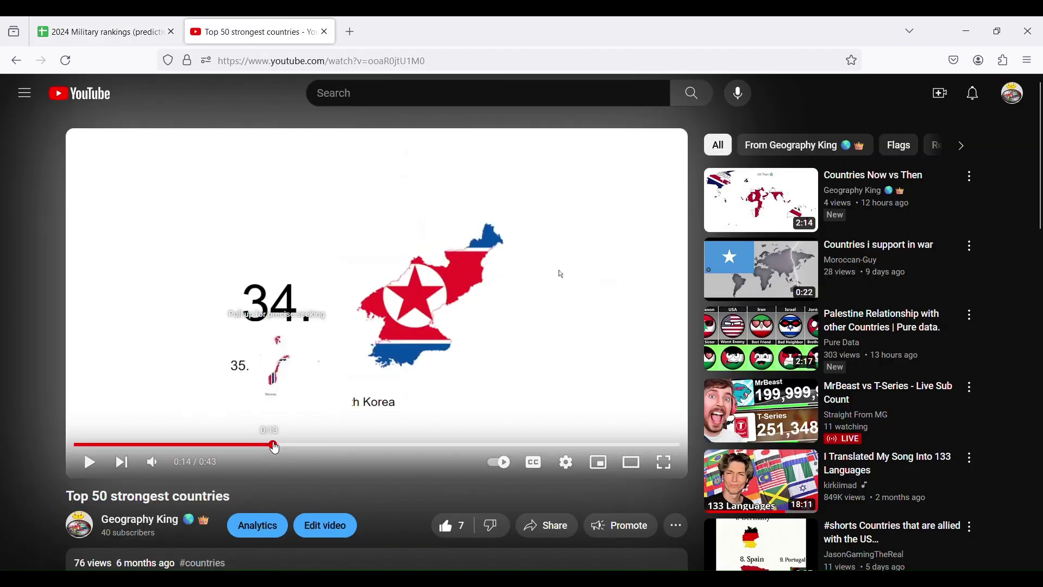
pyautogui.click(148, 21)
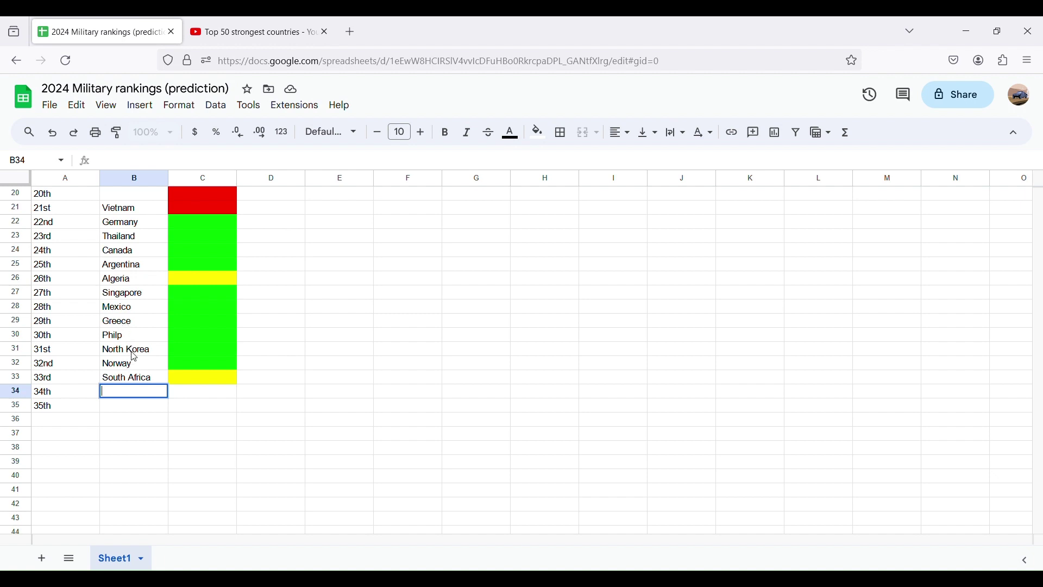
pyautogui.click(163, 350)
pyautogui.doubleClick(157, 348)
pyautogui.moveTo(158, 347); pyautogui.dragTo(113, 351)
pyautogui.write('igeria')
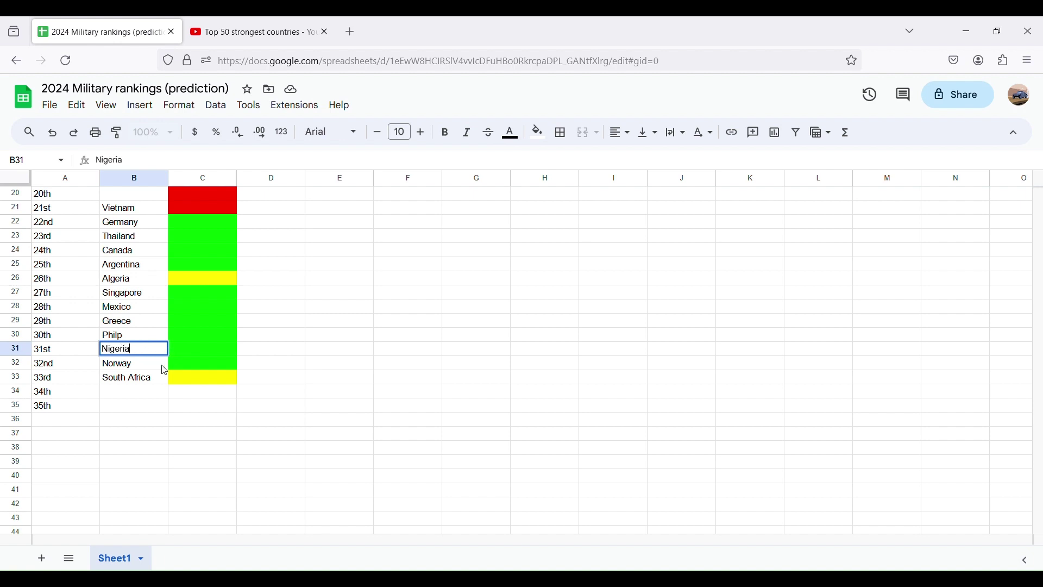
# Change the 32nd-ranked country in B32 to North Korea and the 33rd-ranked country in B33 to Norway
pyautogui.click(163, 366)
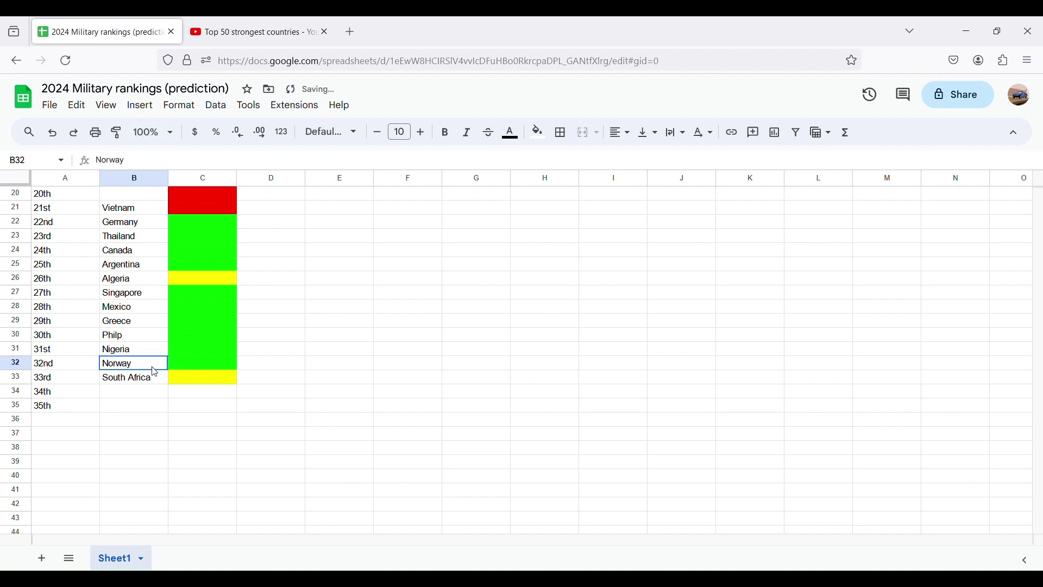
pyautogui.doubleClick(158, 369)
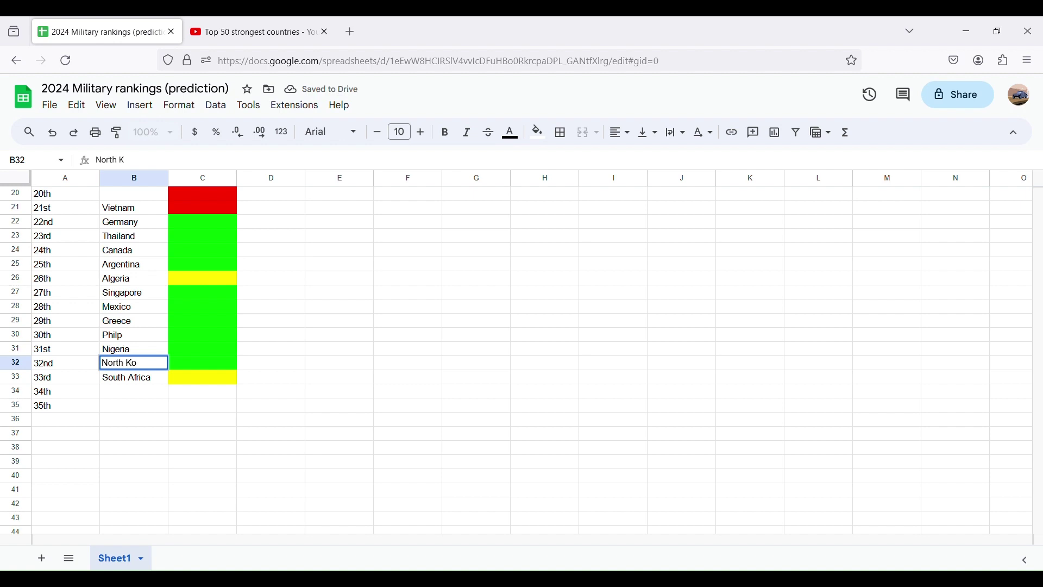
pyautogui.click(157, 379)
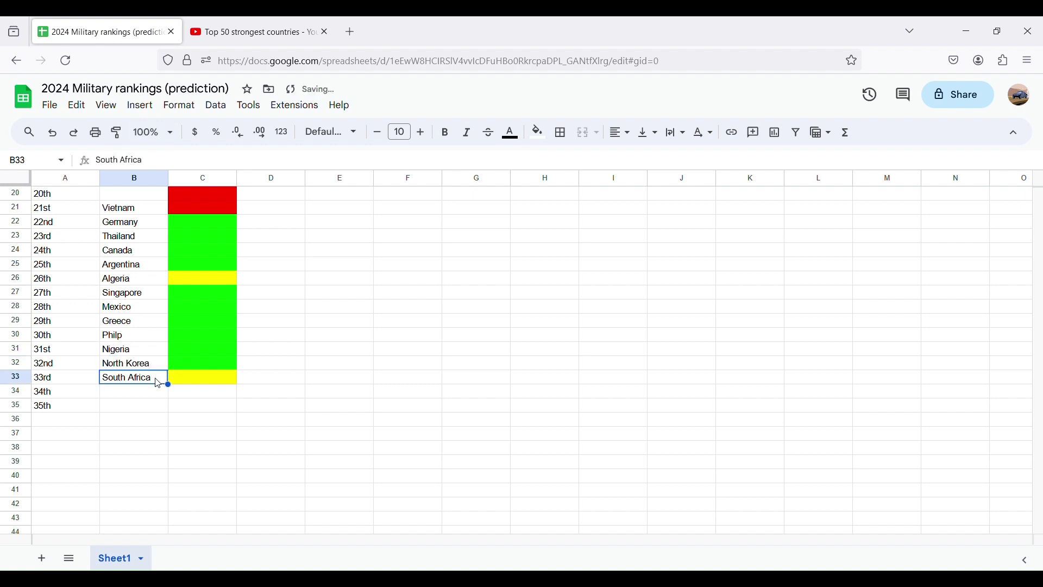
pyautogui.write('Norway')
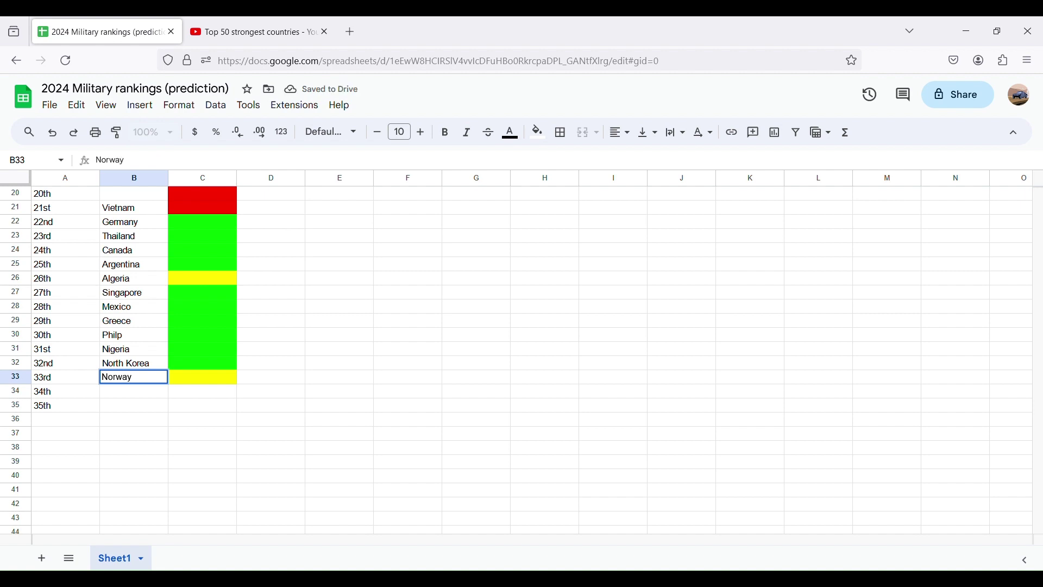
# Enter South Africa in B34 as the 34th-ranked country
pyautogui.doubleClick(161, 395)
pyautogui.write('South')
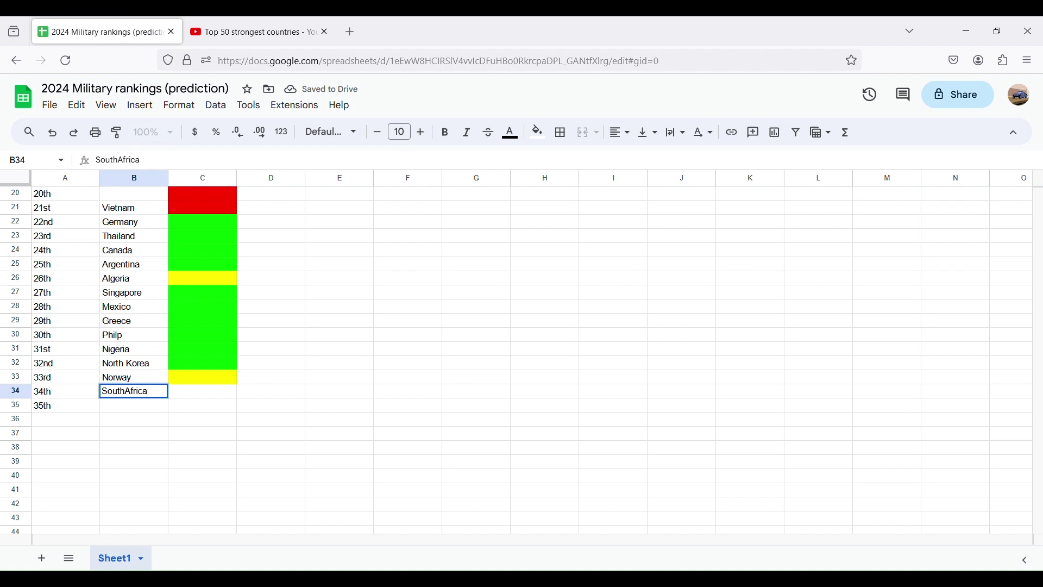
pyautogui.write('Africa')
pyautogui.click(129, 392)
pyautogui.click(207, 399)
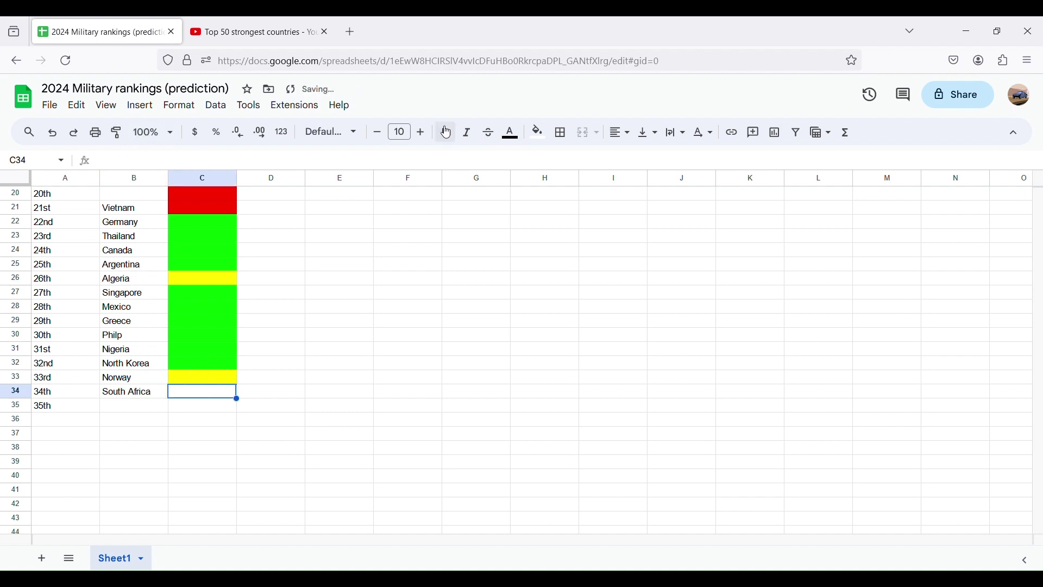
# Fill status cell C34 red and, after rechecking rank 34 in the YouTube ranking video, change the fill of C33 to green
pyautogui.click(538, 132)
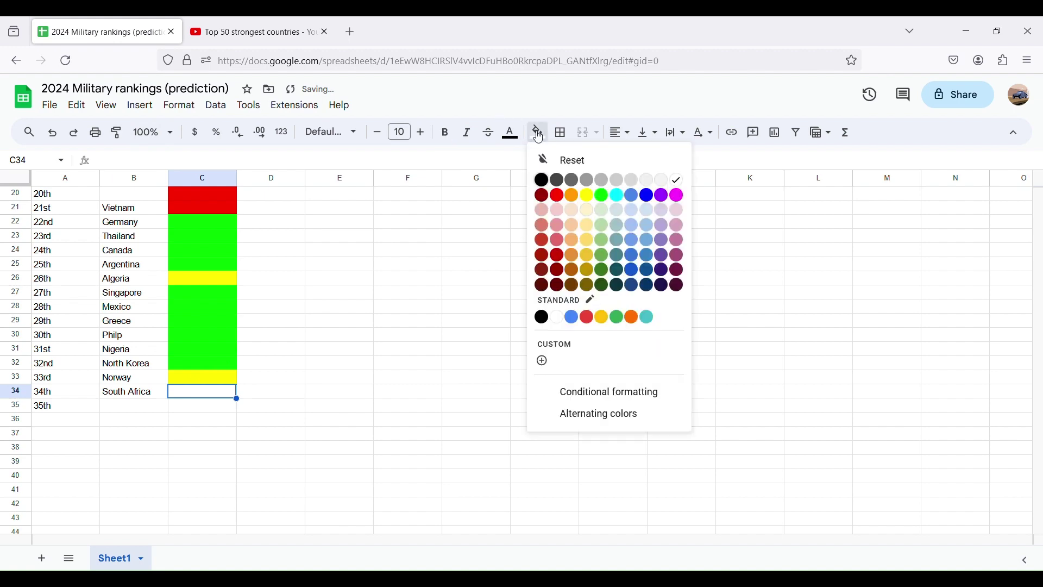
pyautogui.click(556, 195)
pyautogui.click(256, 24)
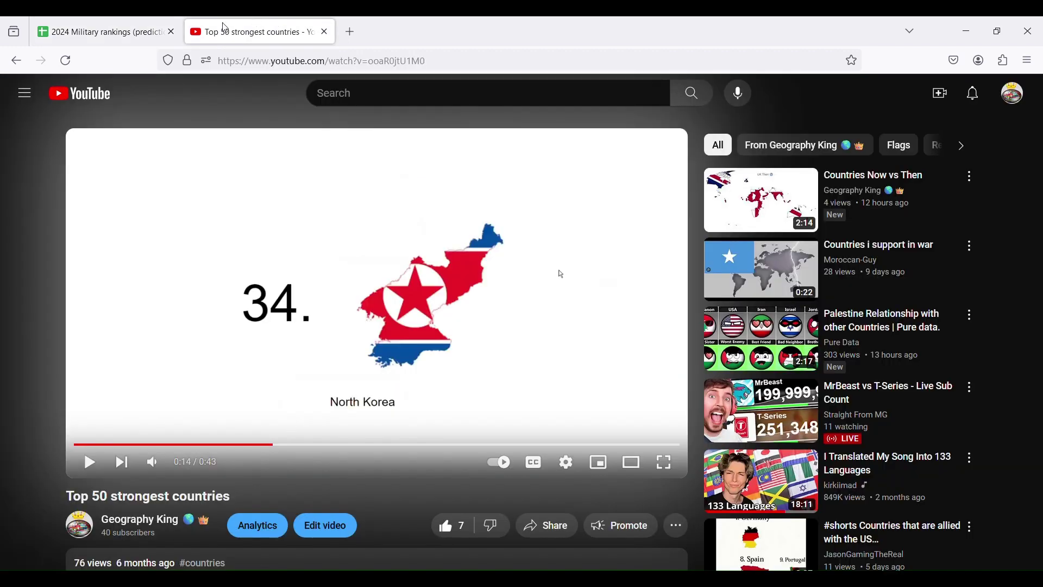
pyautogui.moveTo(289, 454); pyautogui.dragTo(275, 451)
pyautogui.click(116, 25)
pyautogui.click(210, 380)
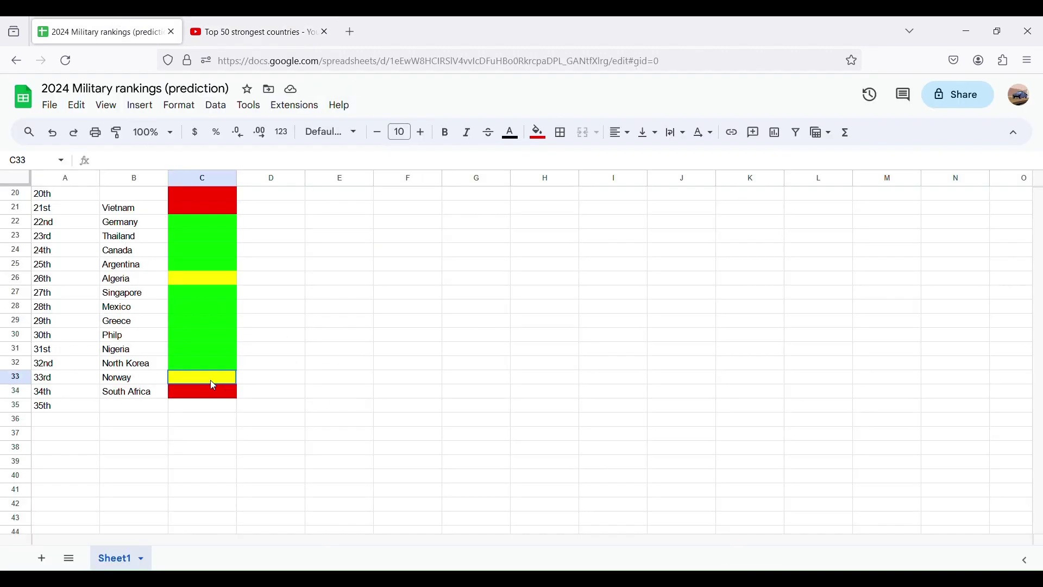
pyautogui.click(545, 136)
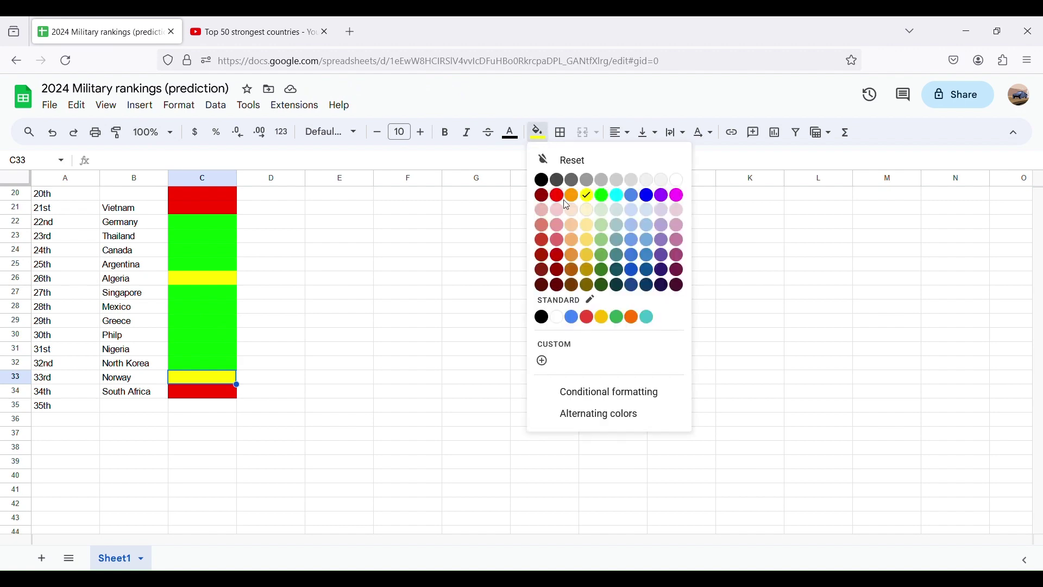
pyautogui.click(603, 200)
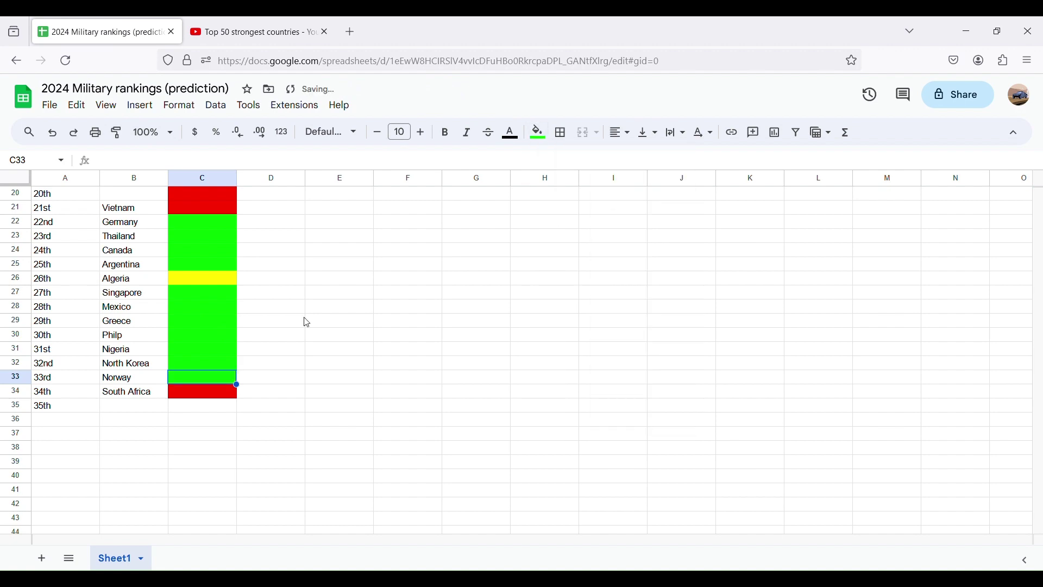
# Play back the YouTube ranking video between ranks 42 and 36 to check which countries are listed there
pyautogui.click(212, 363)
pyautogui.click(239, 22)
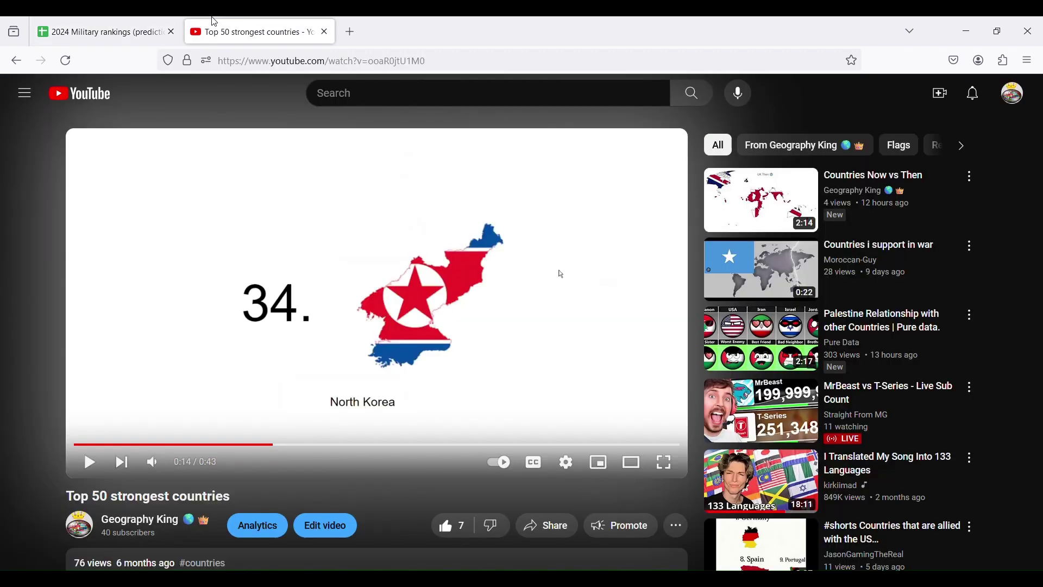
pyautogui.moveTo(272, 446); pyautogui.dragTo(246, 446)
pyautogui.click(91, 464)
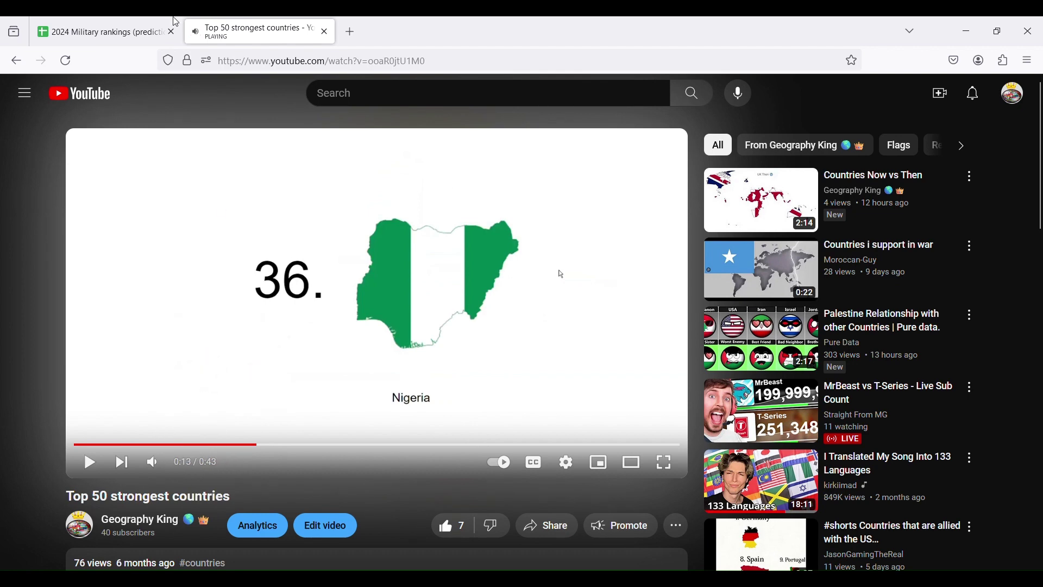
pyautogui.click(365, 354)
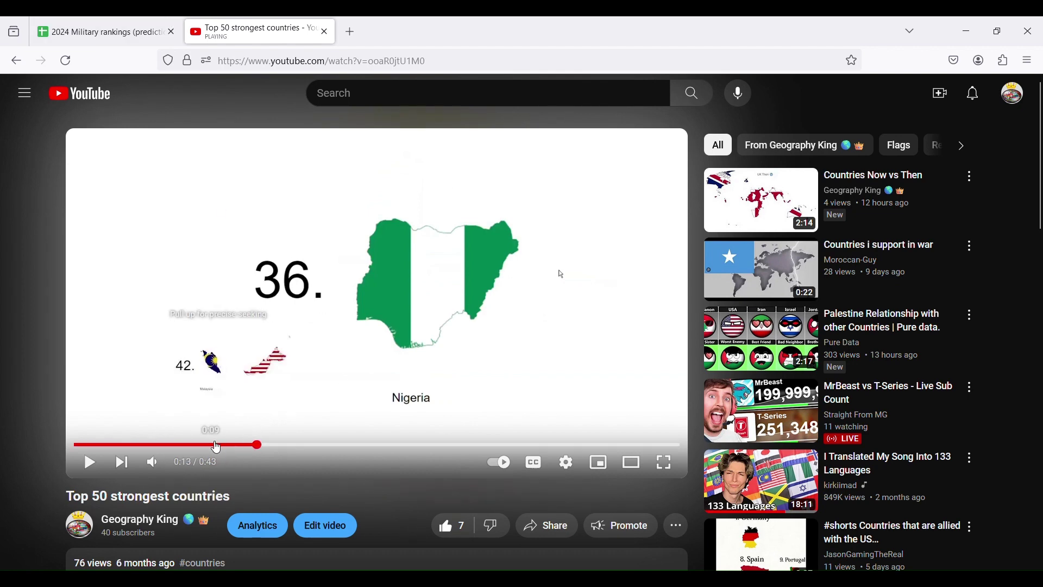
pyautogui.click(230, 446)
pyautogui.click(92, 463)
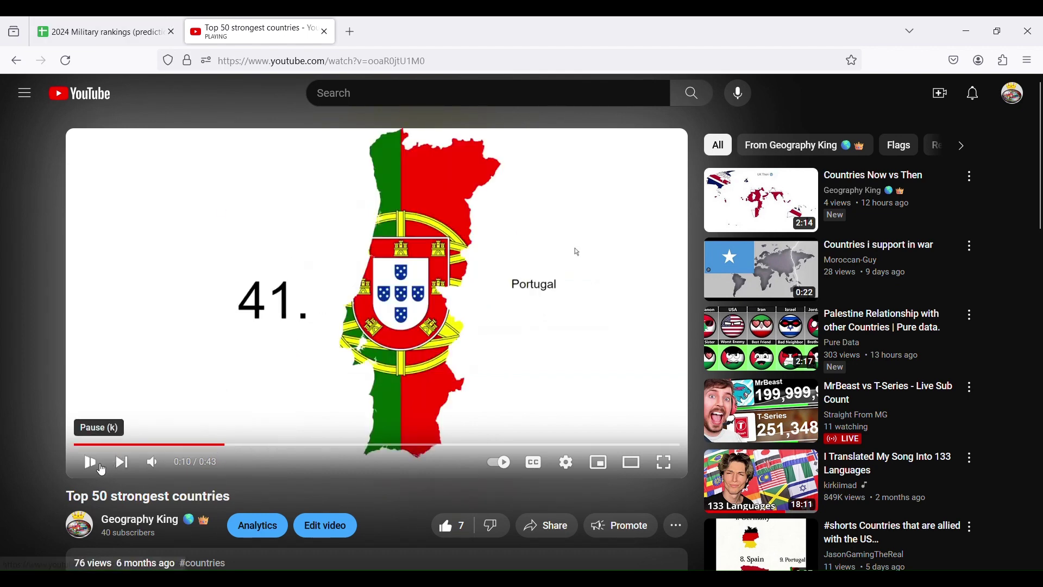
pyautogui.click(102, 468)
pyautogui.click(102, 469)
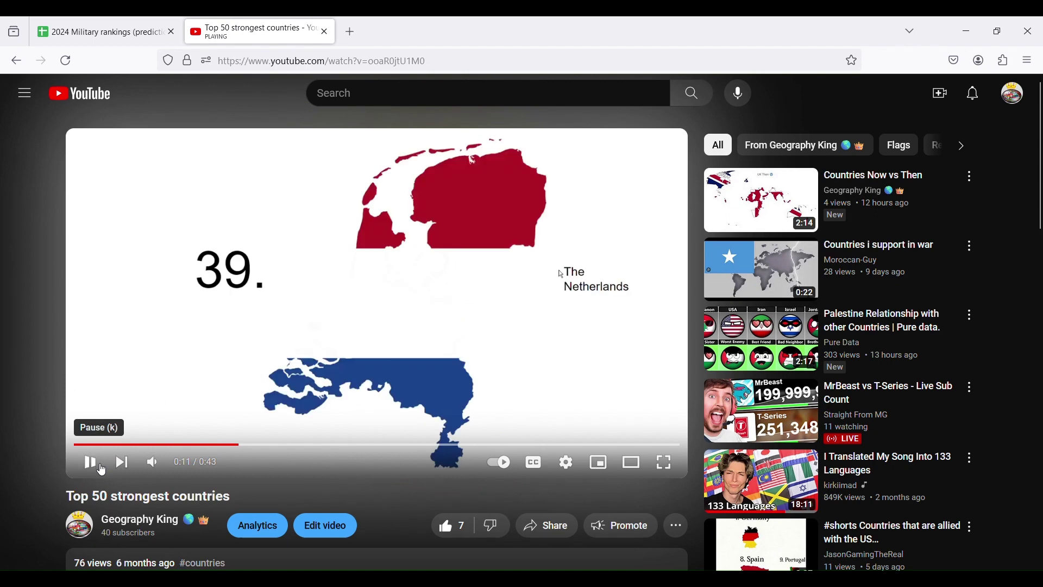
# Return to the spreadsheet, enter Bangladesh in B35 as the 35th-ranked country, and fill C35 green
pyautogui.click(131, 31)
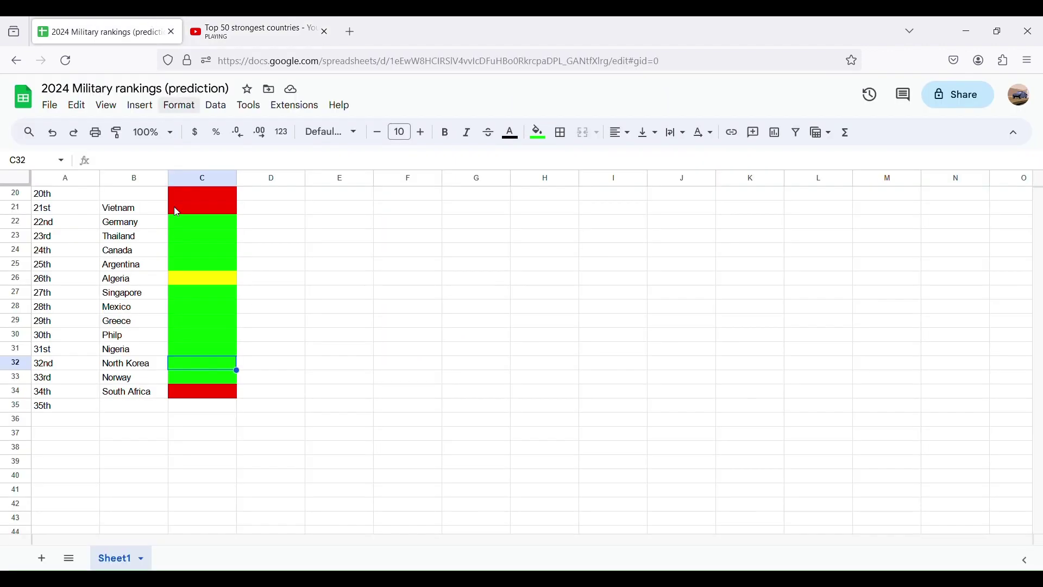
pyautogui.click(123, 407)
pyautogui.write('Bangladesh')
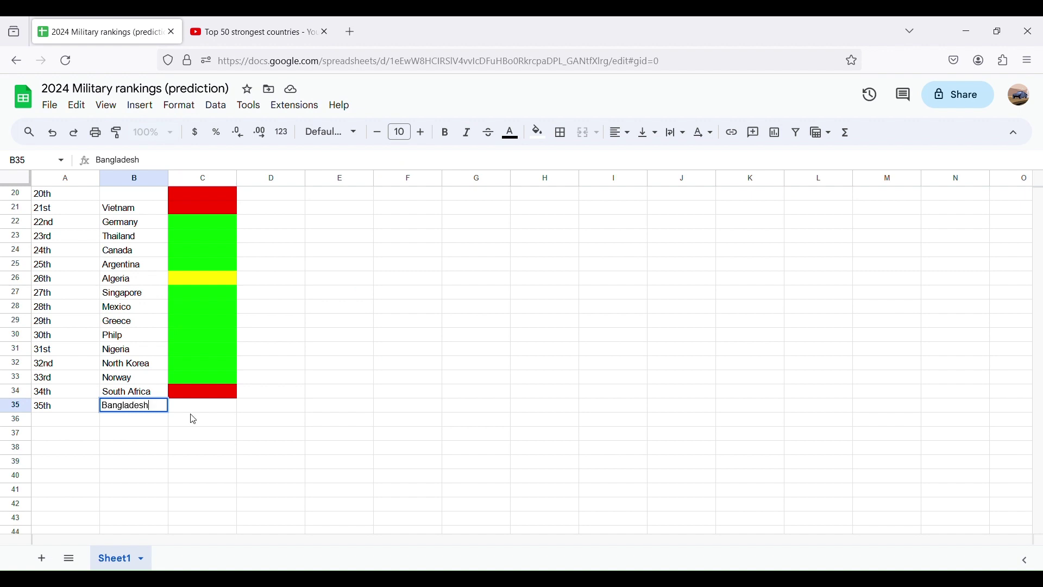
pyautogui.click(193, 408)
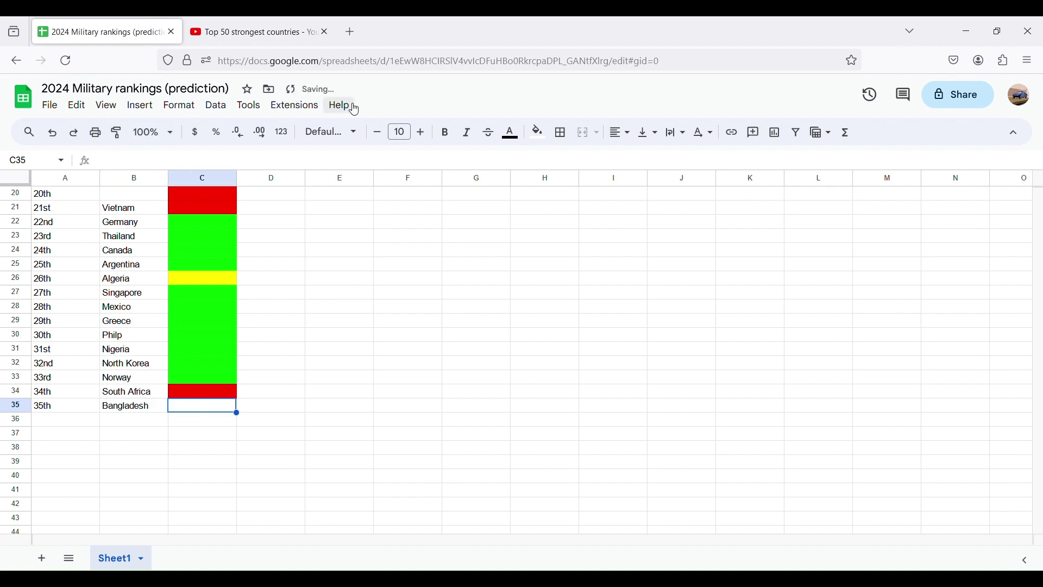
pyautogui.click(539, 133)
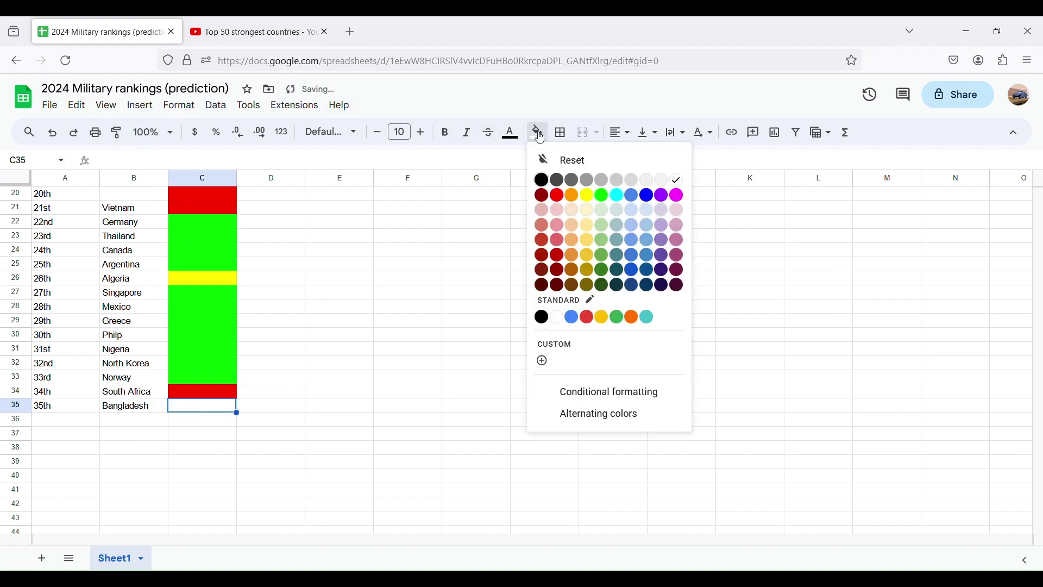
pyautogui.click(603, 196)
# Add 36th and Myanmar in row 36, consulting the YouTube ranking video for the country, and fill C36 green
pyautogui.click(73, 422)
pyautogui.write('36th')
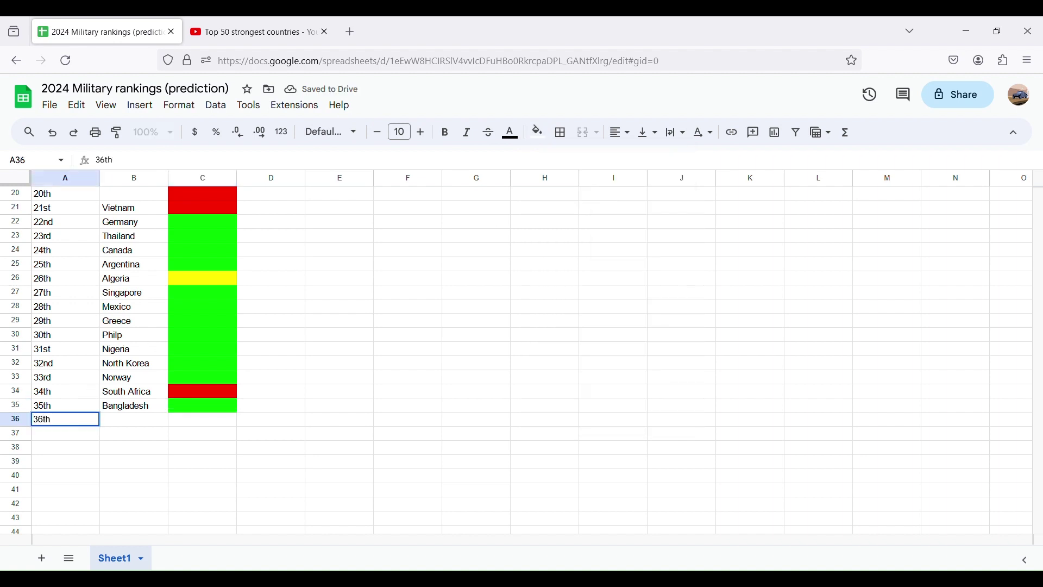
pyautogui.click(122, 426)
pyautogui.click(269, 22)
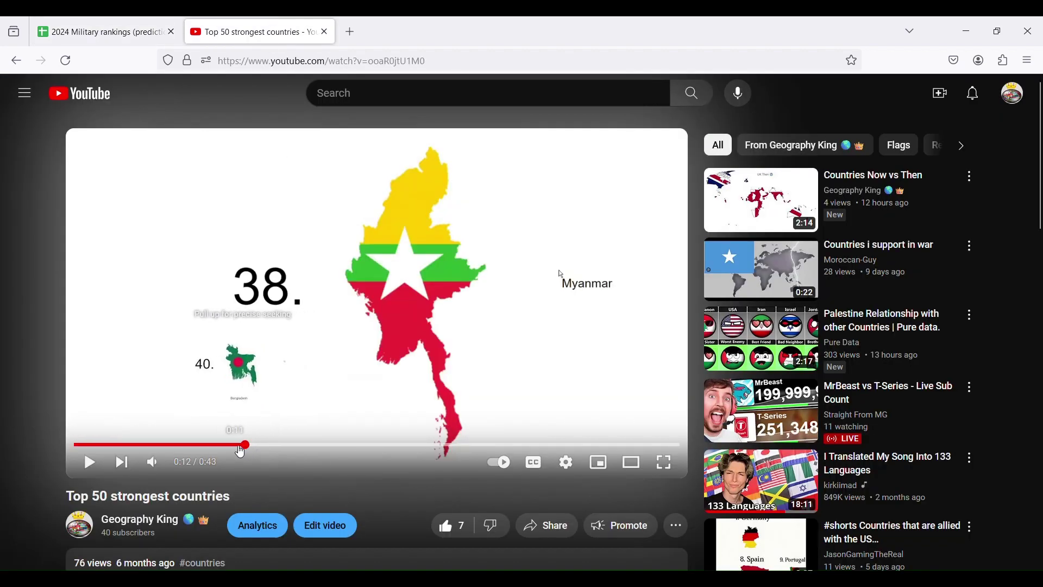
pyautogui.click(89, 22)
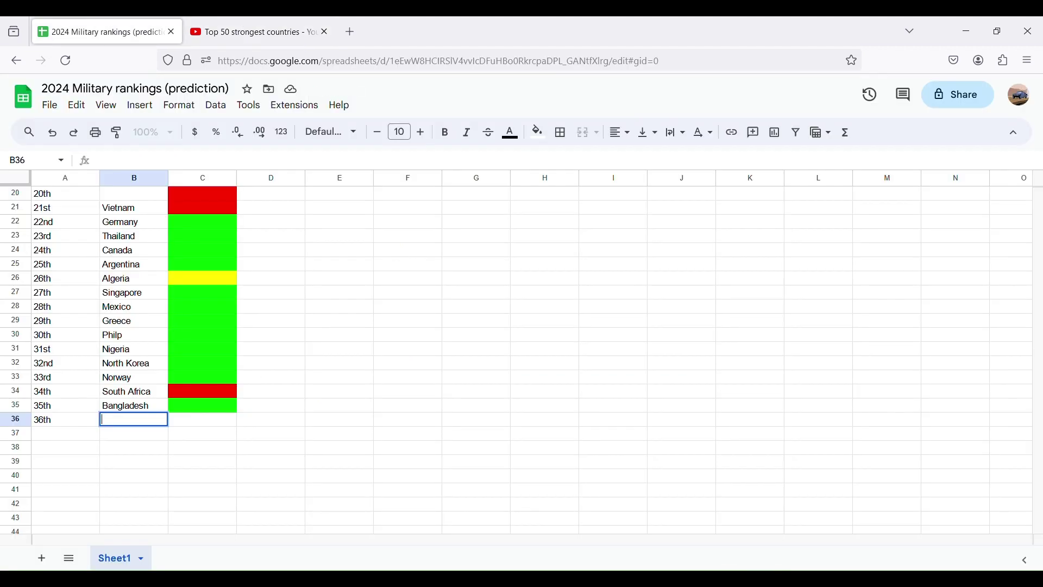
pyautogui.write('Myanmar')
pyautogui.click(224, 424)
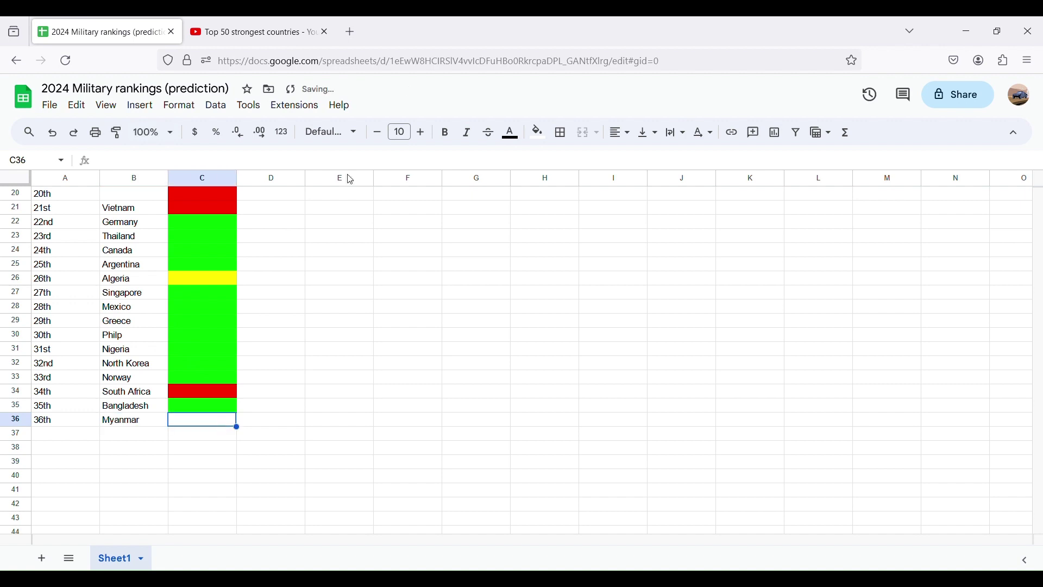
pyautogui.click(540, 133)
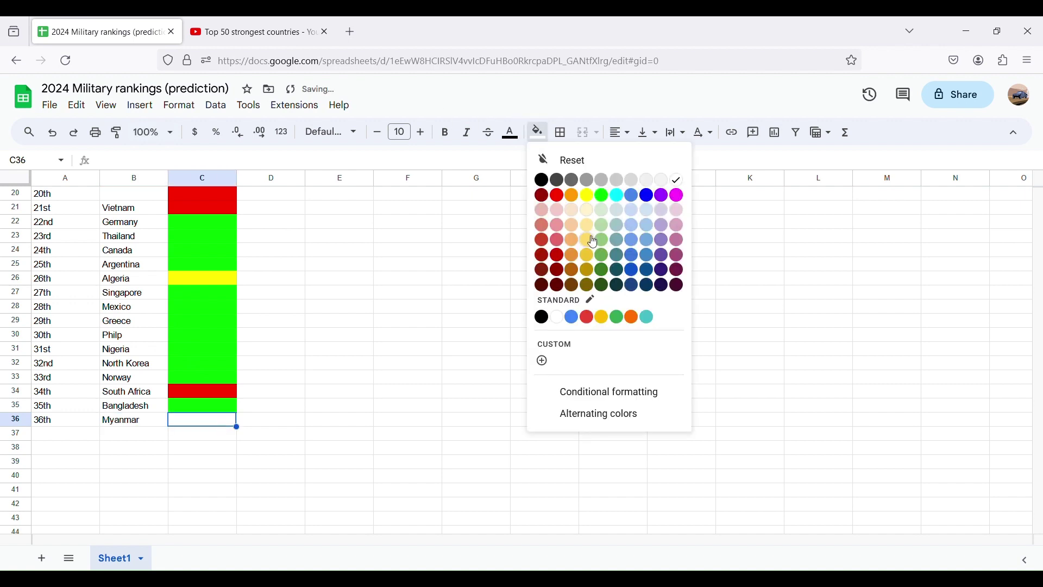
pyautogui.click(605, 197)
# Add 37th with Portugal as the country in row 37 and fill status cell C37 green
pyautogui.click(76, 435)
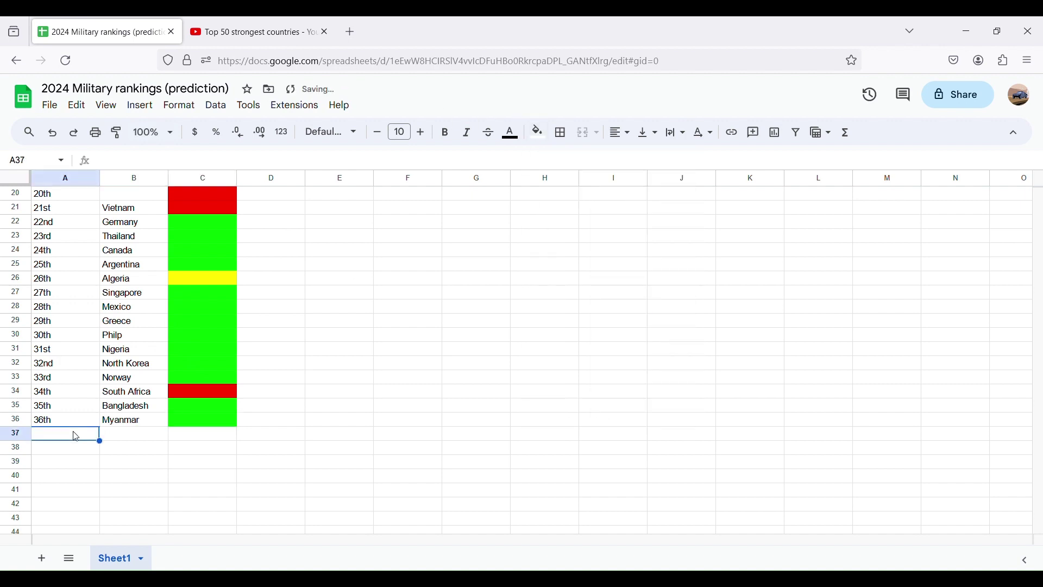
pyautogui.write('3')
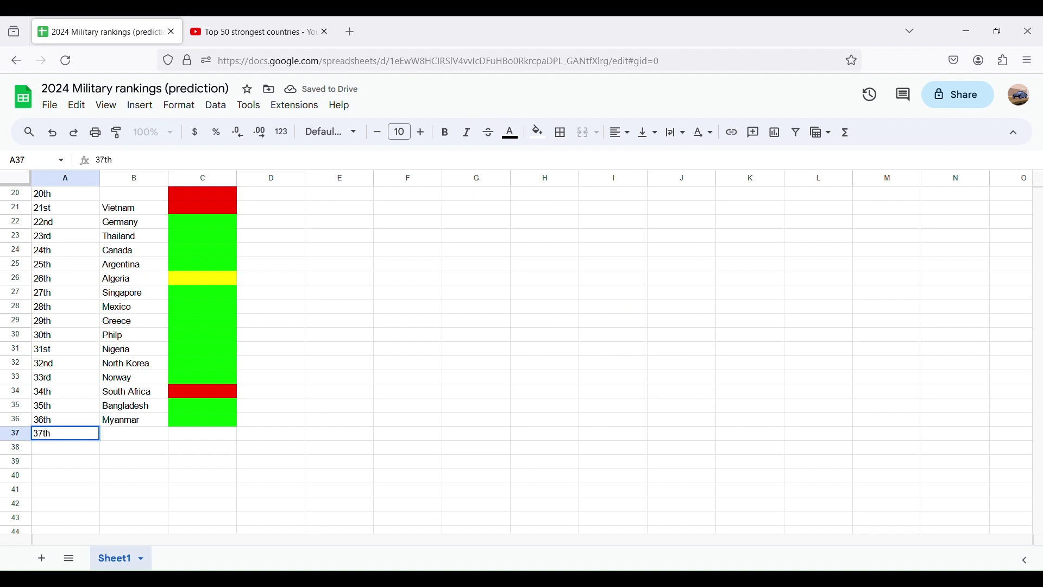
pyautogui.write('7th')
pyautogui.click(125, 437)
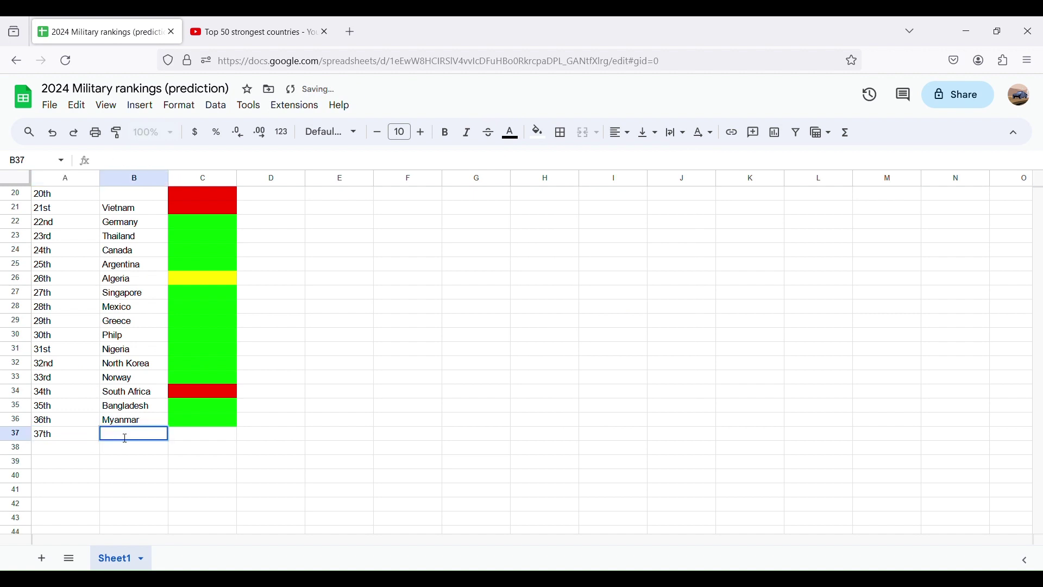
pyautogui.write('Po')
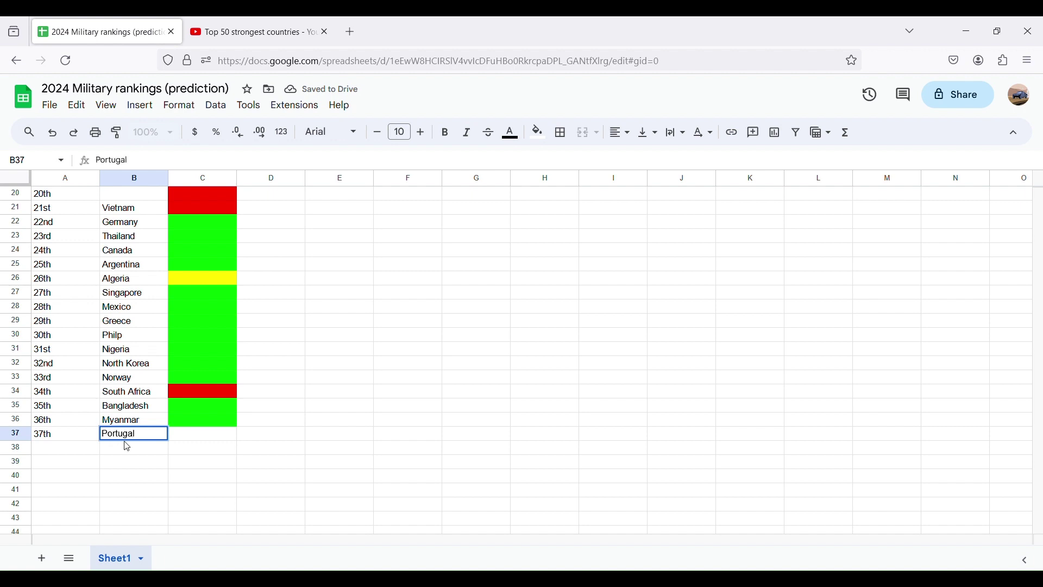
pyautogui.write('rtugal')
pyautogui.click(185, 437)
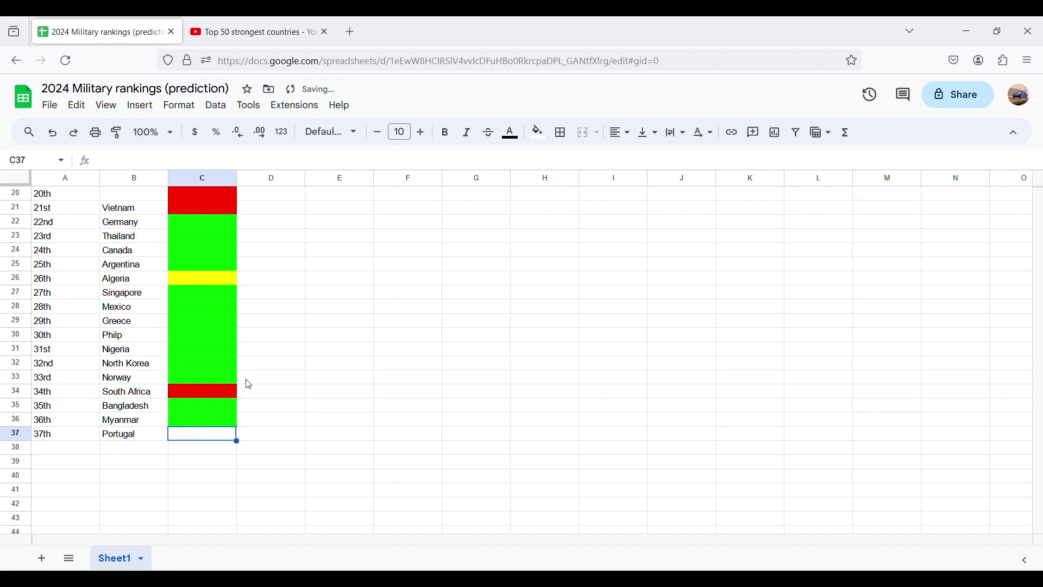
pyautogui.click(538, 133)
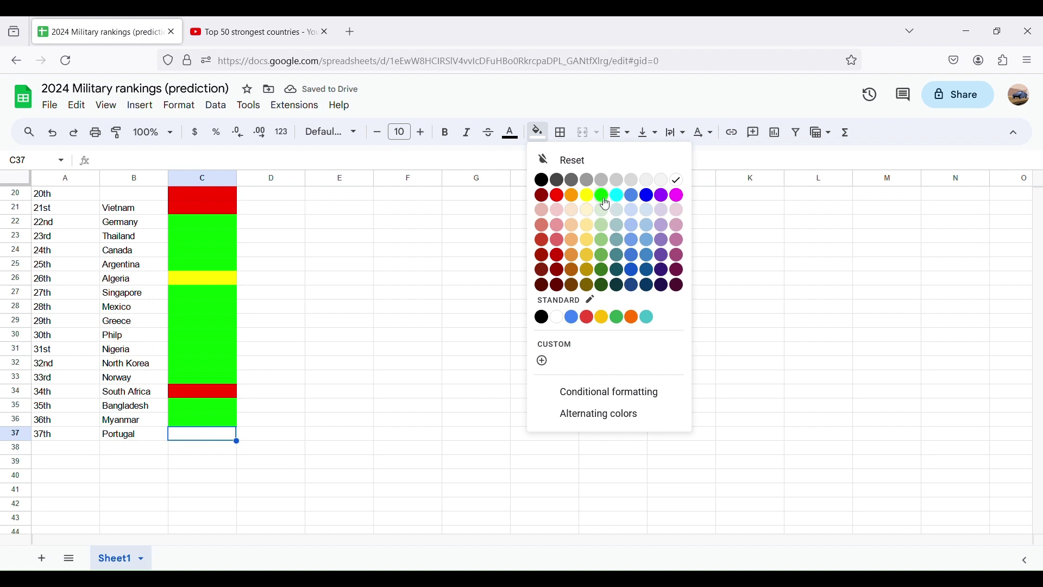
pyautogui.click(604, 196)
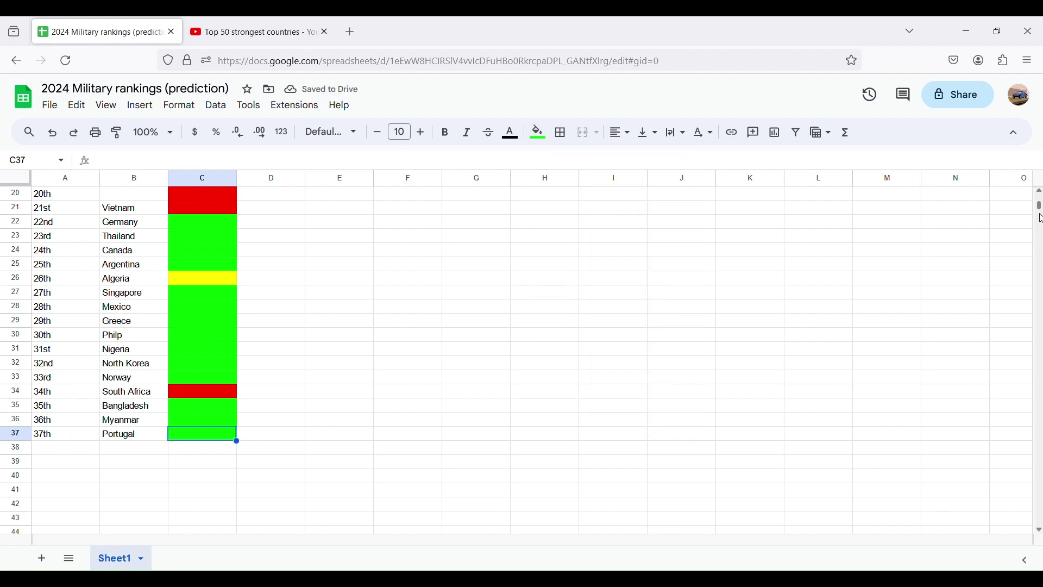
# Add 38th and Netherlands in row 38, consulting the YouTube ranking video for the country, and fill C38 green
pyautogui.scroll(-4, 1040, 209)
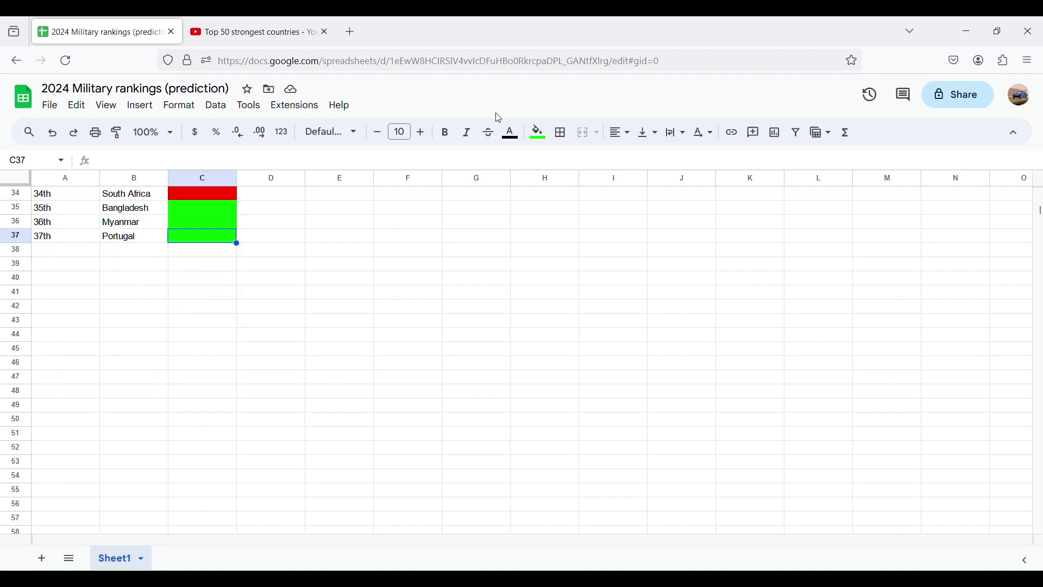
pyautogui.doubleClick(79, 255)
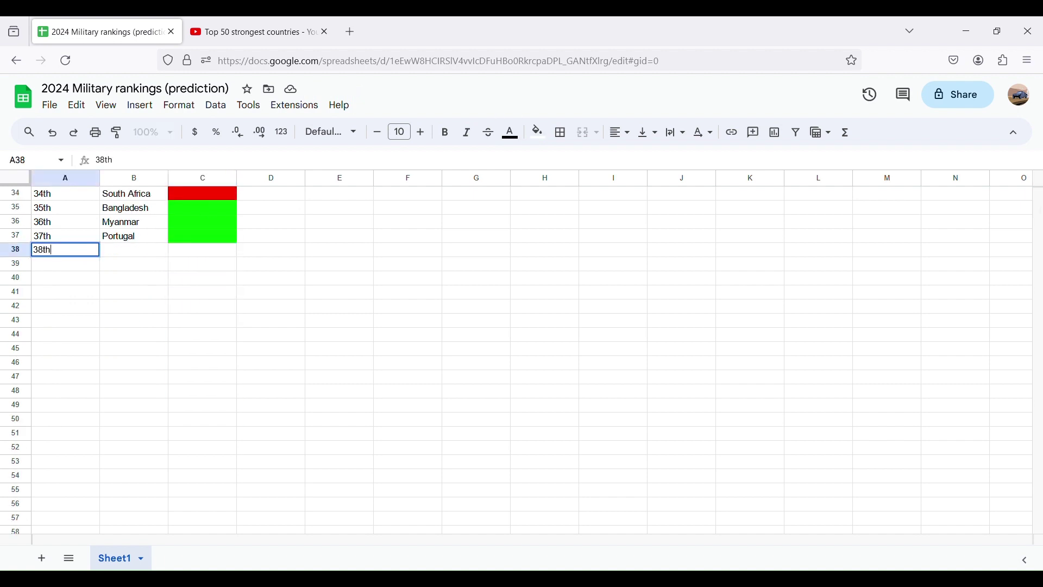
pyautogui.click(129, 254)
pyautogui.click(233, 20)
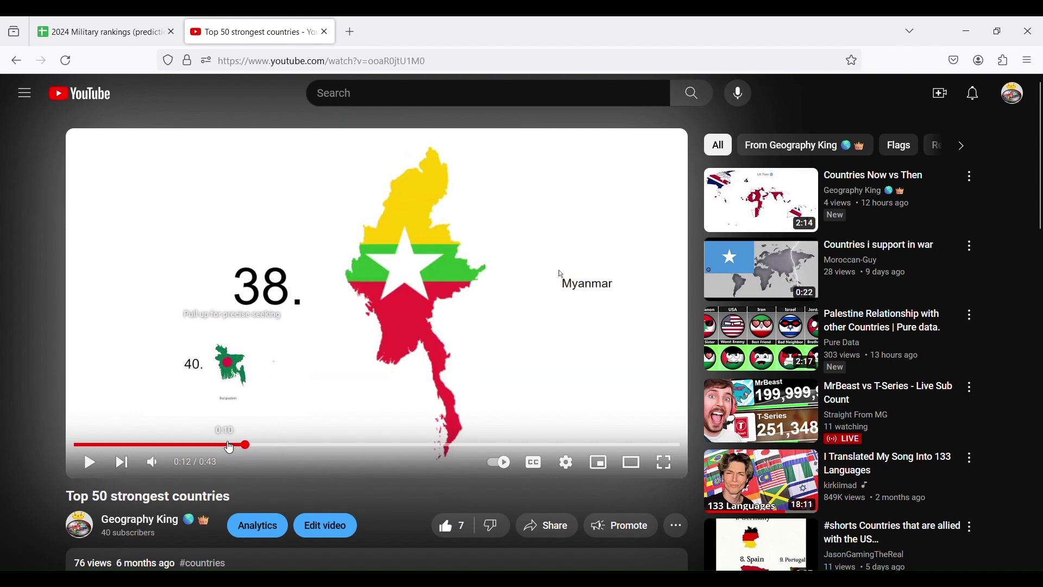
pyautogui.hotkey('ctrl', 'shift', 'Tab')
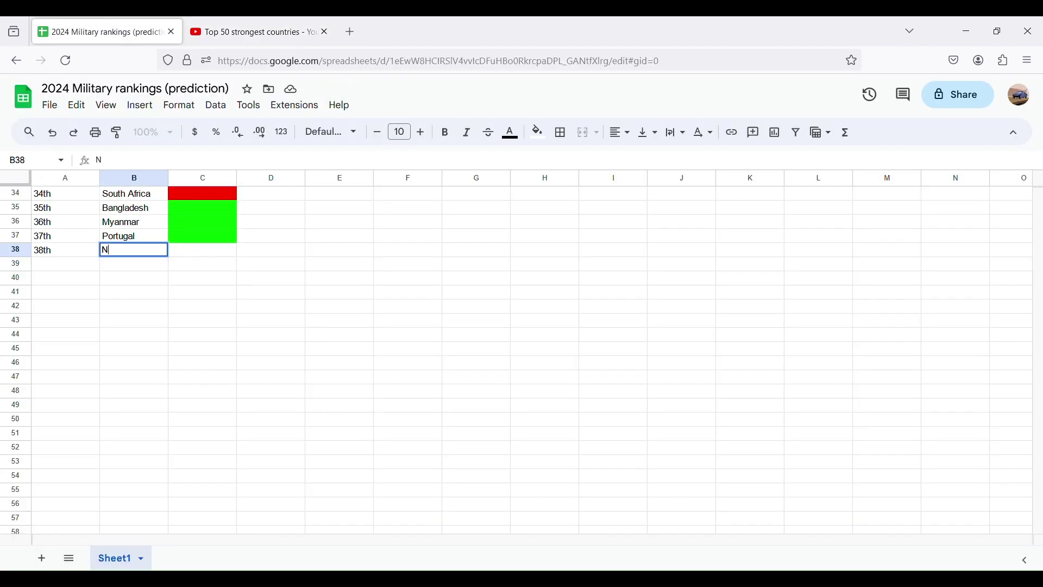
pyautogui.write('Netherlands')
pyautogui.press('Tab')
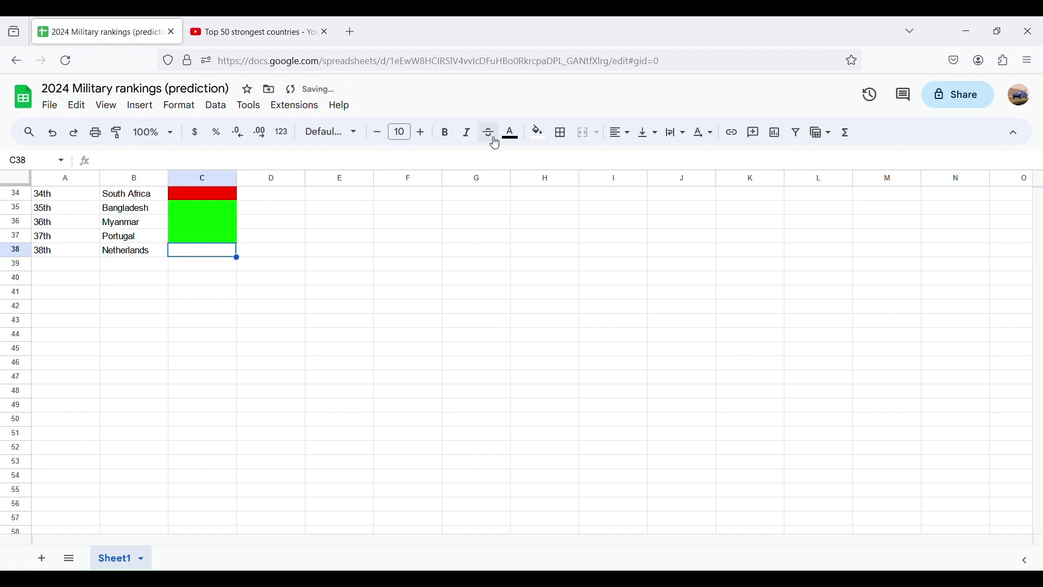
pyautogui.click(538, 132)
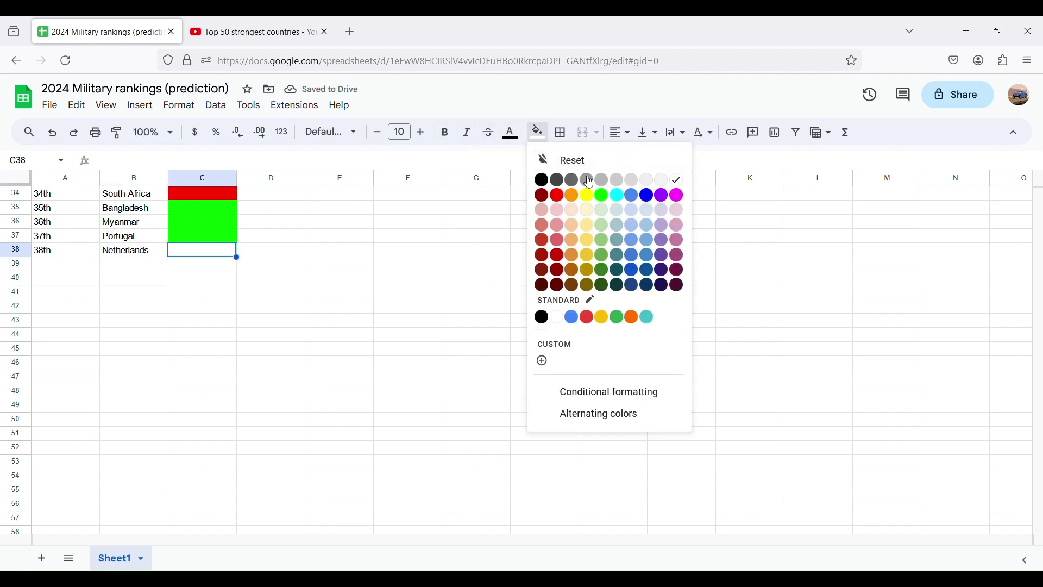
pyautogui.click(602, 197)
# Examine the countries around rank 40 in the YouTube ranking video, and review the full list already entered in the spreadsheet
pyautogui.click(239, 32)
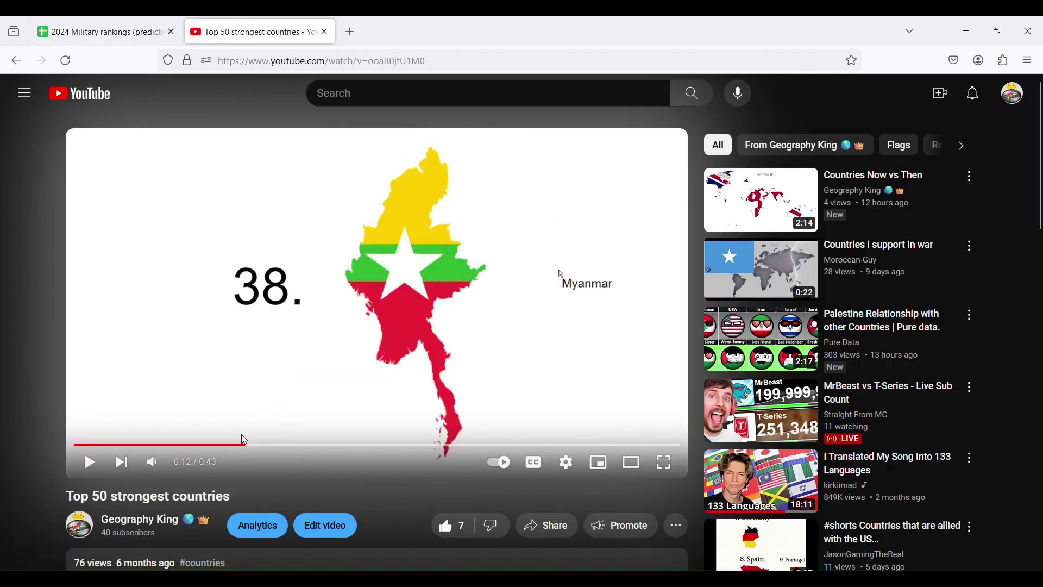
pyautogui.moveTo(241, 444); pyautogui.dragTo(213, 448)
pyautogui.click(223, 370)
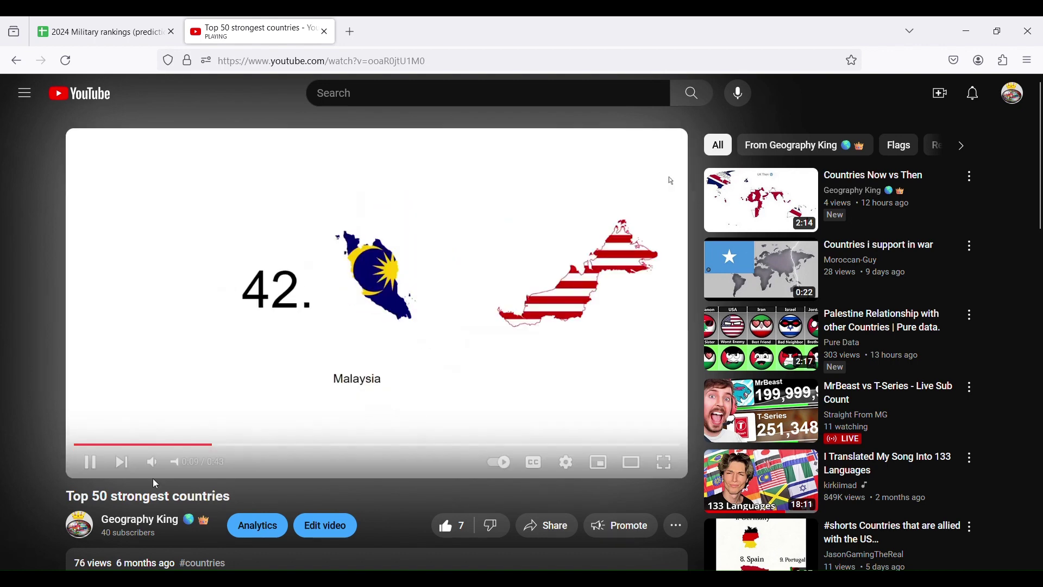
pyautogui.click(263, 172)
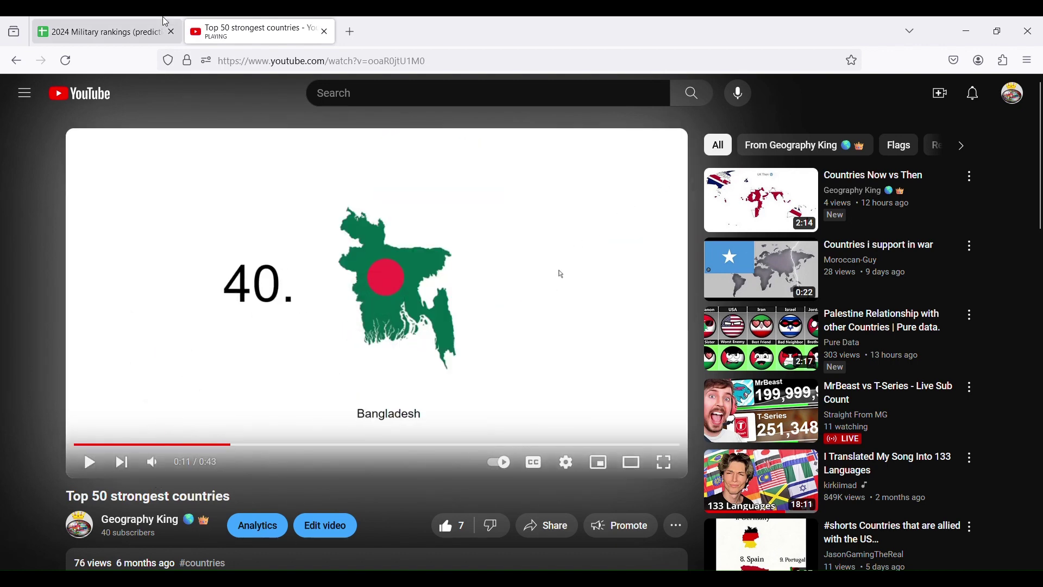
pyautogui.click(98, 32)
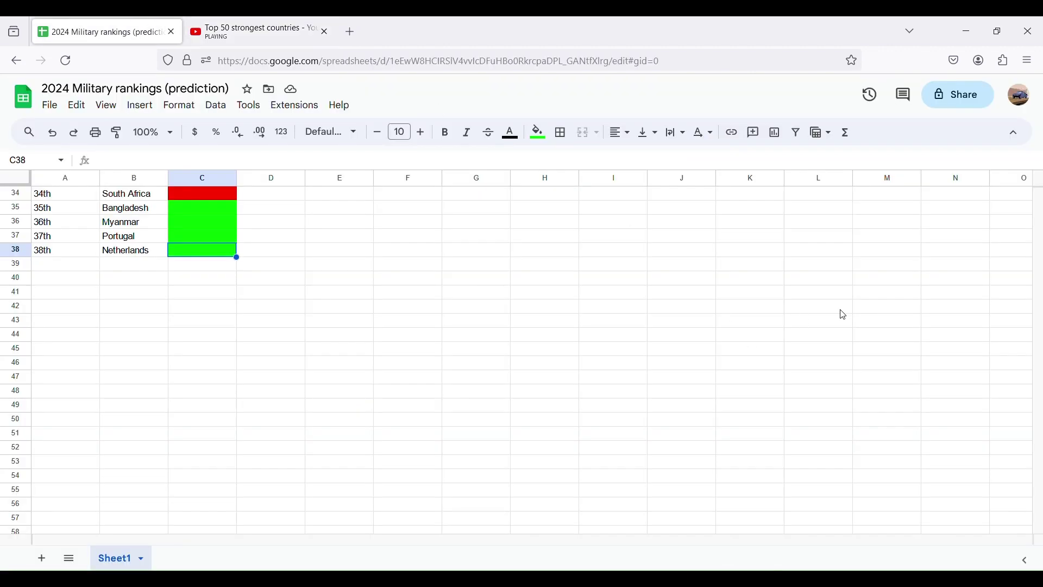
pyautogui.scroll(6, 1039, 208)
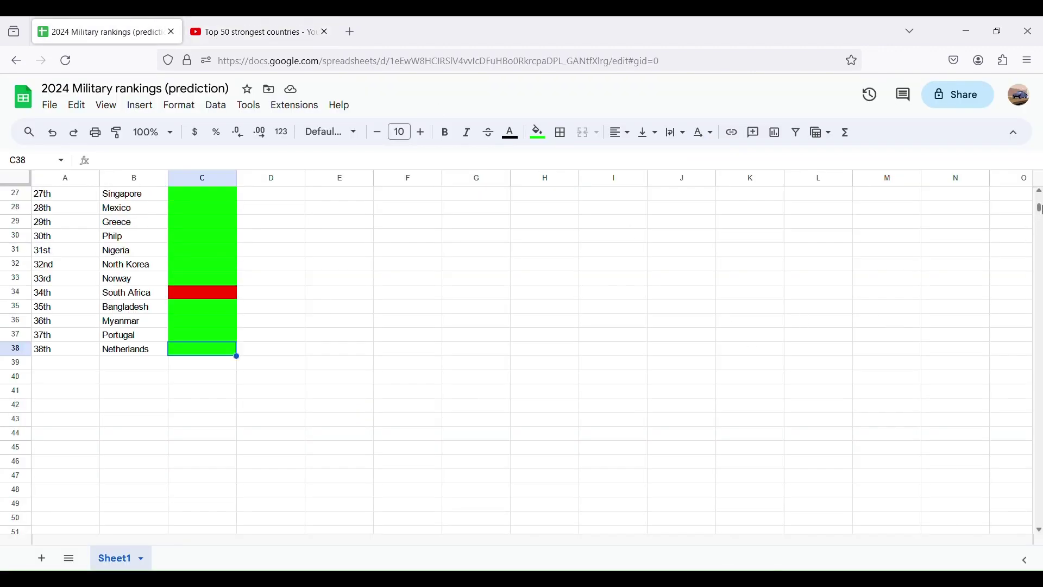
pyautogui.moveTo(1040, 208); pyautogui.dragTo(1040, 206)
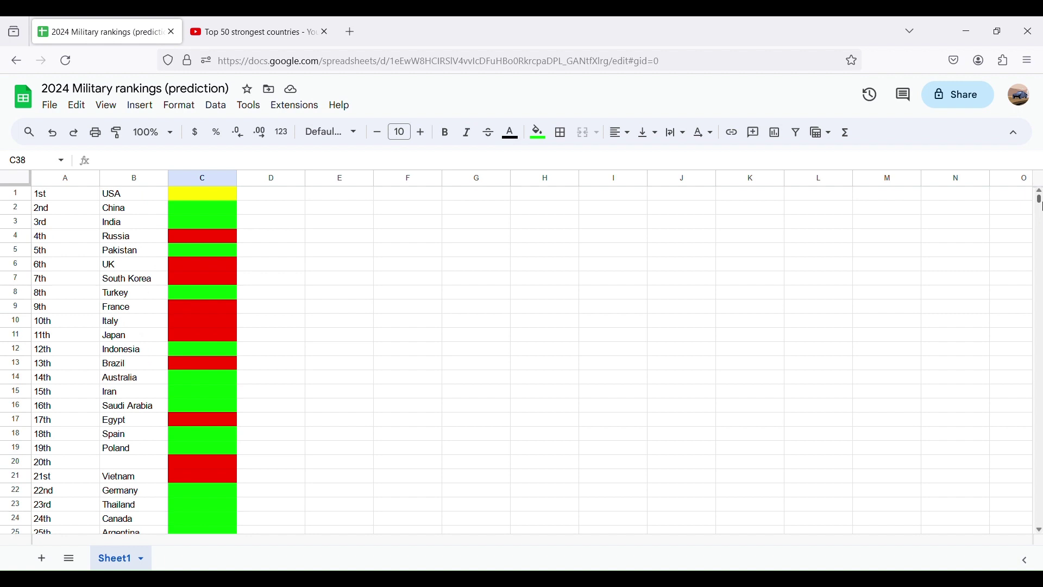
pyautogui.moveTo(1041, 206); pyautogui.dragTo(1040, 217)
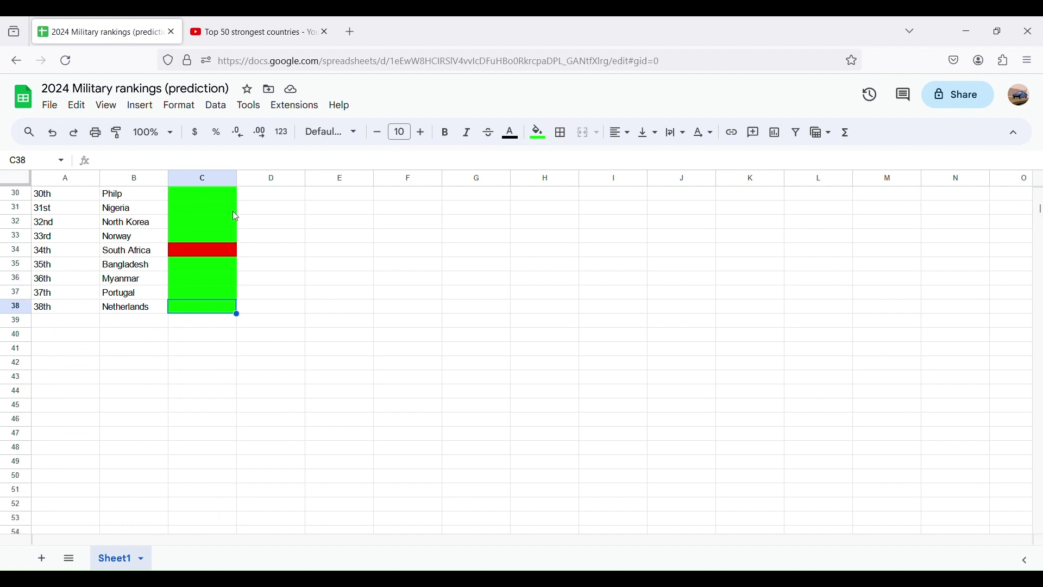
# Add 39th and Columbia in row 39, consulting the YouTube ranking video for the country, and fill C39 green
pyautogui.click(52, 311)
pyautogui.doubleClick(55, 322)
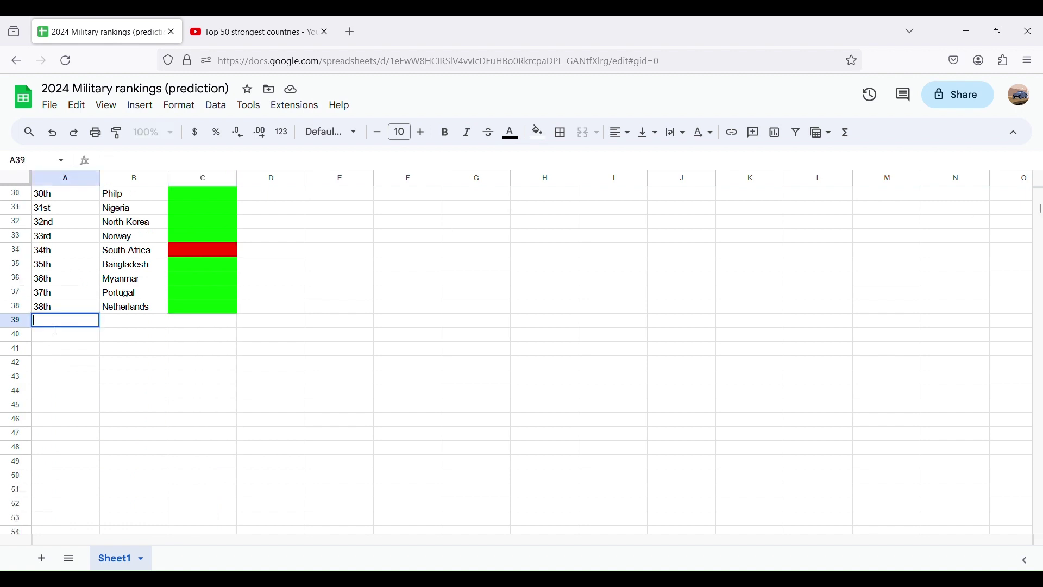
pyautogui.click(230, 22)
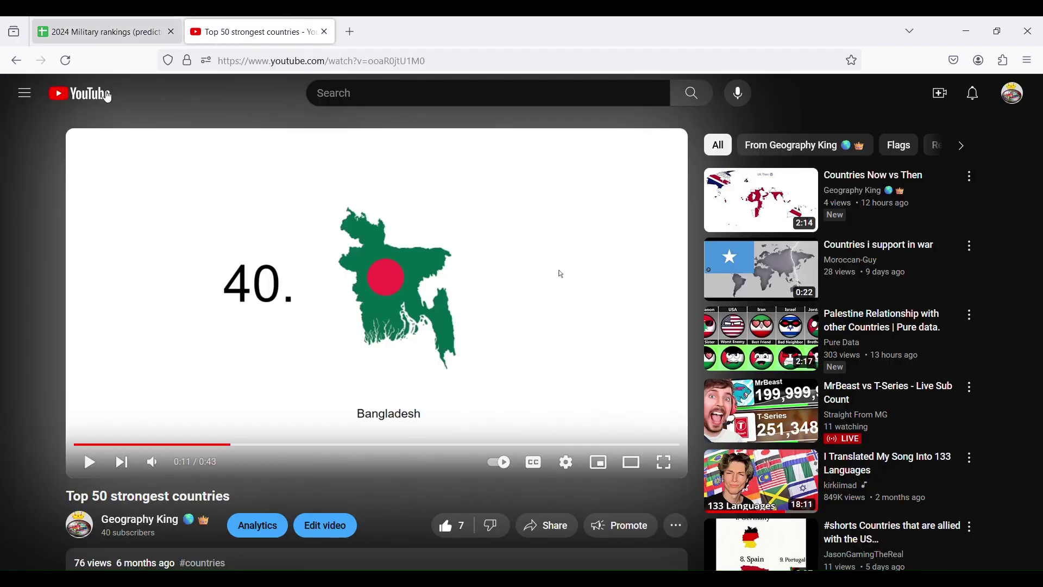
pyautogui.moveTo(230, 445); pyautogui.dragTo(212, 445)
pyautogui.click(98, 32)
pyautogui.doubleClick(121, 323)
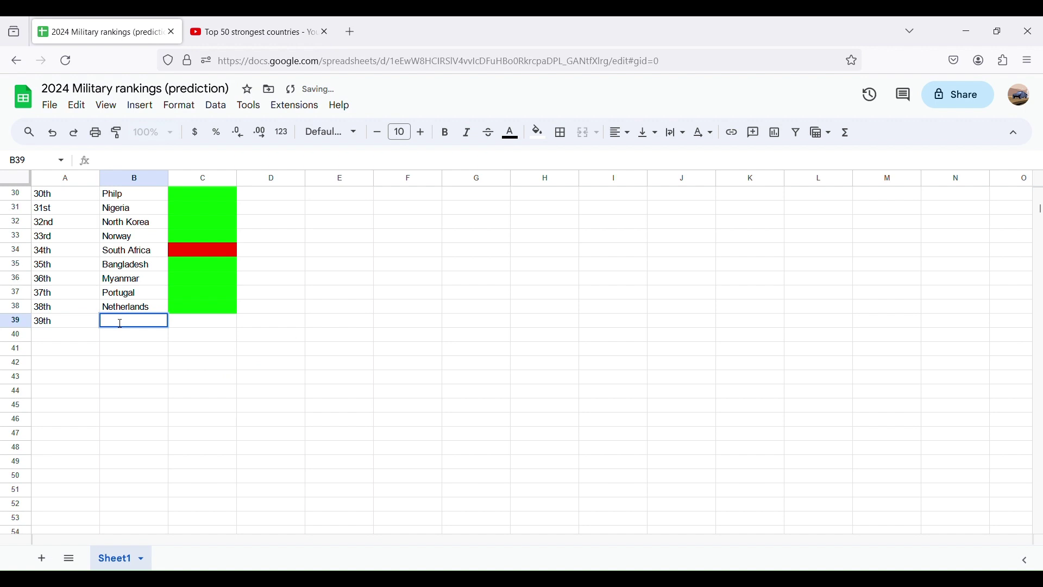
pyautogui.write('VColumbia')
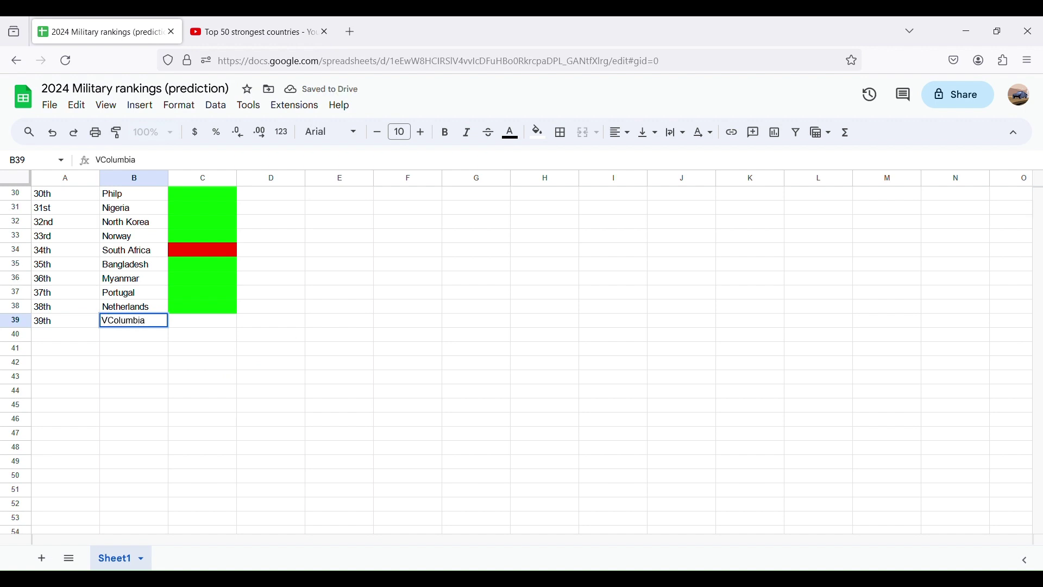
pyautogui.click(112, 321)
pyautogui.press('BackSpace')
pyautogui.click(171, 325)
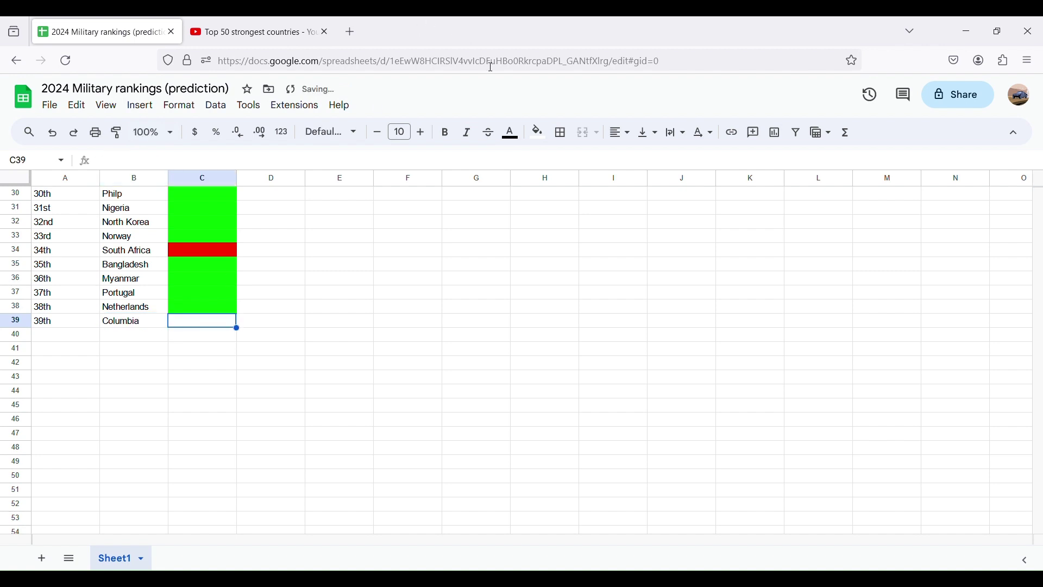
pyautogui.click(538, 132)
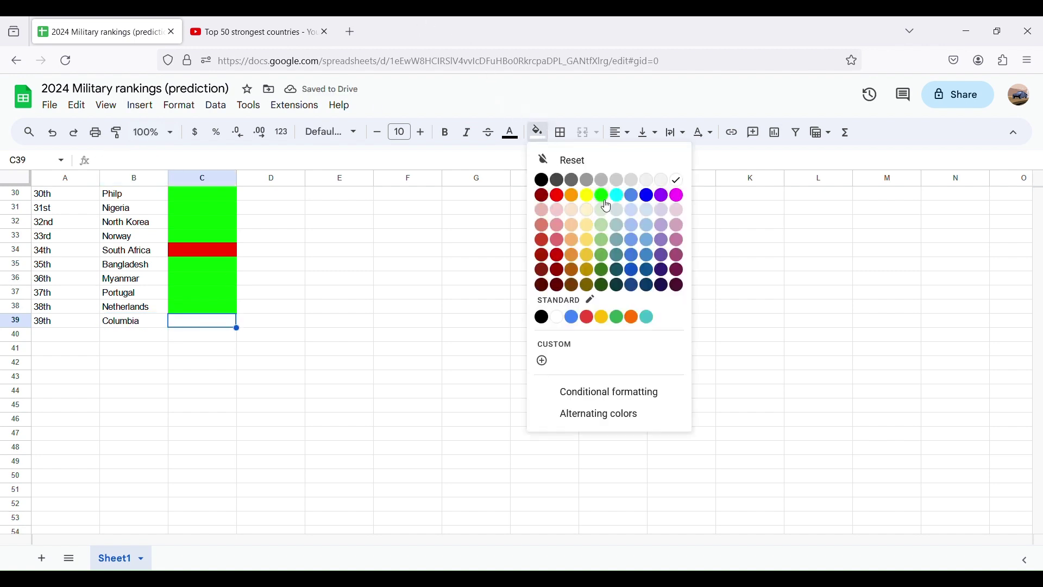
pyautogui.click(599, 196)
# Add 40th and Switzerland in row 40, after another look at the YouTube ranking video, and fill C40 green
pyautogui.click(205, 24)
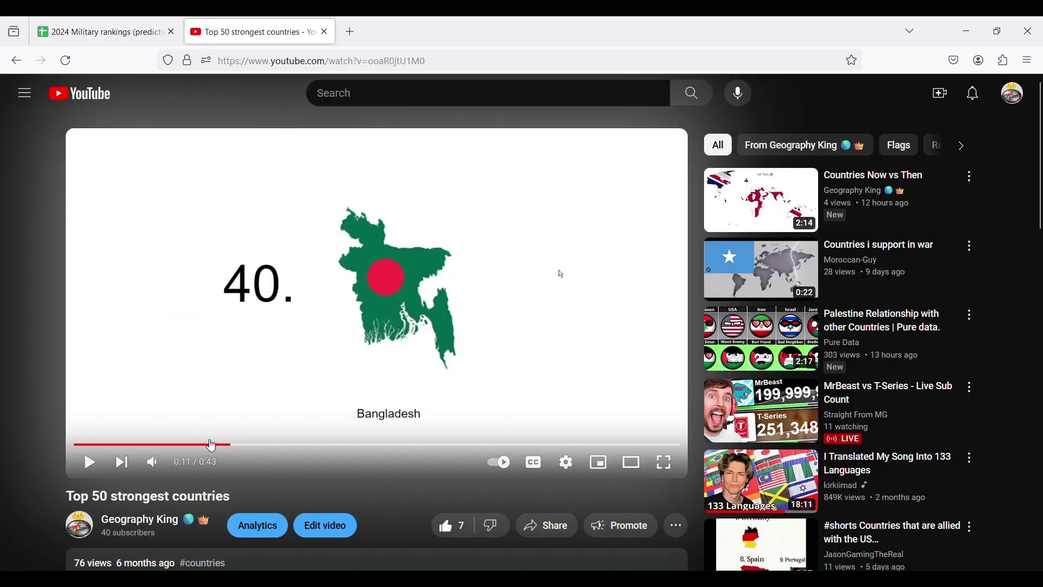
pyautogui.click(87, 26)
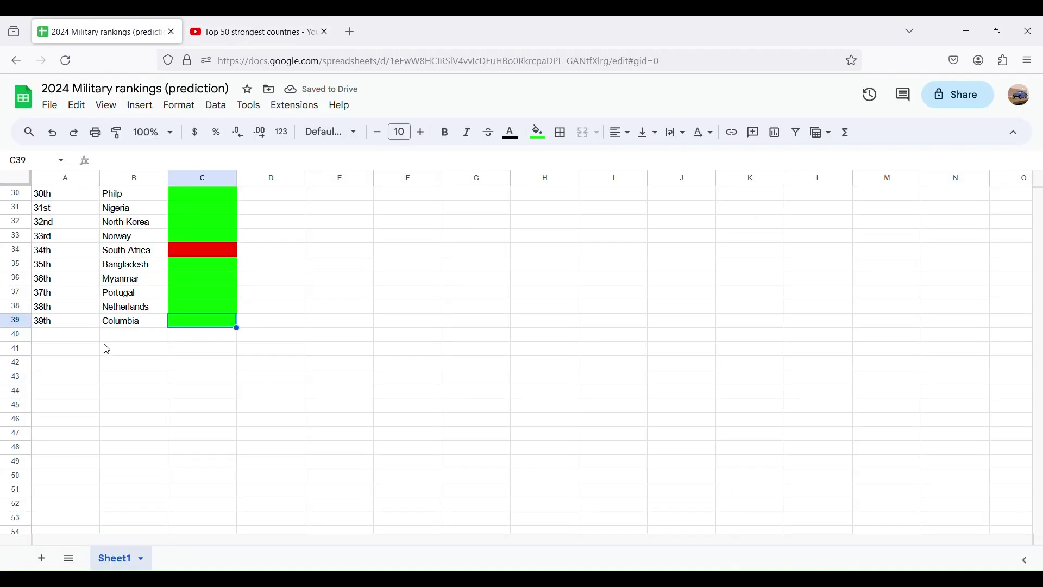
pyautogui.click(119, 336)
pyautogui.doubleClick(81, 335)
pyautogui.write('4')
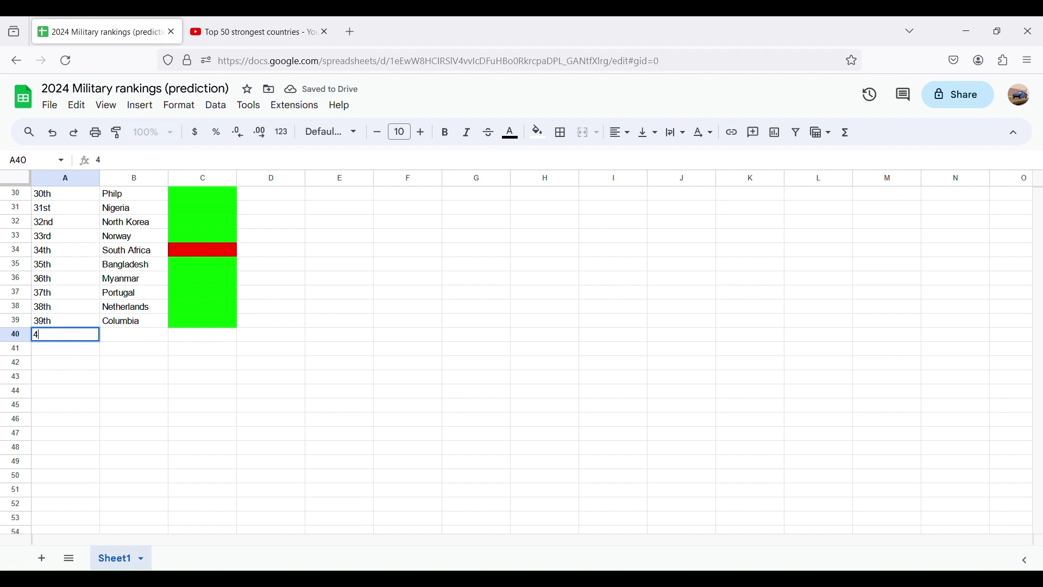
pyautogui.write('0th')
pyautogui.doubleClick(108, 339)
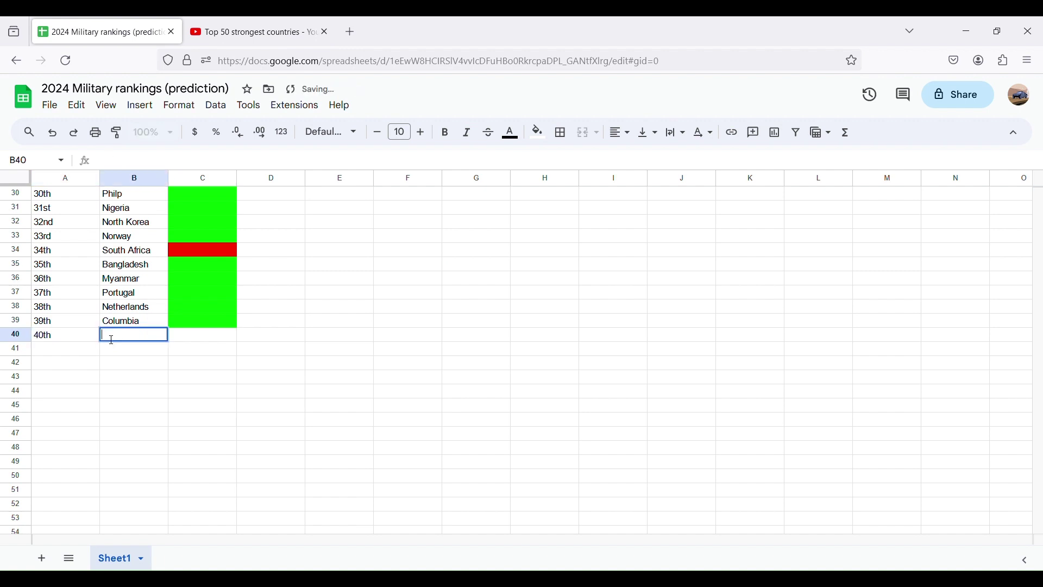
pyautogui.write('Switzerland')
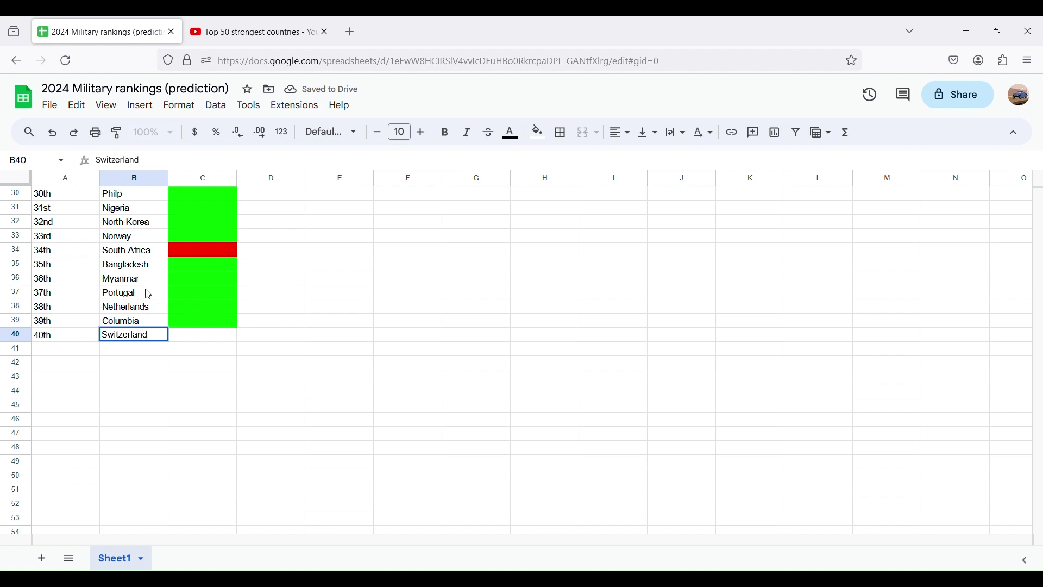
pyautogui.click(212, 341)
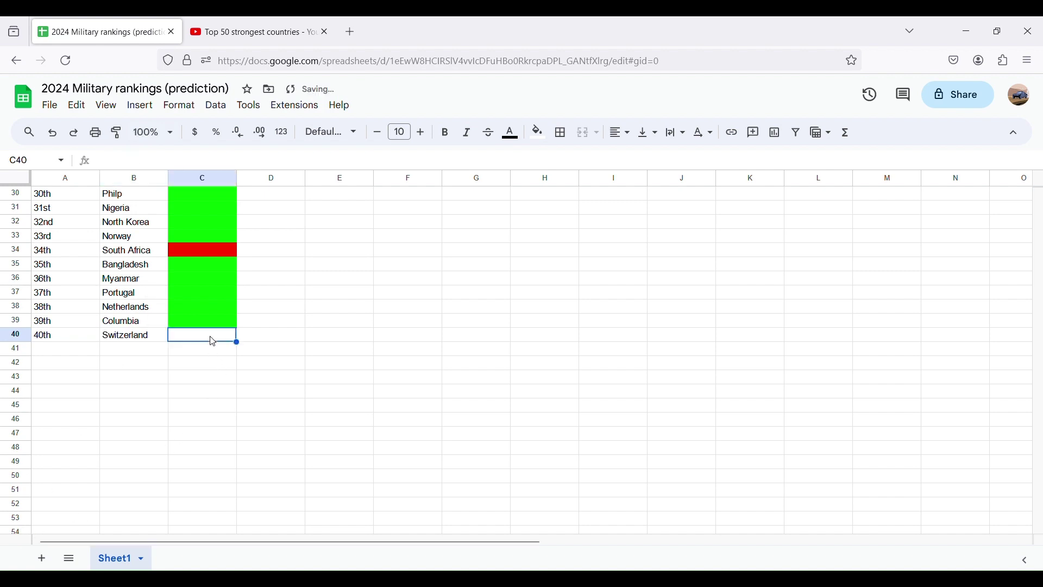
pyautogui.click(538, 132)
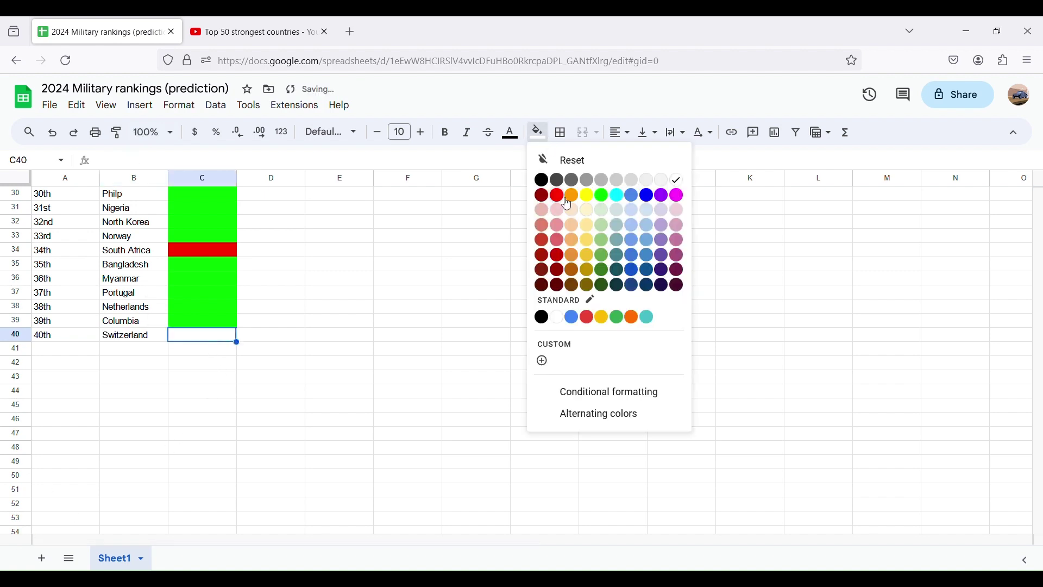
pyautogui.click(602, 197)
# Add 41st with Malaysia as the country in row 41 and fill status cell C41 green
pyautogui.click(63, 352)
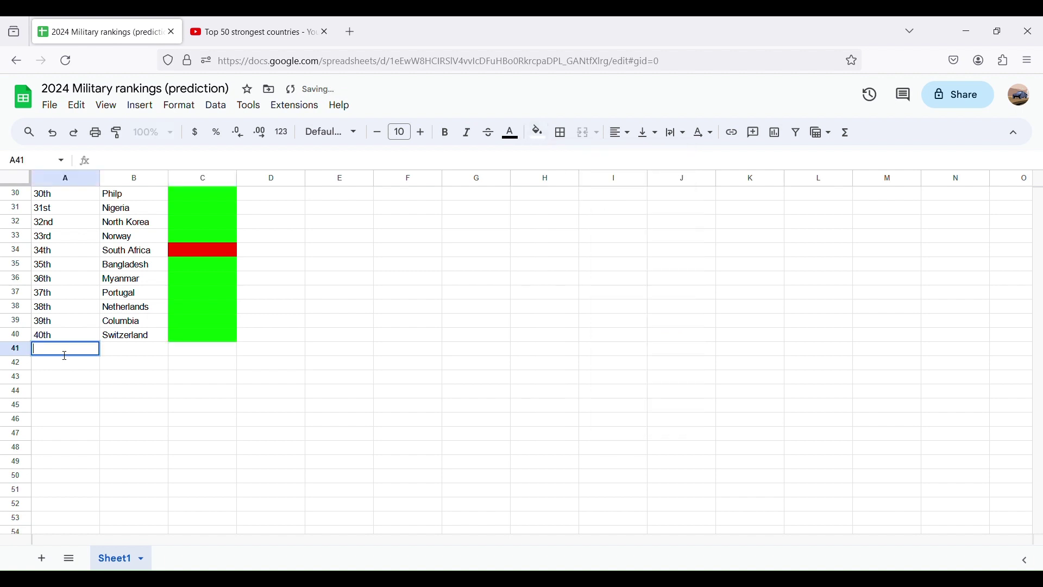
pyautogui.write('41st')
pyautogui.hotkey('ctrl', 'a')
pyautogui.click(114, 358)
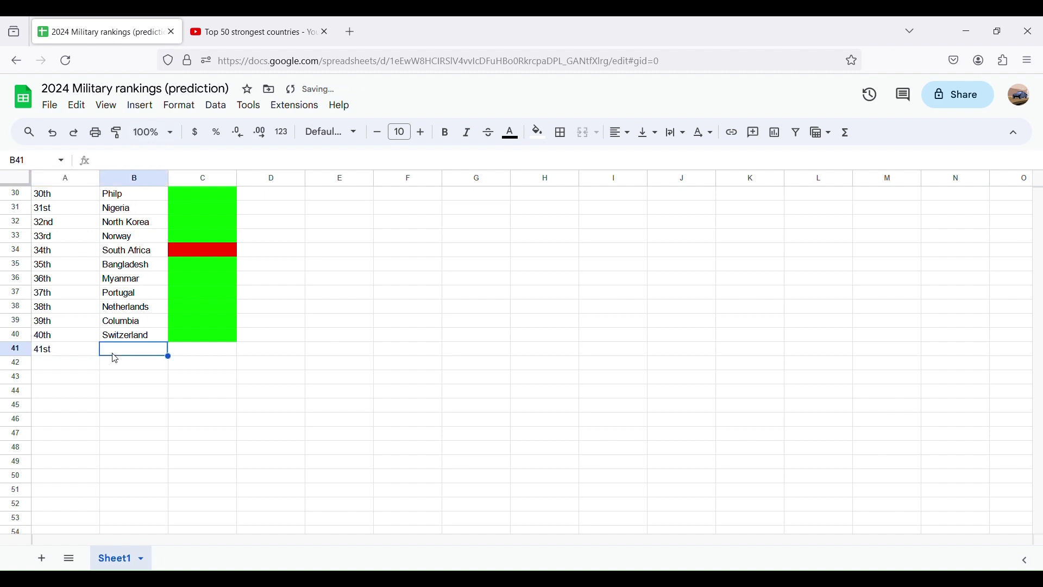
pyautogui.write('Malaysia')
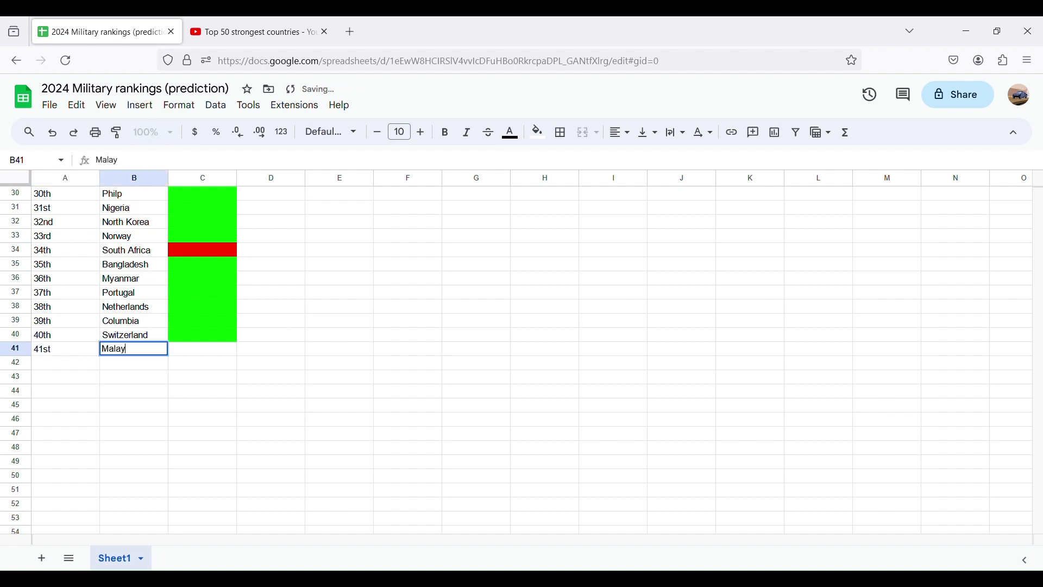
pyautogui.click(206, 351)
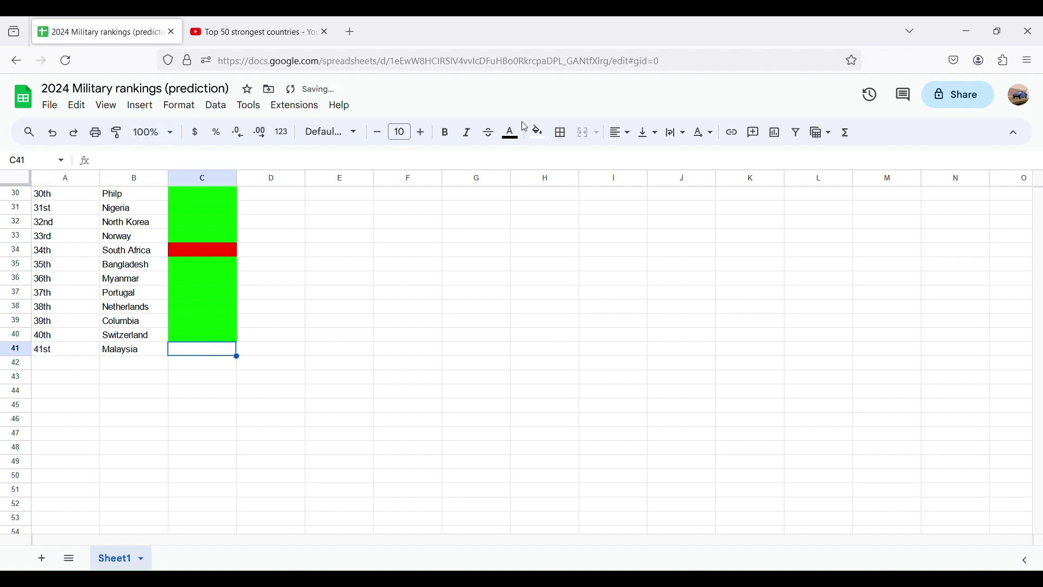
pyautogui.click(538, 132)
pyautogui.click(604, 195)
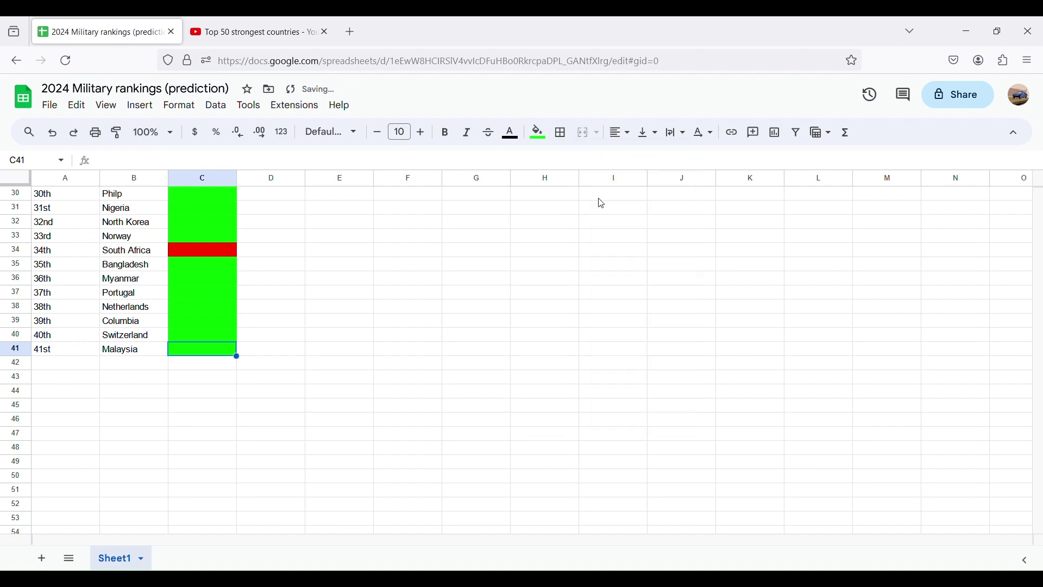
# Enter 42nd as the rank in A42, and play the YouTube video's lower ranks to choose the next country
pyautogui.click(212, 30)
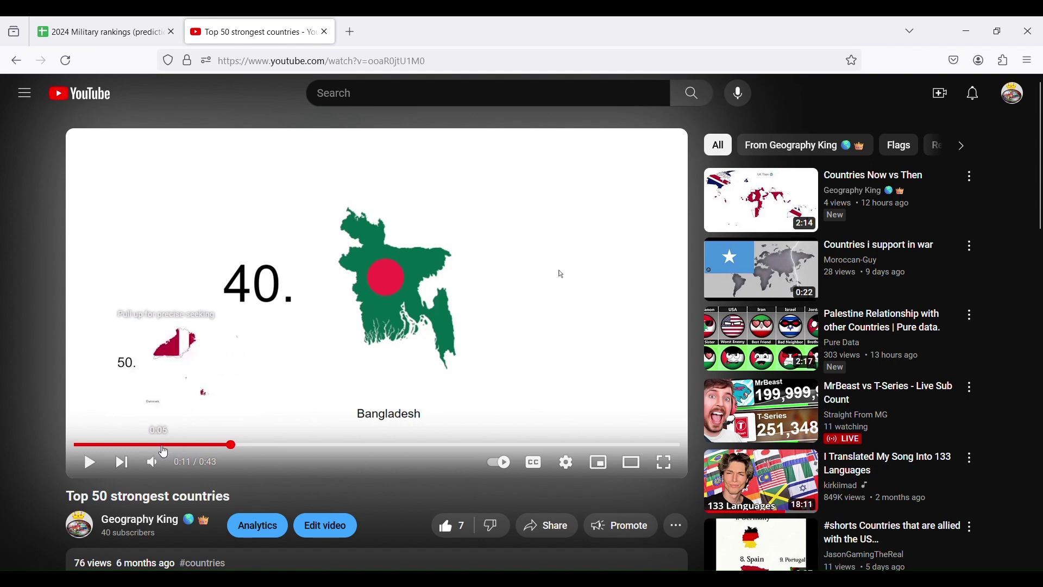
pyautogui.click(98, 32)
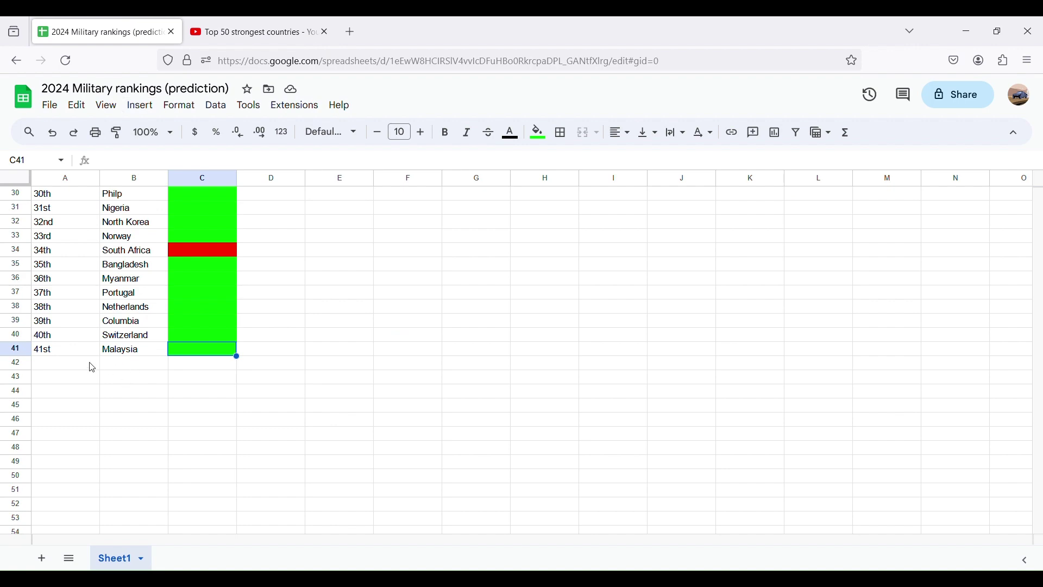
pyautogui.click(70, 366)
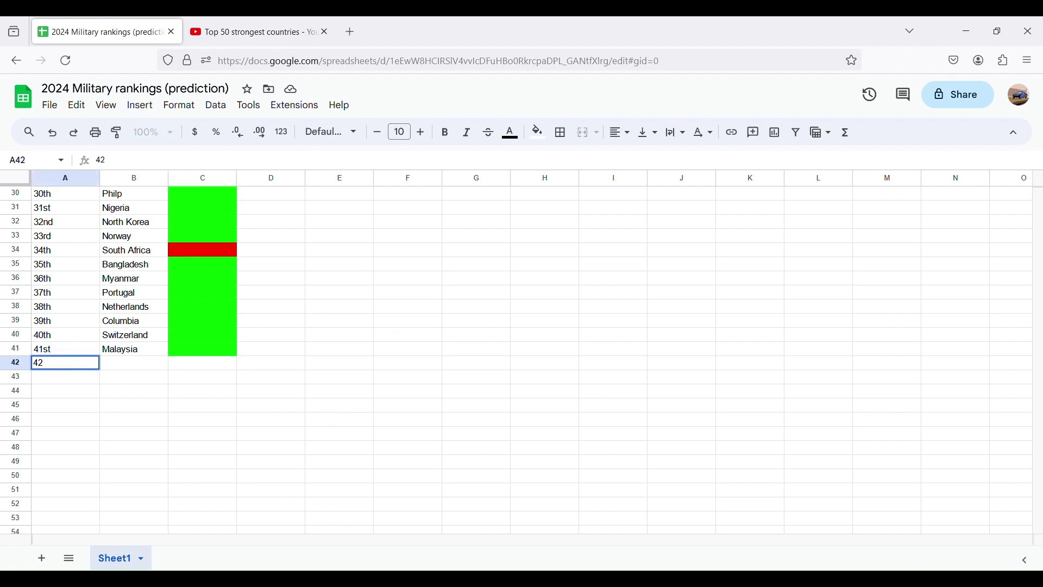
pyautogui.click(261, 24)
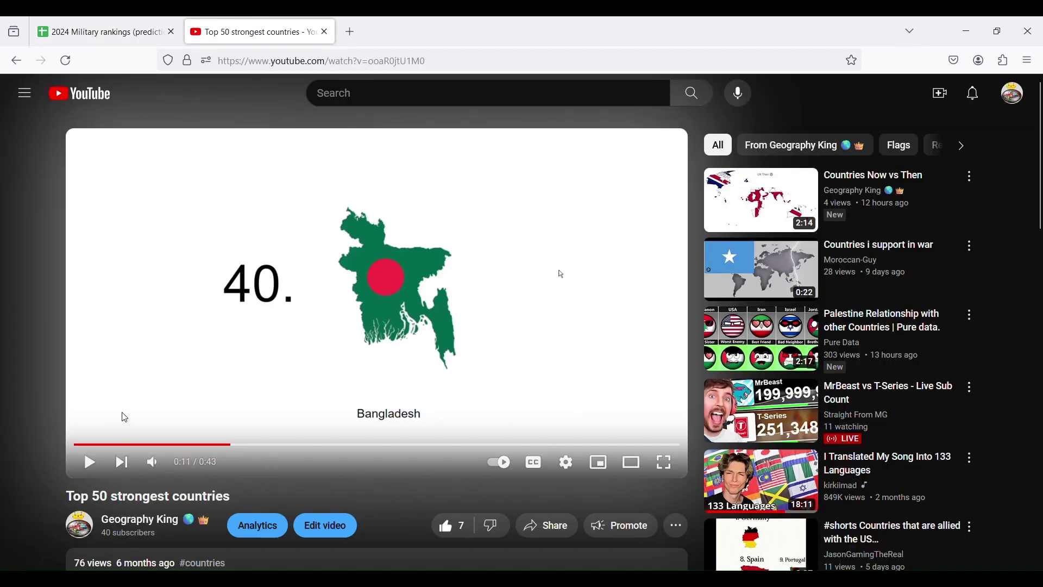
pyautogui.moveTo(117, 446); pyautogui.dragTo(89, 445)
pyautogui.click(93, 462)
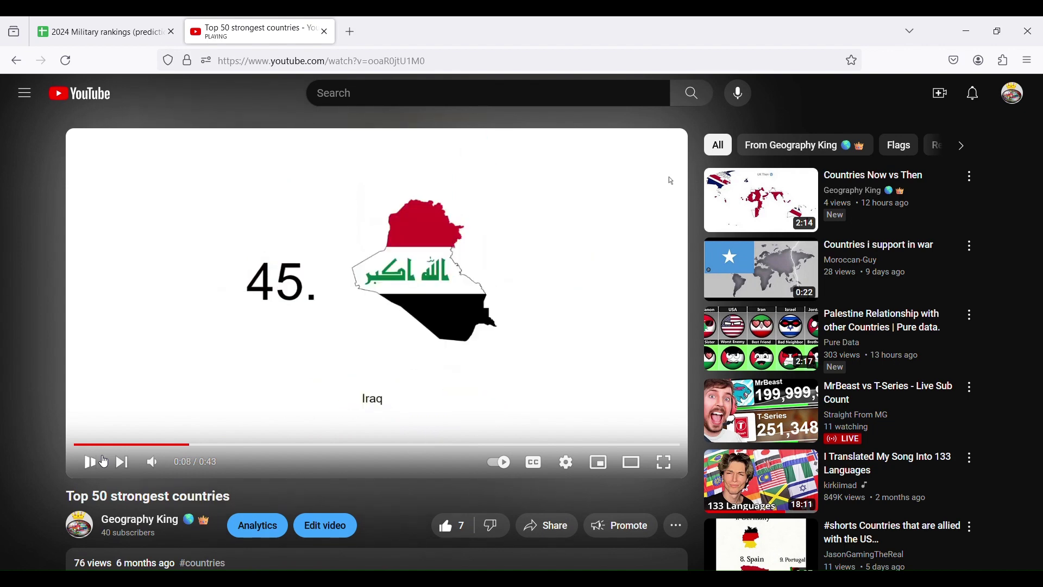
pyautogui.click(97, 24)
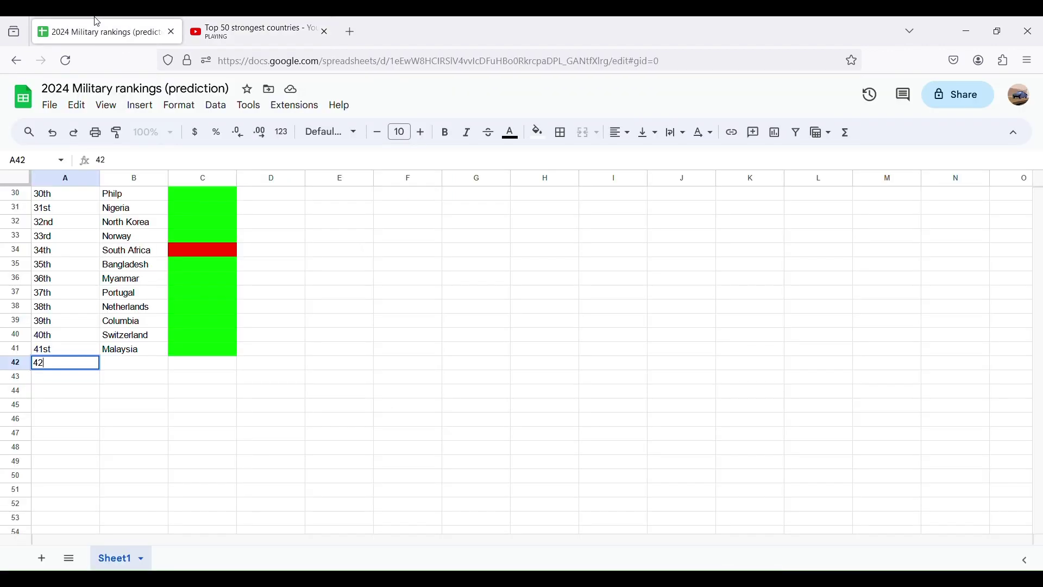
pyautogui.doubleClick(135, 369)
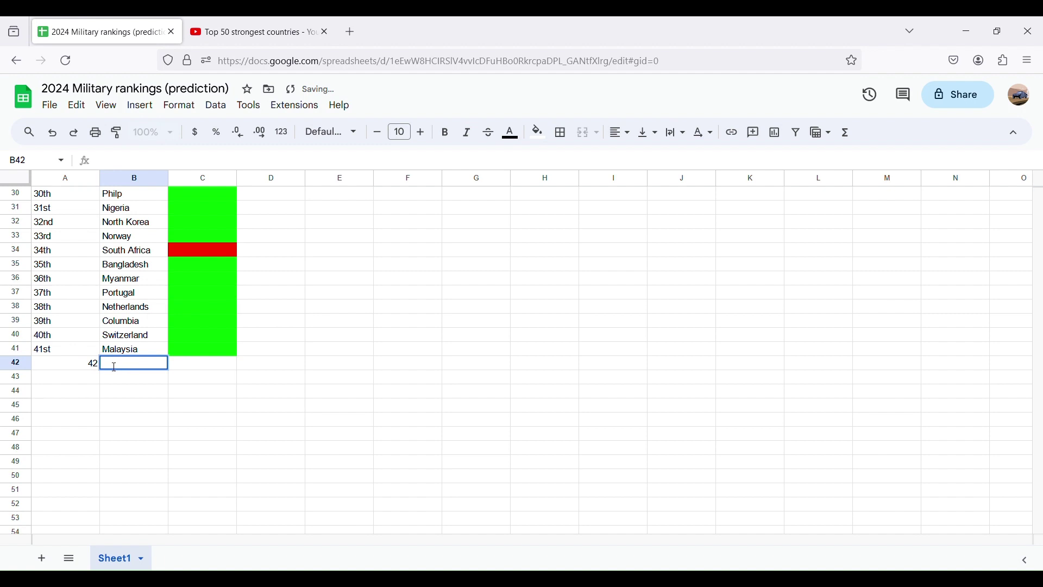
pyautogui.doubleClick(92, 363)
pyautogui.write('nd')
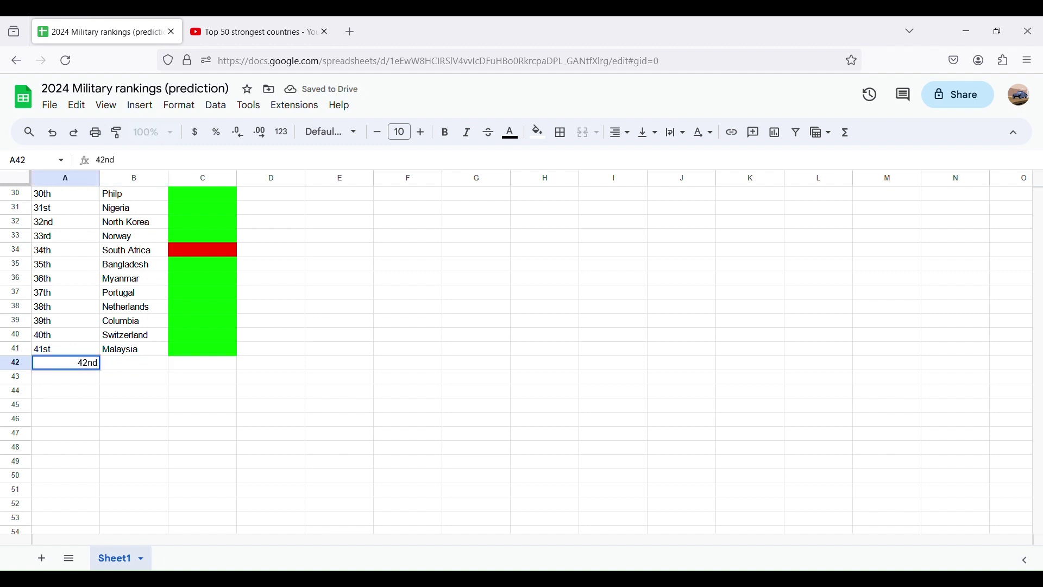
# Enter Chile as the country in B42 and fill status cell C42 green
pyautogui.doubleClick(128, 355)
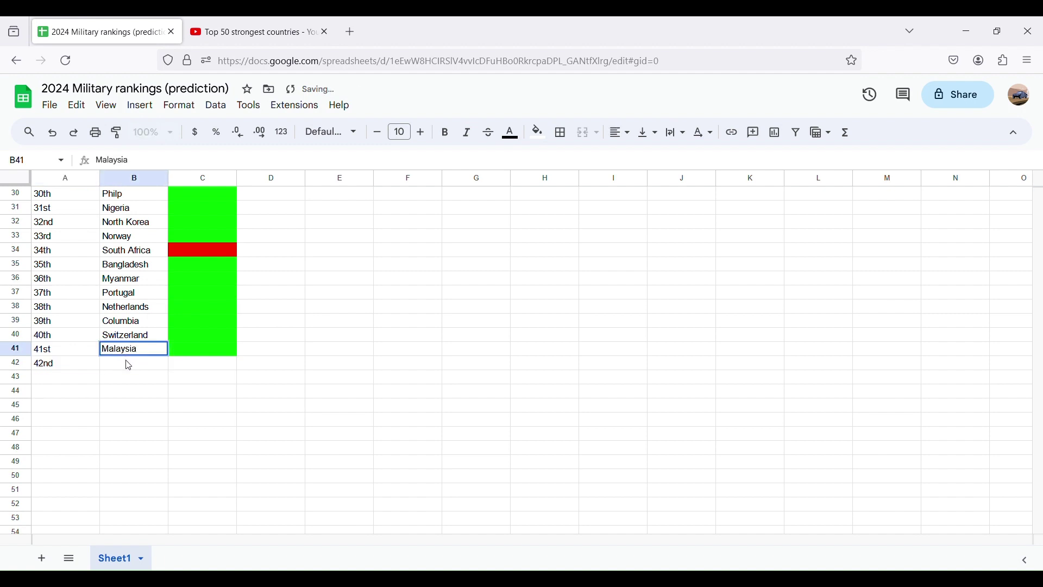
pyautogui.doubleClick(130, 365)
pyautogui.write('Ch')
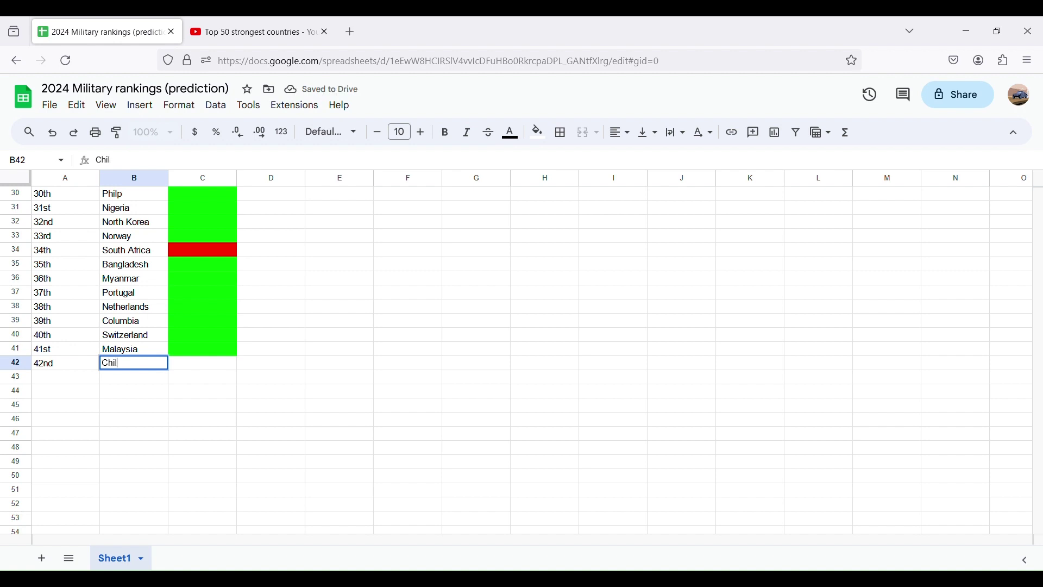
pyautogui.write('il')
pyautogui.write('ie')
pyautogui.click(190, 364)
pyautogui.click(537, 132)
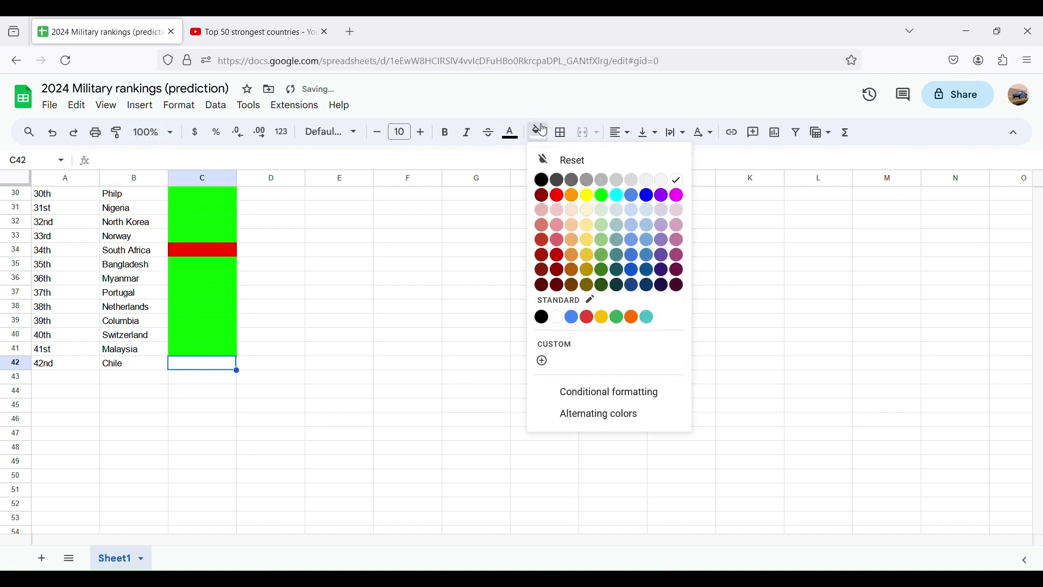
pyautogui.click(603, 196)
# Add 43rd with Iraq as the country in row 43 and fill status cell C43 green
pyautogui.click(58, 376)
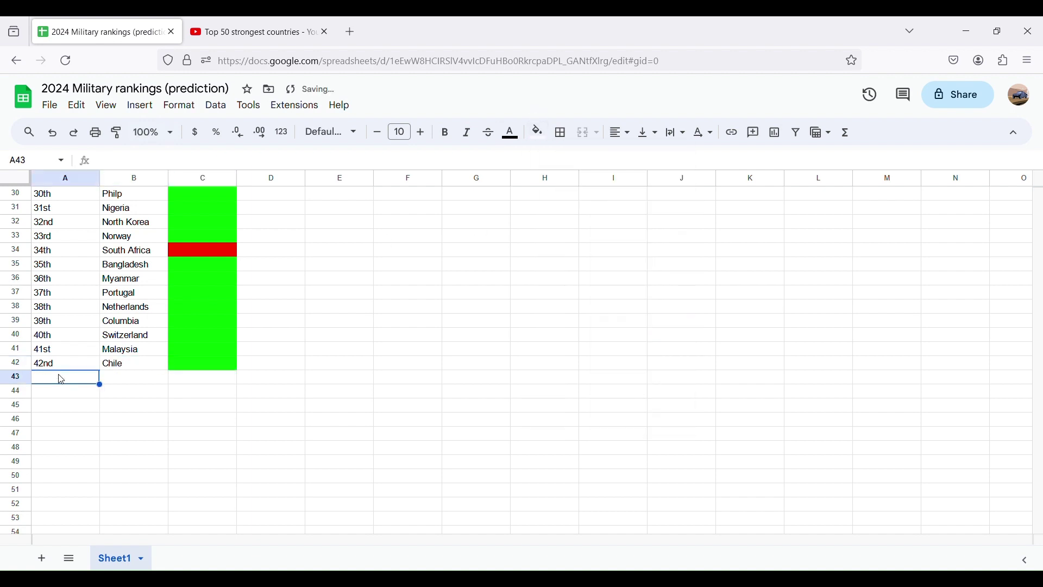
pyautogui.write('43rd')
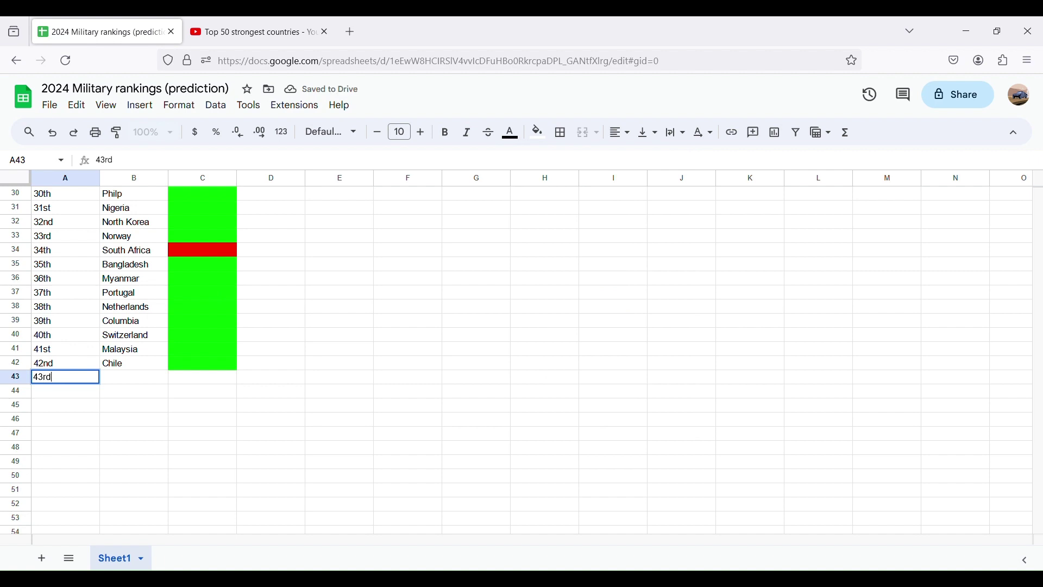
pyautogui.doubleClick(138, 383)
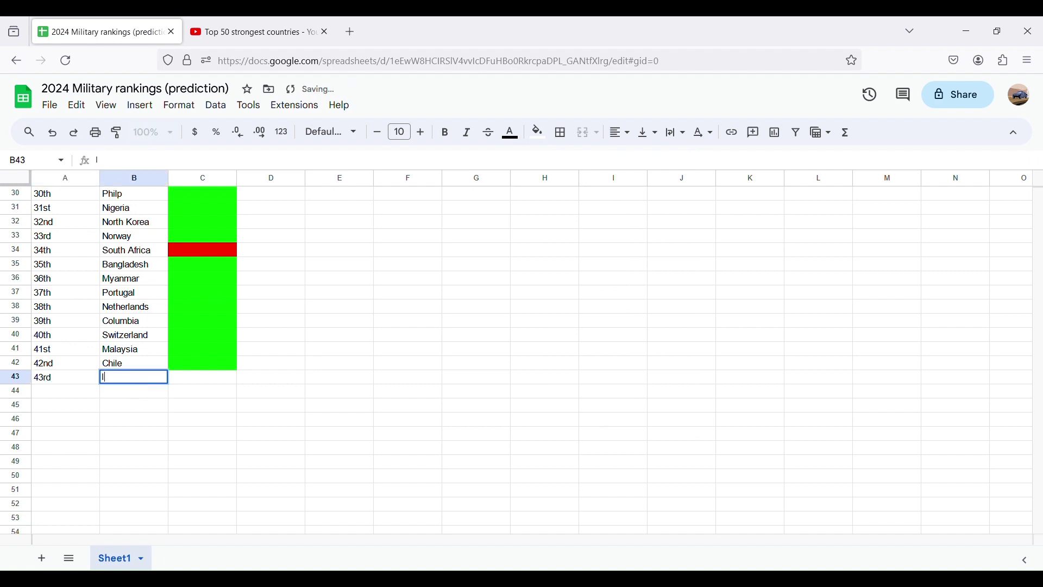
pyautogui.click(193, 383)
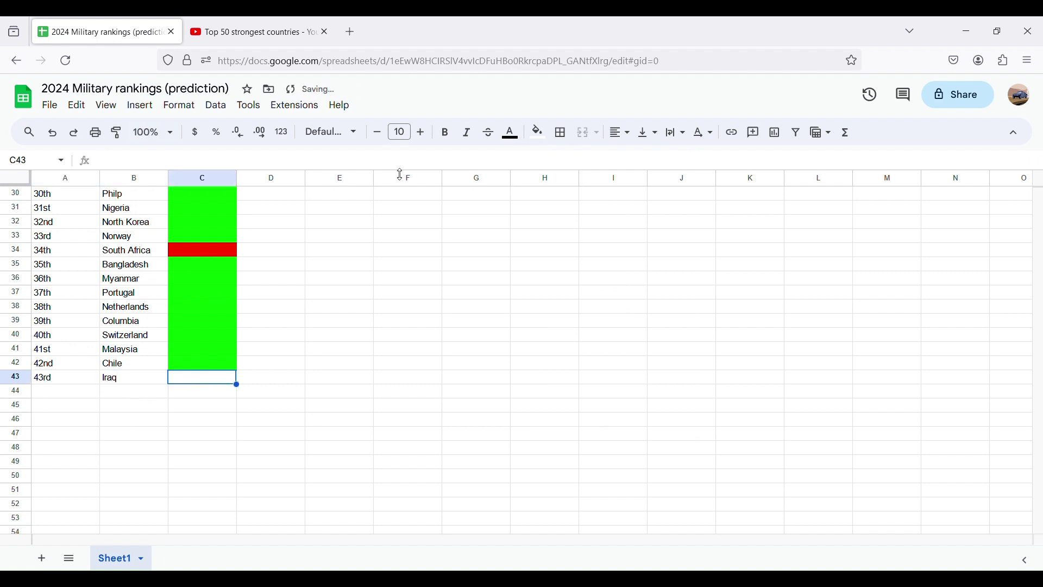
pyautogui.click(538, 132)
pyautogui.click(605, 202)
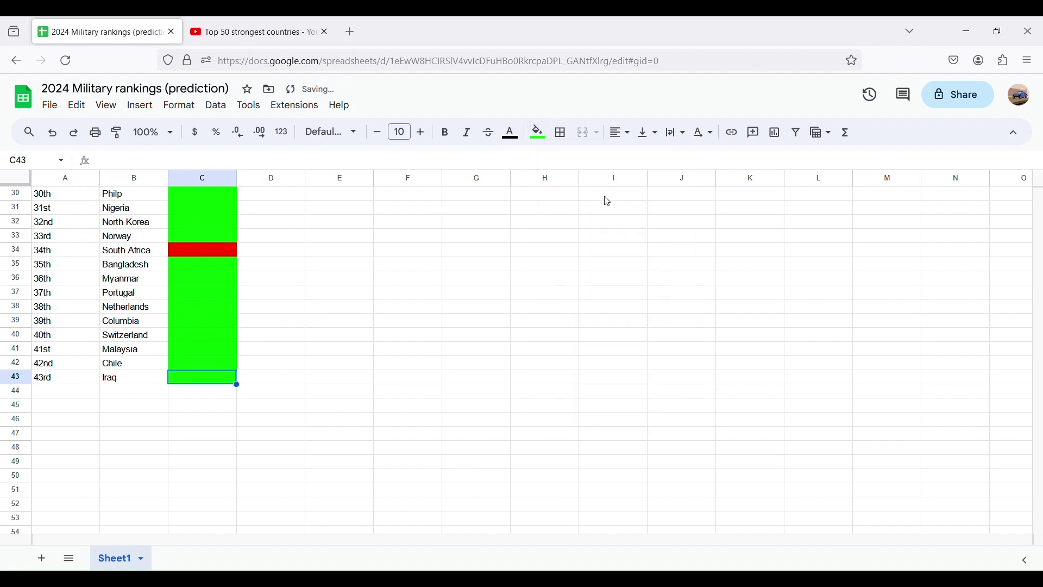
# Add 44th and Denmark in row 44, after a look at the YouTube ranking video, and fill C44 green
pyautogui.hotkey('ctrl', 'Tab')
pyautogui.click(295, 268)
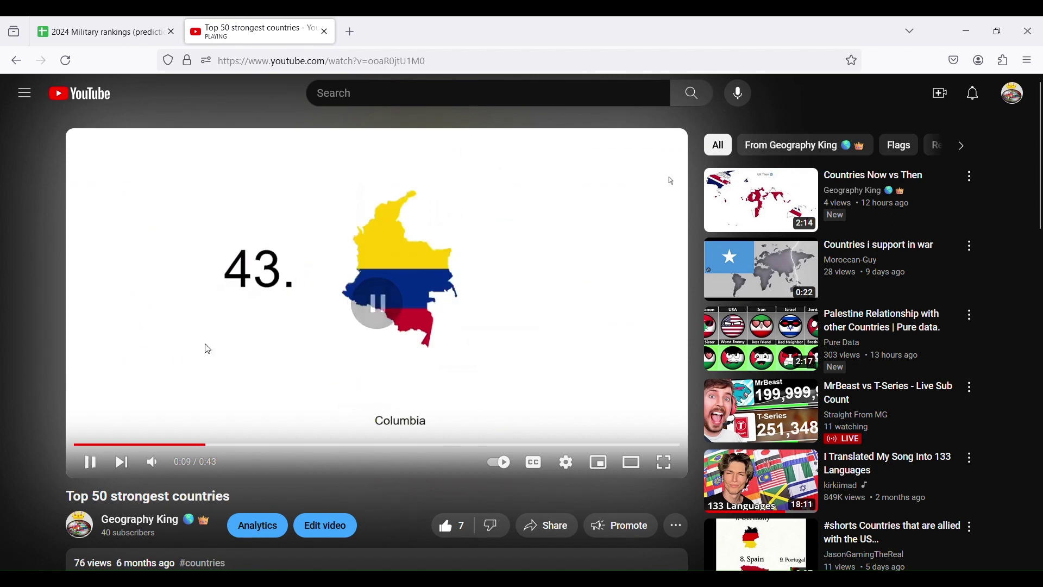
pyautogui.moveTo(205, 445); pyautogui.dragTo(170, 448)
pyautogui.click(103, 32)
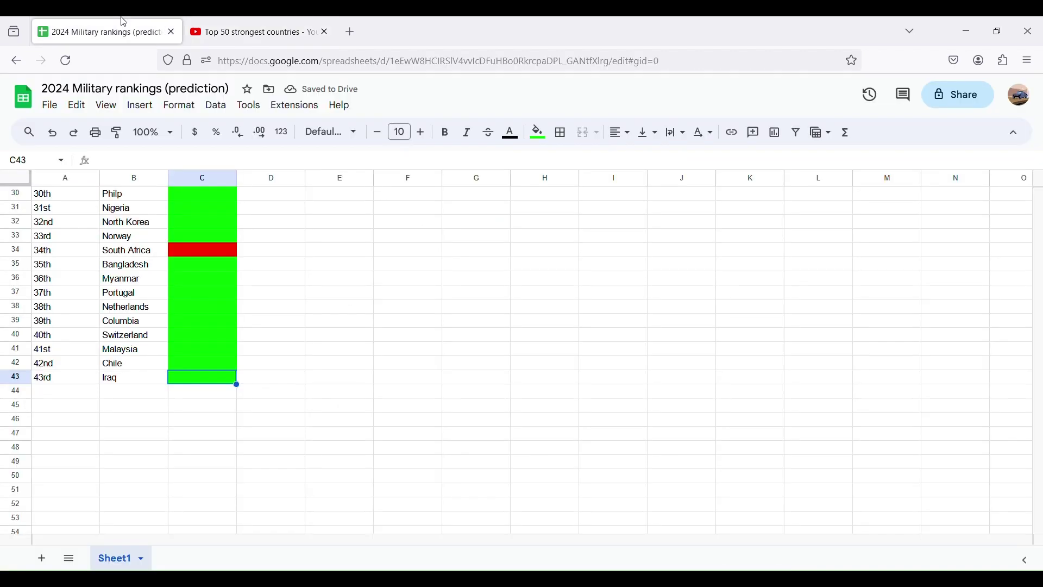
pyautogui.click(66, 379)
pyautogui.doubleClick(68, 392)
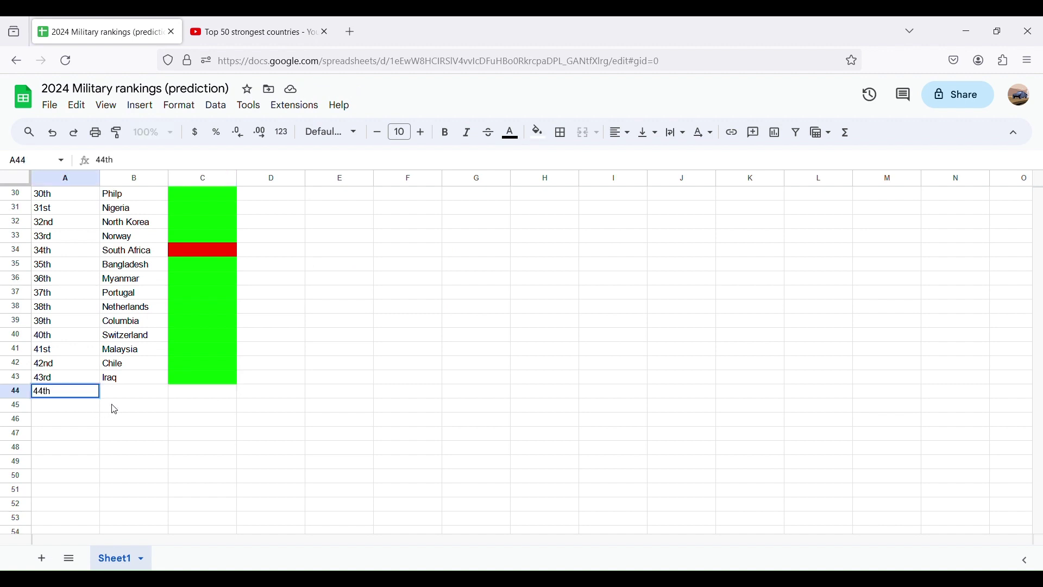
pyautogui.click(123, 396)
pyautogui.write('De')
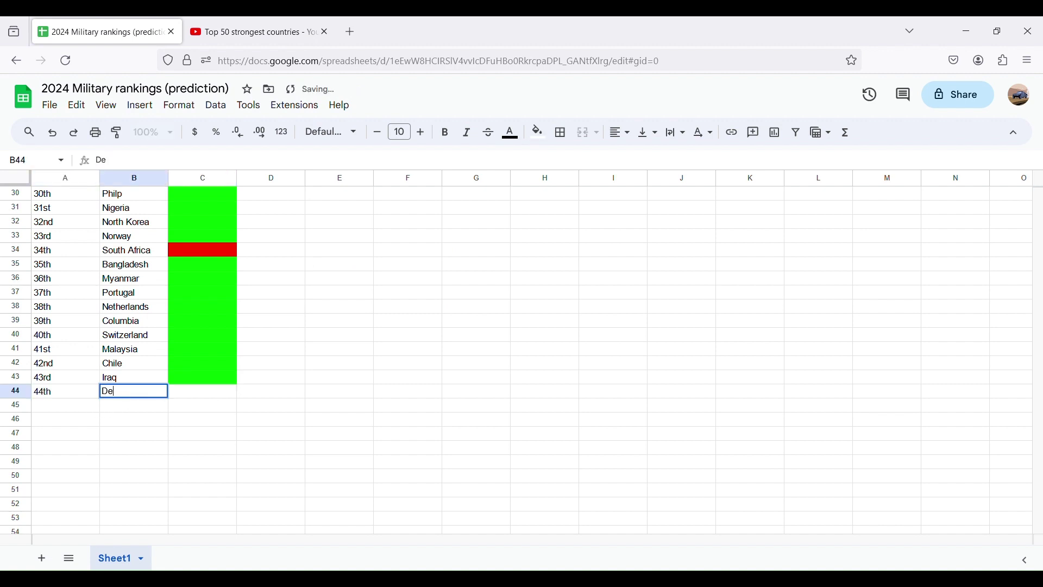
pyautogui.write('nmark')
pyautogui.click(205, 392)
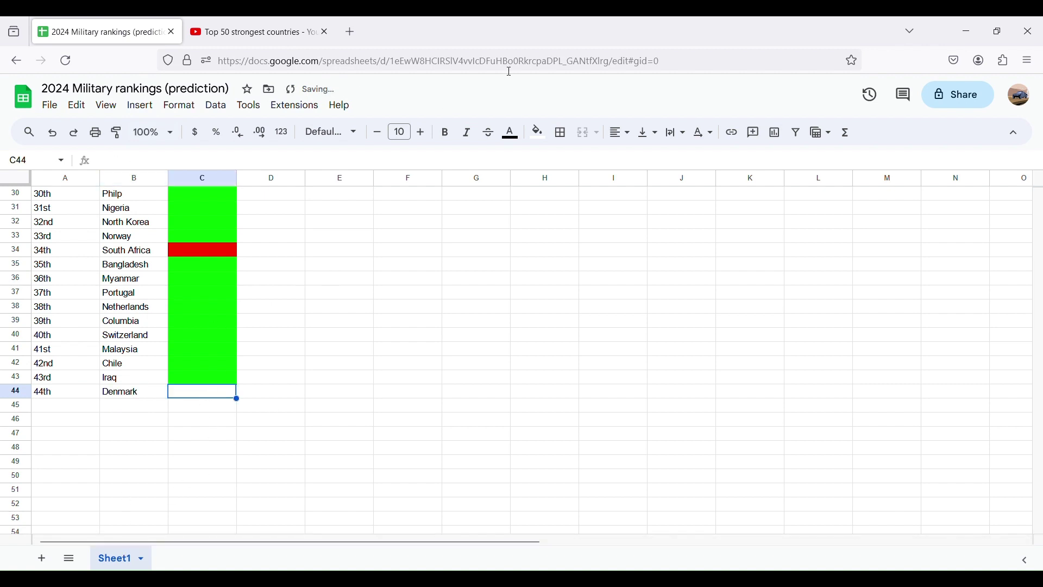
pyautogui.click(545, 125)
pyautogui.click(595, 190)
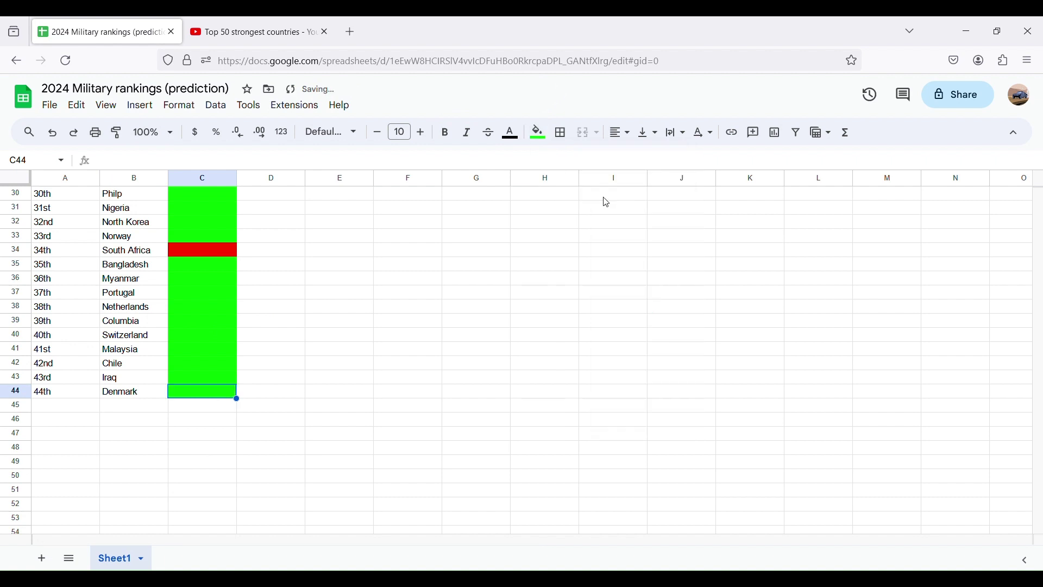
# Enter 45th as the rank in A45 and Czechia as the country in B45
pyautogui.click(75, 403)
pyautogui.write('45th')
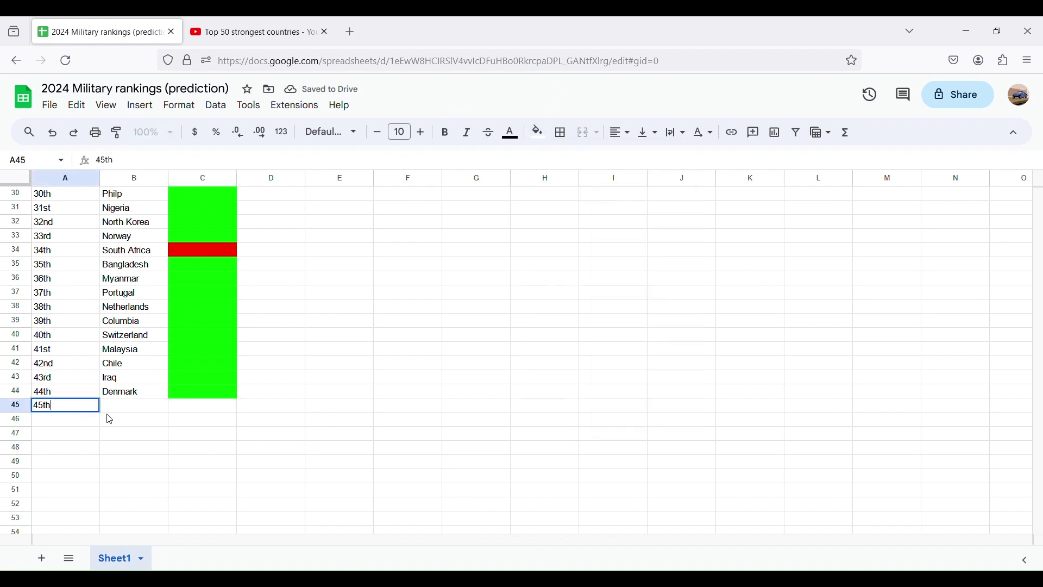
pyautogui.click(111, 414)
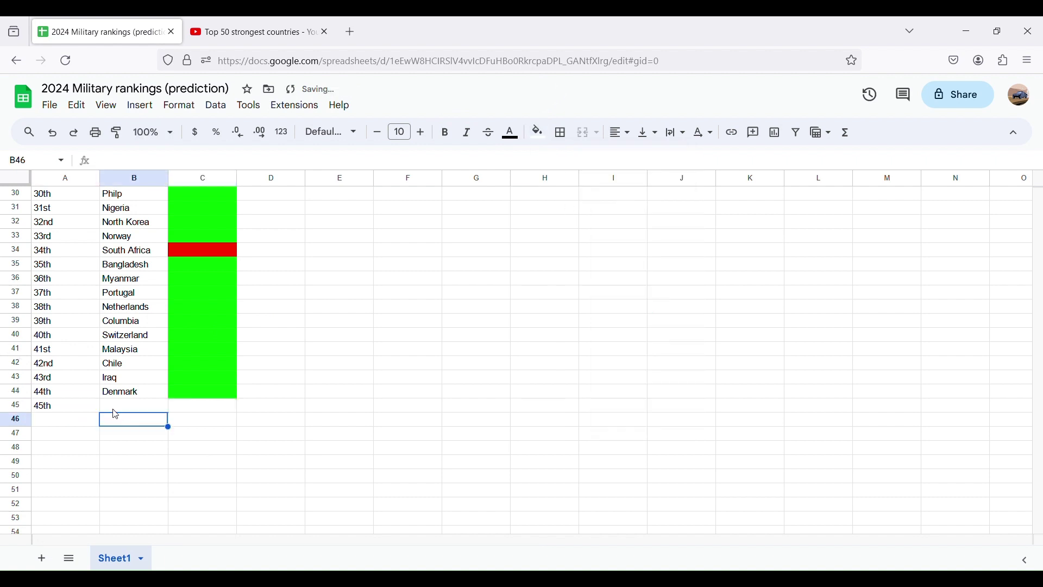
pyautogui.write('Cze')
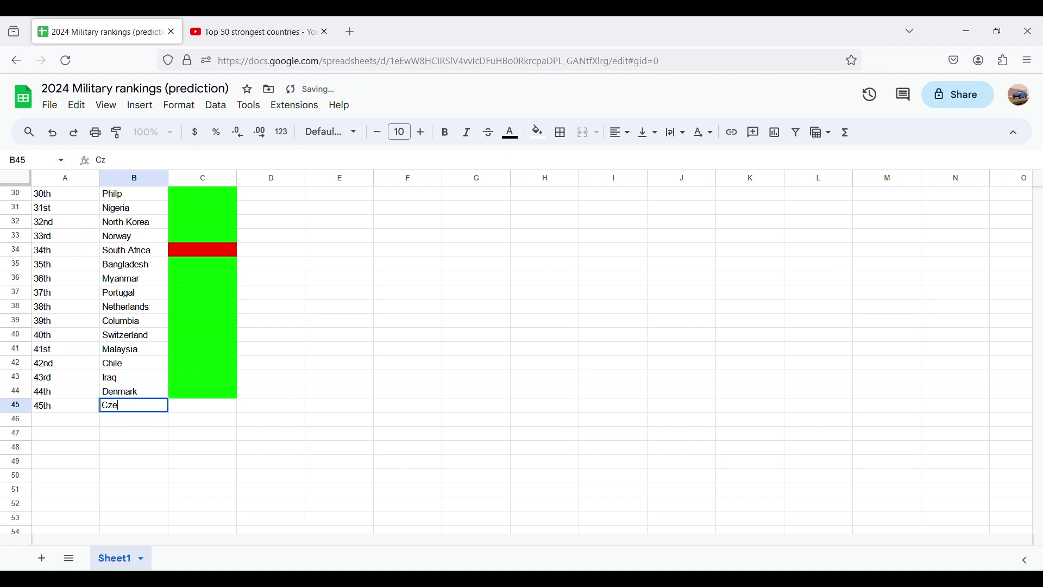
pyautogui.write('chis')
pyautogui.press('BackSpace')
pyautogui.write('a')
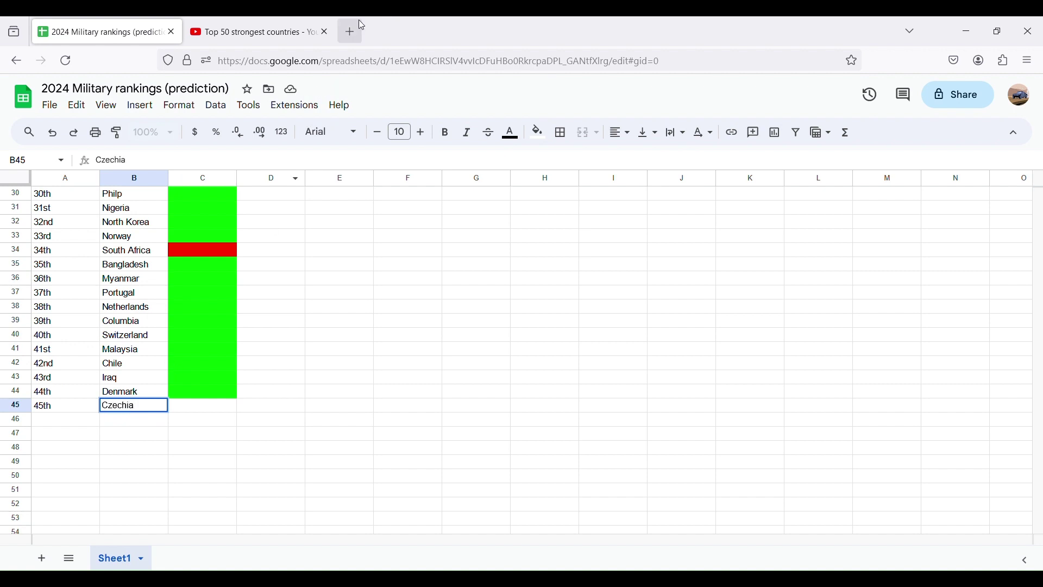
# Search the web for military rankings by country in a new browser tab and open Global Firepower's 2023 Military Strength Ranking
pyautogui.click(250, 32)
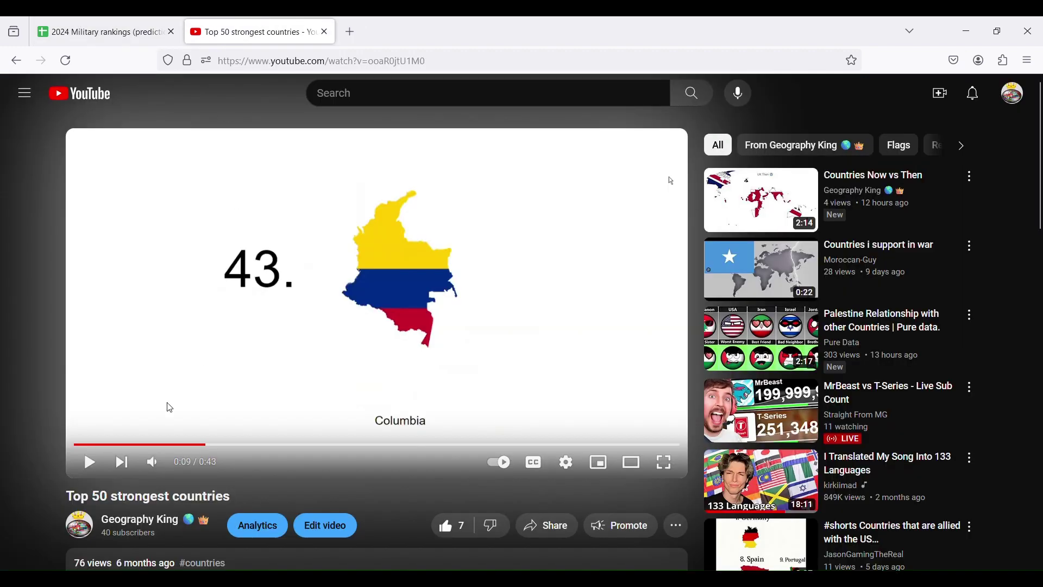
pyautogui.click(351, 31)
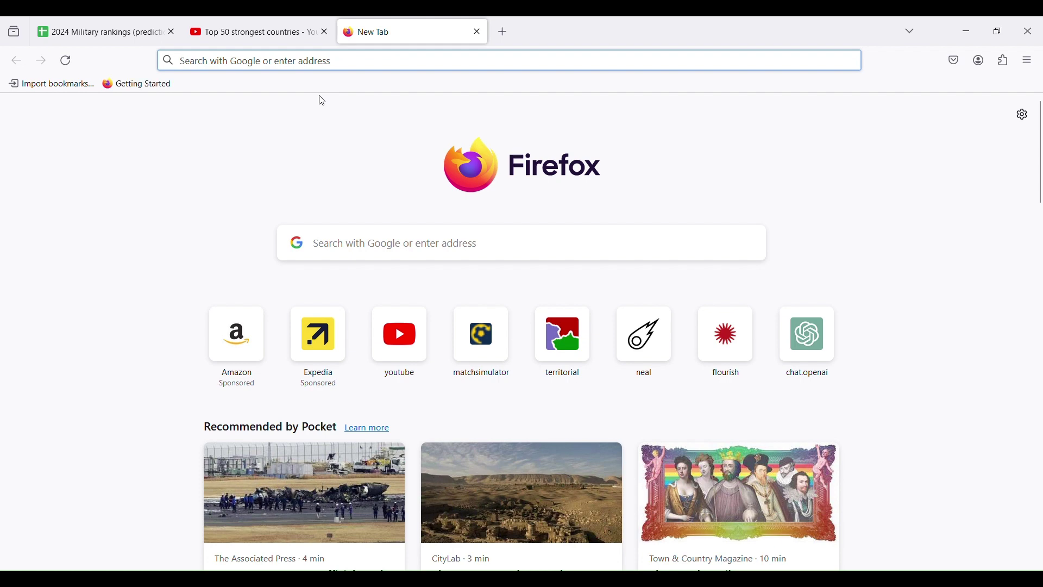
pyautogui.write('mil')
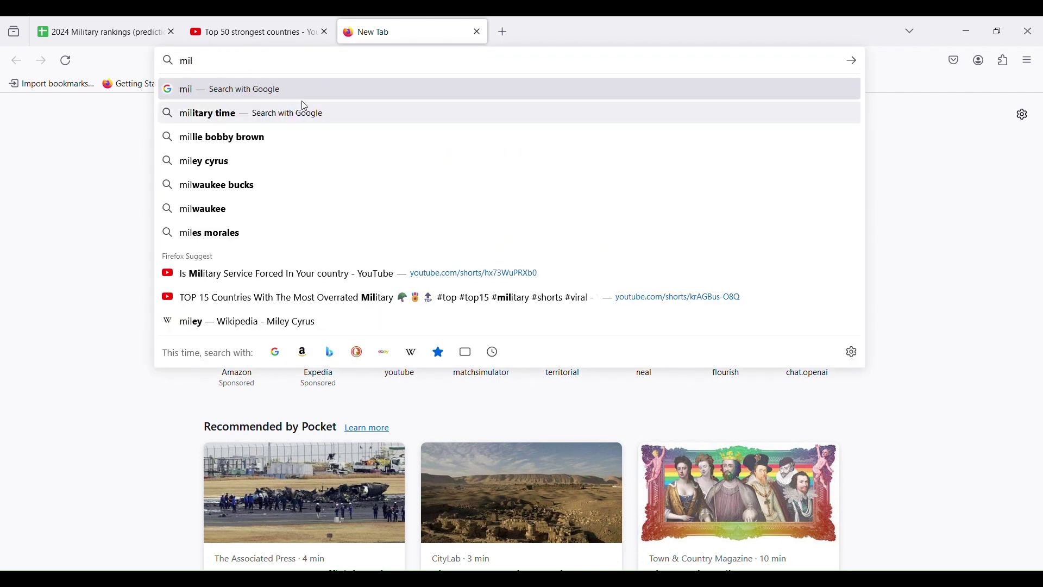
pyautogui.write('tary ra')
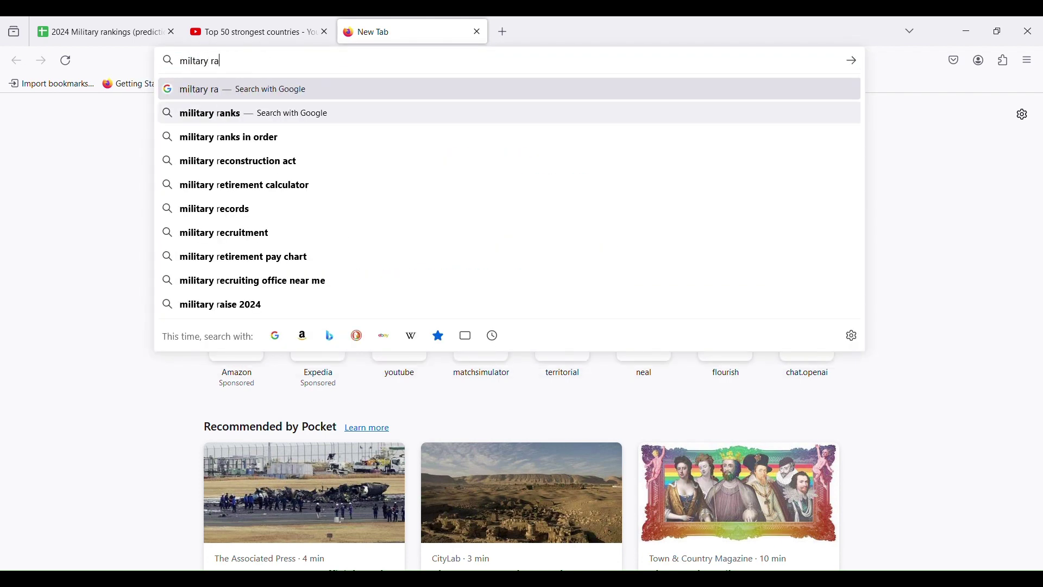
pyautogui.write('nkings')
pyautogui.press('Return')
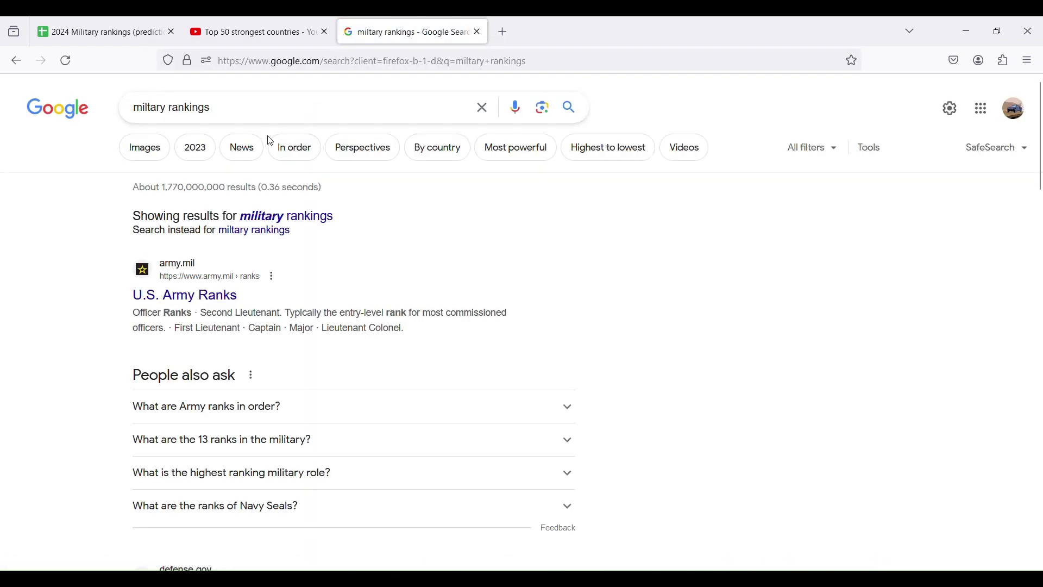
pyautogui.click(259, 114)
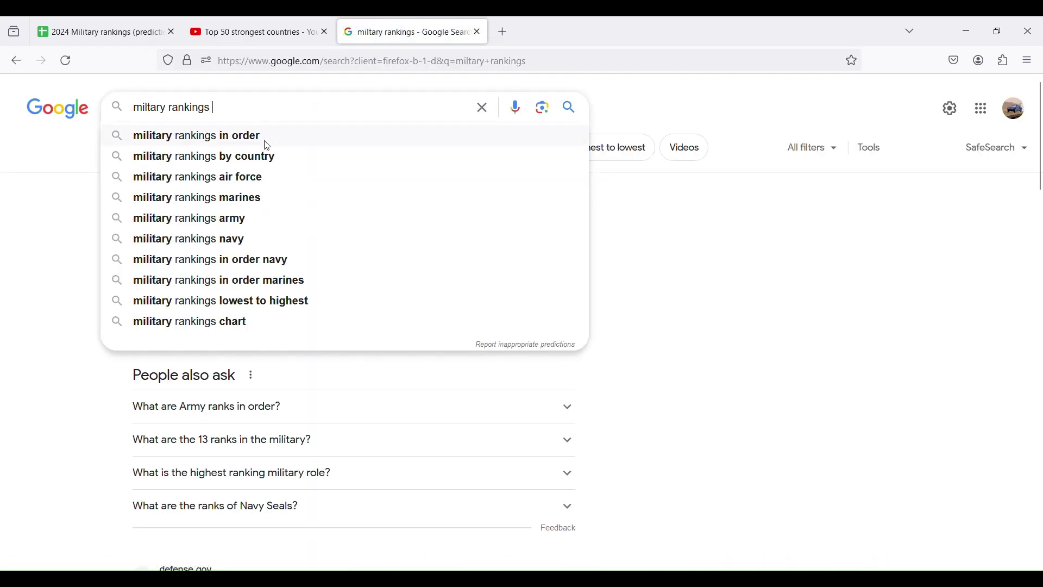
pyautogui.click(261, 157)
pyautogui.click(261, 250)
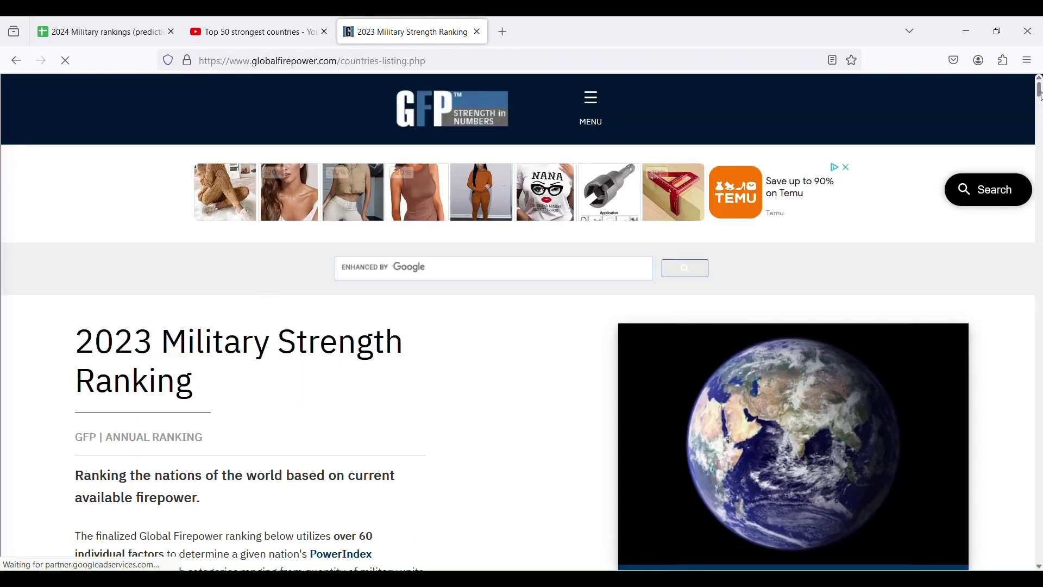
# Examine which countries rank around 50th in the Global Firepower list to choose the 45th country
pyautogui.scroll(-20, 1040, 119)
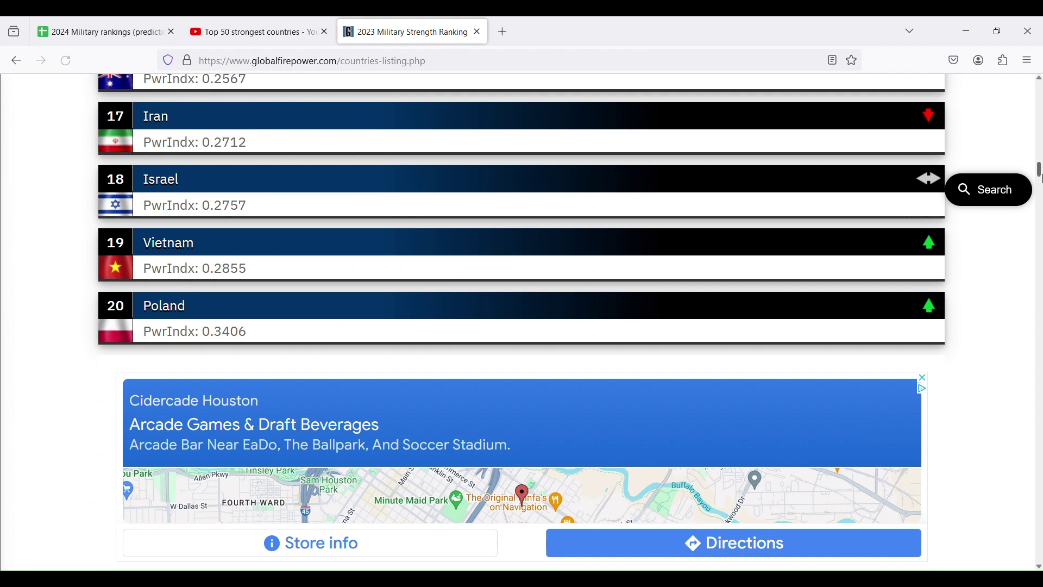
pyautogui.moveTo(1040, 174); pyautogui.dragTo(1040, 263)
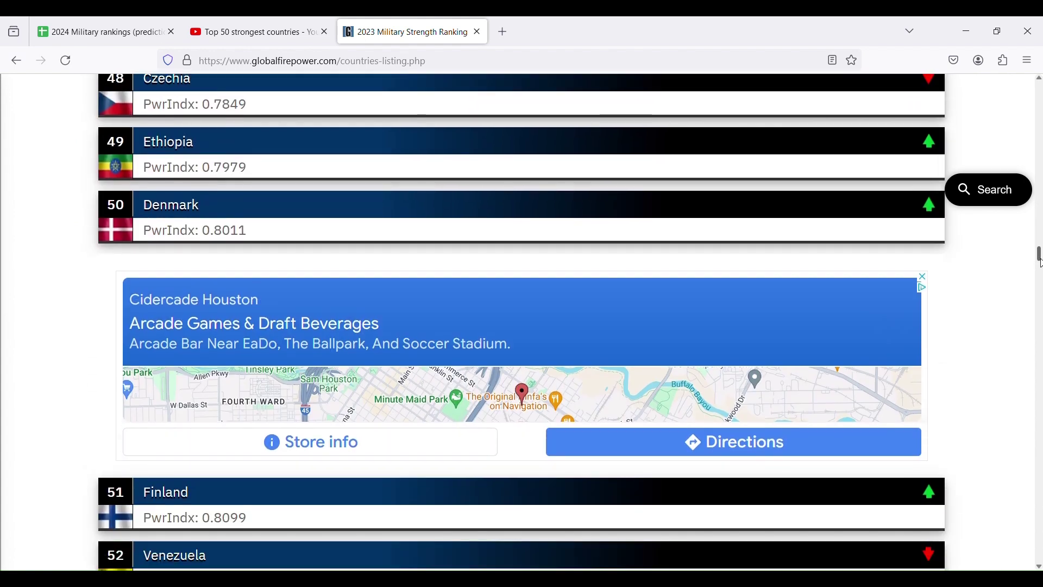
pyautogui.click(285, 21)
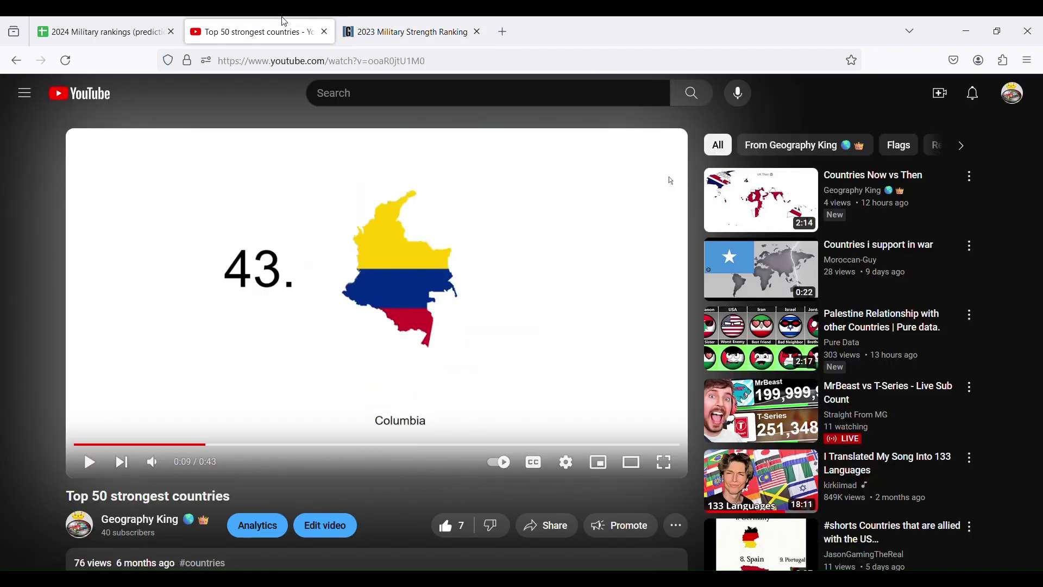
pyautogui.click(362, 22)
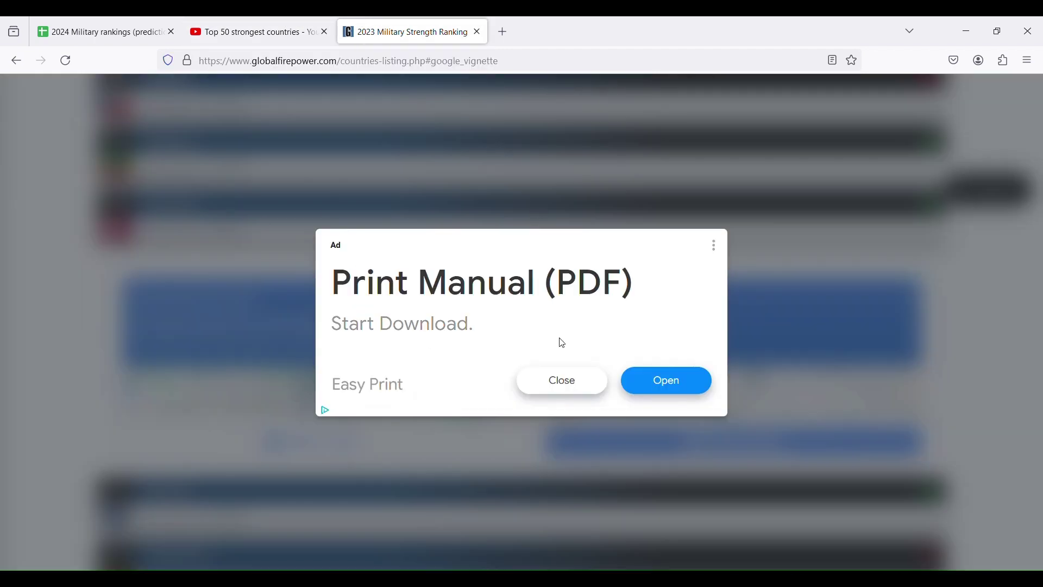
# Return to the prediction sheet, replace the country in B45 with Finland and fill status cell C45 green
pyautogui.click(76, 22)
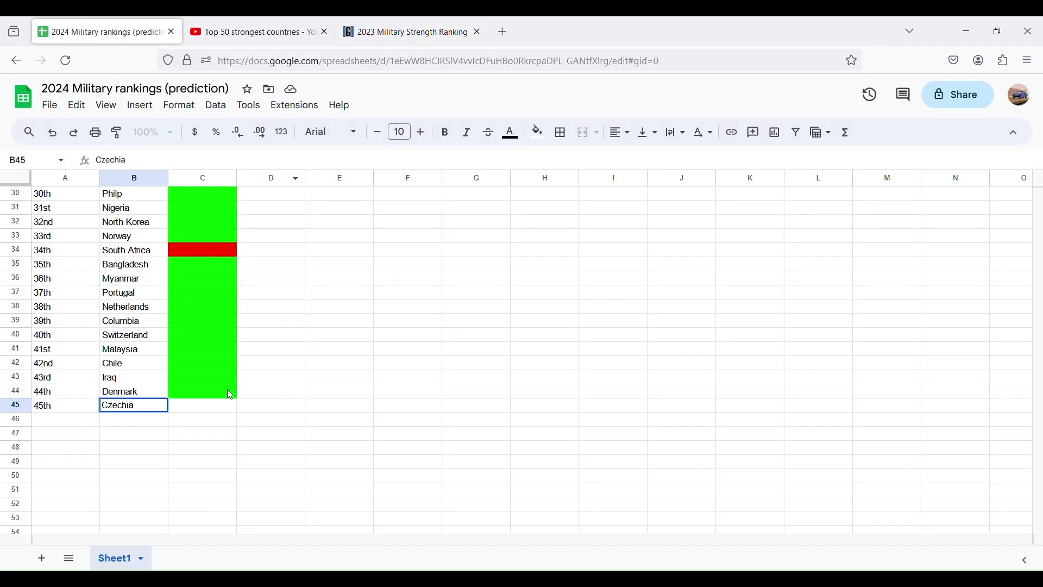
pyautogui.press('BackSpace')
pyautogui.press('BackSpace')
pyautogui.press('BackSpace')
pyautogui.press('BackSpace')
pyautogui.press('BackSpace')
pyautogui.press('BackSpace')
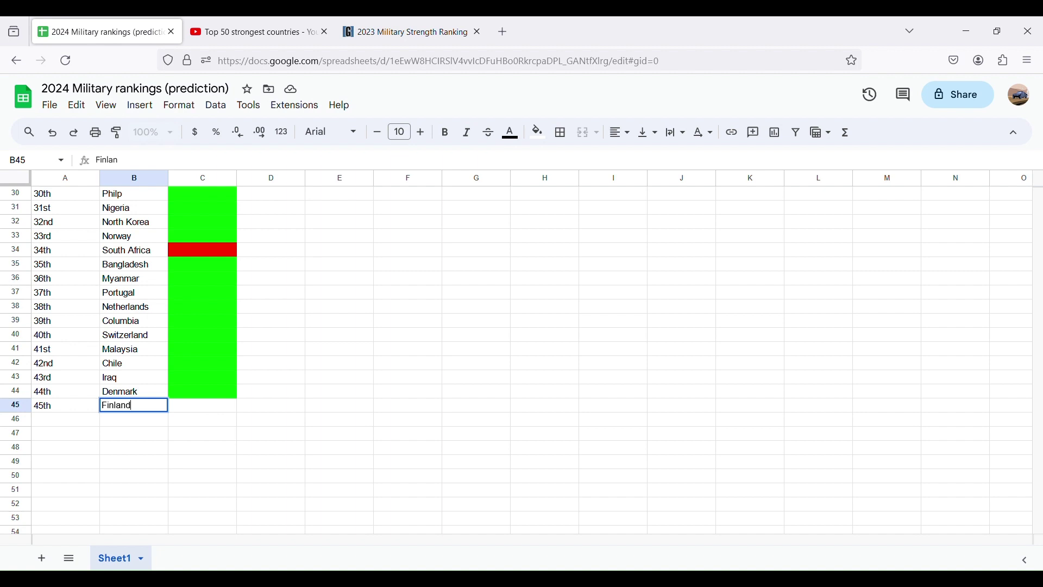
pyautogui.click(227, 412)
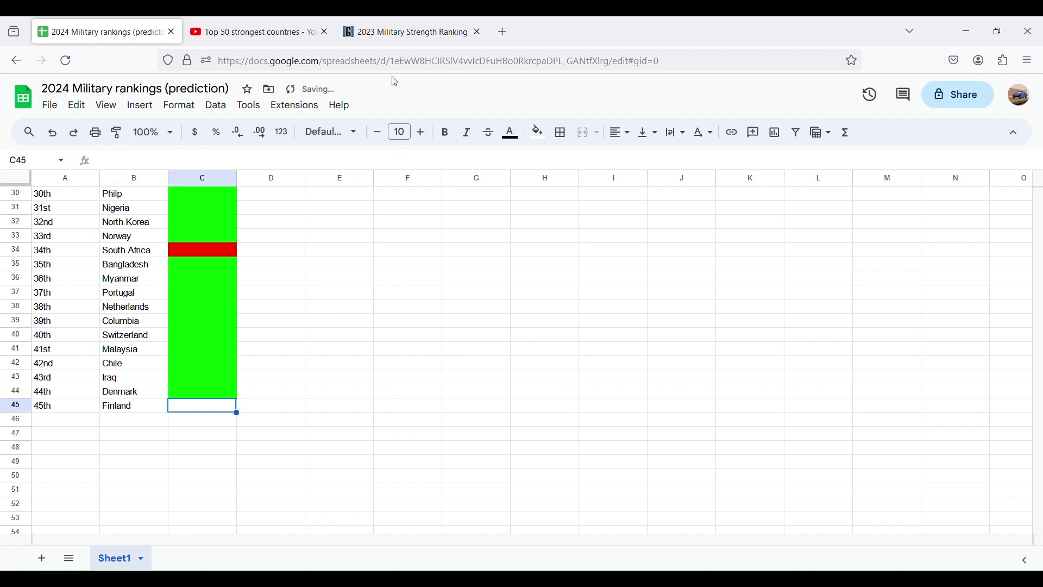
pyautogui.click(538, 132)
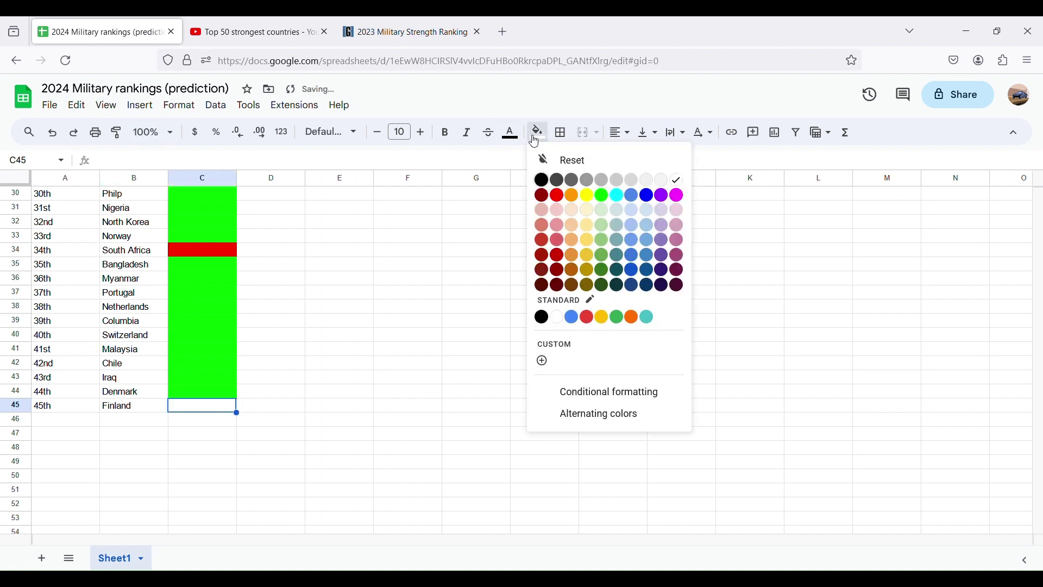
pyautogui.click(599, 195)
# Enter 46th as the rank in A46 and Czechia as the country in B46
pyautogui.click(65, 419)
pyautogui.write('4')
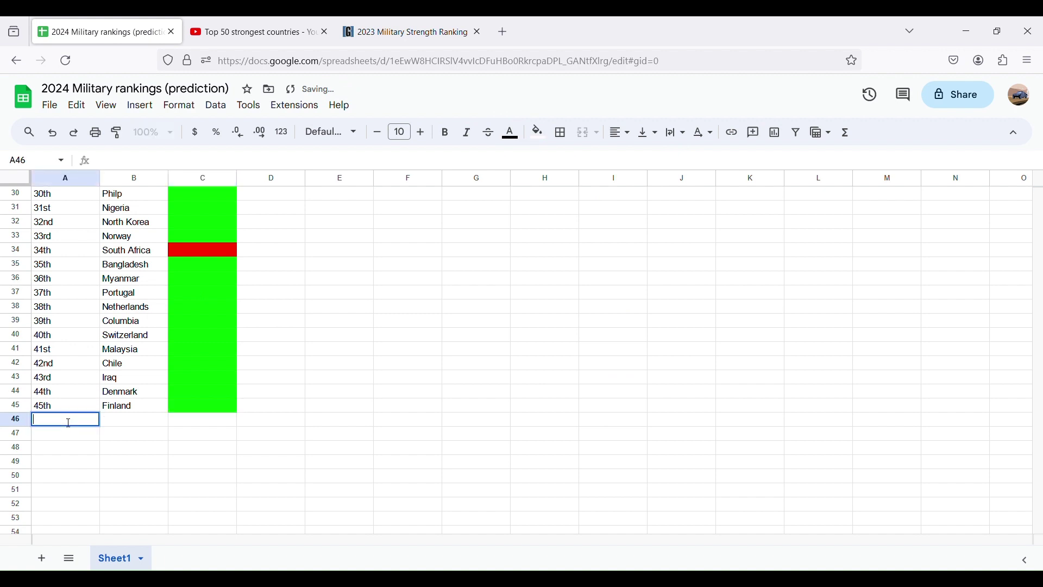
pyautogui.write('gth')
pyautogui.press('BackSpace')
pyautogui.press('BackSpace')
pyautogui.press('BackSpace')
pyautogui.write('6th')
pyautogui.doubleClick(147, 424)
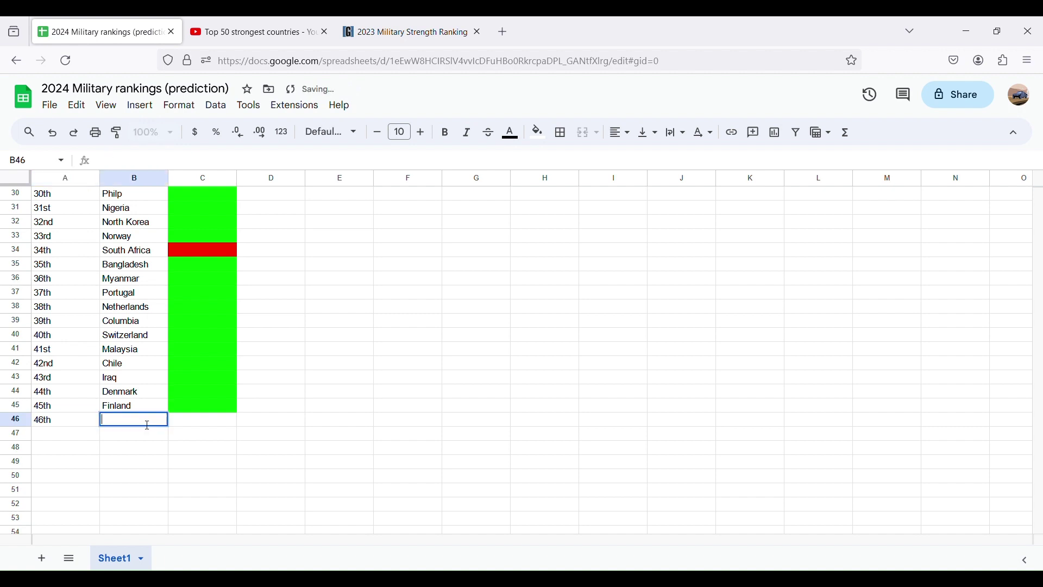
pyautogui.write('Czechia')
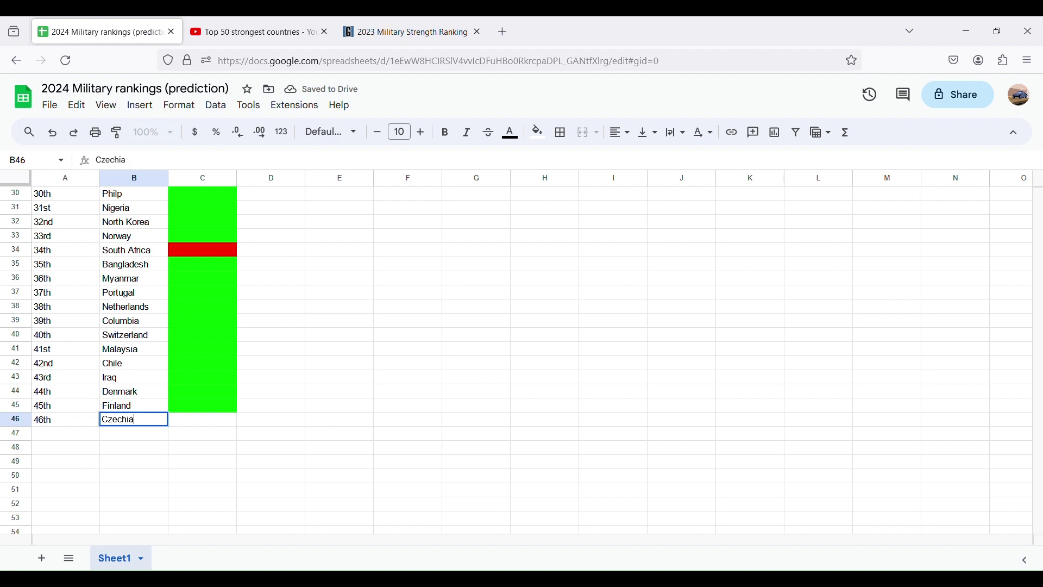
# Fill status cell C46 with the same bright green as the rows above
pyautogui.click(191, 422)
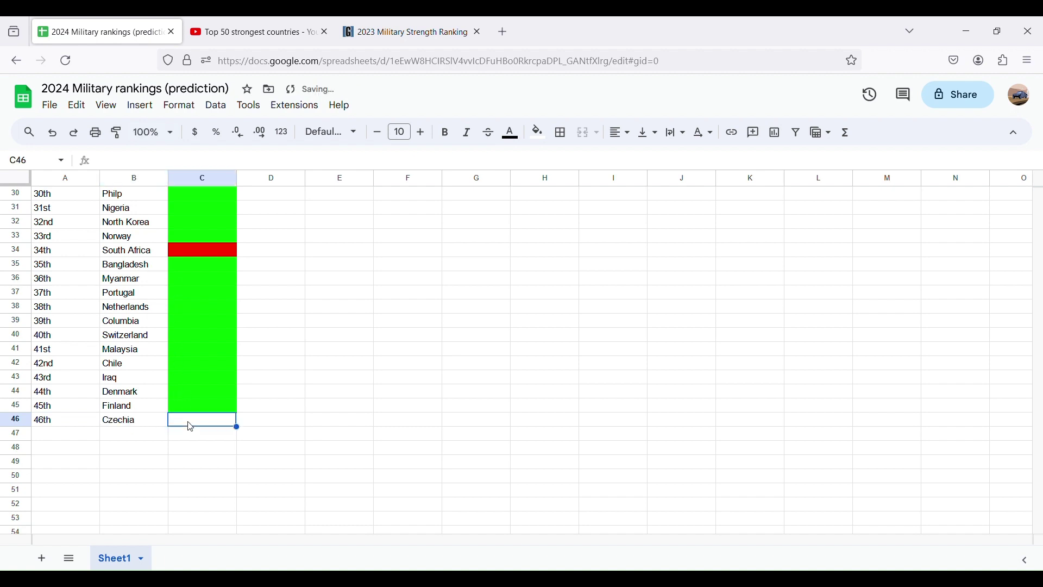
pyautogui.click(543, 144)
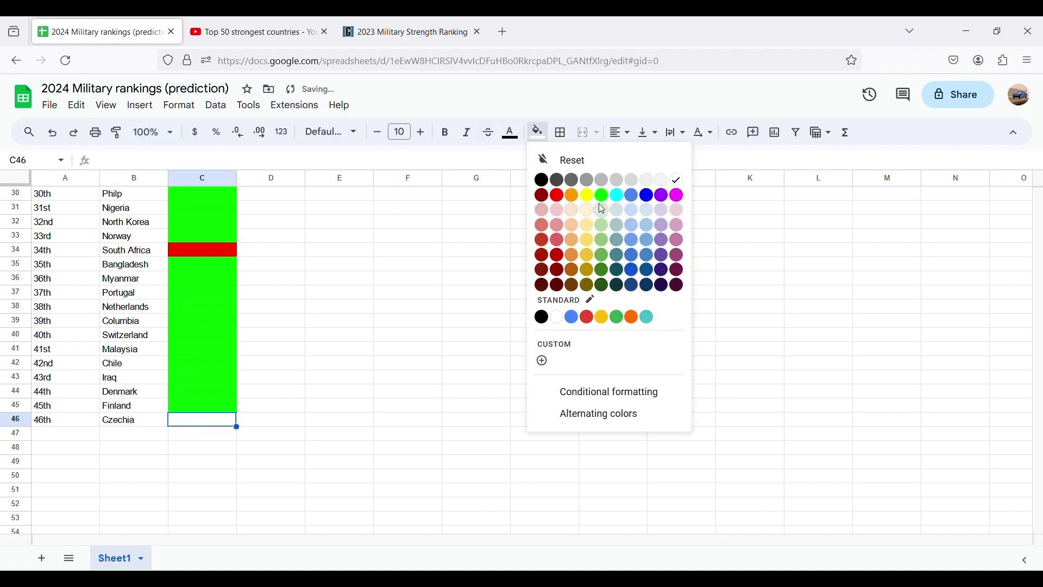
pyautogui.click(599, 203)
# Enter 47th as the rank in A47 and start the country in B47 with Eth
pyautogui.click(72, 438)
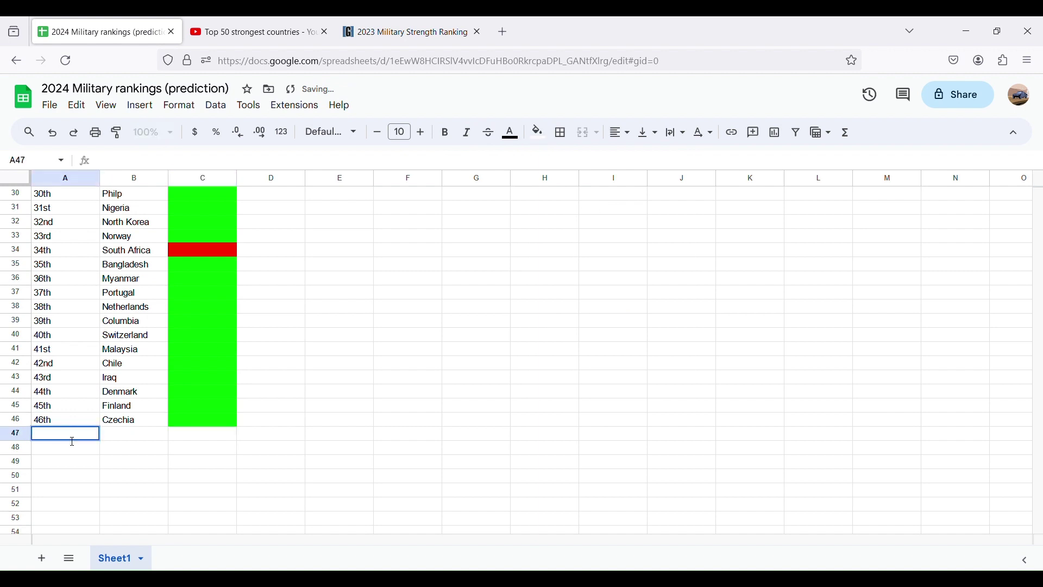
pyautogui.write('47th')
pyautogui.click(122, 438)
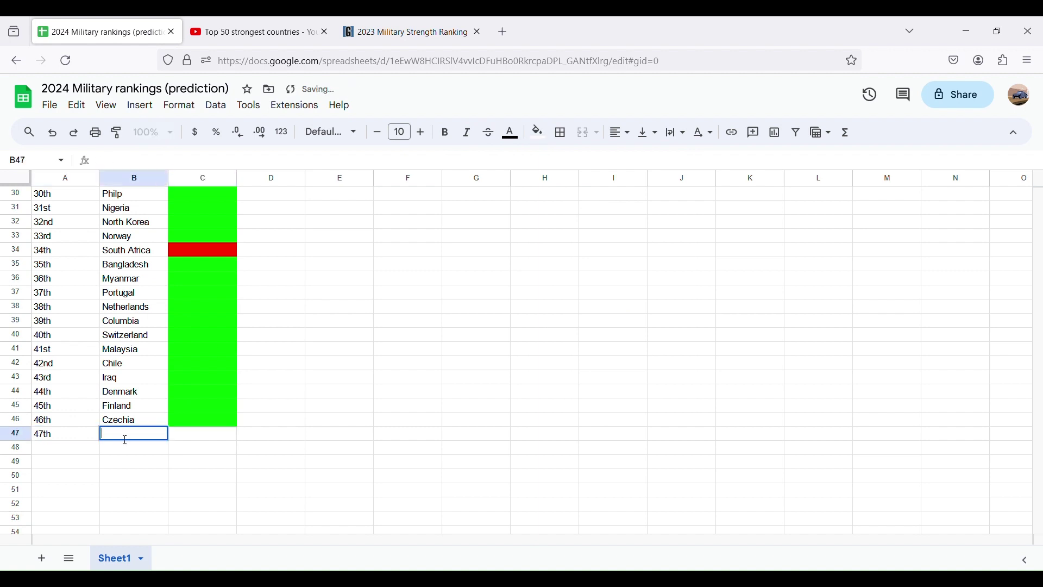
pyautogui.write('E')
pyautogui.press('BackSpace')
# Replace the country in B46 with Ethopia and clear the partial country entry in B47
pyautogui.click(128, 427)
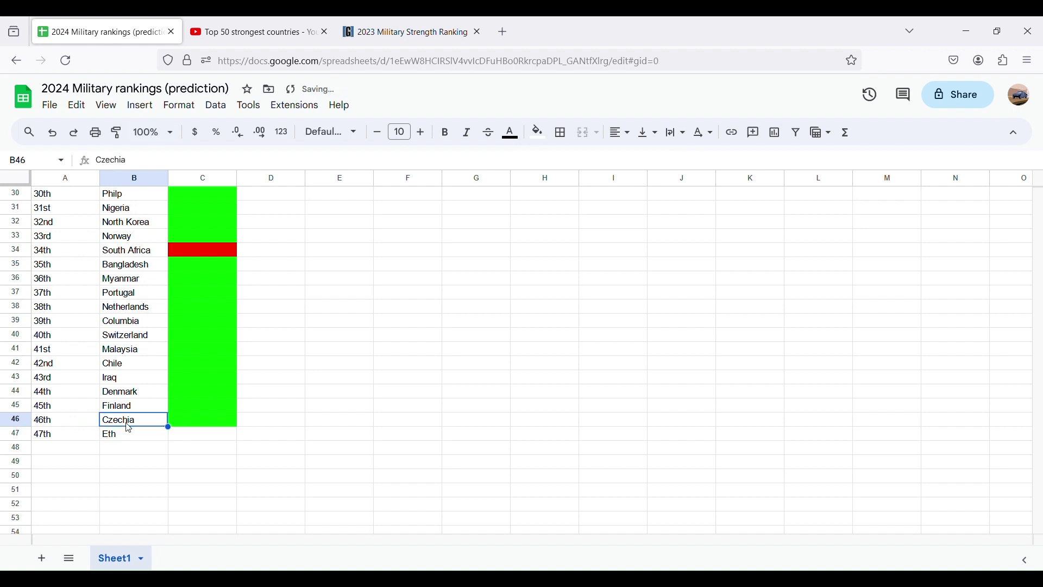
pyautogui.write('Ethopia')
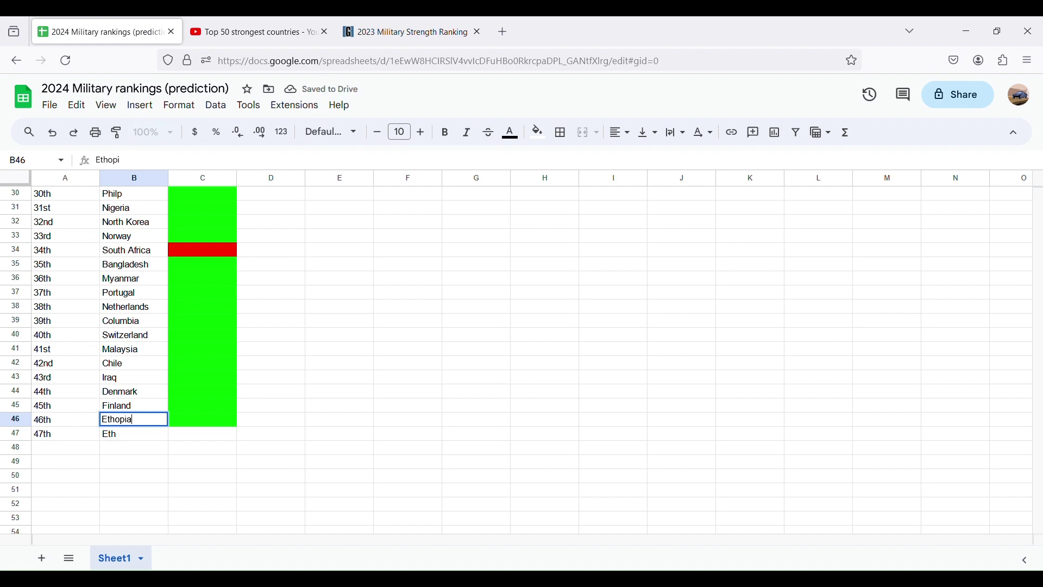
pyautogui.press('Return')
pyautogui.press('Delete')
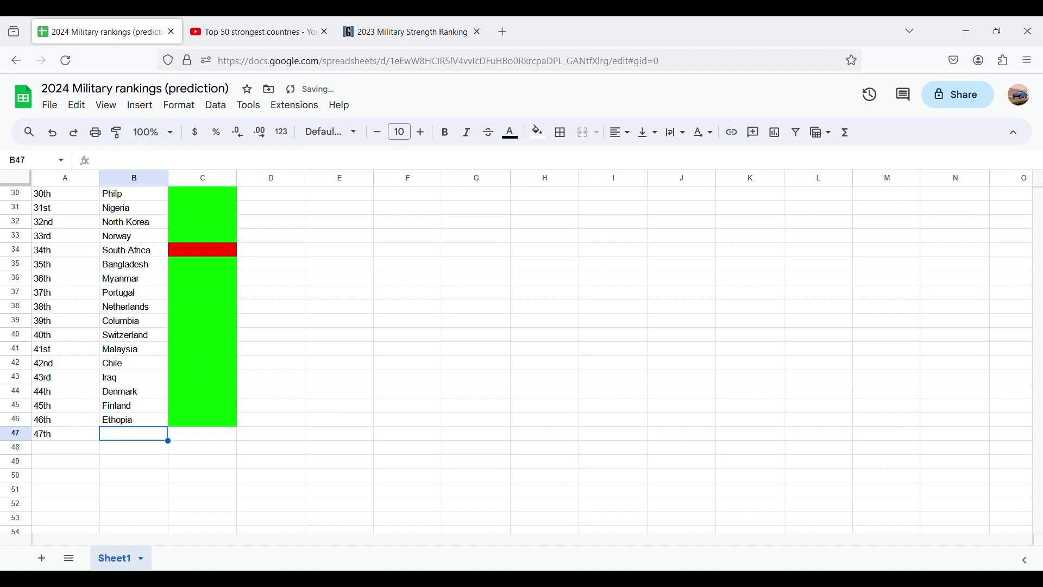
# Enter Czechia as the country in B47 and fill status cell C47 bright green
pyautogui.write('Czechi')
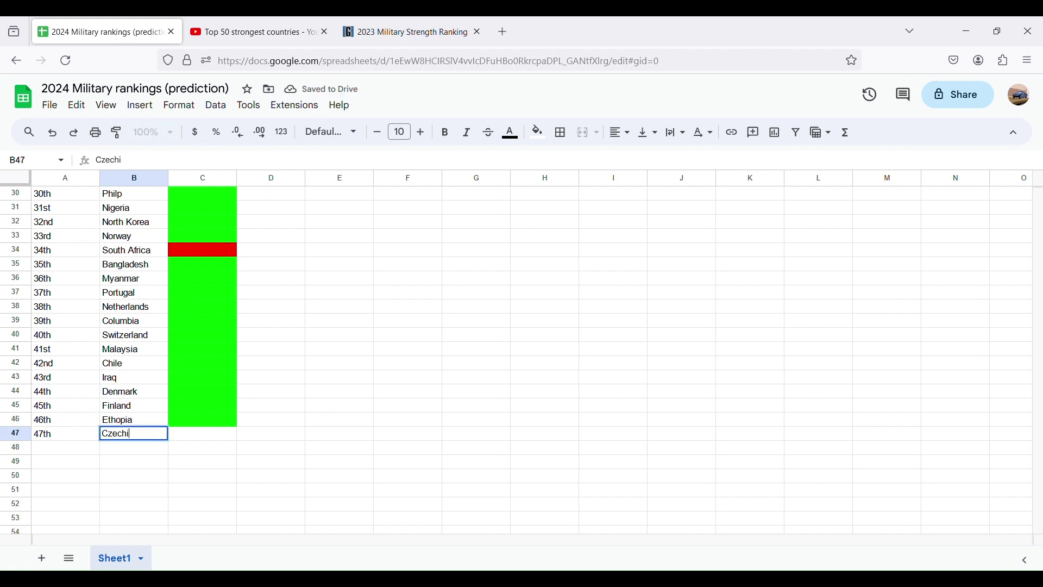
pyautogui.write('a')
pyautogui.click(184, 436)
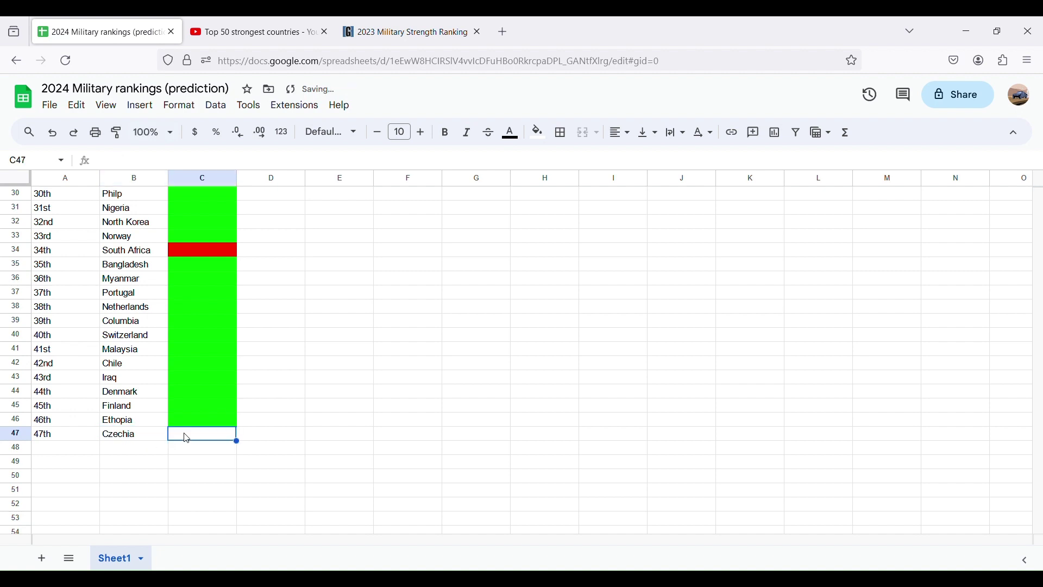
pyautogui.click(539, 134)
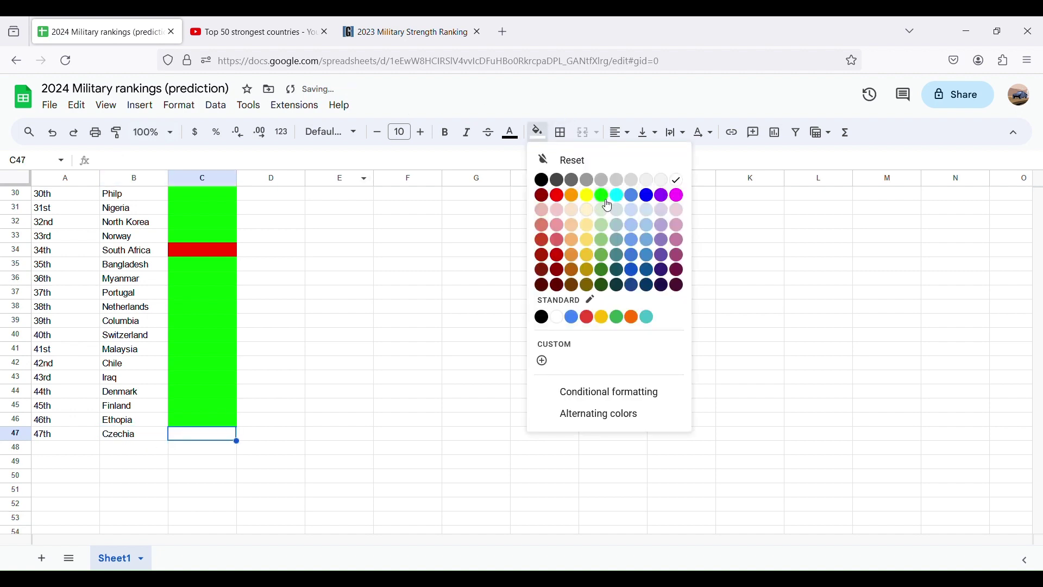
pyautogui.click(603, 197)
# Enter 48th as the rank in A48, correcting the mistyped number
pyautogui.click(76, 451)
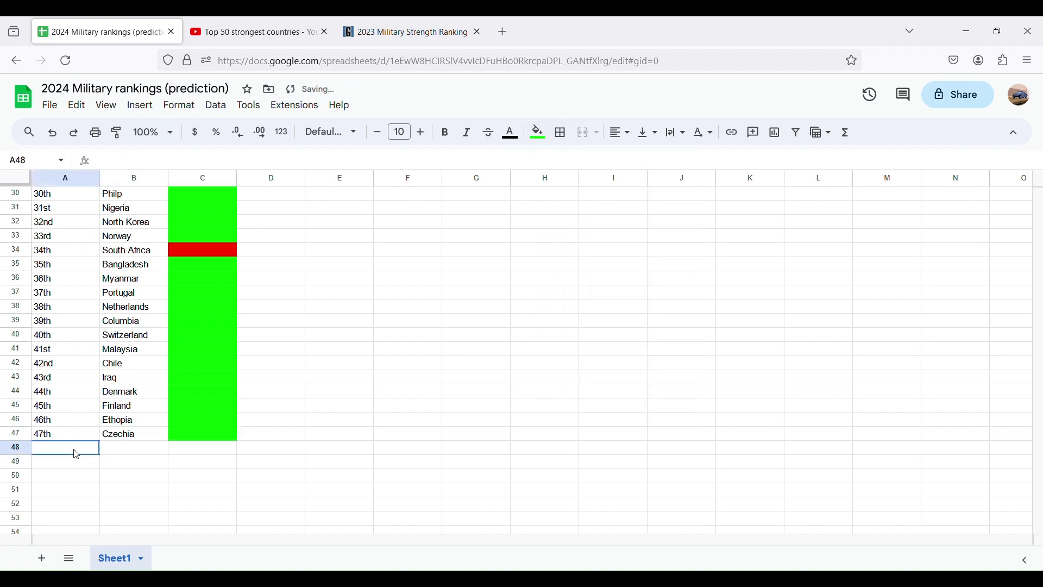
pyautogui.write('4sth')
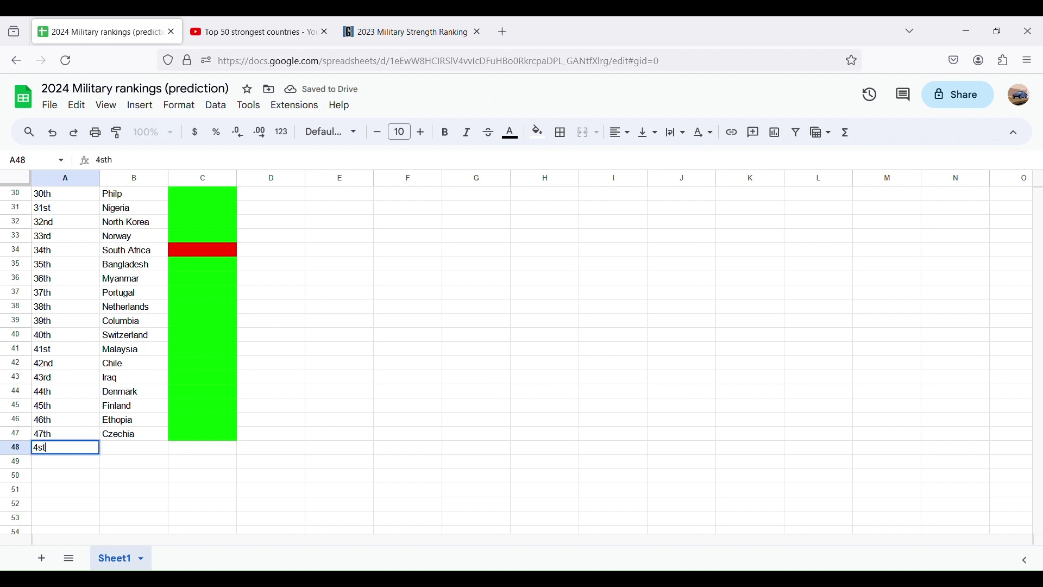
pyautogui.press('BackSpace')
pyautogui.write('8th')
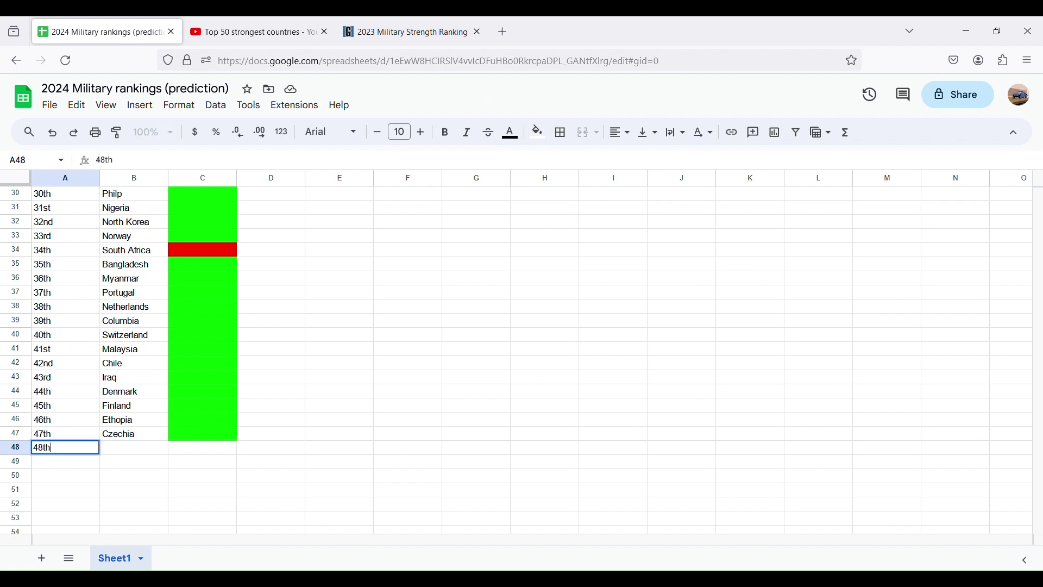
pyautogui.press('Tab')
# Consult the countries below 50th place in the Global Firepower list and enter Peru as the country in B48 of the prediction sheet
pyautogui.click(250, 31)
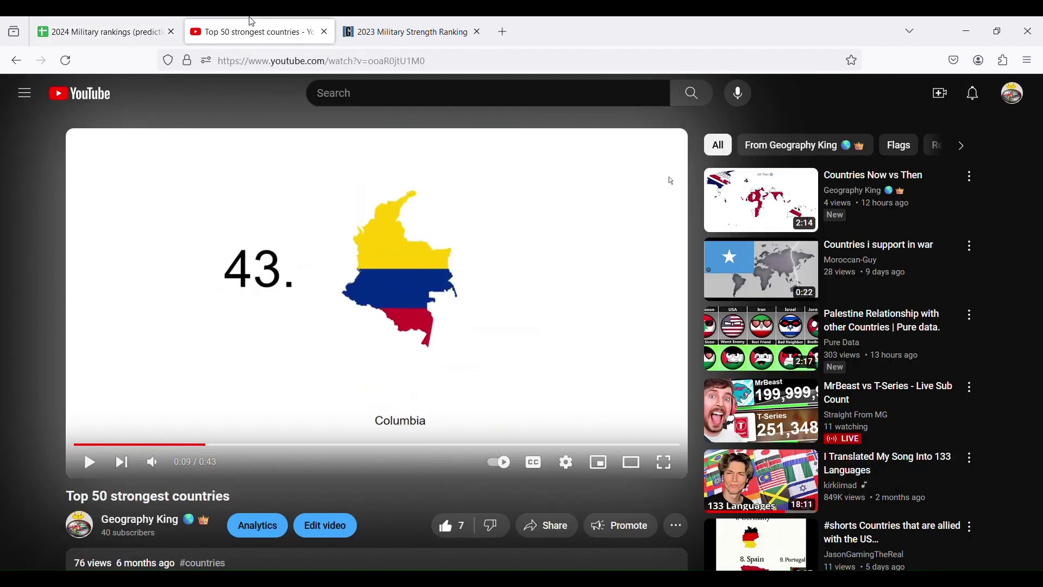
pyautogui.click(345, 22)
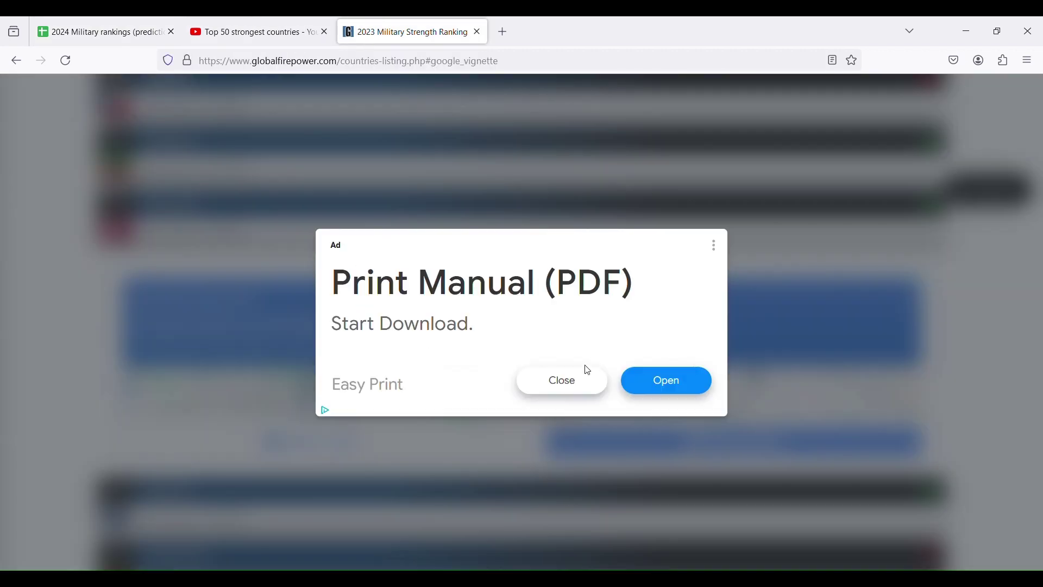
pyautogui.click(575, 381)
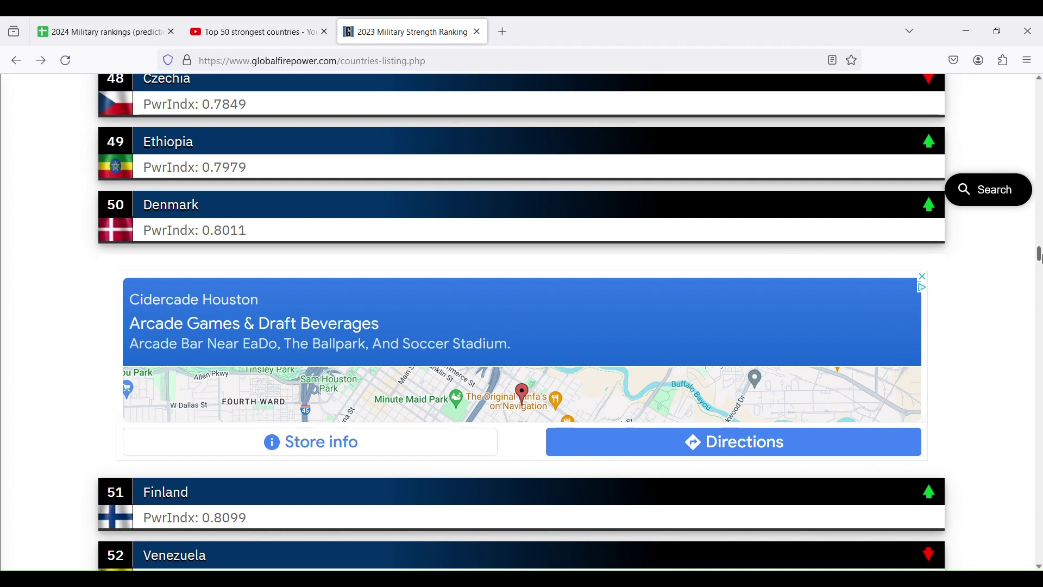
pyautogui.moveTo(1040, 255); pyautogui.dragTo(1039, 268)
pyautogui.click(252, 32)
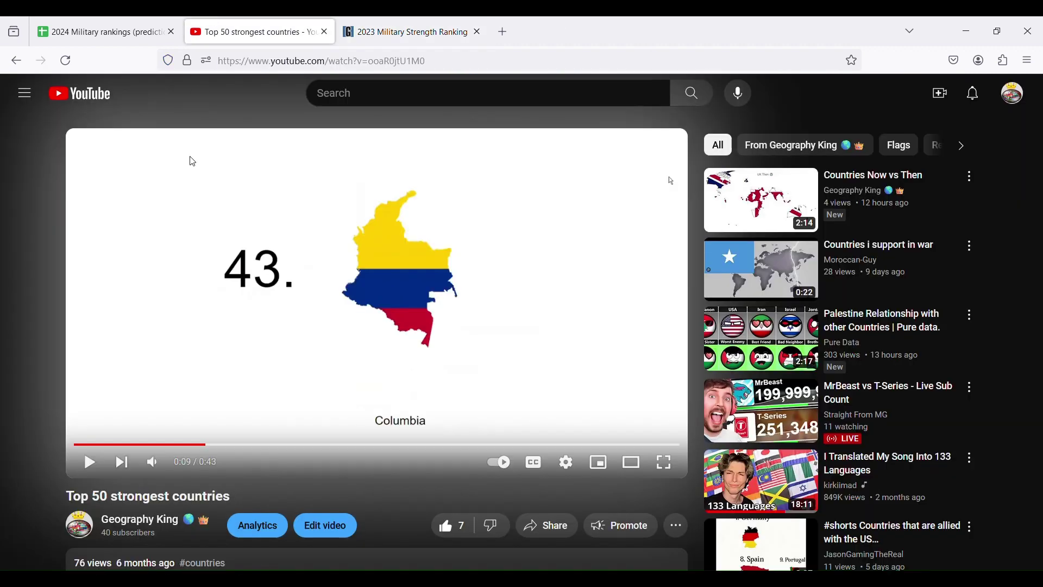
pyautogui.click(100, 24)
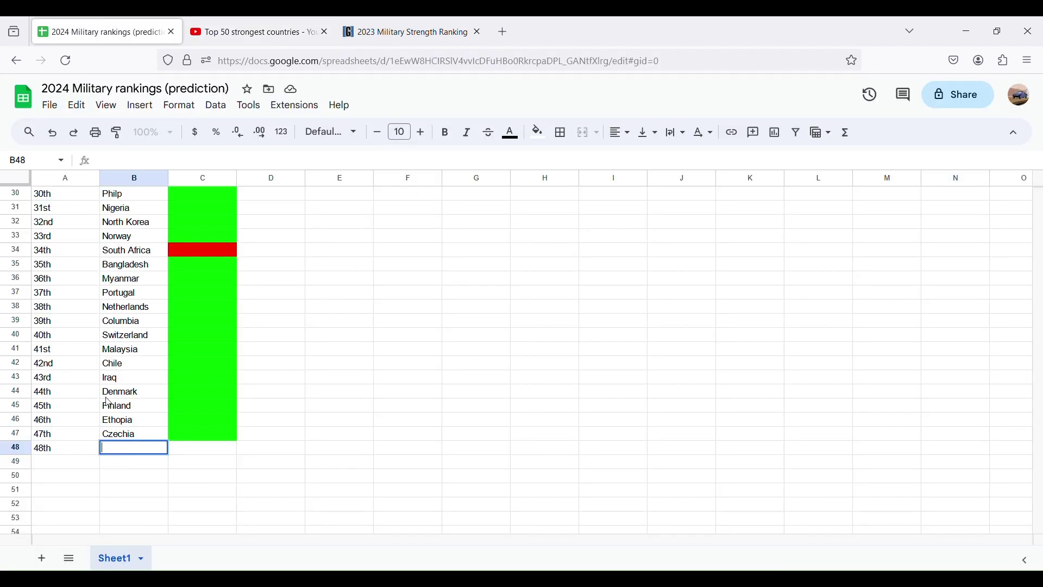
pyautogui.write('Peru')
# Fill status cell C48 beside Peru bright green
pyautogui.click(194, 452)
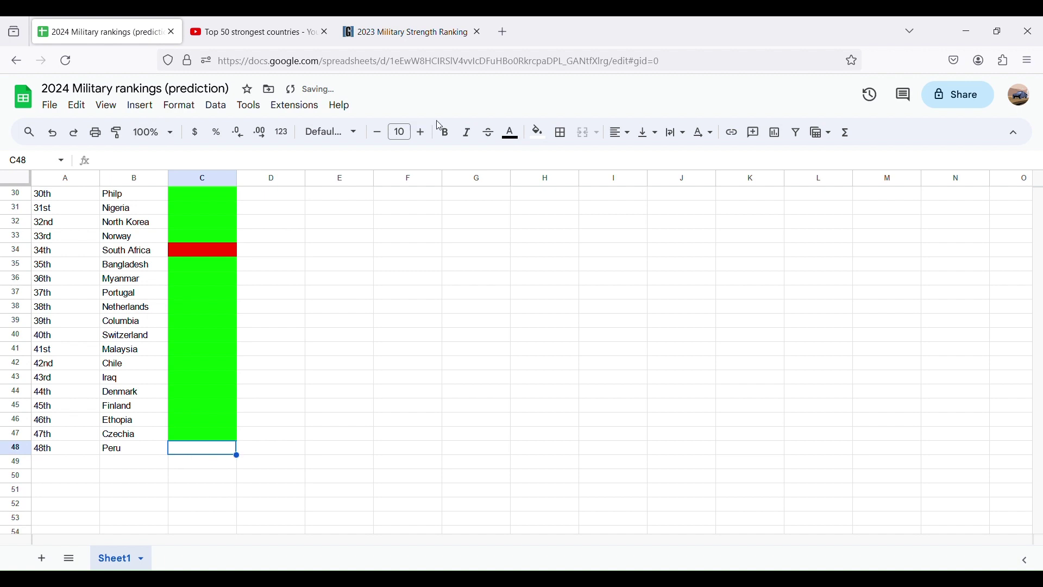
pyautogui.click(538, 133)
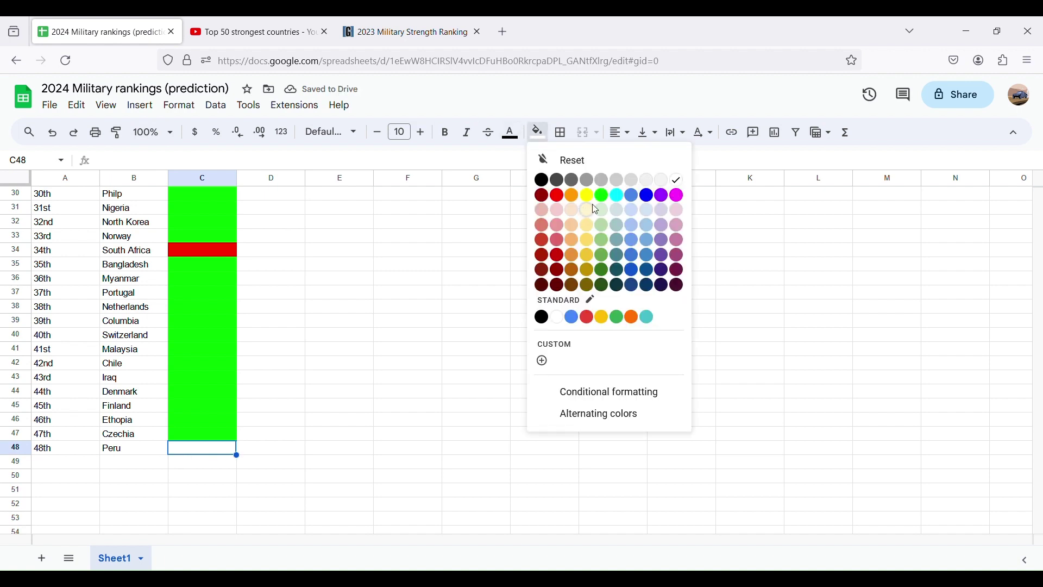
pyautogui.click(601, 196)
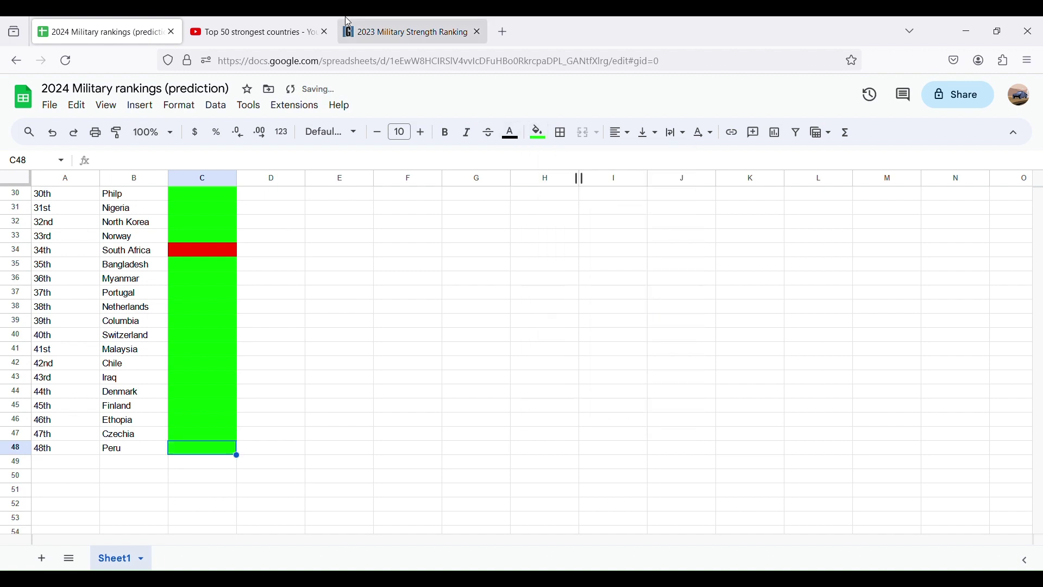
# Examine the countries ranked in the 50s in the Global Firepower list for the 49th place and return to the prediction sheet
pyautogui.click(331, 23)
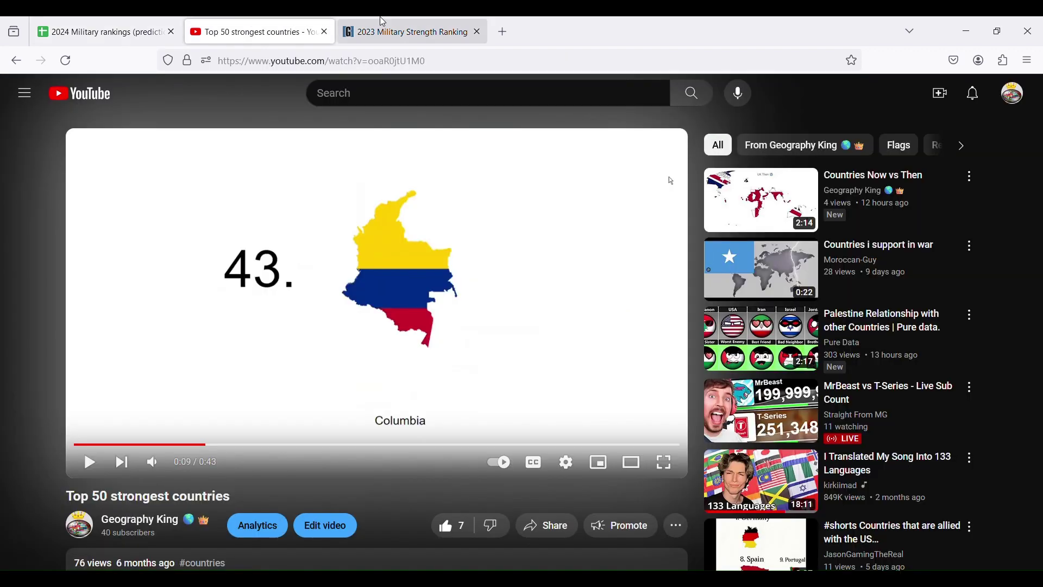
pyautogui.click(379, 25)
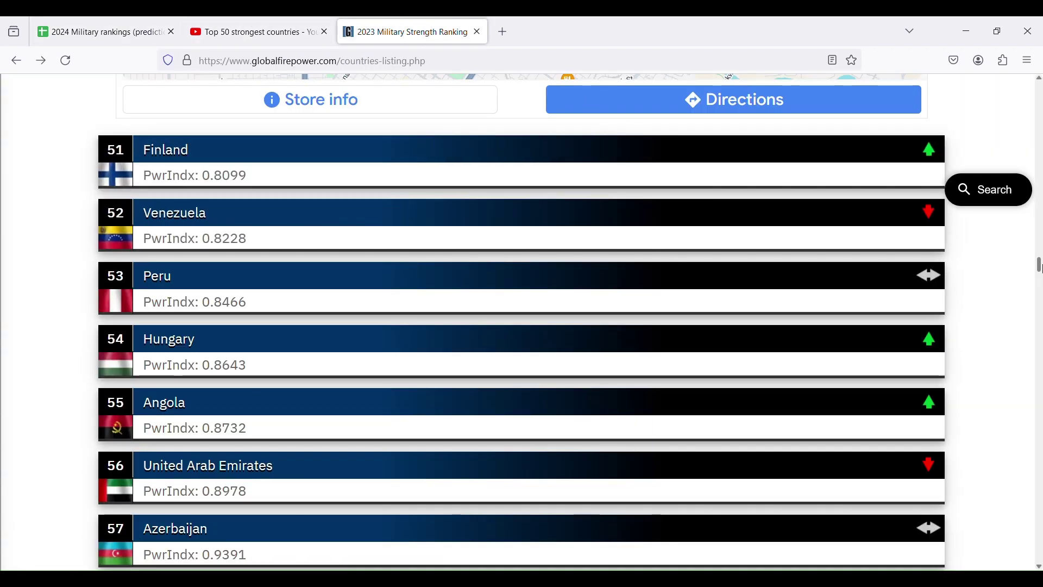
pyautogui.scroll(-3, 1040, 266)
pyautogui.scroll(1, 1040, 267)
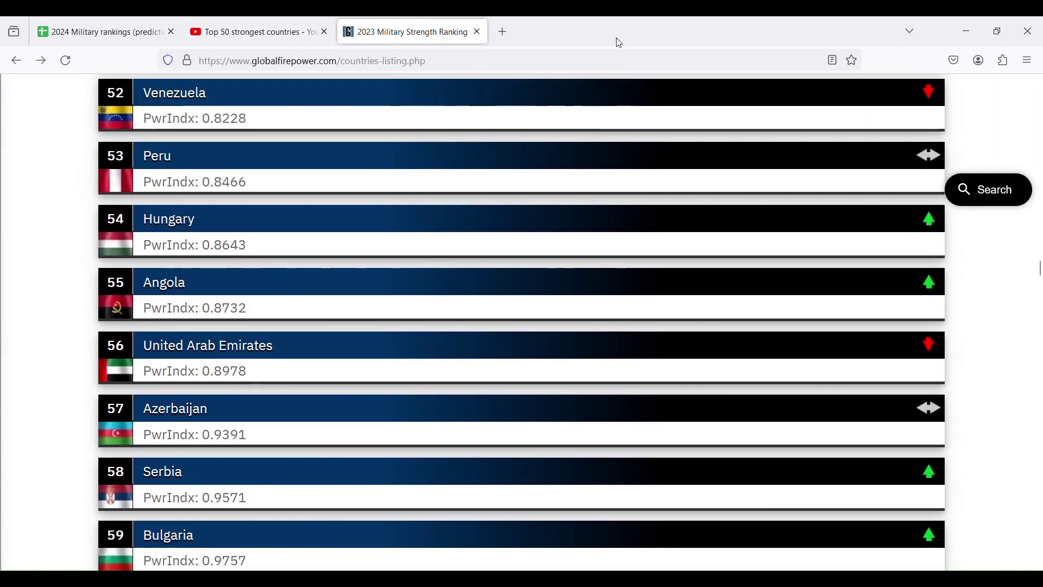
pyautogui.click(215, 22)
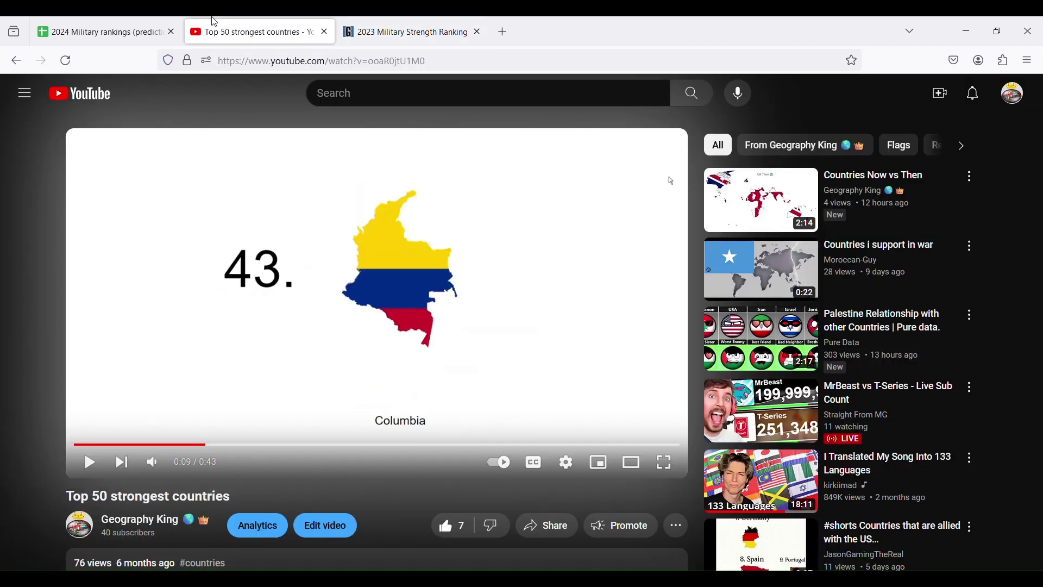
pyautogui.click(85, 23)
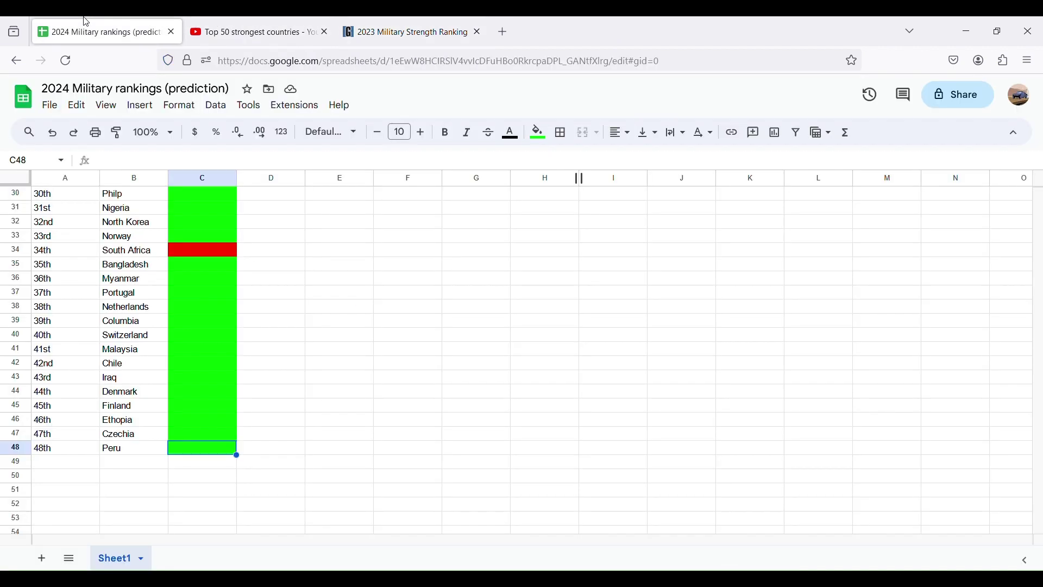
# Enter 49th as the rank in A49 and UAE as the country in B49
pyautogui.click(70, 462)
pyautogui.write('4')
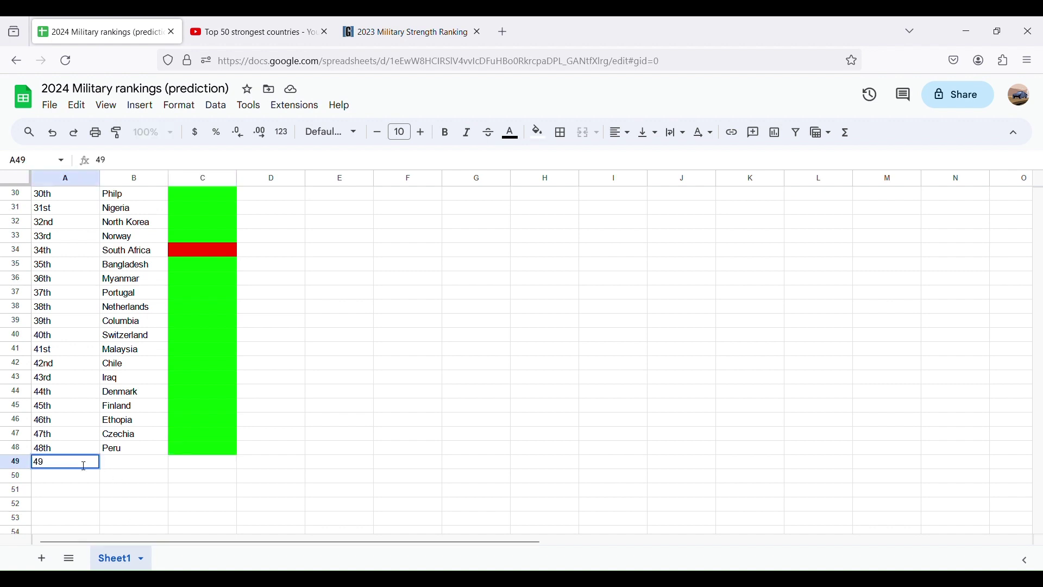
pyautogui.write('9')
pyautogui.doubleClick(115, 471)
pyautogui.doubleClick(96, 463)
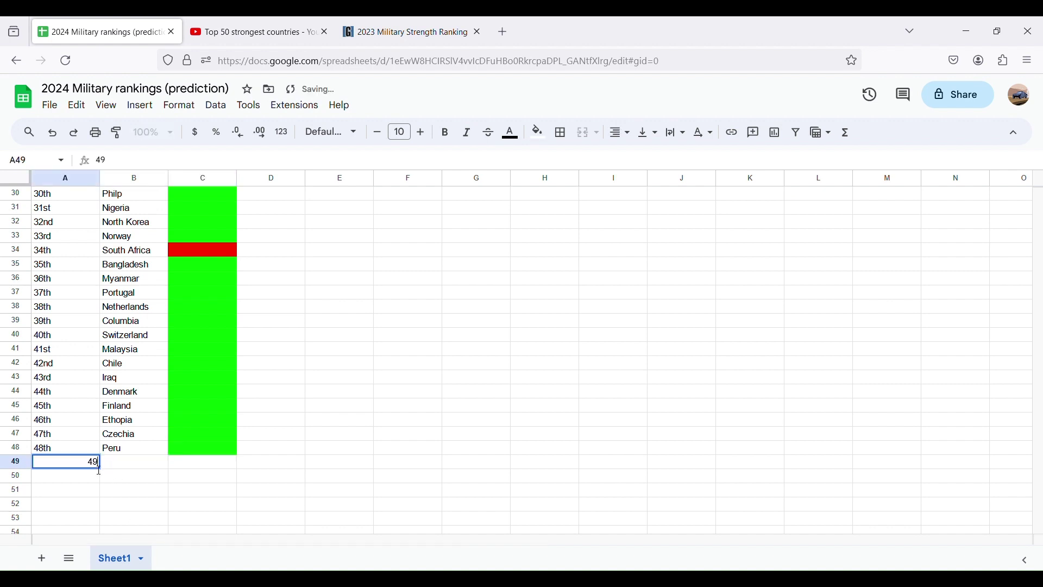
pyautogui.write('th')
pyautogui.doubleClick(130, 470)
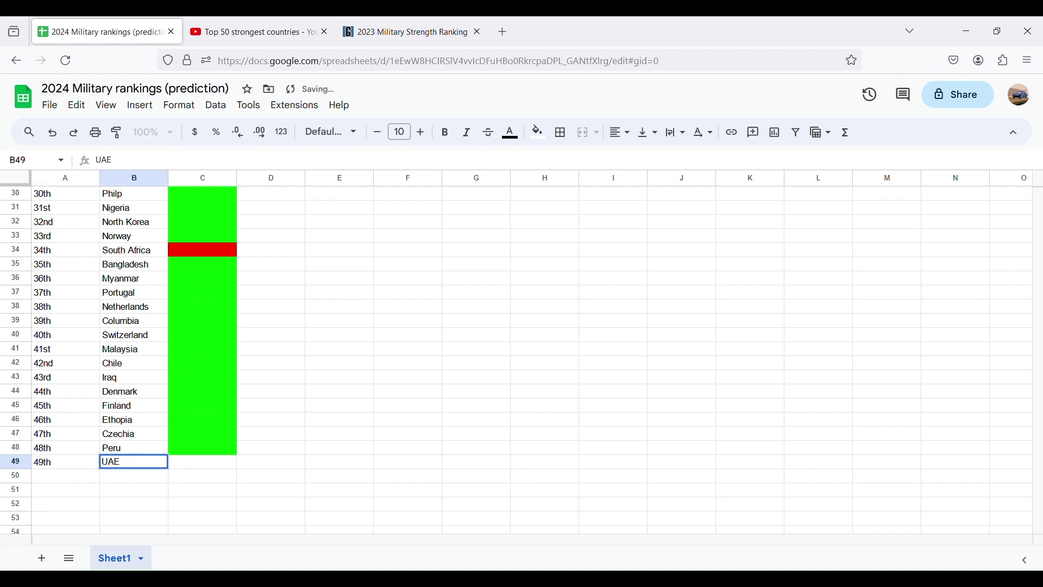
# Fill status cell C49 beside UAE bright green
pyautogui.click(183, 471)
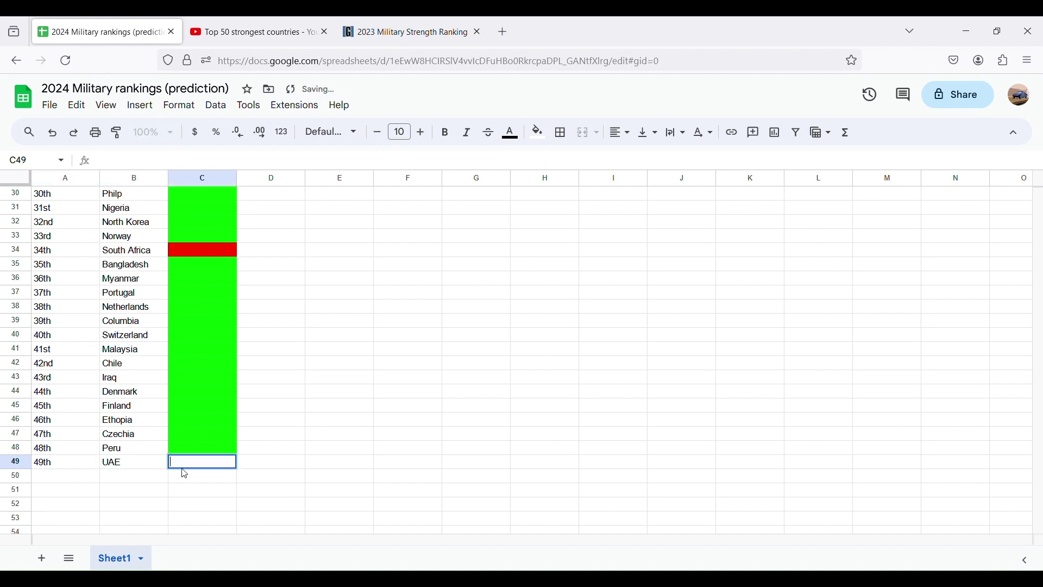
pyautogui.click(535, 132)
pyautogui.click(600, 195)
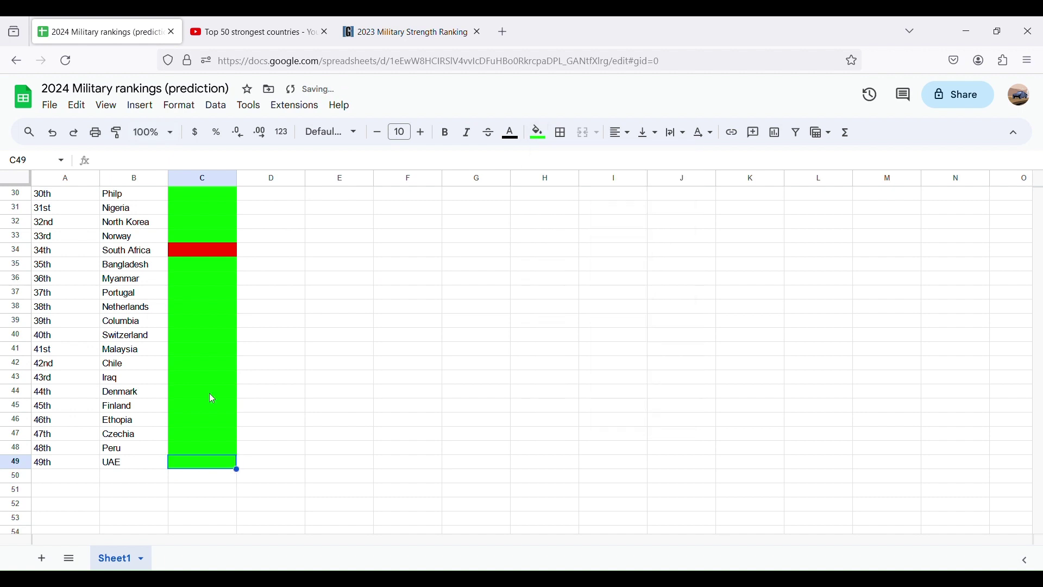
# Enter 50th as the rank in A50 and Angola as the country in B50
pyautogui.doubleClick(45, 480)
pyautogui.write('50')
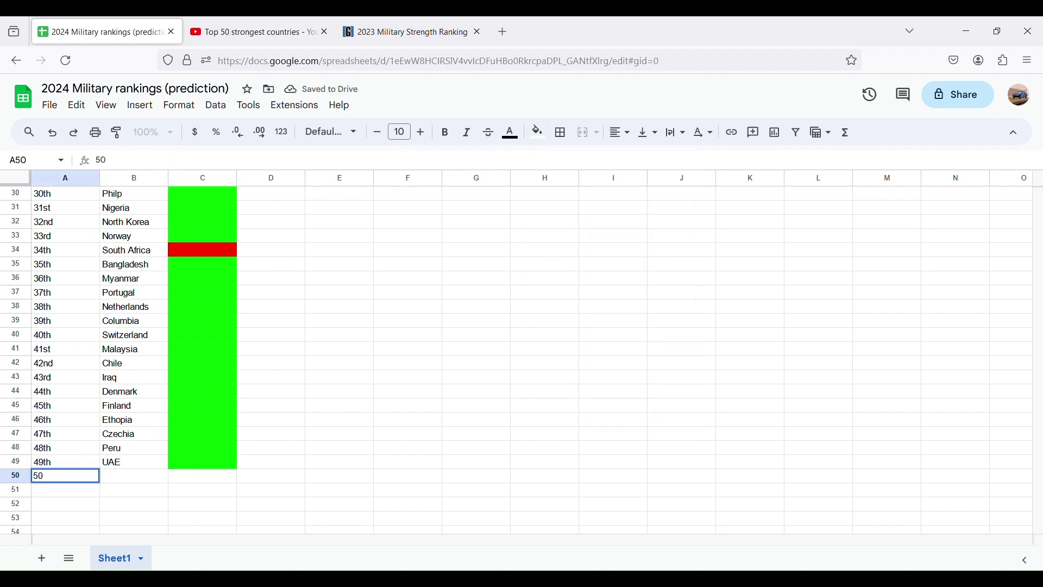
pyautogui.write('th')
pyautogui.click(116, 483)
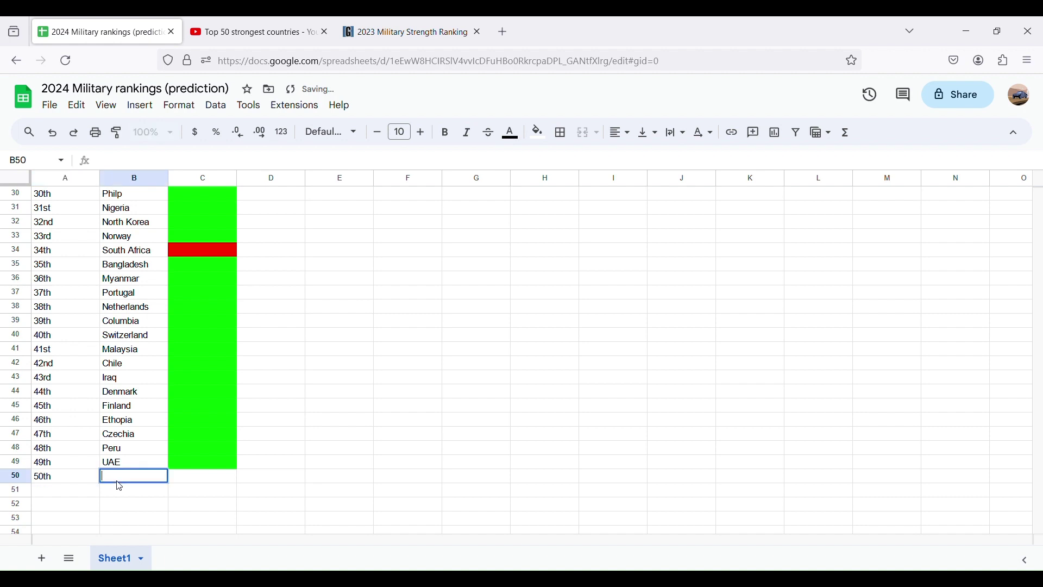
pyautogui.write('Angola')
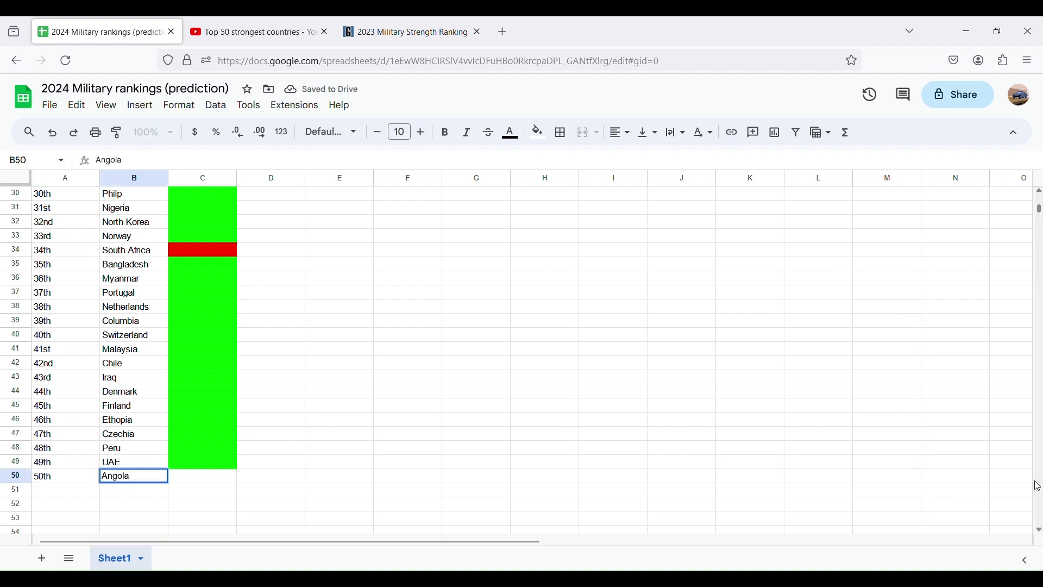
pyautogui.scroll(10, 1039, 209)
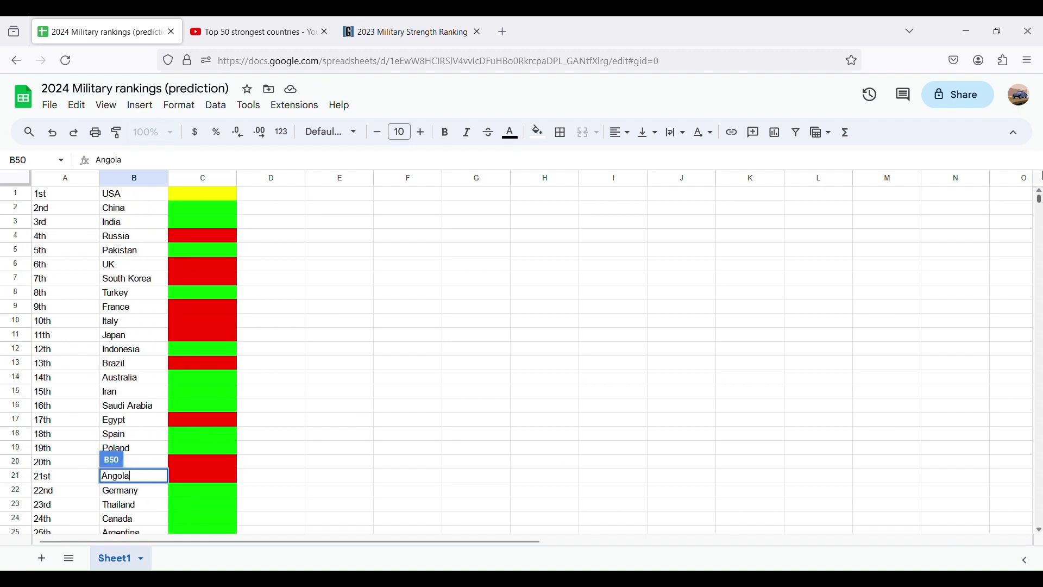
pyautogui.click(769, 343)
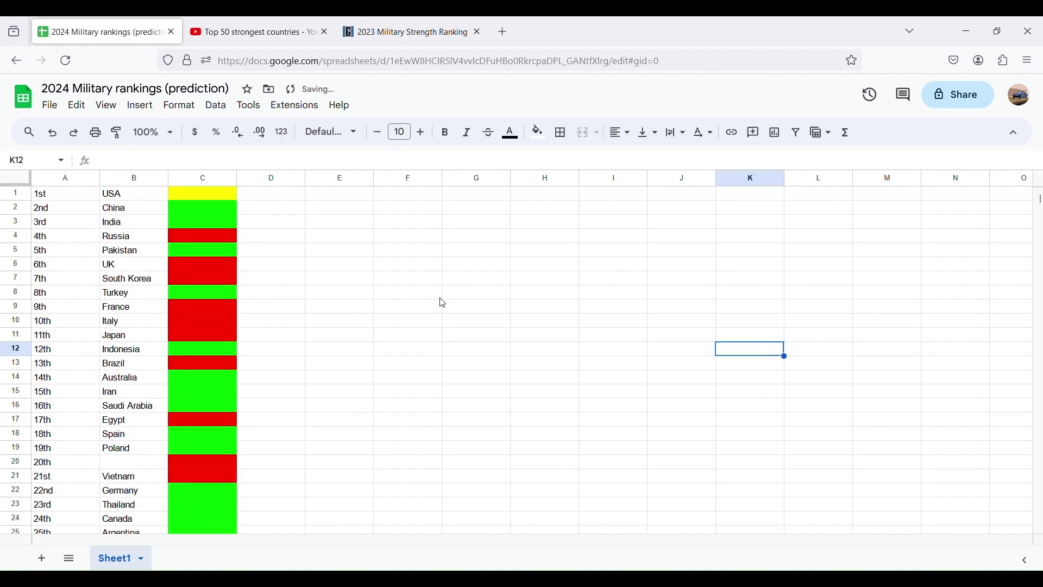
# Review the predicted countries one by one from 1st place (USA) to 16th place (Saudi Arabia) in column B
pyautogui.click(112, 198)
pyautogui.click(113, 213)
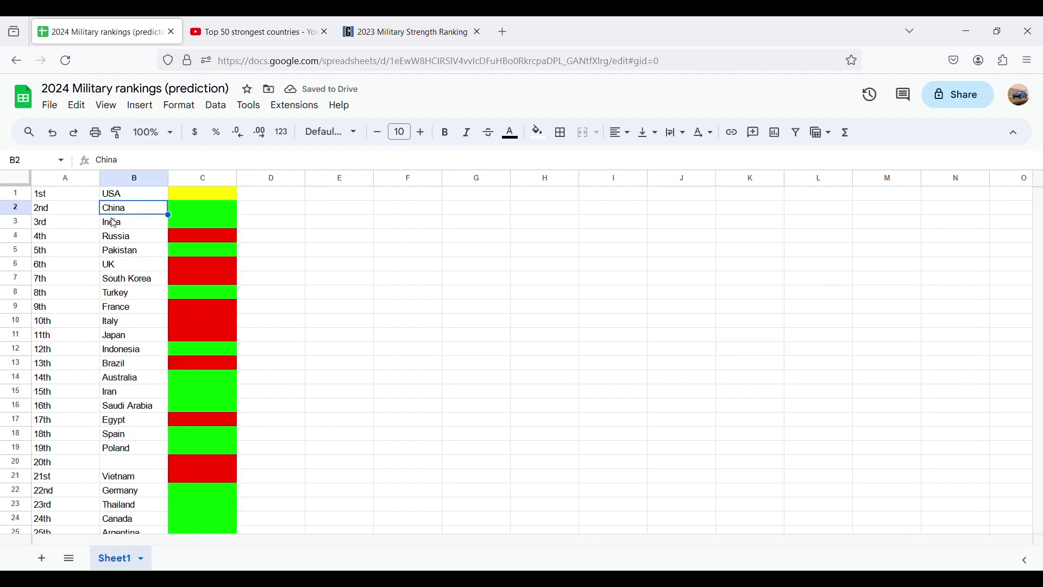
pyautogui.click(114, 224)
pyautogui.click(117, 239)
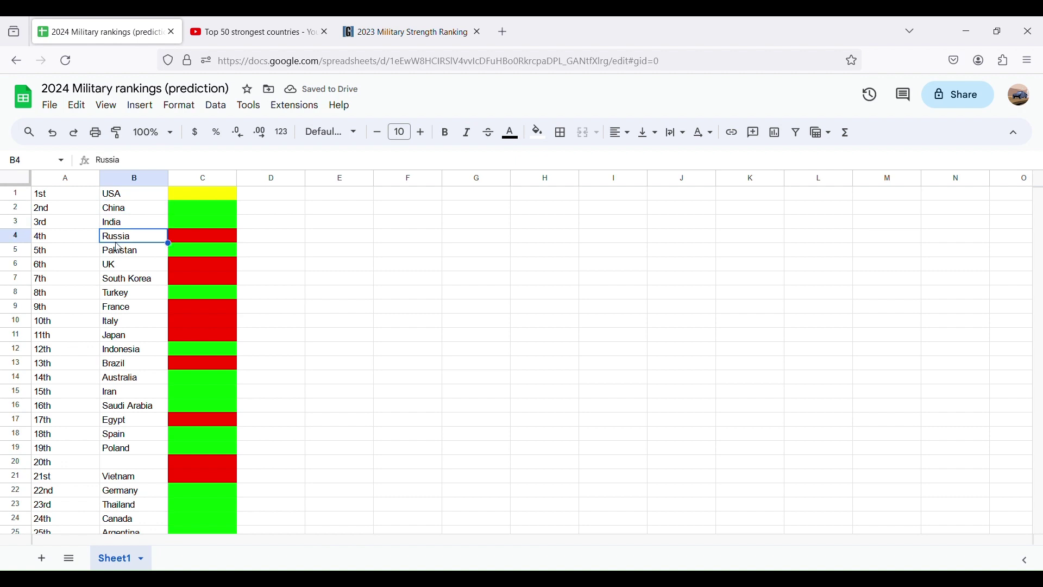
pyautogui.click(118, 252)
pyautogui.click(119, 266)
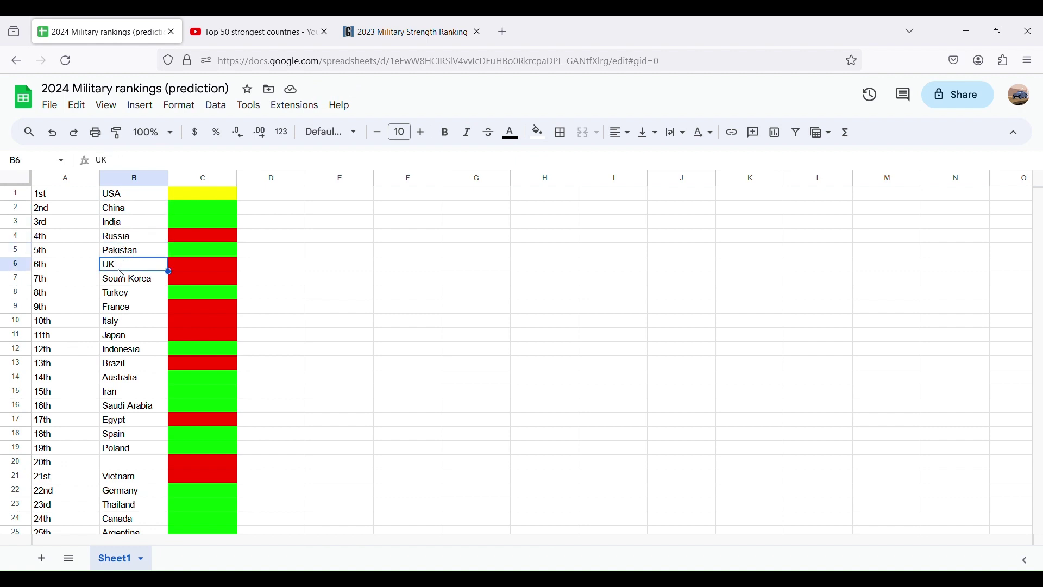
pyautogui.click(122, 280)
pyautogui.click(123, 296)
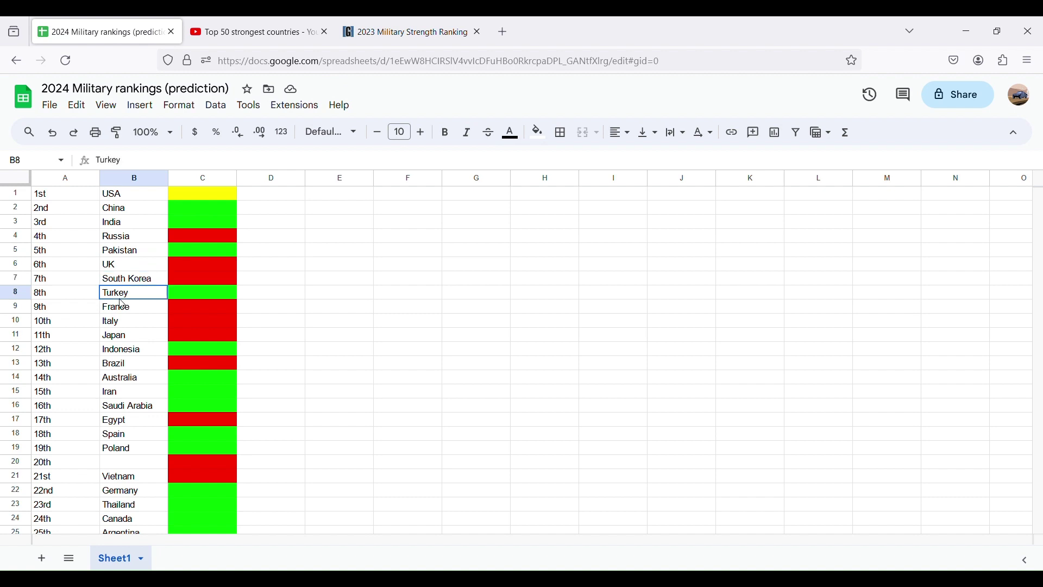
pyautogui.click(122, 312)
pyautogui.click(125, 324)
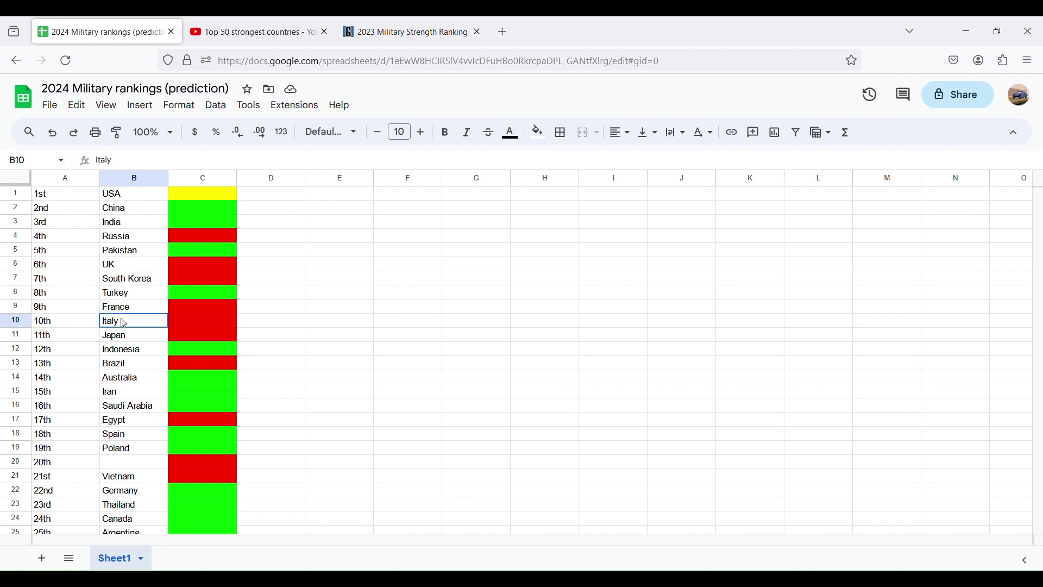
pyautogui.click(120, 337)
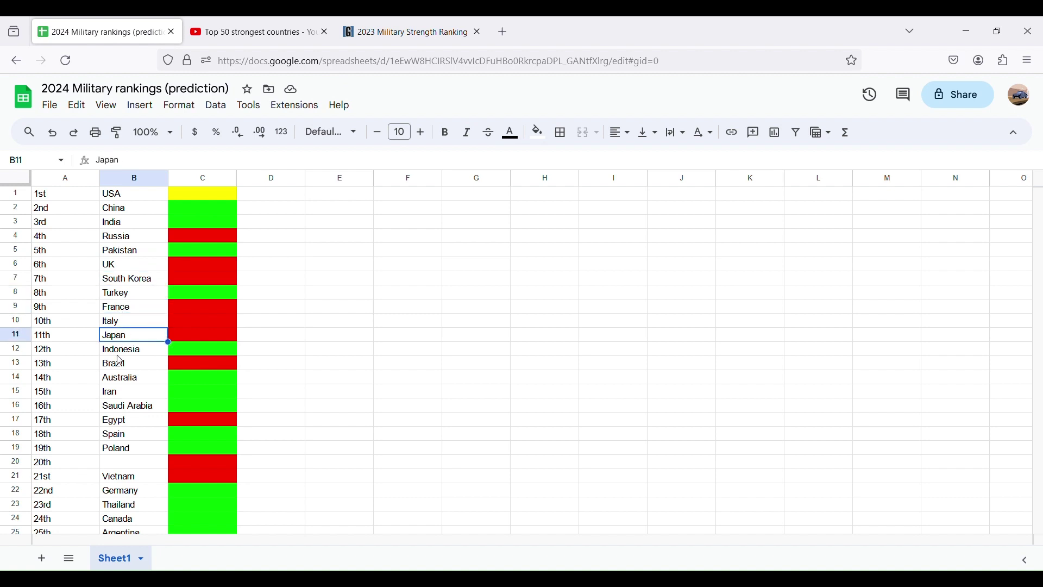
pyautogui.click(120, 351)
pyautogui.click(119, 365)
pyautogui.click(119, 382)
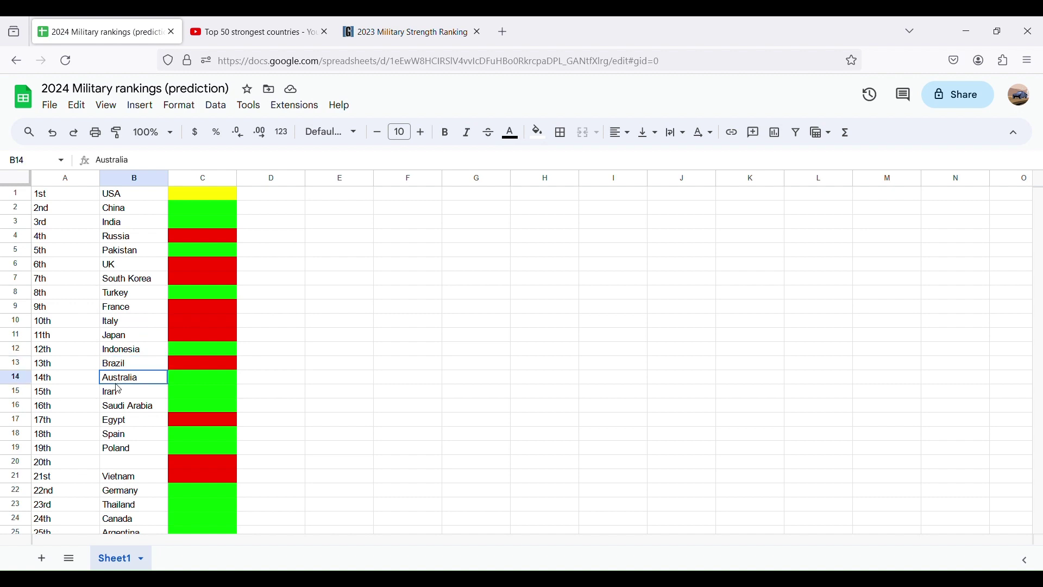
pyautogui.click(114, 394)
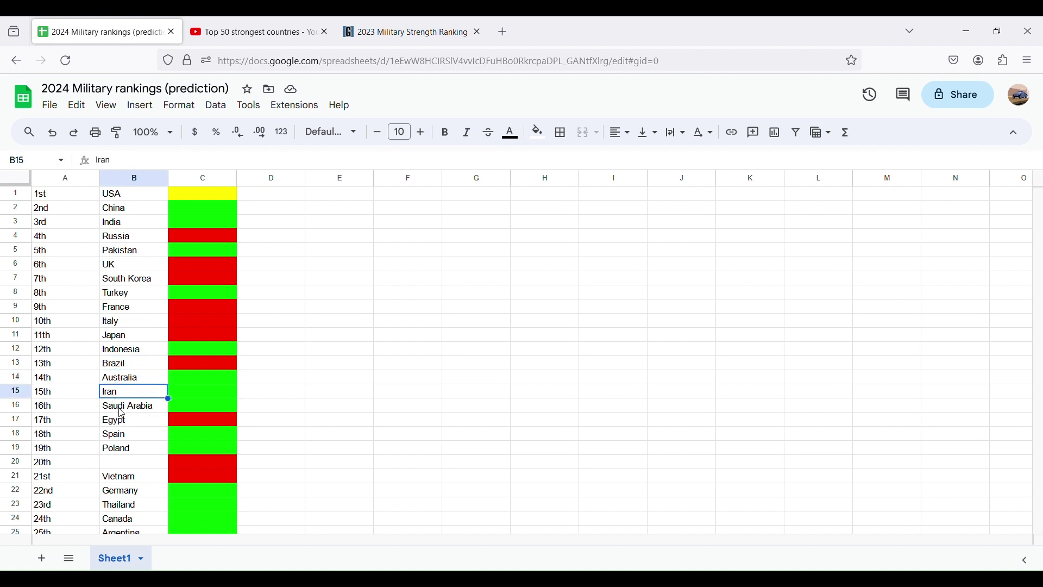
pyautogui.click(122, 413)
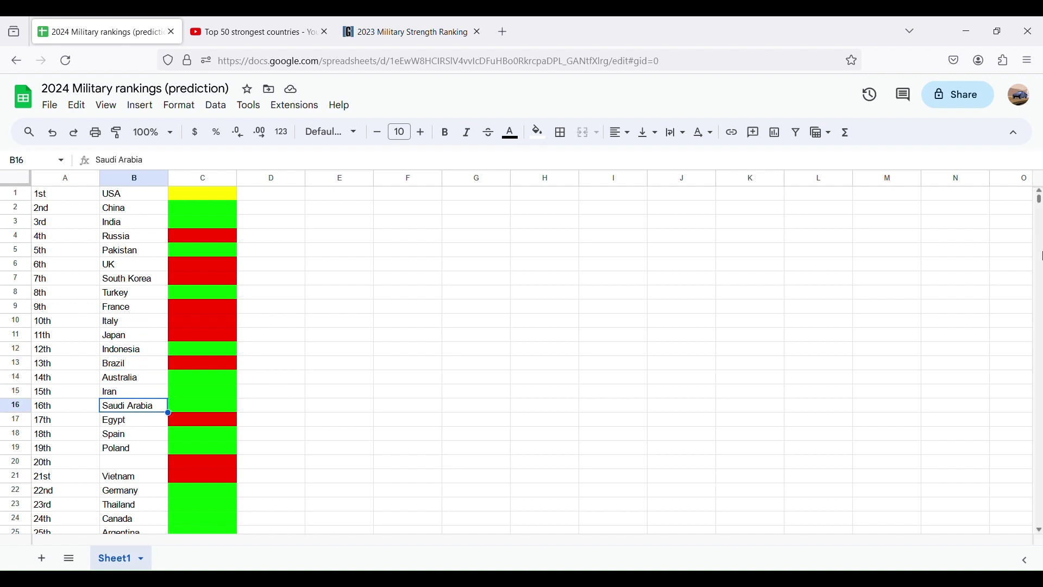
# Continue reviewing the predicted countries in column B from 18th place (Spain) to 31st place (Nigeria)
pyautogui.scroll(-2, 1042, 202)
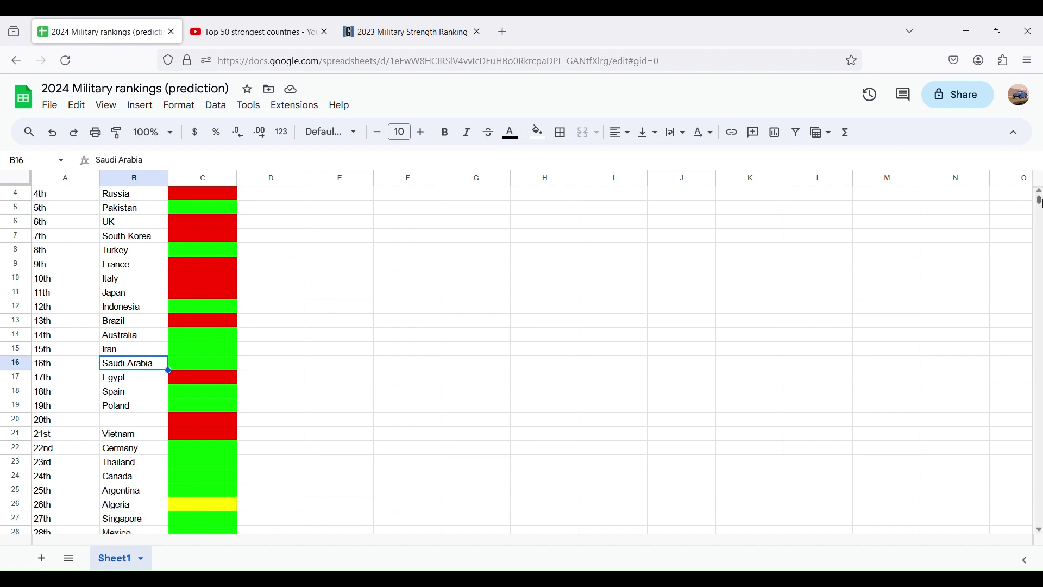
pyautogui.click(126, 383)
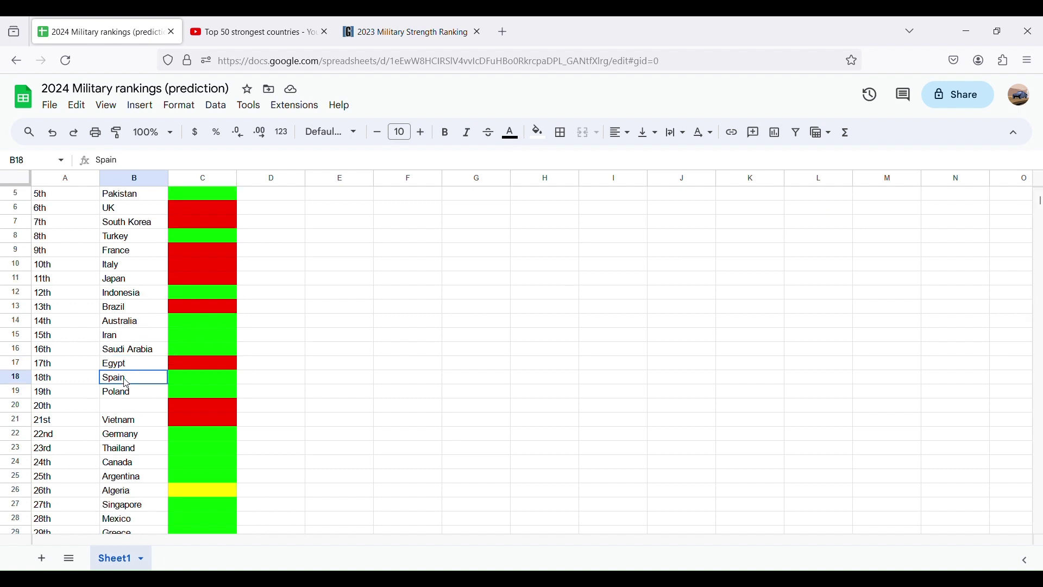
pyautogui.click(124, 393)
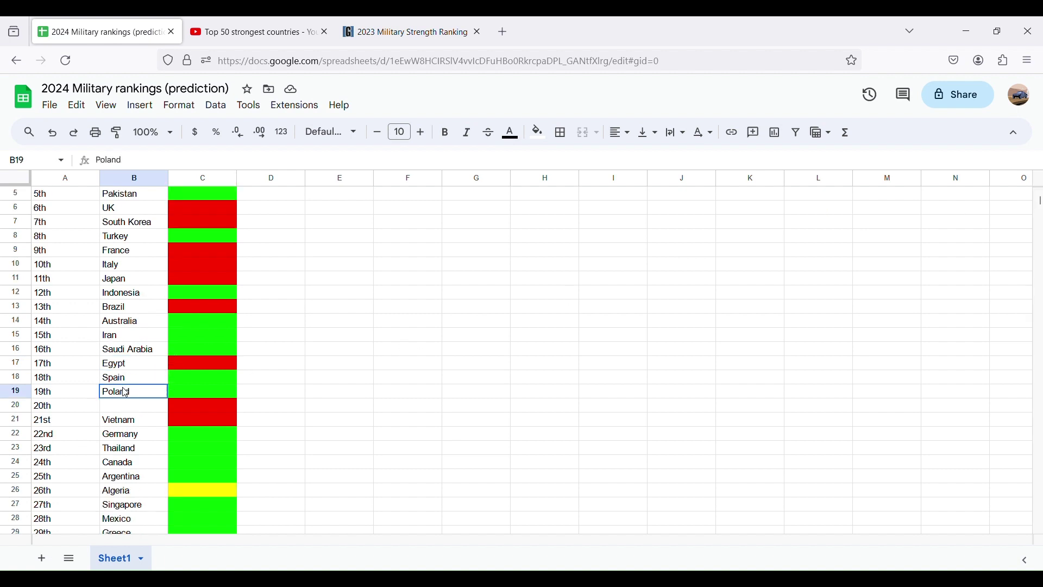
pyautogui.click(121, 423)
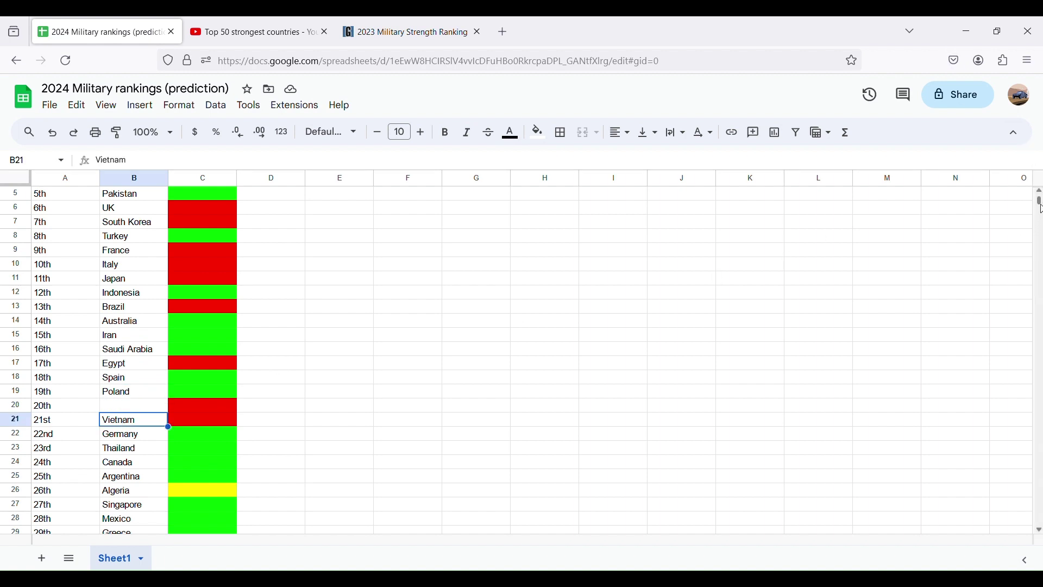
pyautogui.scroll(-4, 1041, 204)
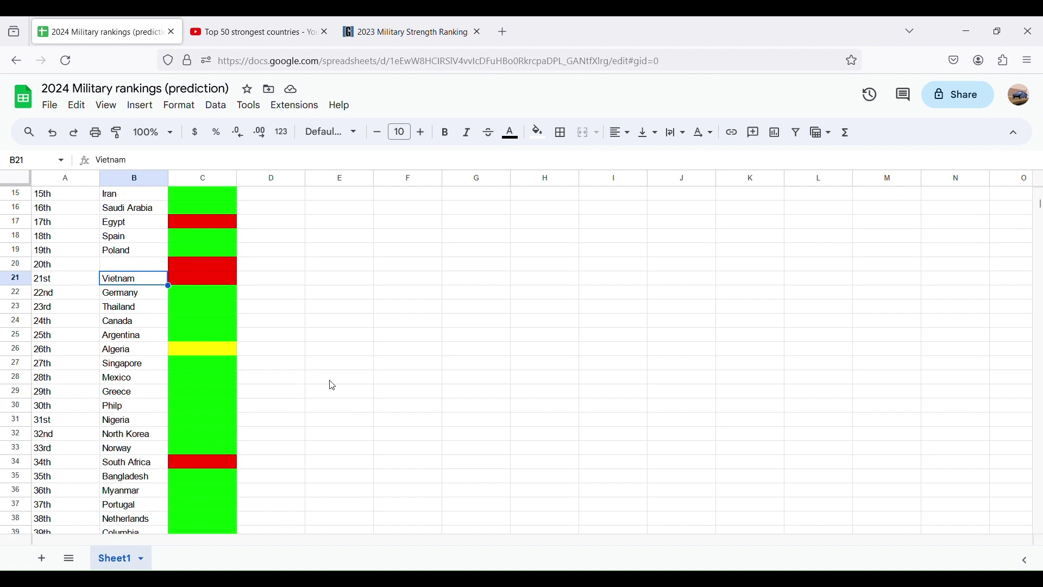
pyautogui.click(120, 312)
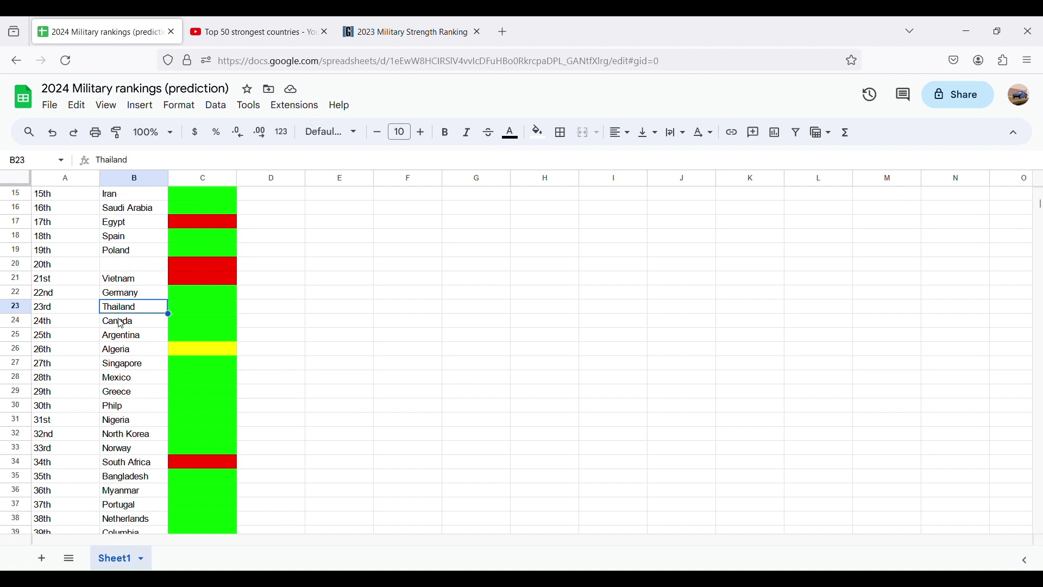
pyautogui.click(120, 327)
pyautogui.click(122, 340)
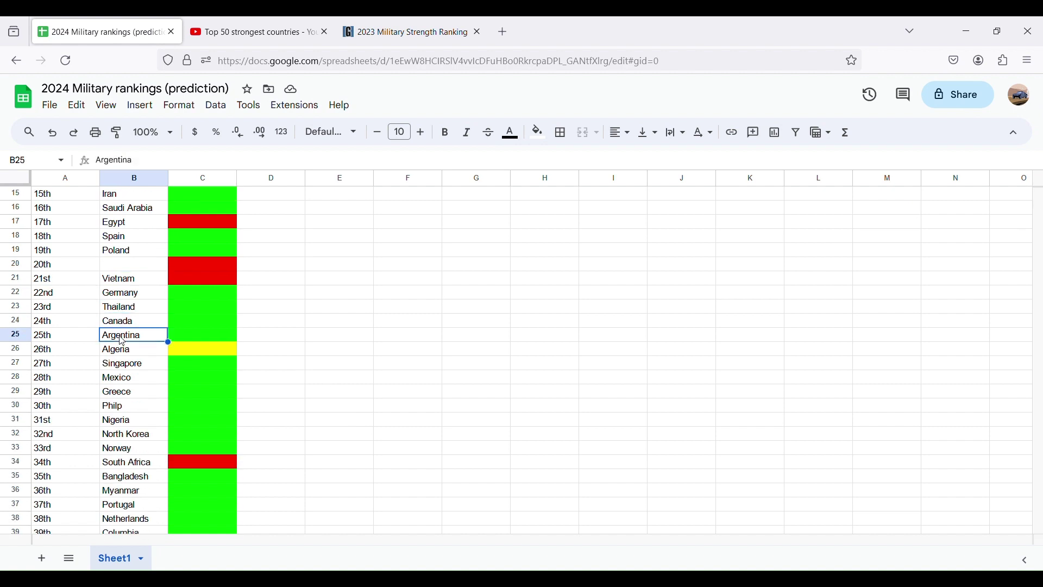
pyautogui.click(126, 352)
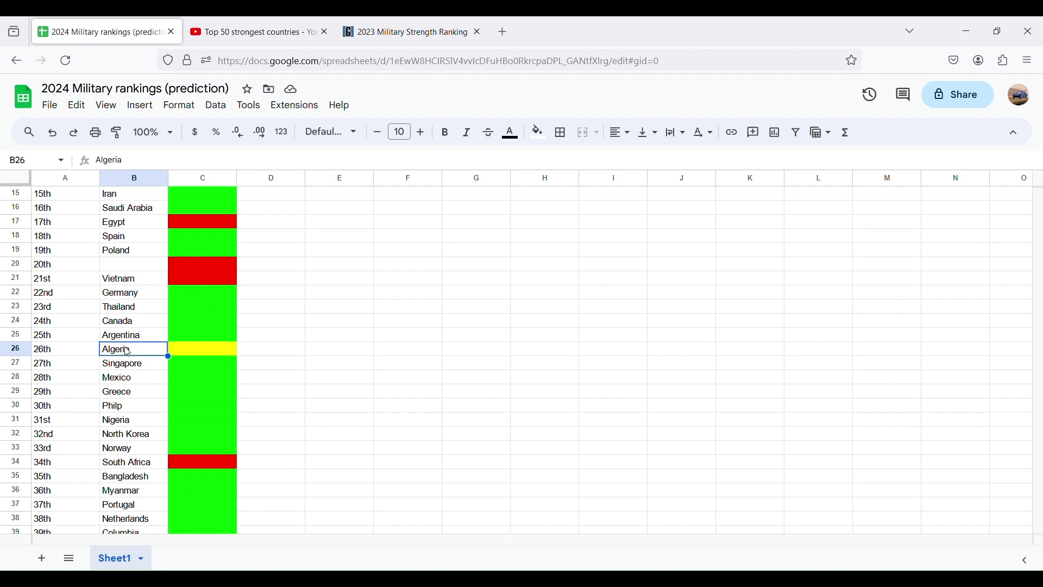
pyautogui.click(125, 364)
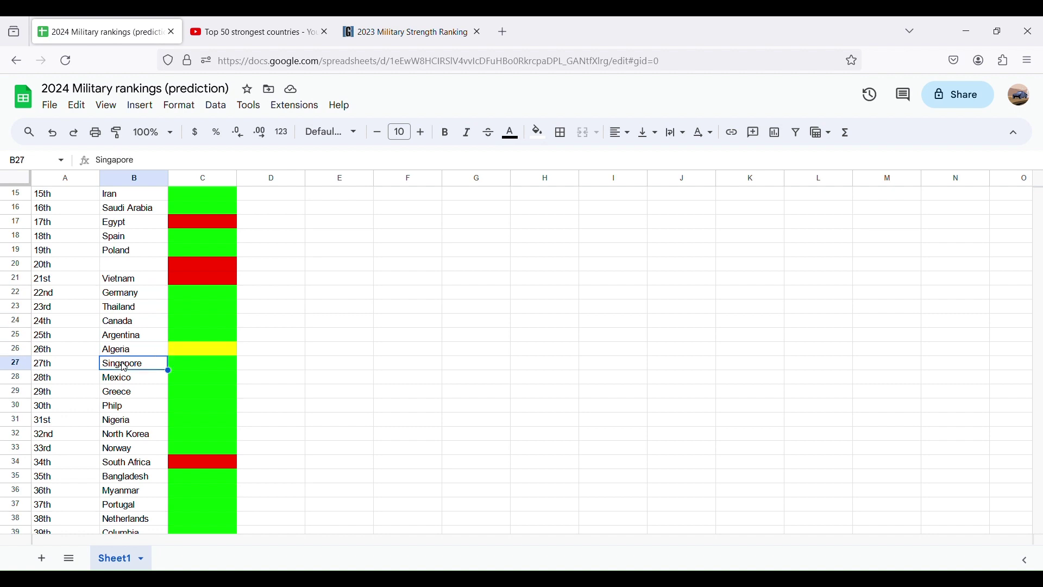
pyautogui.click(121, 390)
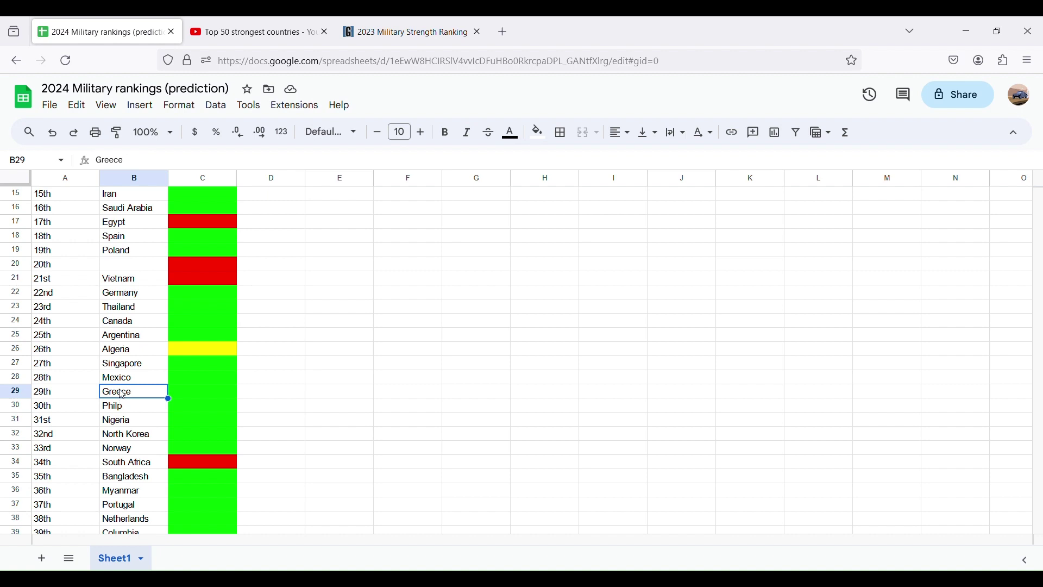
pyautogui.click(124, 409)
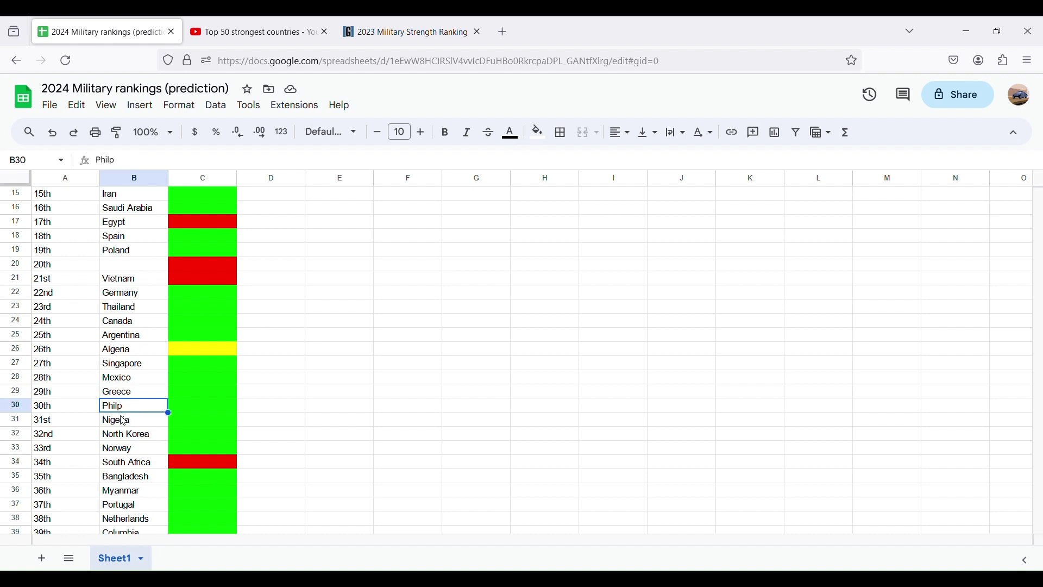
pyautogui.click(124, 422)
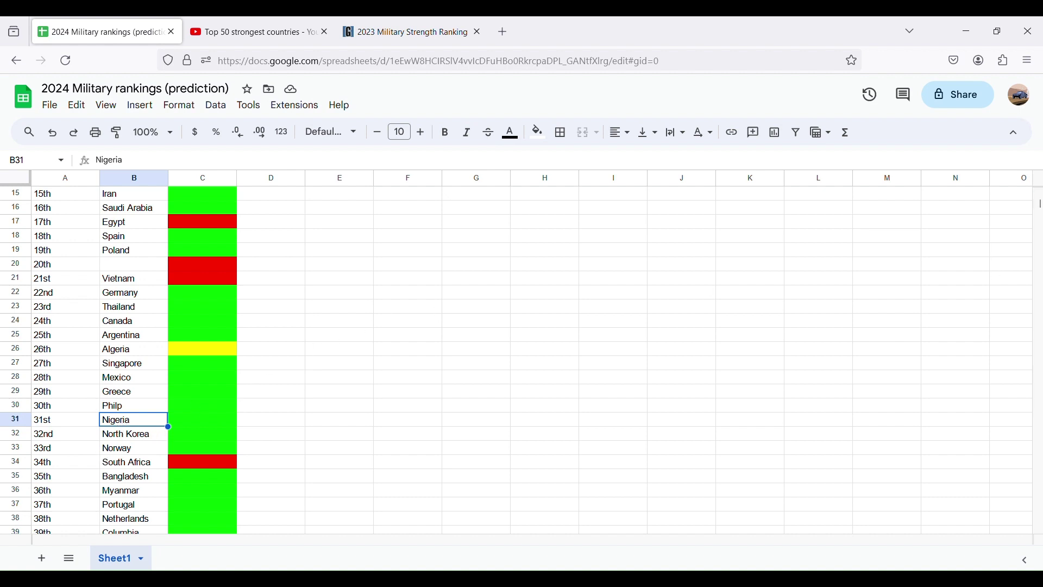
# Review the remaining predicted countries in column B from 34th place (South Africa) to 50th place (Angola)
pyautogui.scroll(-6, 1040, 210)
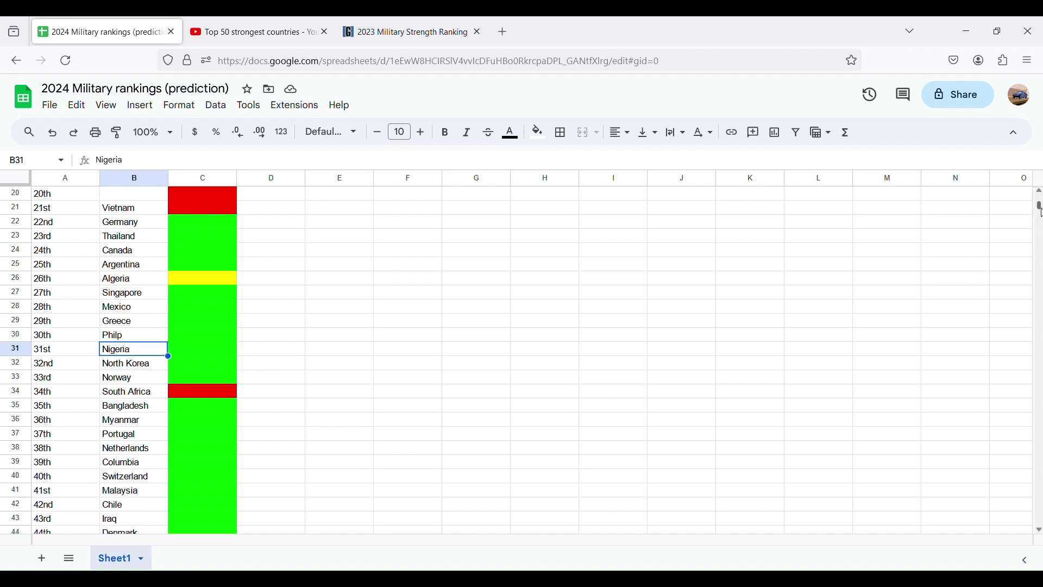
pyautogui.click(116, 228)
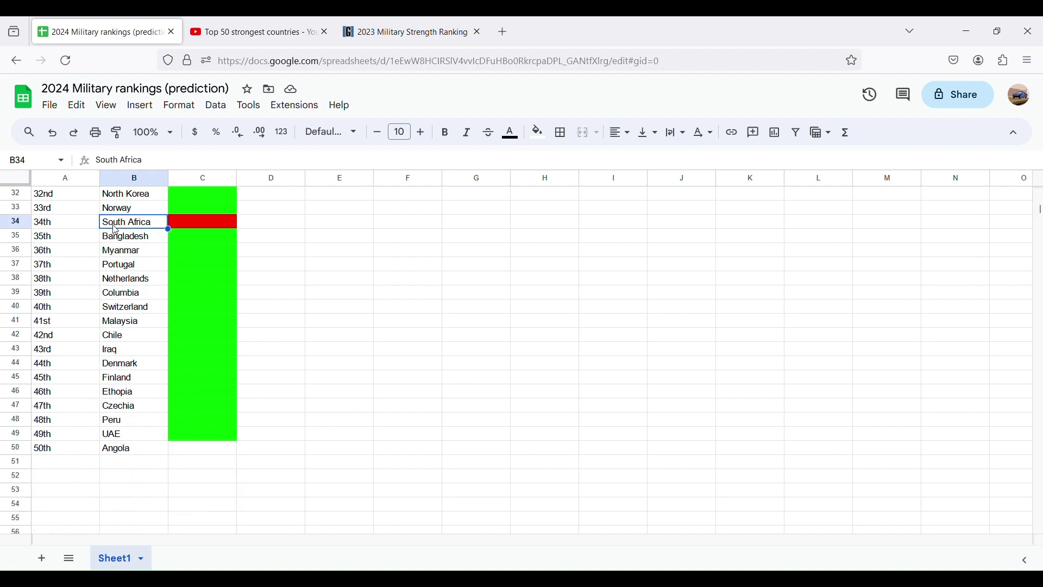
pyautogui.click(118, 239)
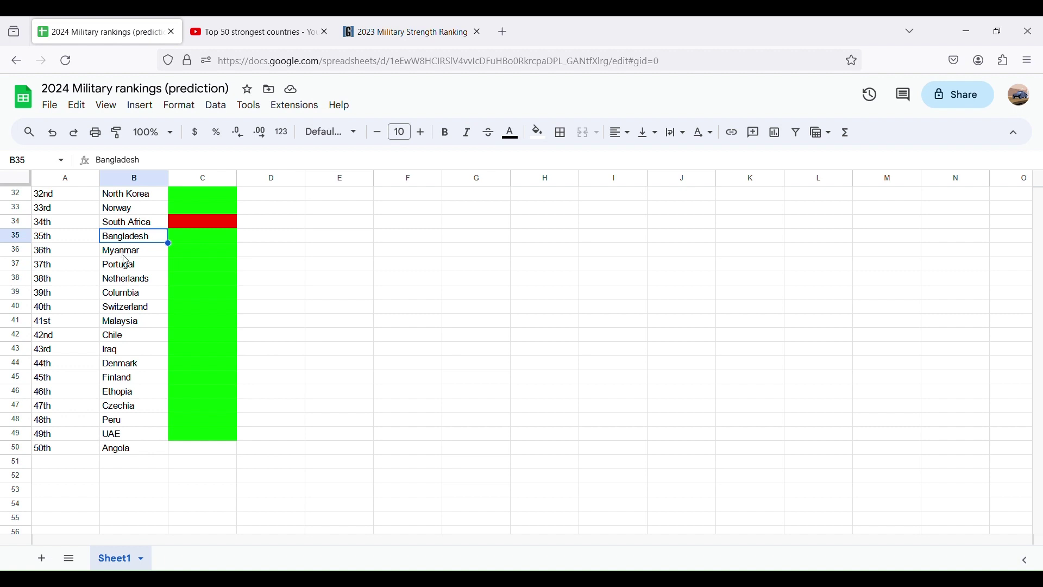
pyautogui.click(125, 252)
pyautogui.click(127, 265)
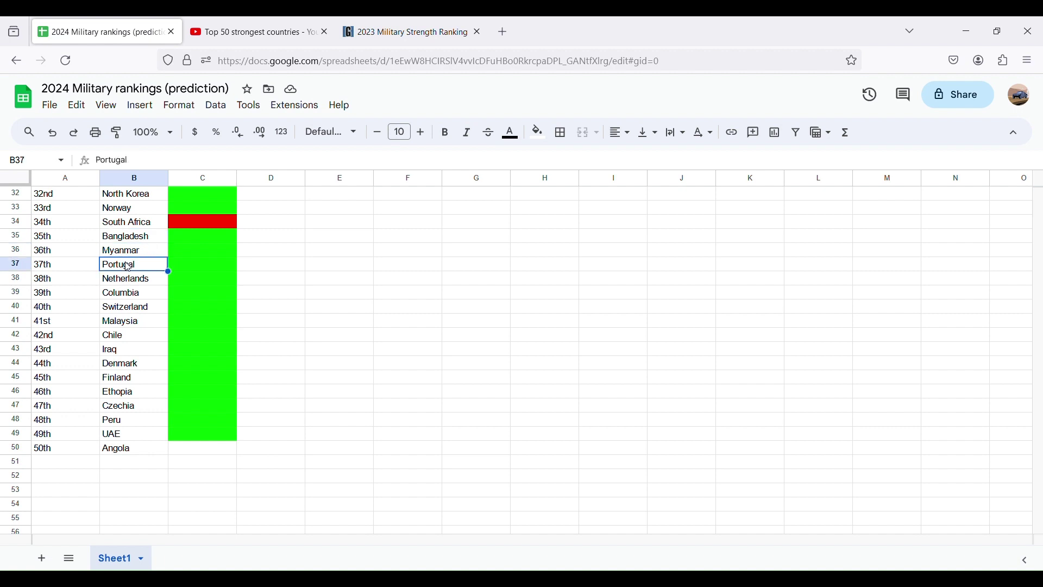
pyautogui.click(130, 281)
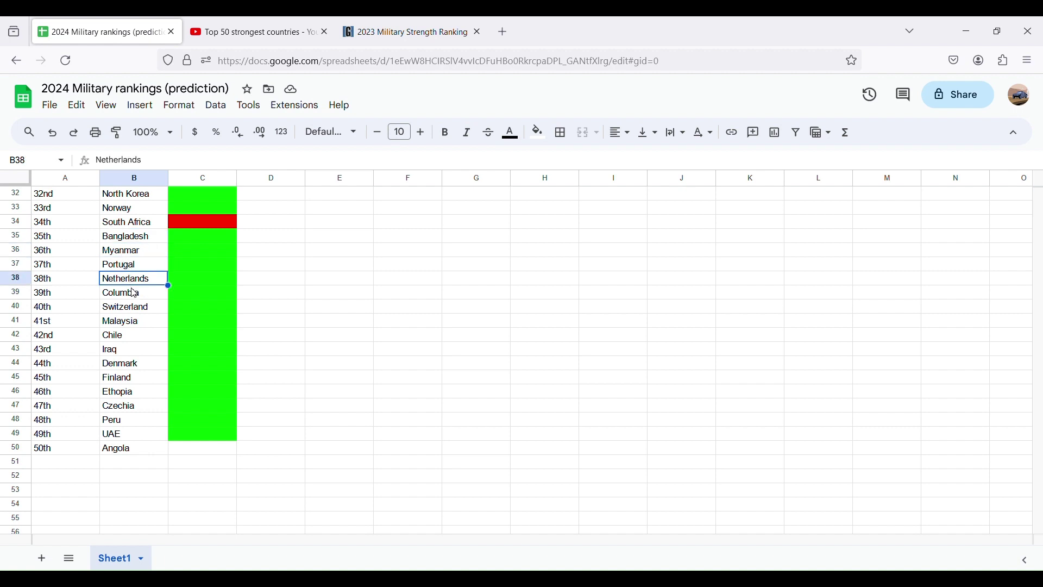
pyautogui.click(134, 294)
pyautogui.click(135, 311)
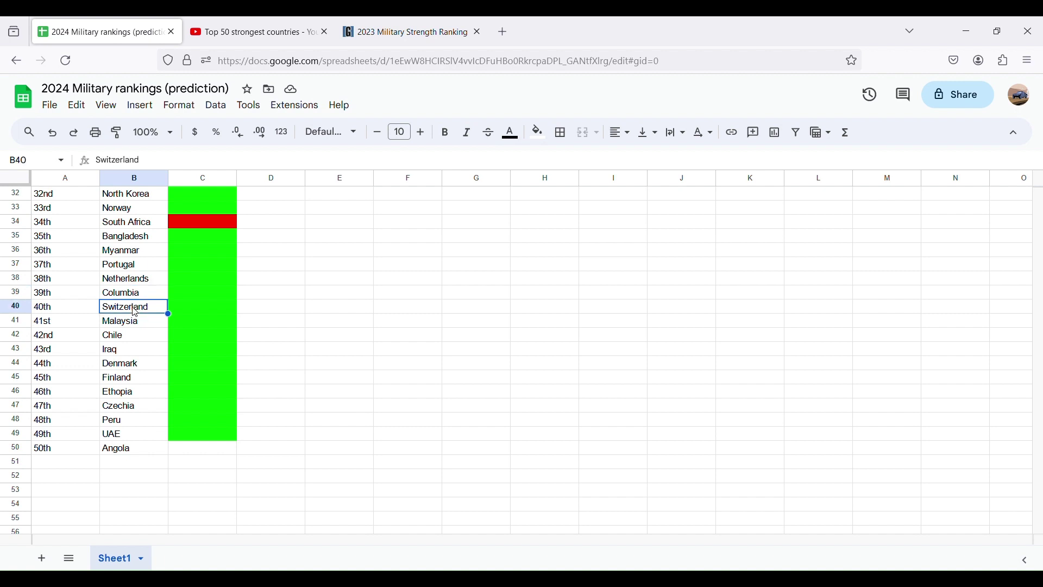
pyautogui.click(136, 322)
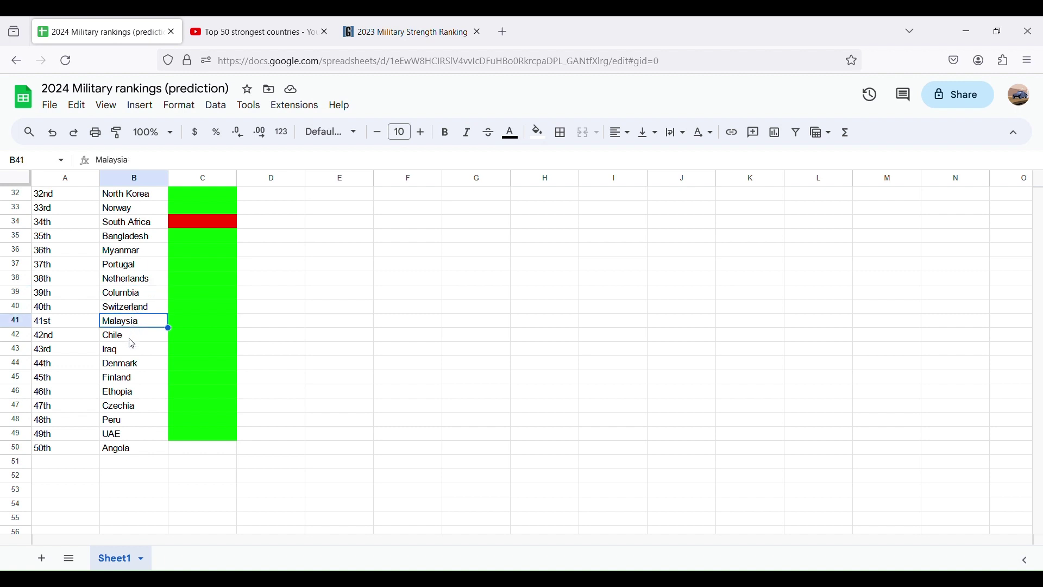
pyautogui.click(132, 342)
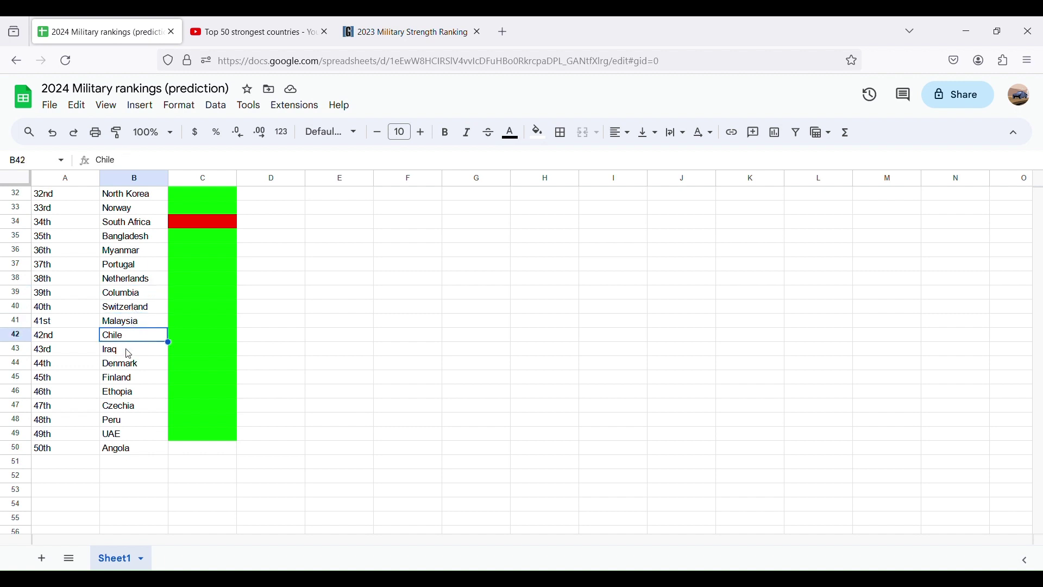
pyautogui.click(129, 353)
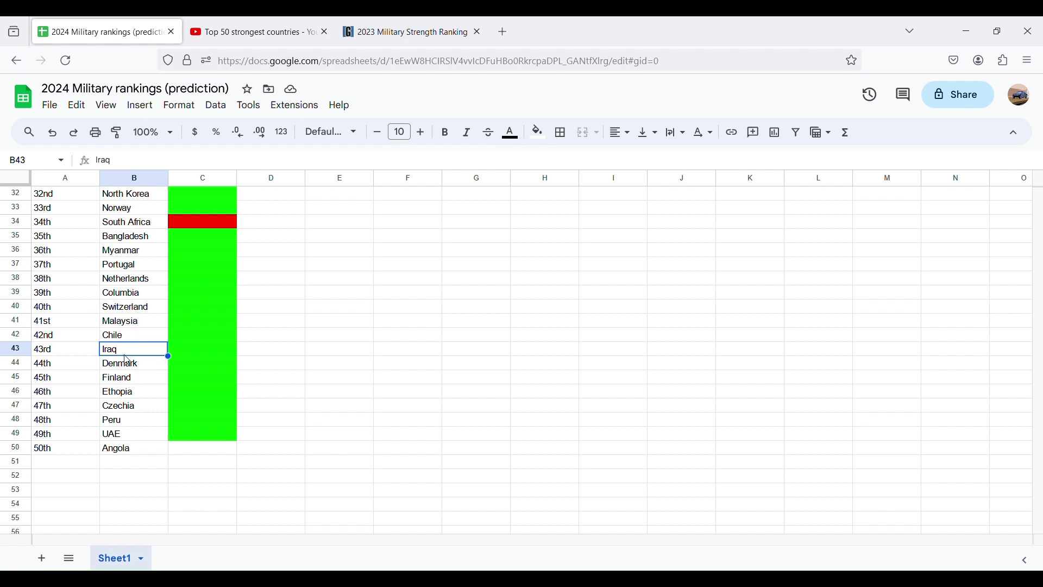
pyautogui.click(124, 366)
pyautogui.click(127, 379)
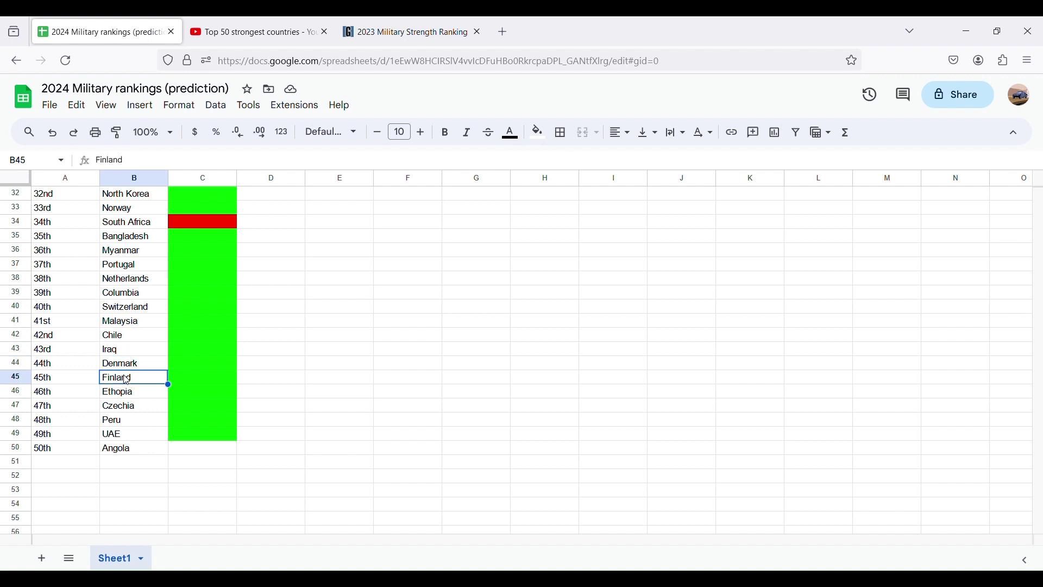
pyautogui.click(126, 394)
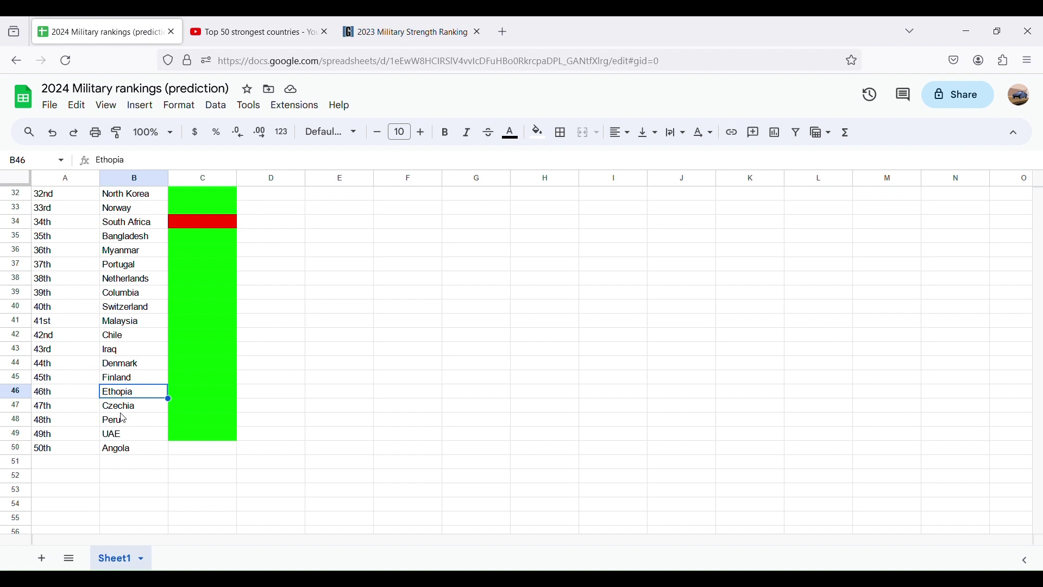
pyautogui.click(123, 411)
pyautogui.click(127, 424)
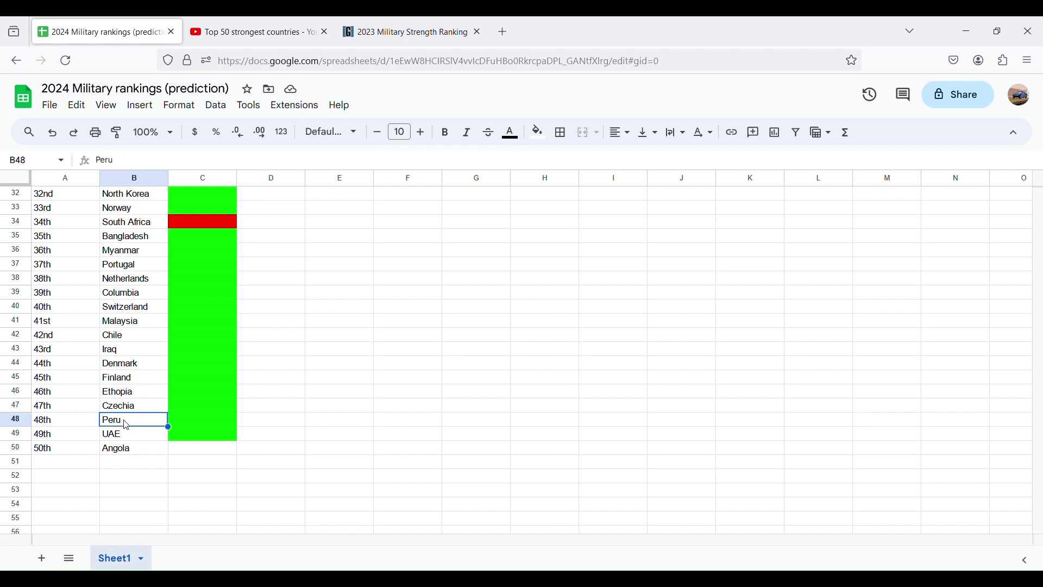
pyautogui.click(125, 438)
pyautogui.click(127, 451)
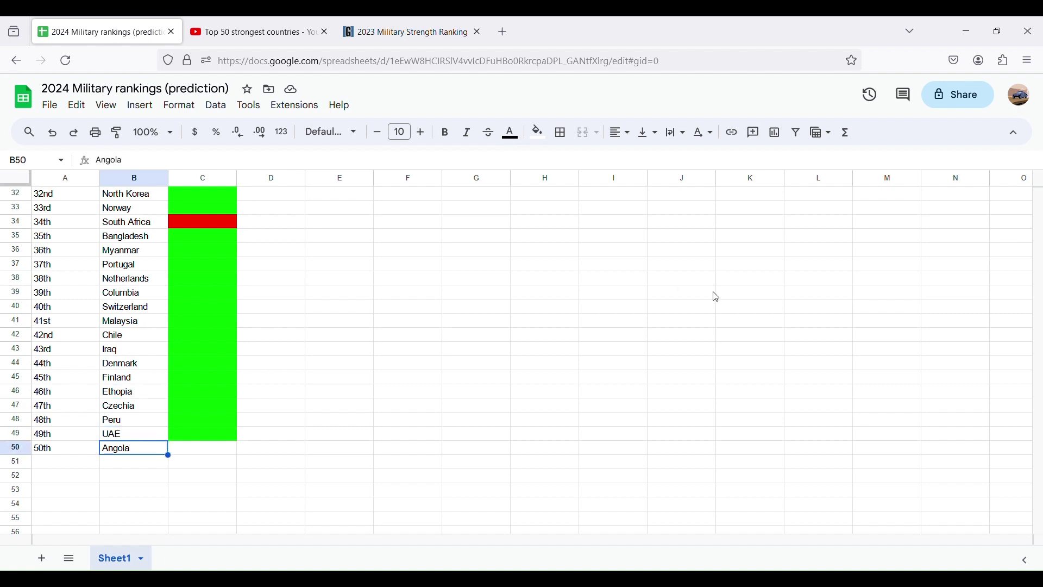